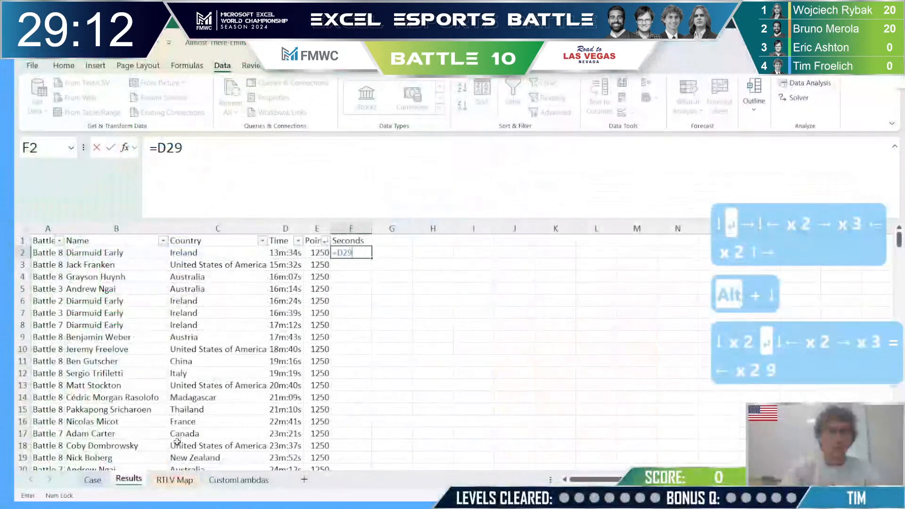
key("BackSpace")
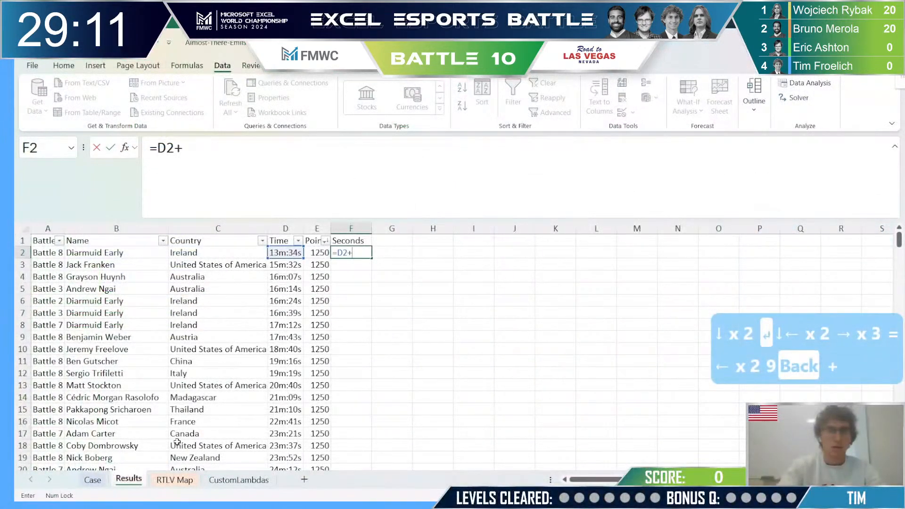
key("Return")
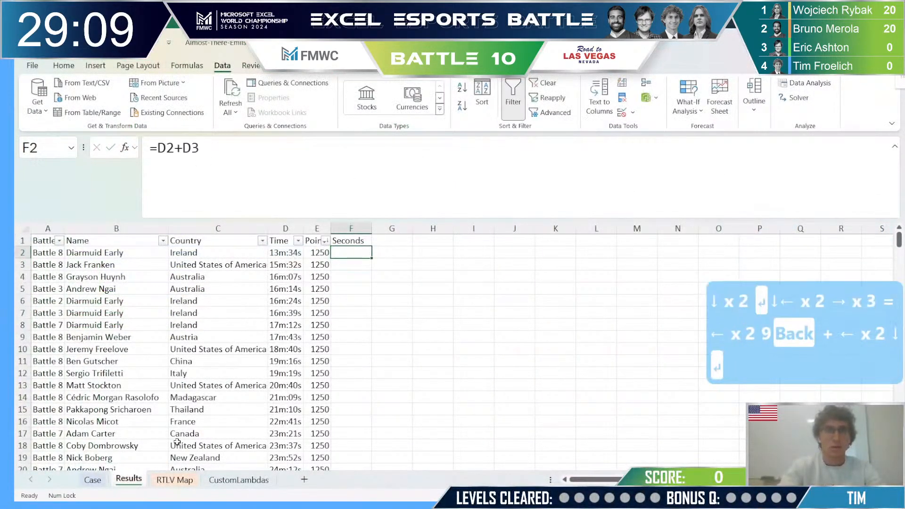
key("Delete")
key("Right")
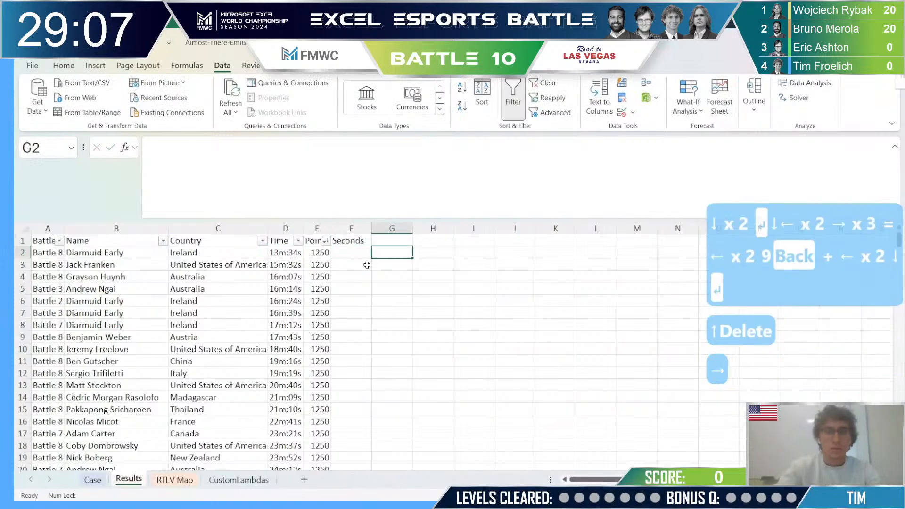
type("=")
key("Escape")
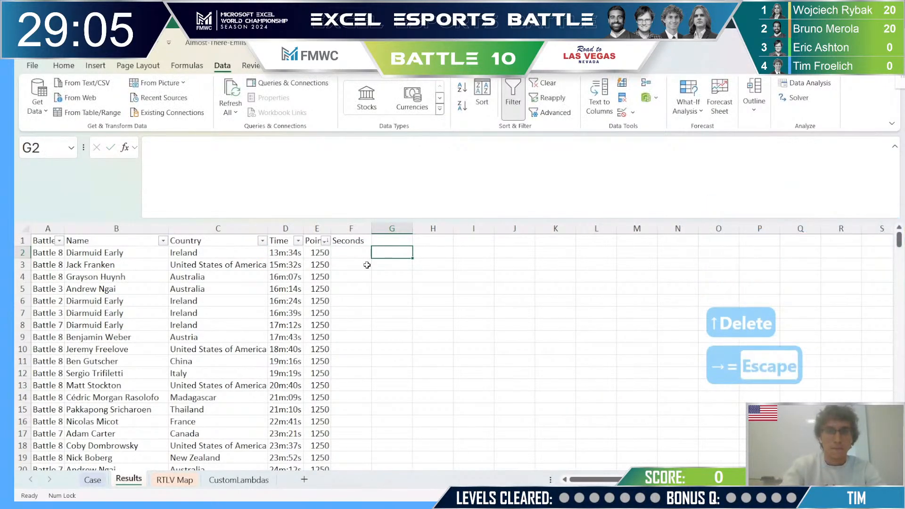
type("=let(")
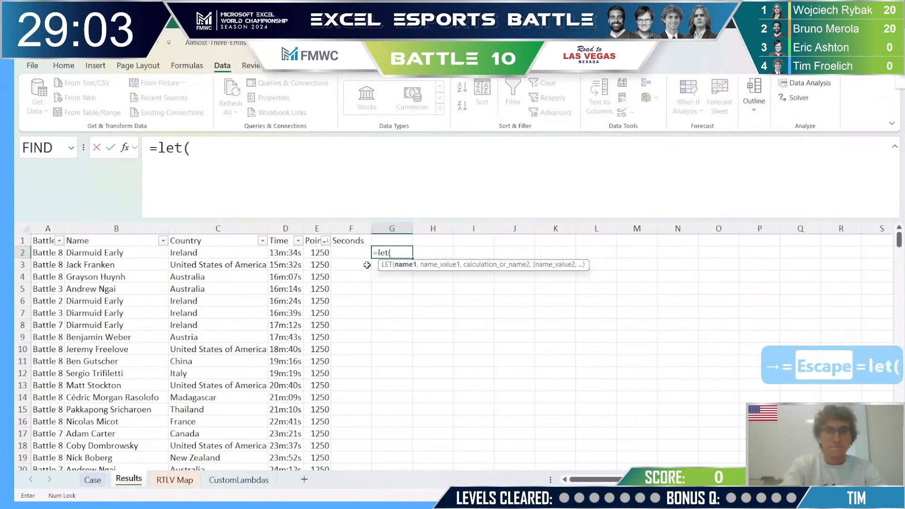
key("Escape")
key("Escape")
- Check the bonus questions on the Case sheet and create named ranges from the full Results table, columns A to F with headings
key("ctrl+shift+Page_Up")
scroll(489, 273, "down", 5)
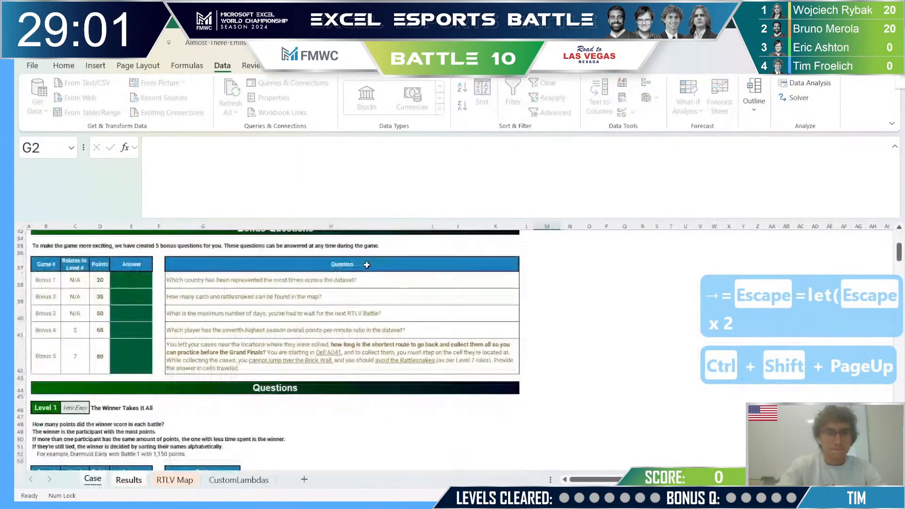
key("ctrl+Page_Down")
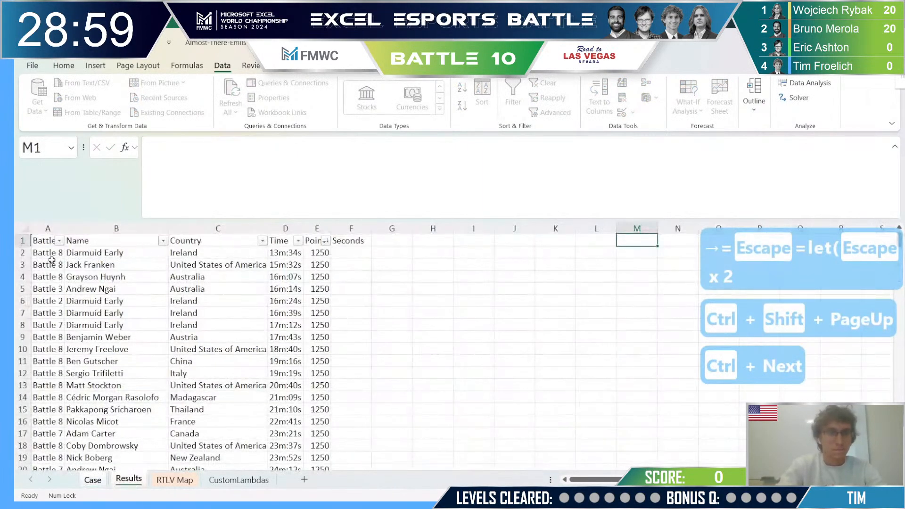
key("ctrl+Up")
key("ctrl+shift+Right")
key("ctrl+shift+Down")
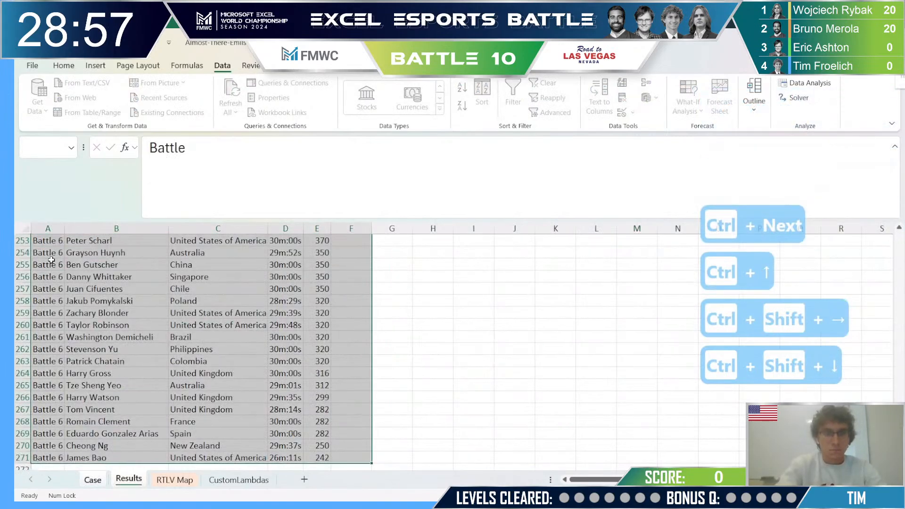
key("alt")
key("m")
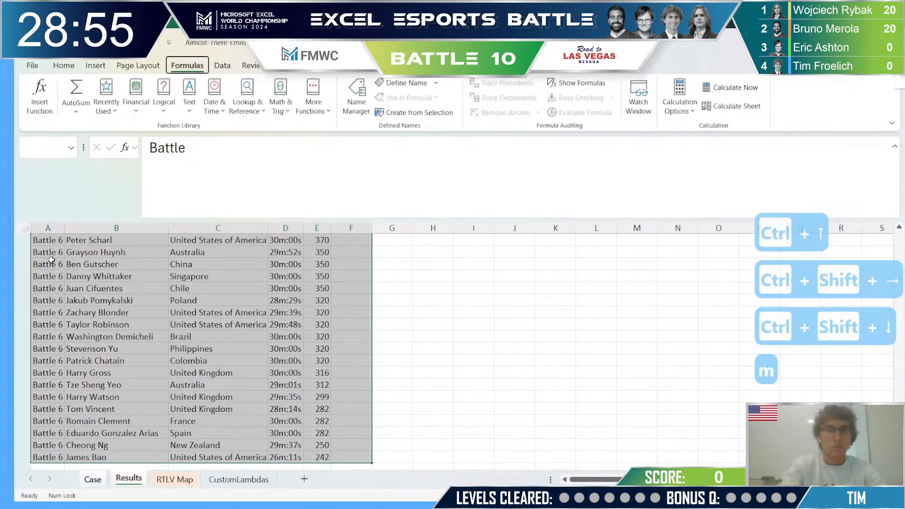
key("c")
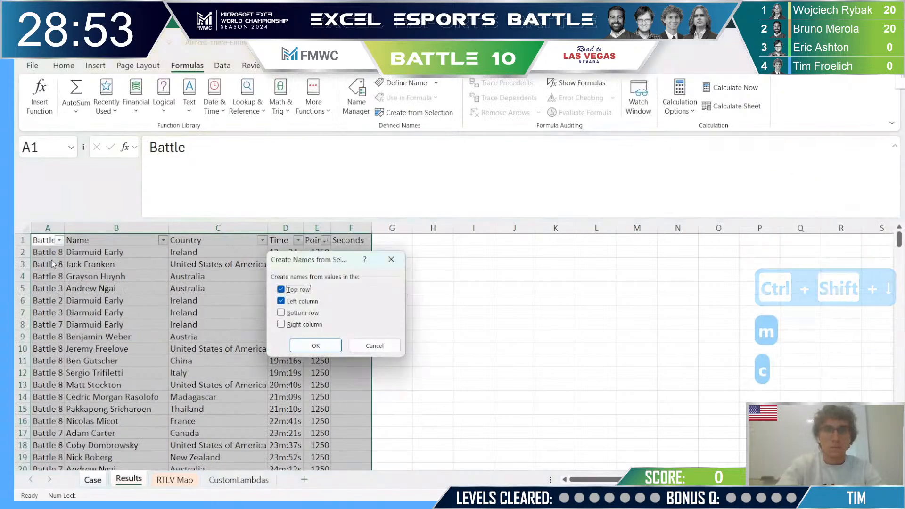
left_click(310, 349)
- Build a country frequency table in cell O38 of the Case sheet with the formula =FrequencyTable(Country)
key("ctrl+Page_Up")
key("Right")
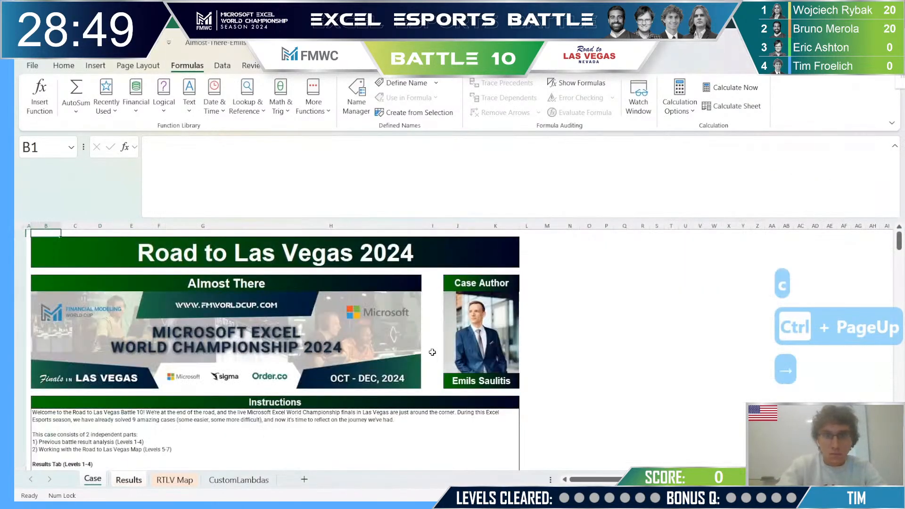
scroll(610, 235, "down", 10)
left_click(590, 288)
type("=")
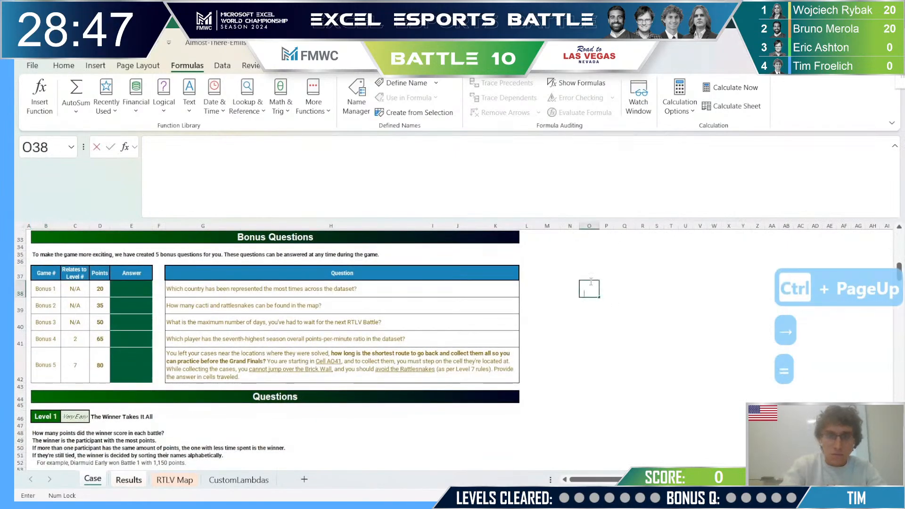
type("fre")
key("Down")
key("Tab")
type("cou")
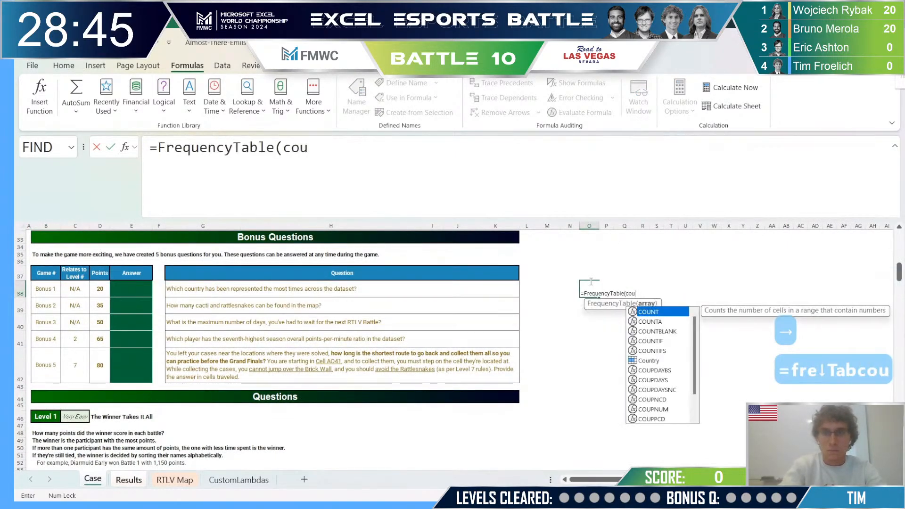
key("Down")
key("Down")
key("Down")
key("Down")
key("Down")
key("Tab")
key("Return")
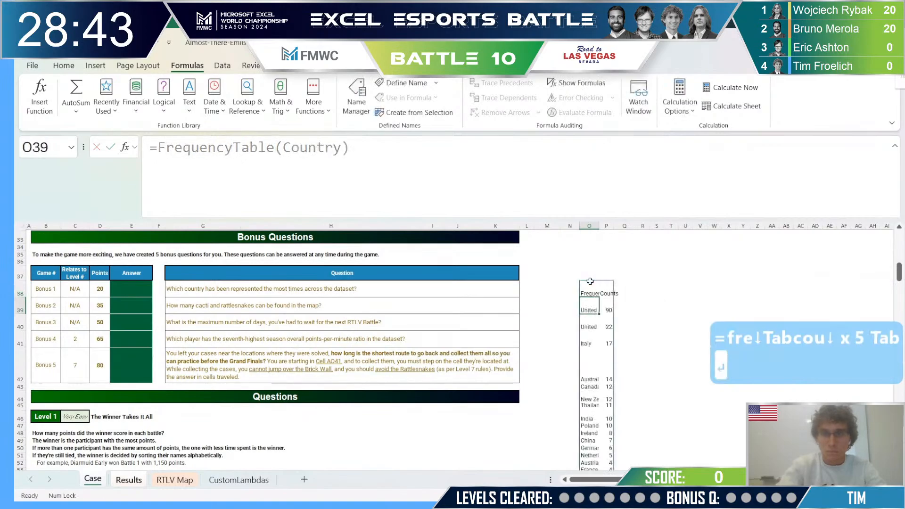
- Copy the top country of the frequency table into the Bonus 1 answer cell E38 as a value
key("ctrl+c")
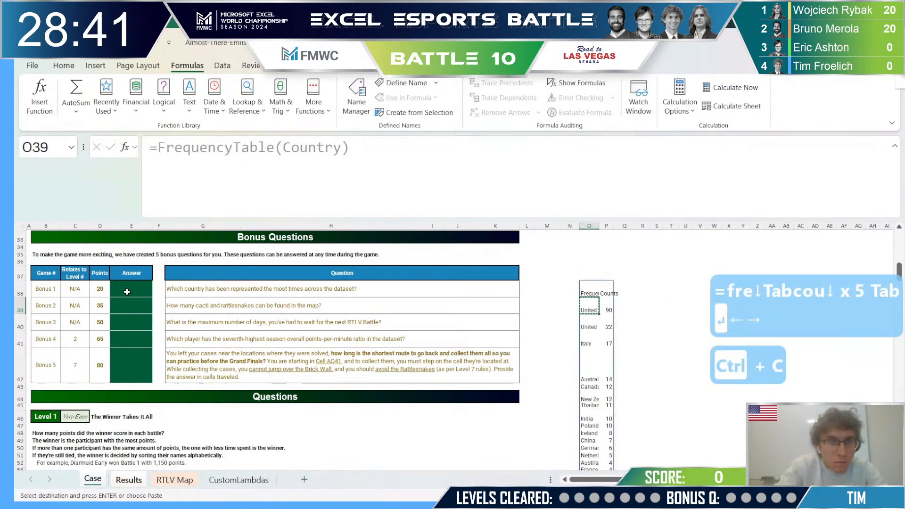
left_click(126, 292)
key("ctrl+shift+v")
- Copy the Bonus 1 answer, United States of America, as a value into cell E7 of the browser-based Answers workbook
key("ctrl+c")
key("alt+Tab")
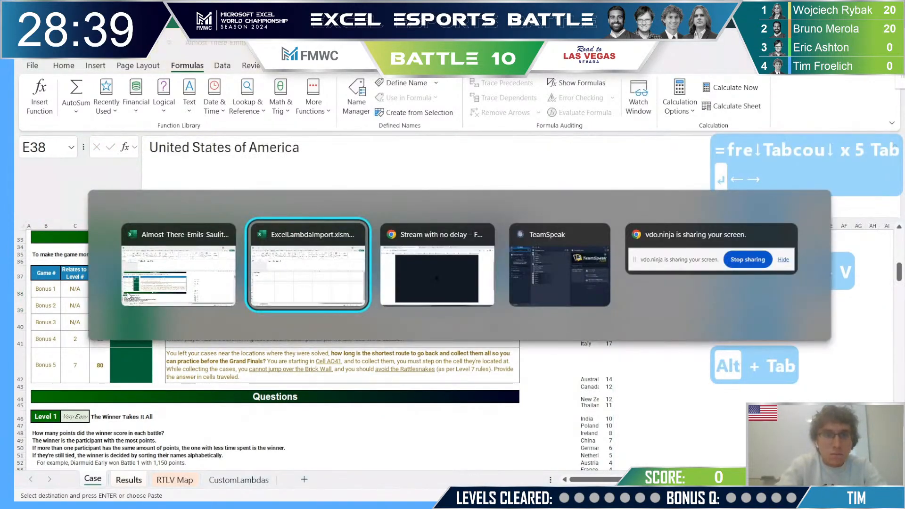
key("alt+Tab")
key("alt+Tab")
key("ctrl+Page_Up")
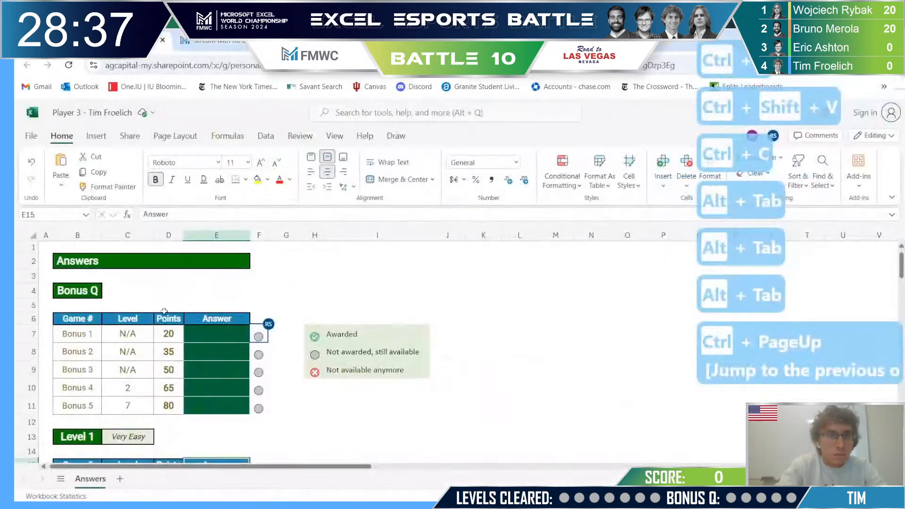
key("ctrl+shift+v")
key("Down")
- Switch back to the desktop case workbook and select the whole map area B2:AO41 on the RTLV Map sheet
key("alt+Tab")
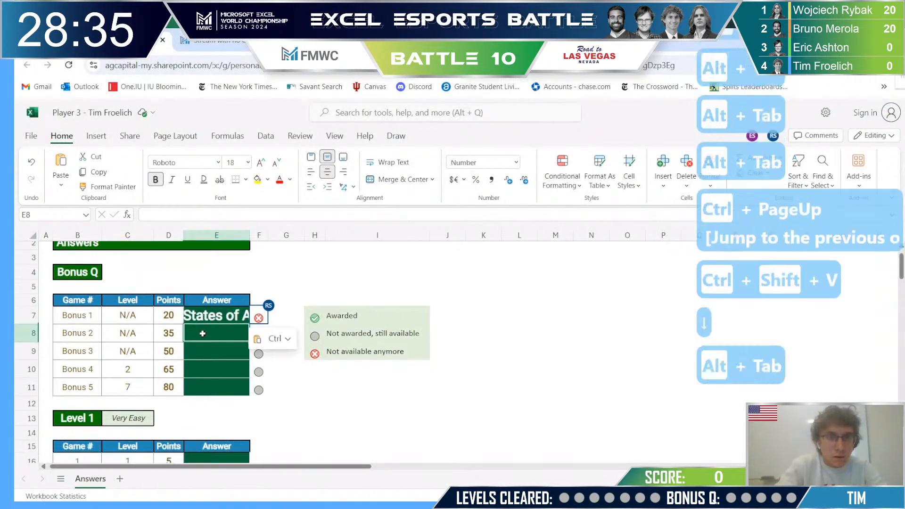
key("alt+Tab")
key("alt+Tab")
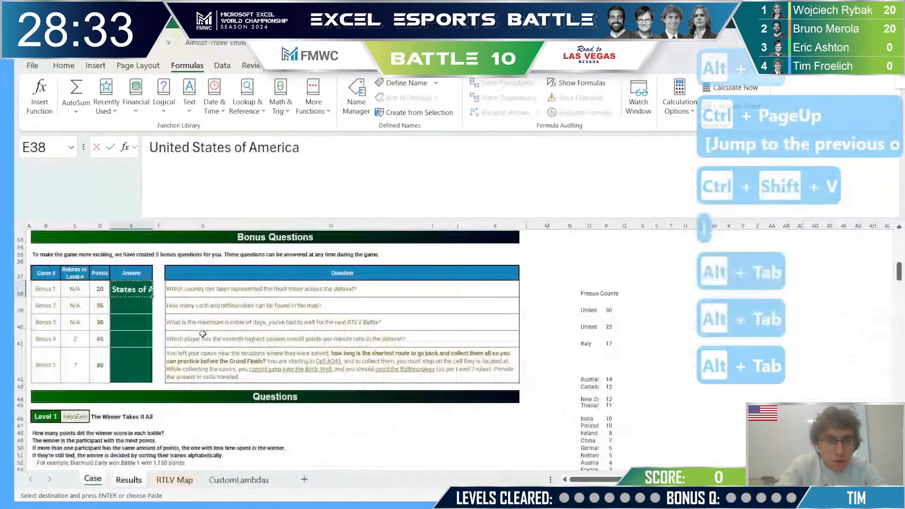
key("Down")
key("ctrl+Page_Down")
key("ctrl+Page_Down")
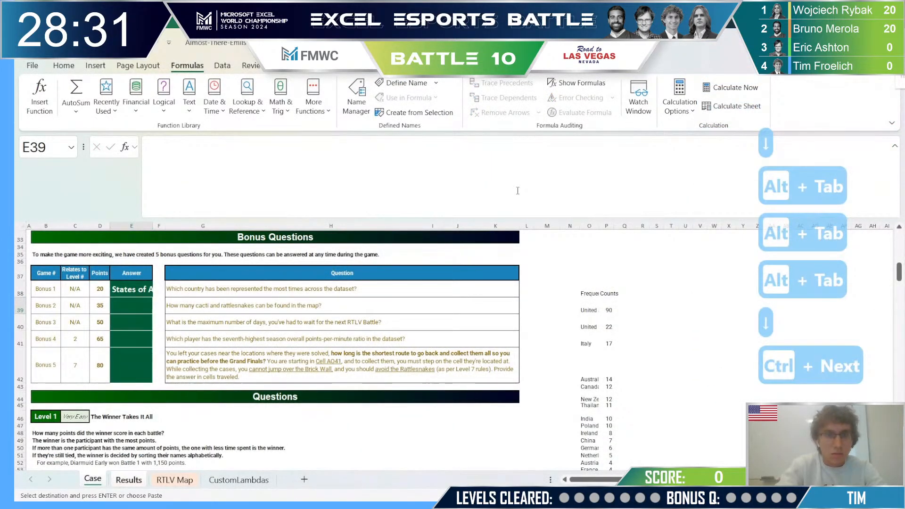
left_click(54, 246)
key("shift+Right")
key("shift+Right")
key("shift+Right")
key("shift+Right")
key("shift+Right")
key("shift+Right")
key("shift+Right")
key("shift+Right")
key("shift+Right")
key("shift+Right")
key("shift+Right")
key("shift+Right")
key("shift+Right")
key("shift+Right")
key("shift+Right")
key("shift+Right")
key("shift+Right")
key("shift+Right")
key("shift+Right")
key("shift+Right")
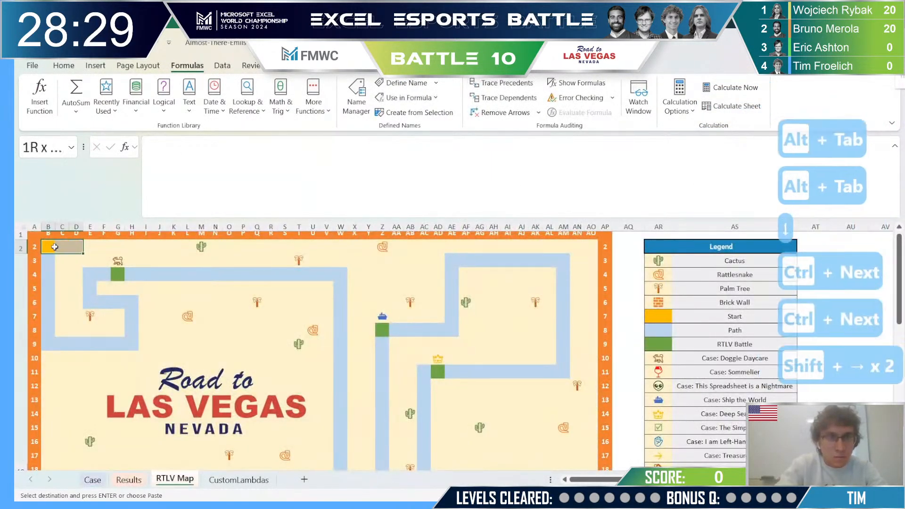
key("shift+Right")
key("shift+Right")
key("shift+Right")
key("shift+Right")
key("shift+Right")
key("shift+Right")
key("shift+Right")
key("shift+Right")
key("shift+Right")
key("shift+Right")
key("shift+Right")
key("shift+Right")
key("shift+Right")
key("shift+Right")
key("shift+Right")
key("shift+Right")
key("shift+Right")
key("shift+Right")
key("shift+Right")
key("shift+Right")
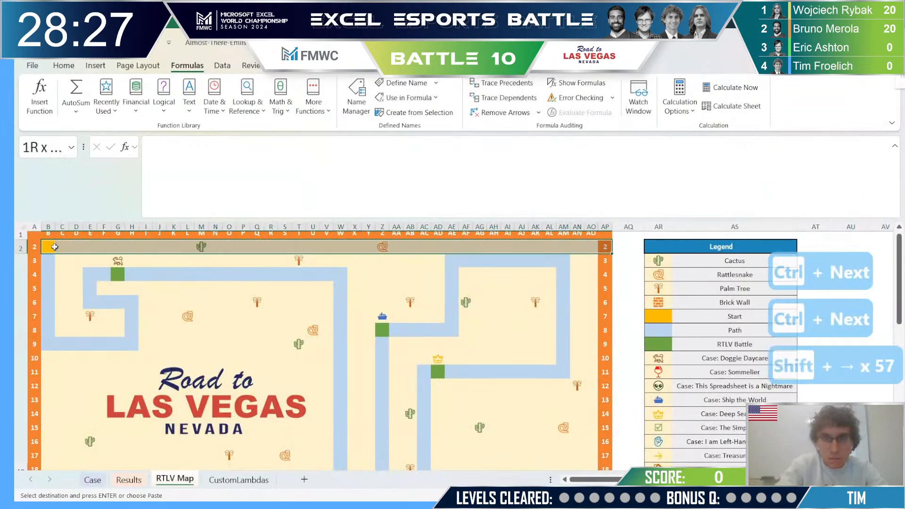
key("ctrl+shift+Down")
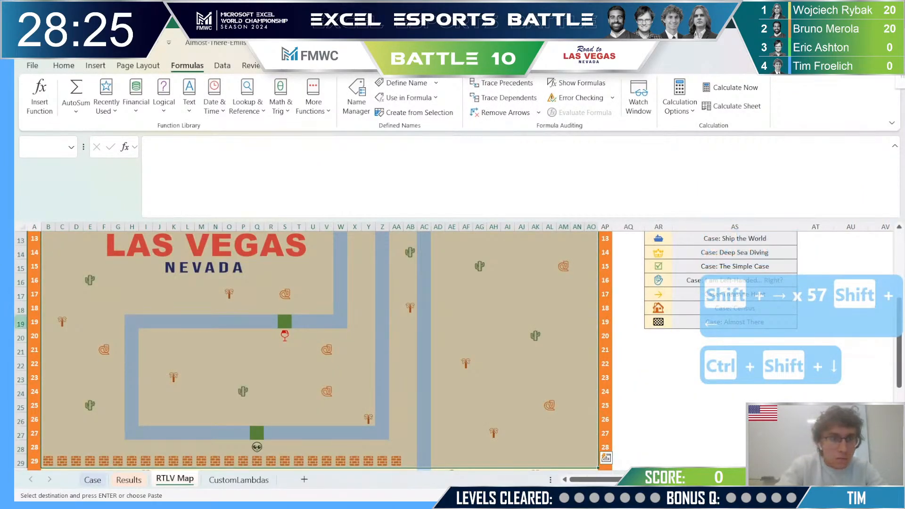
key("shift+Down")
key("shift+Up")
key("shift+Down")
key("shift+Down")
key("shift+Down")
key("shift+Down")
key("shift+Down")
key("shift+Down")
key("shift+Down")
key("shift+Down")
key("shift+Down")
key("shift+Down")
key("shift+Down")
key("shift+Down")
key("shift+Down")
key("shift+Down")
key("shift+Down")
key("shift+Down")
key("shift+Down")
key("shift+Down")
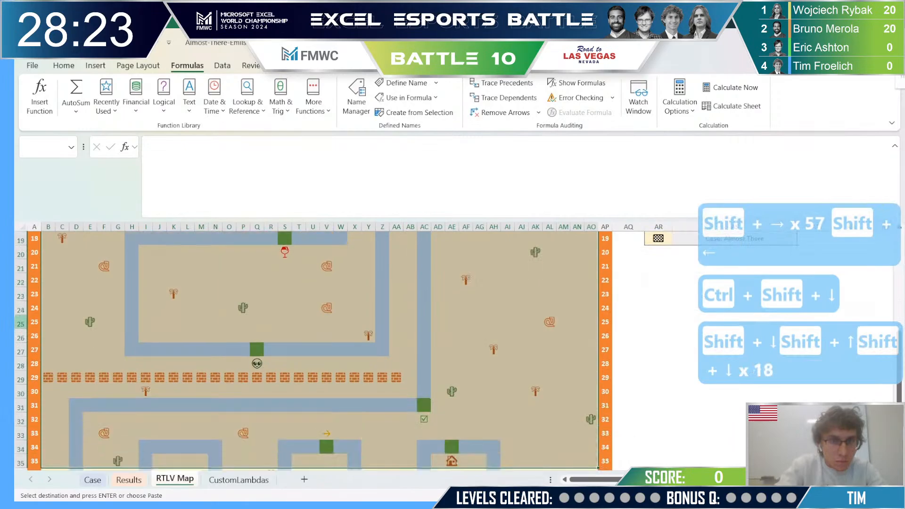
key("shift+Down")
key("shift+Down")
key("shift+Down")
key("shift+Down")
key("shift+Down")
key("shift+Down")
key("shift+Down")
key("shift+Down")
key("shift+Down")
key("shift+Down")
key("shift+Down")
key("shift+Down")
key("shift+Down")
key("shift+Down")
key("shift+Down")
key("shift+Down")
key("shift+Down")
key("shift+Down")
key("shift+Down")
key("shift+Down")
key("shift+Up")
key("shift+Up")
key("shift+Up")
key("shift+Up")
key("shift+Up")
key("shift+Up")
key("shift+Up")
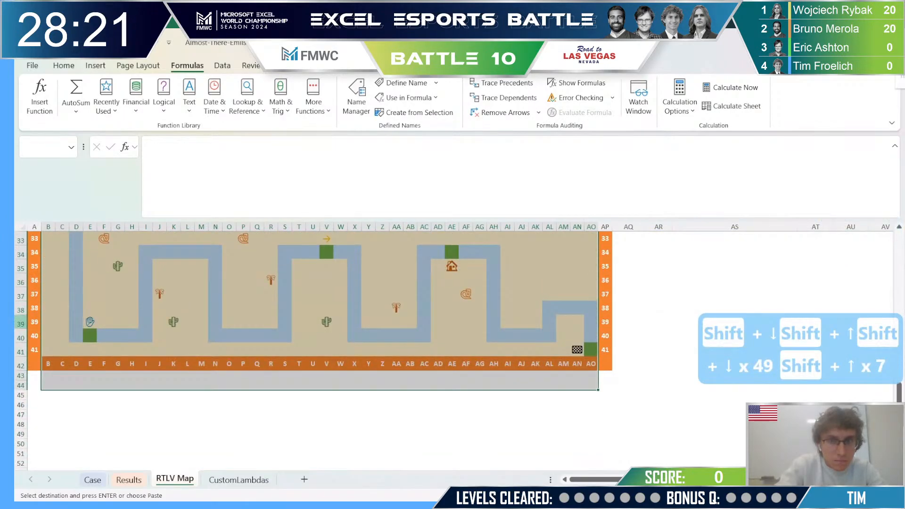
key("shift+Up")
key("shift+Up")
key("shift+Up")
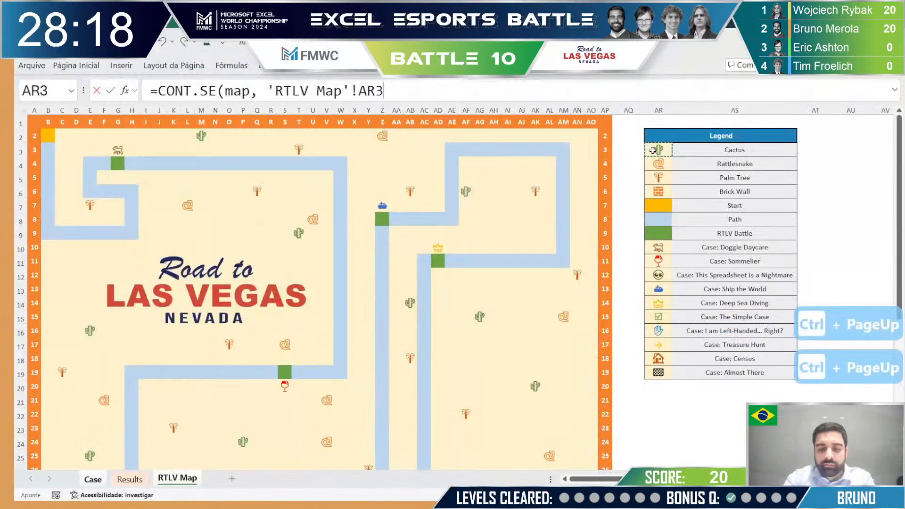
- Enter =CONT.SE(map, 'RTLV Map'!AR3) as the Bonus 2 answer in E39 and append a copy of the count as a second addend
key("Return")
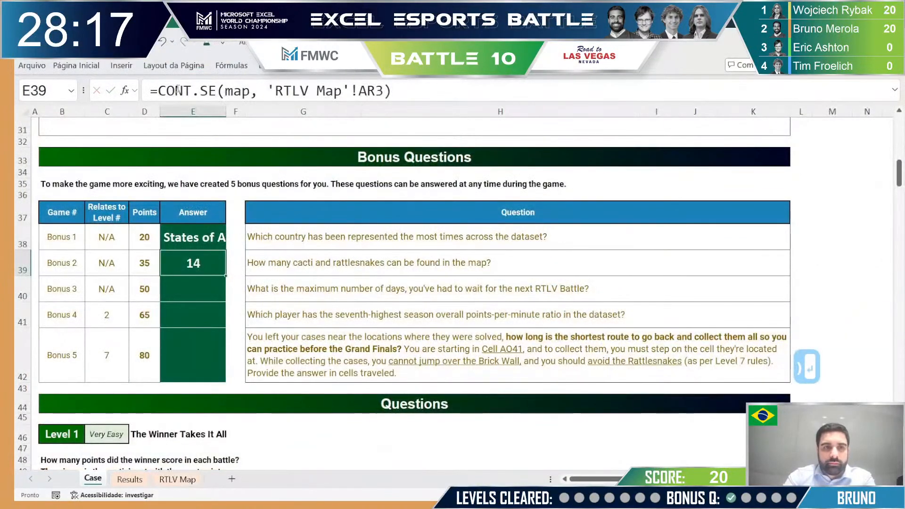
left_click_drag(158, 90, 438, 84)
key("ctrl+c")
left_click(444, 84)
type("+")
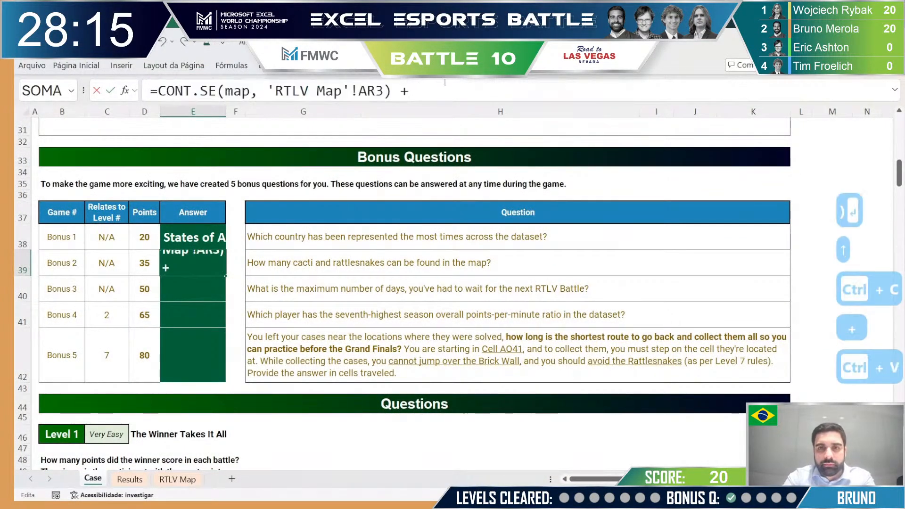
key("ctrl+v")
- Change the second CONT.SE criterion in E39 to the Rattlesnake symbol in cell AR4 of the RTLV Map legend
left_click_drag(530, 91, 651, 91)
key("BackSpace")
key("BackSpace")
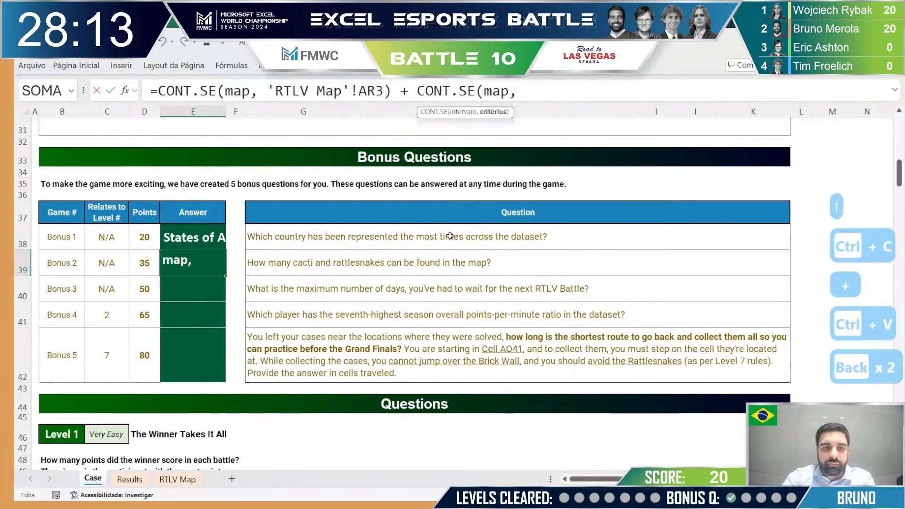
left_click(174, 480)
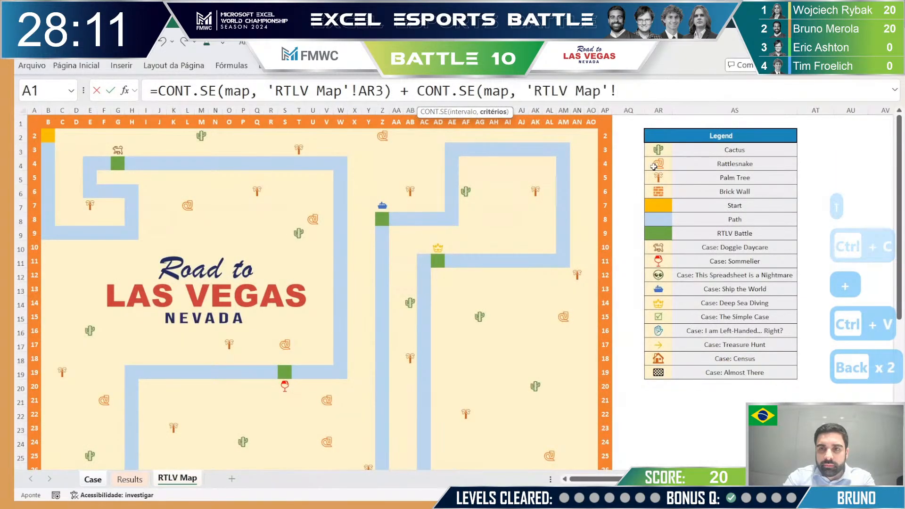
left_click(659, 165)
type(")")
key("Return")
key("Up")
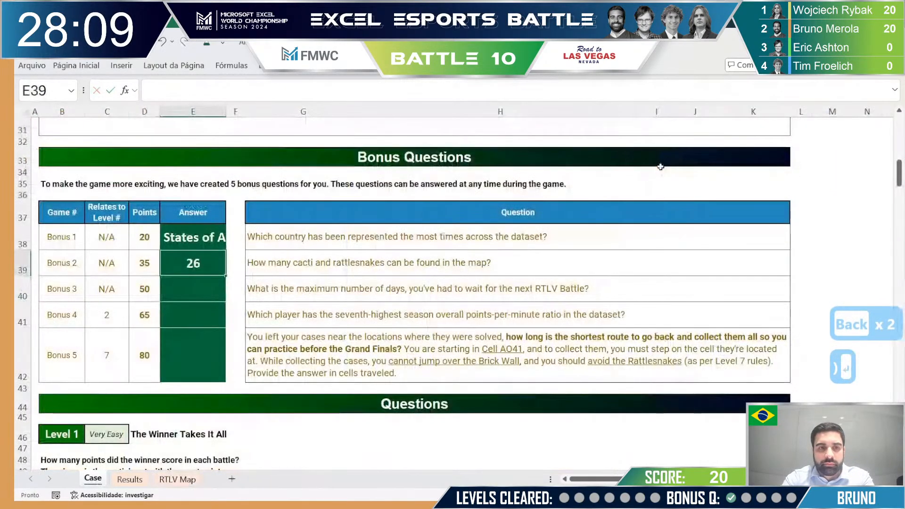
- Copy the Bonus 2 answer from E39 and paste it as a value into cell E8 of the browser-based Answers workbook
key("ctrl+c")
key("alt+Tab")
key("alt+Tab")
key("alt+Tab")
key("alt+Tab")
key("Down")
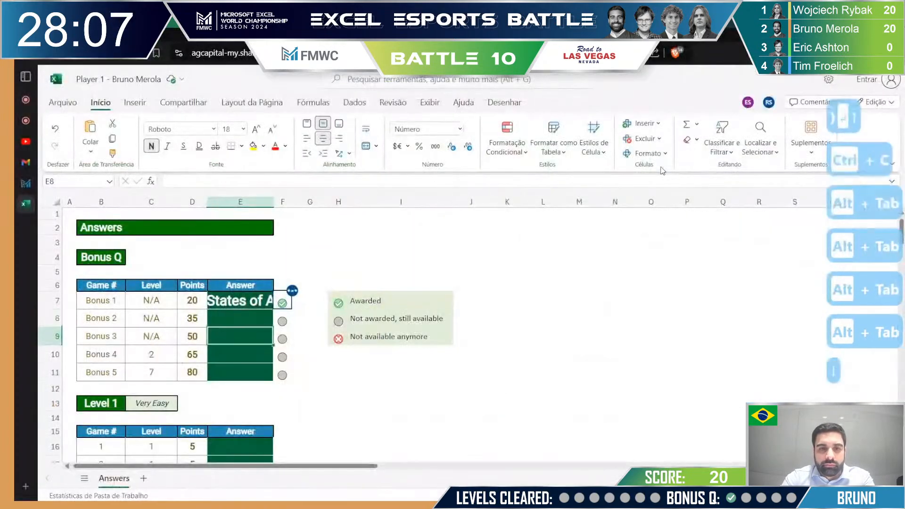
key("Left")
key("Up")
key("Right")
key("ctrl+shift+v")
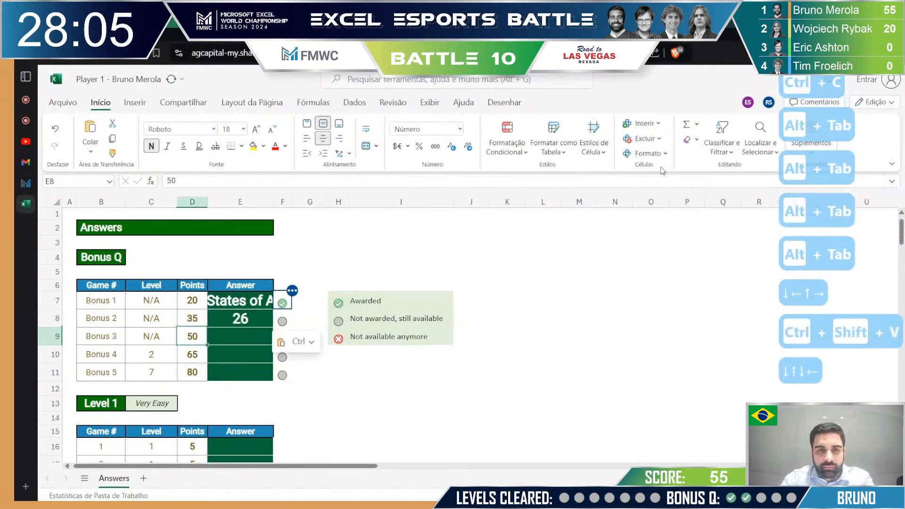
- Switch back to the desktop case workbook and go to the Level 1 questions on the Case sheet
key("alt+Tab")
key("Down")
key("Up")
key("Right")
key("Down")
key("Left")
key("Escape")
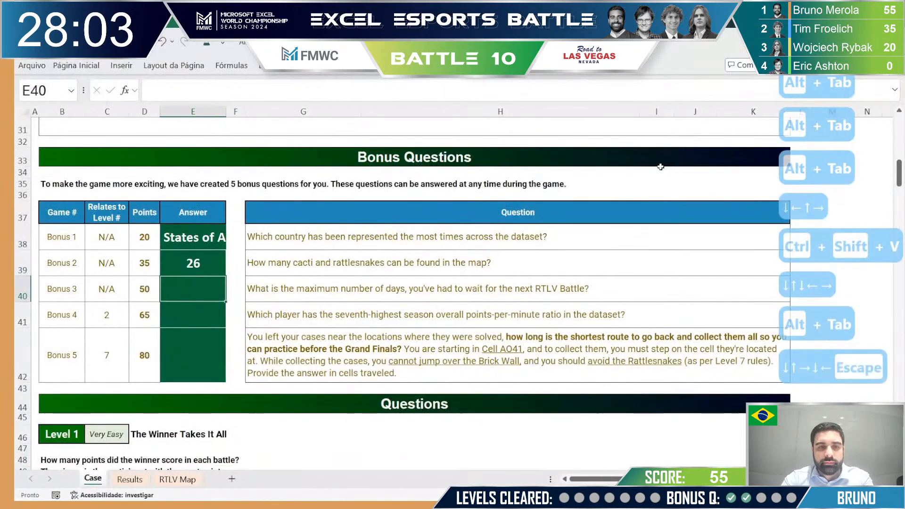
key("Page_Down")
scroll(424, 307, "up", 2)
left_click(471, 269)
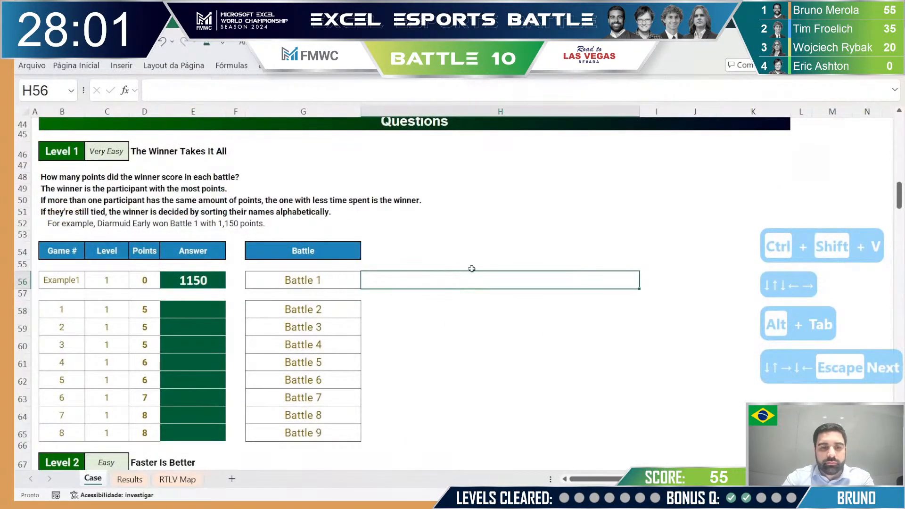
- Start a =FILTRO( formula in cell I56 beside the Level 1 example, with EMPILHARV as its array argument
key("Right")
key("Left")
key("Down")
key("Left")
key("Up")
key("Right")
key("Right")
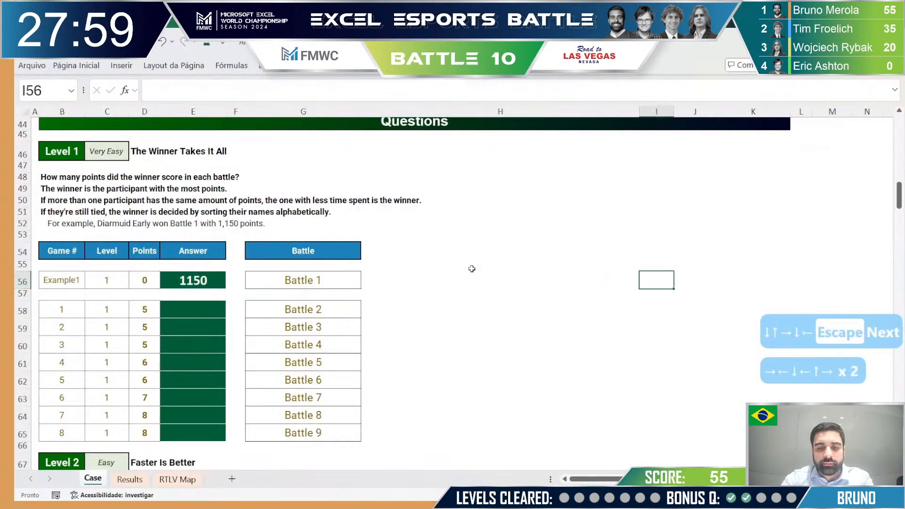
type("=filtro")
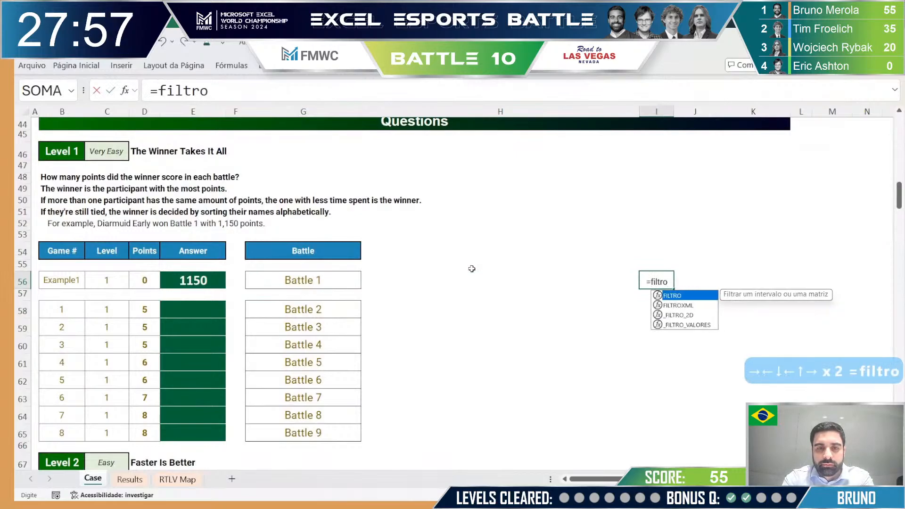
key("Tab")
key("ctrl+Page_Down")
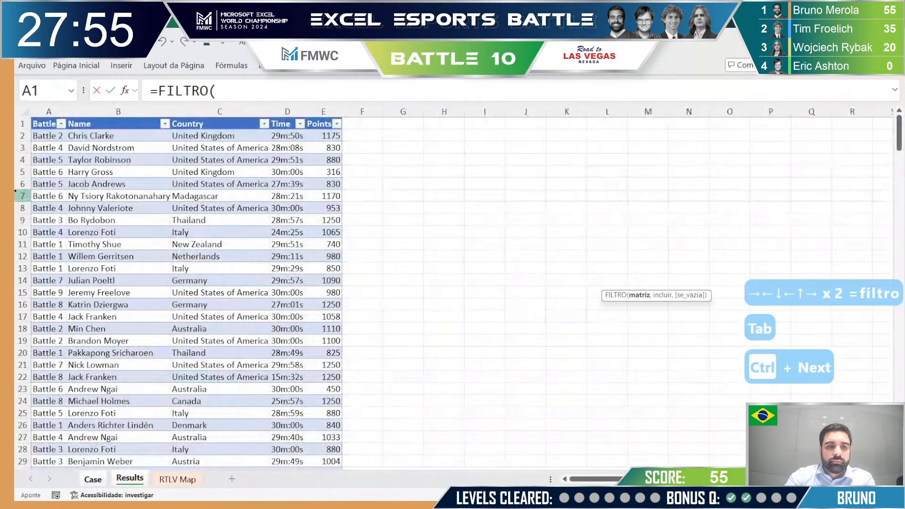
key("ctrl+Page_Up")
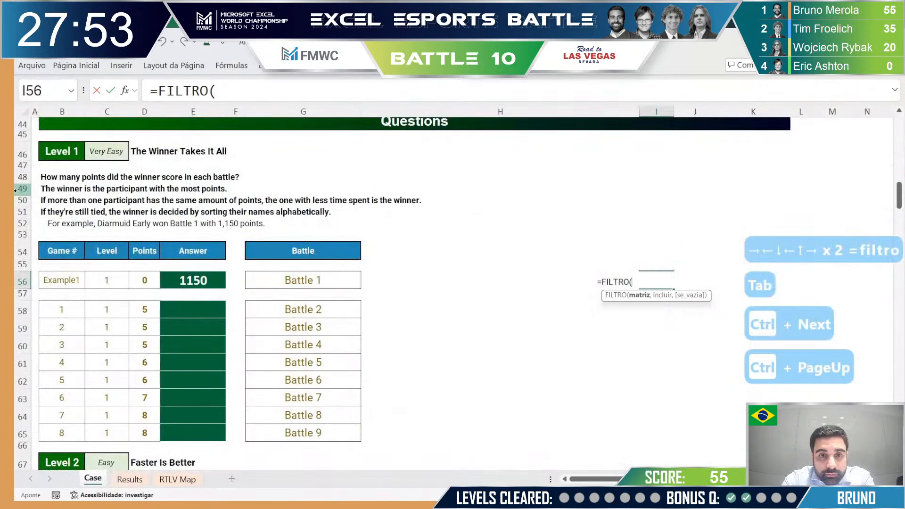
type("empi")
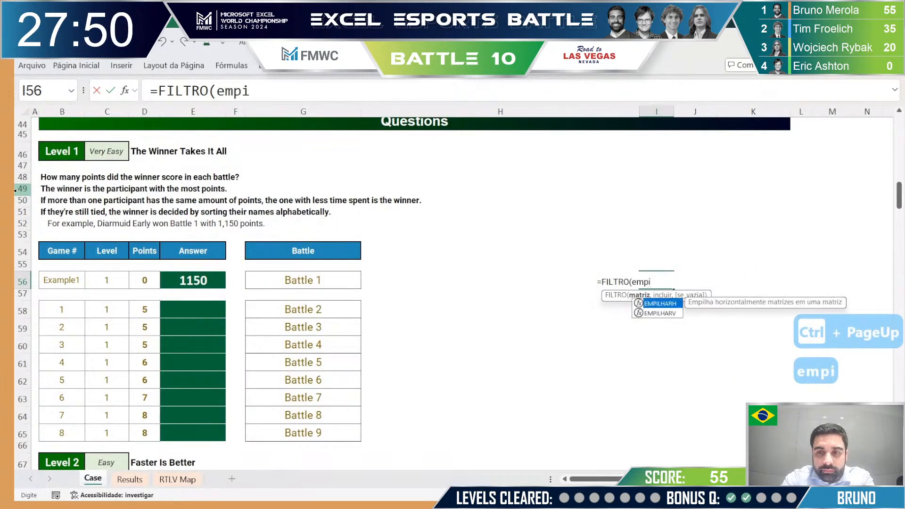
key("Down")
key("Tab")
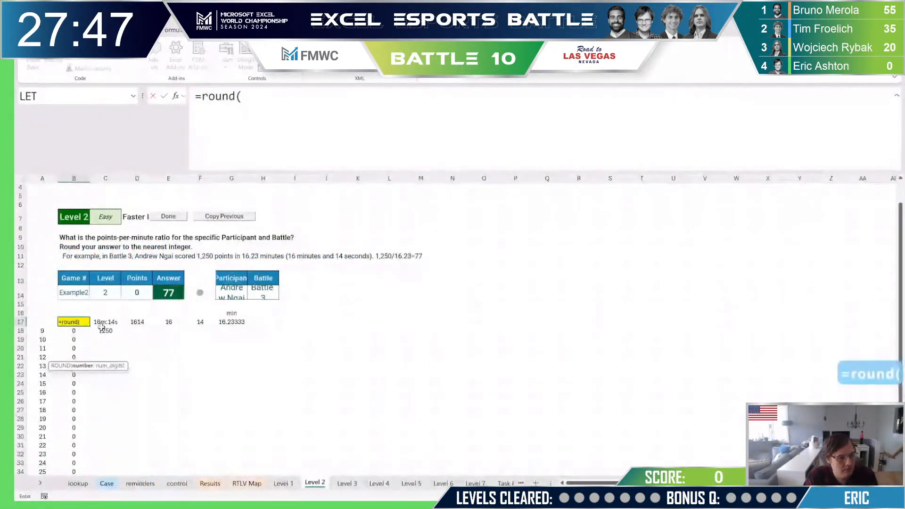
- Complete the Level 2 answer formula in B17 as =ROUND(C18/G17,0) and mark the level as done
left_click(104, 330)
type("/")
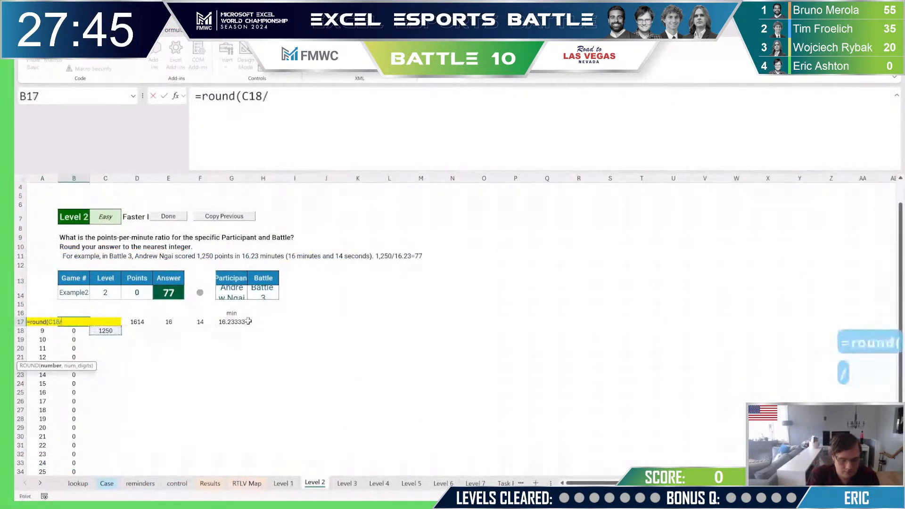
type("G17,0)")
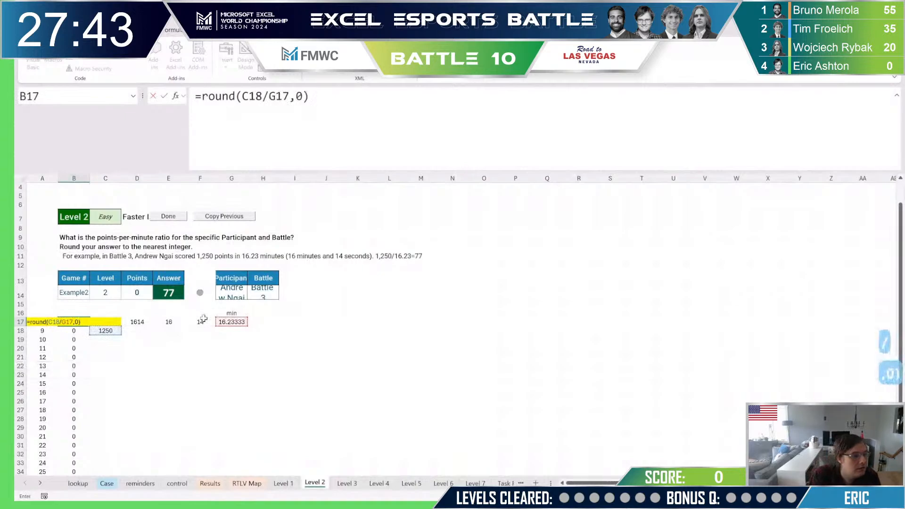
key("ctrl+Return")
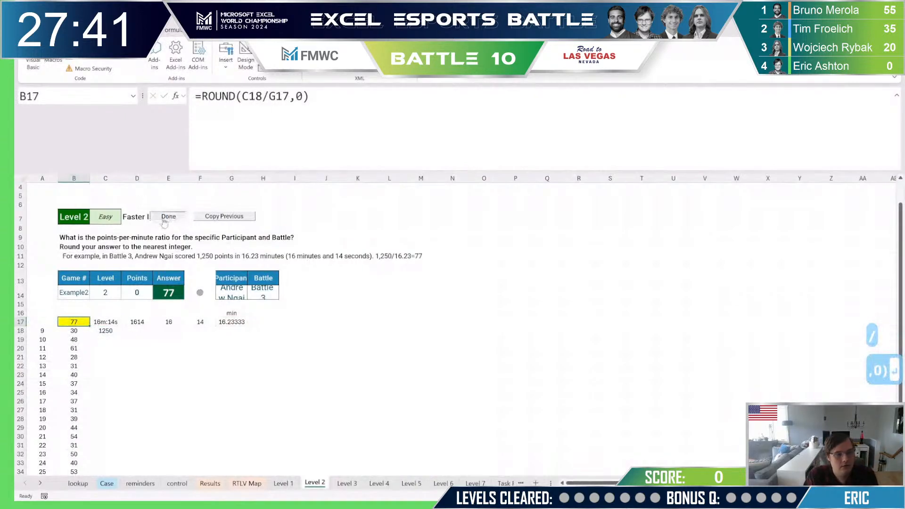
left_click(168, 217)
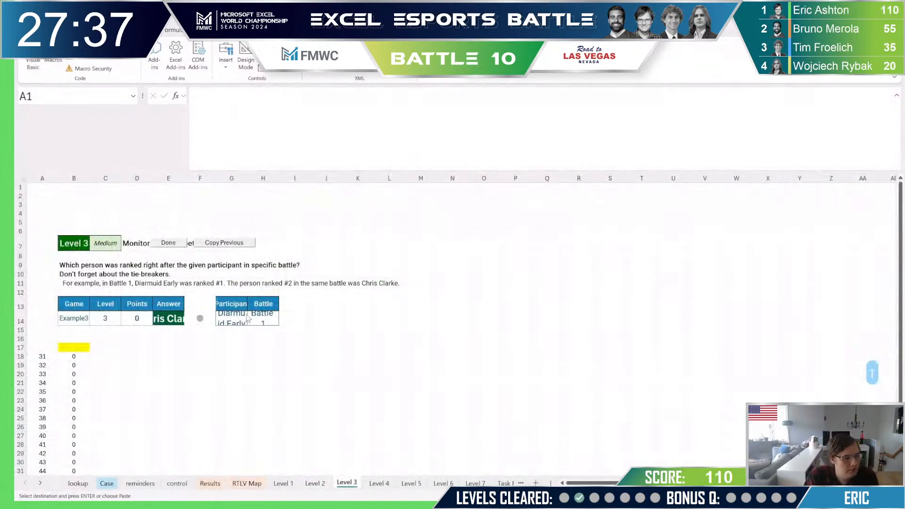
- Check the Bonus 4 question on the Case sheet, and copy the time-conversion formulas in E17:G17 of the Level 2 sheet
left_click(105, 485)
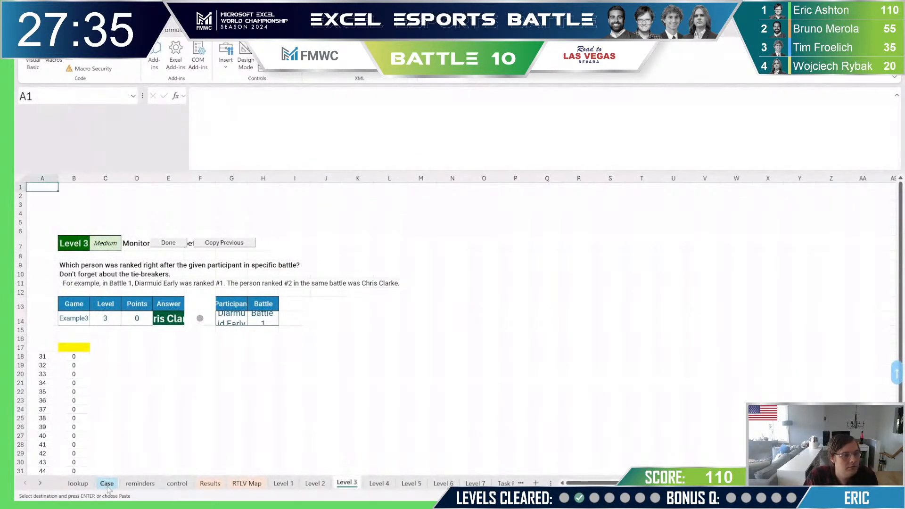
scroll(359, 380, "up", 10)
scroll(356, 377, "up", 2)
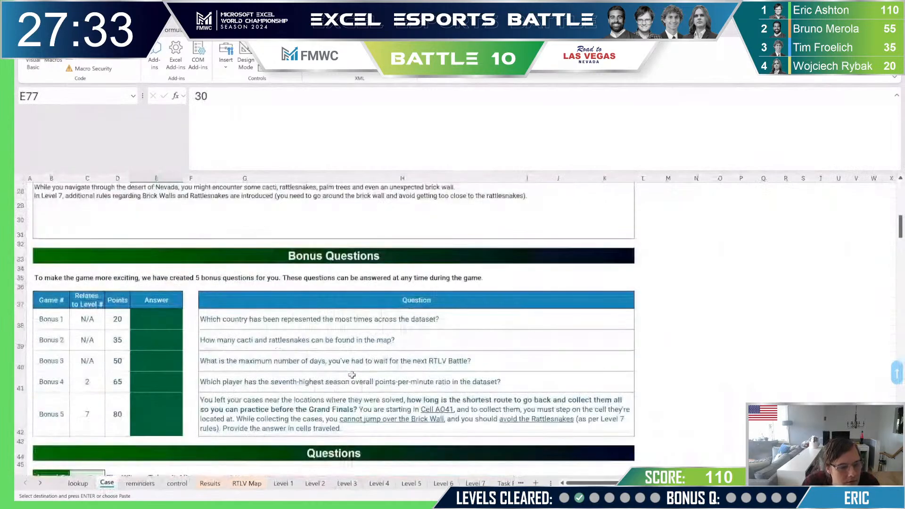
left_click(352, 375)
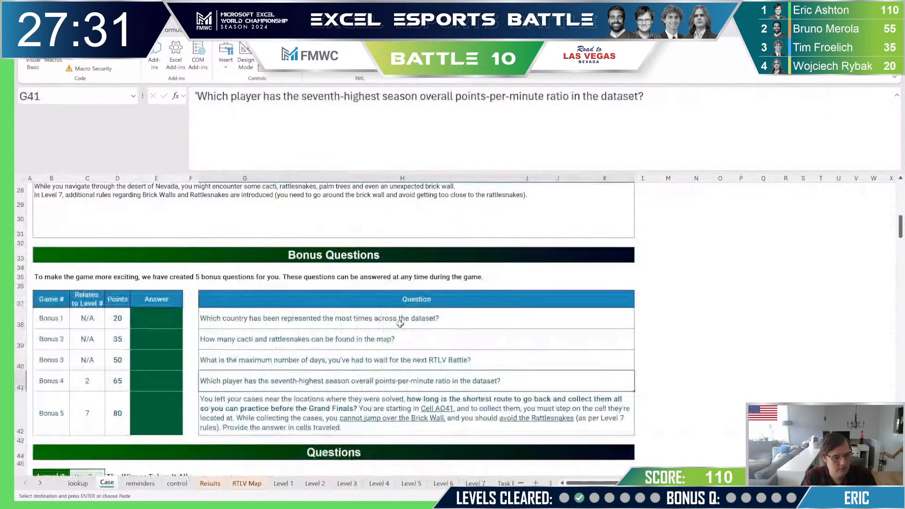
left_click(221, 488)
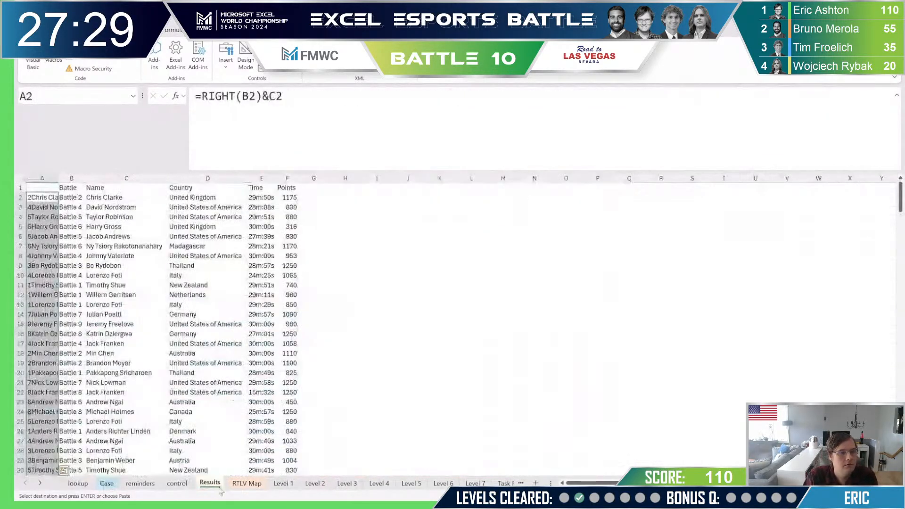
left_click(321, 487)
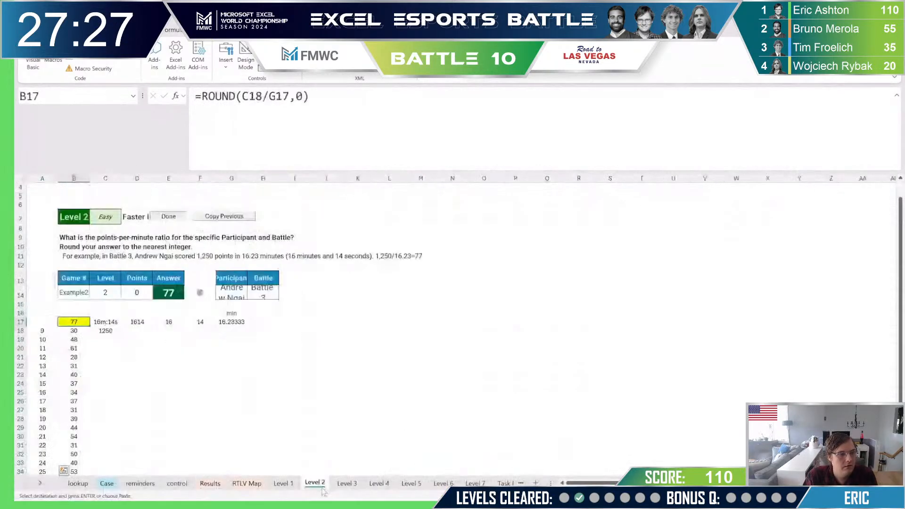
left_click(108, 323)
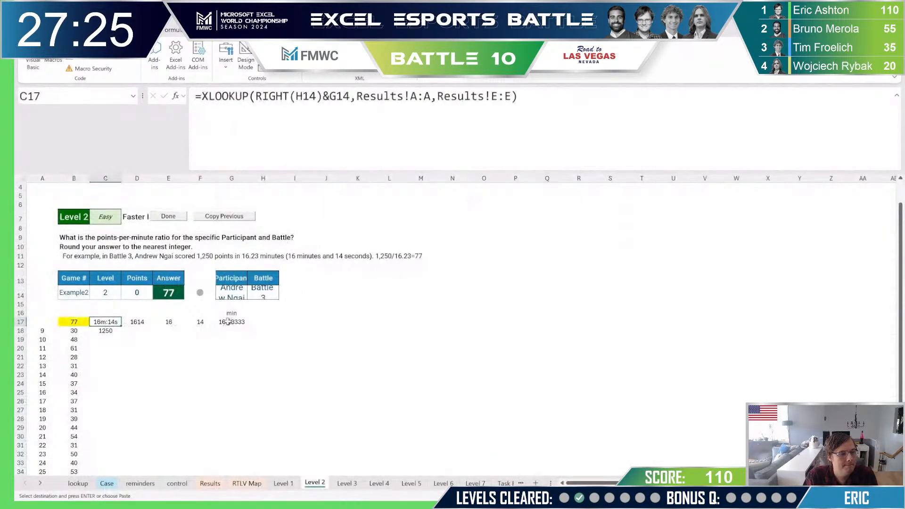
left_click_drag(132, 323, 248, 322)
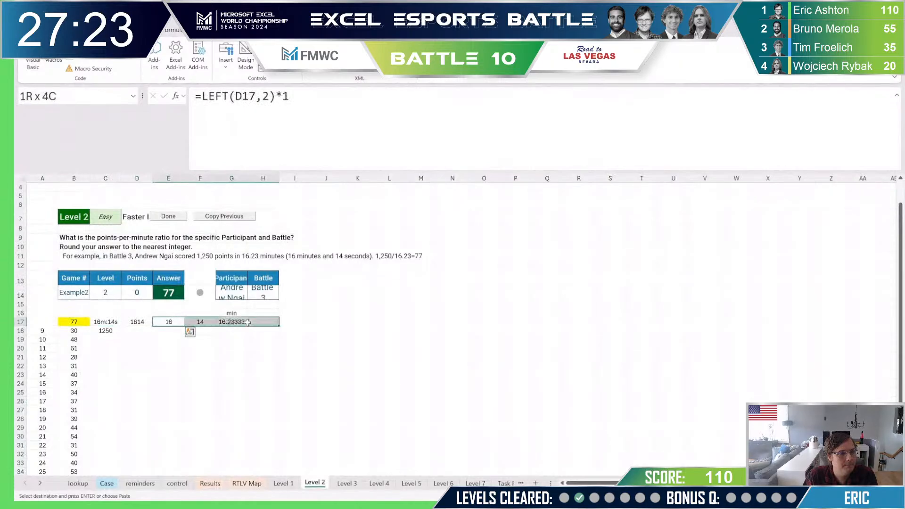
key("ctrl+c")
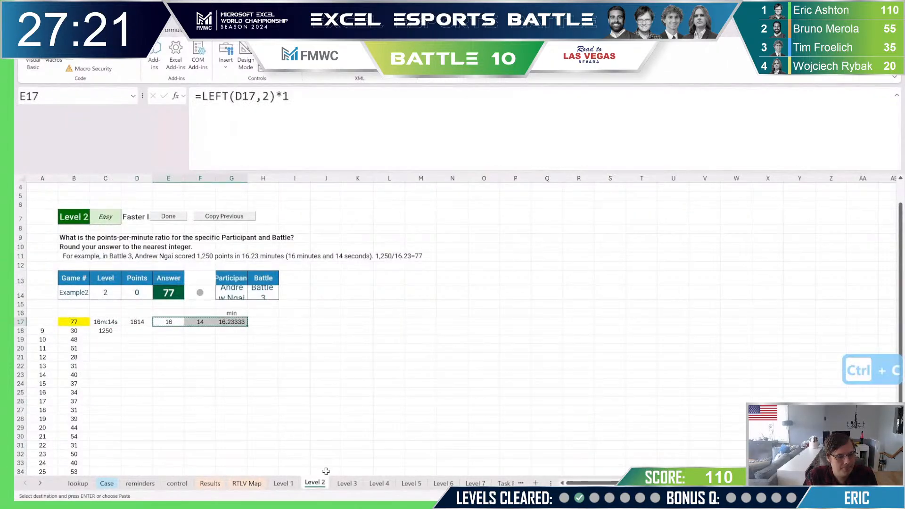
- Paste the time-conversion formulas at G2 of the Results sheet and change G2 to =LEFT(E2,2)*1
left_click(108, 485)
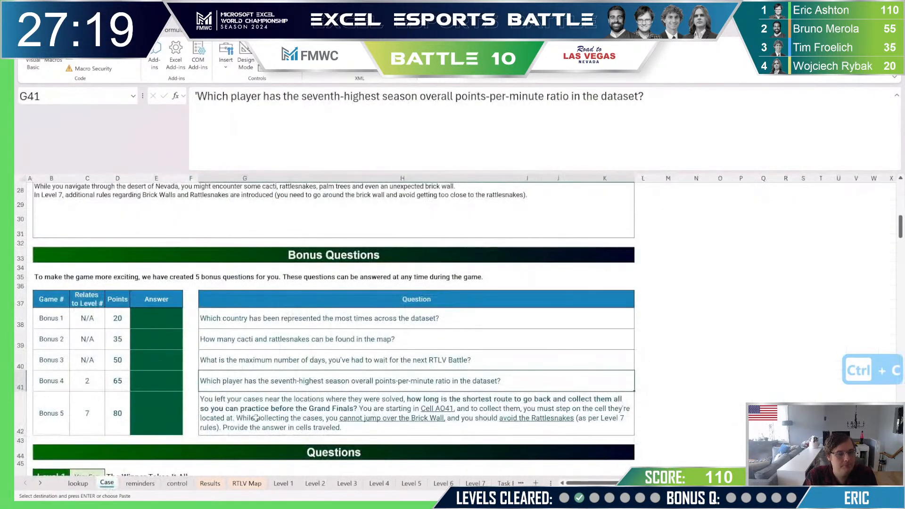
left_click(183, 485)
left_click(210, 483)
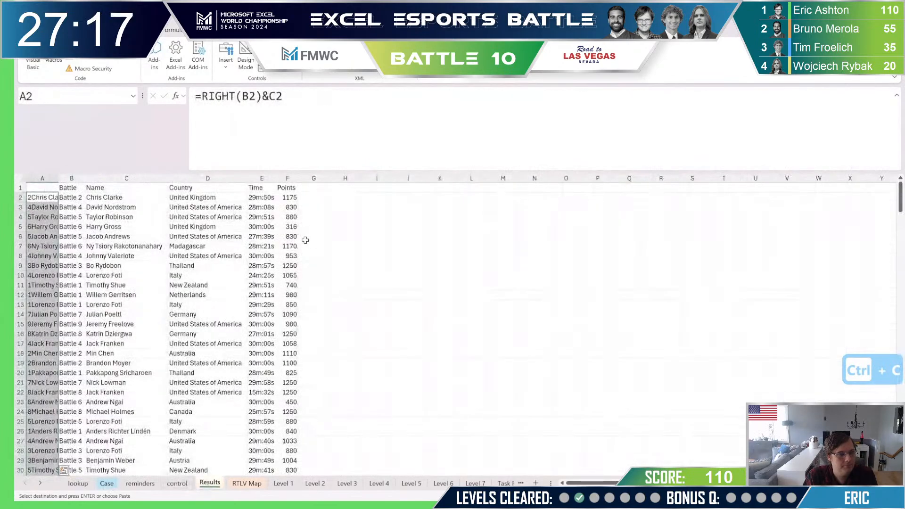
left_click(310, 197)
key("ctrl+v")
double_click(312, 198)
double_click(281, 199)
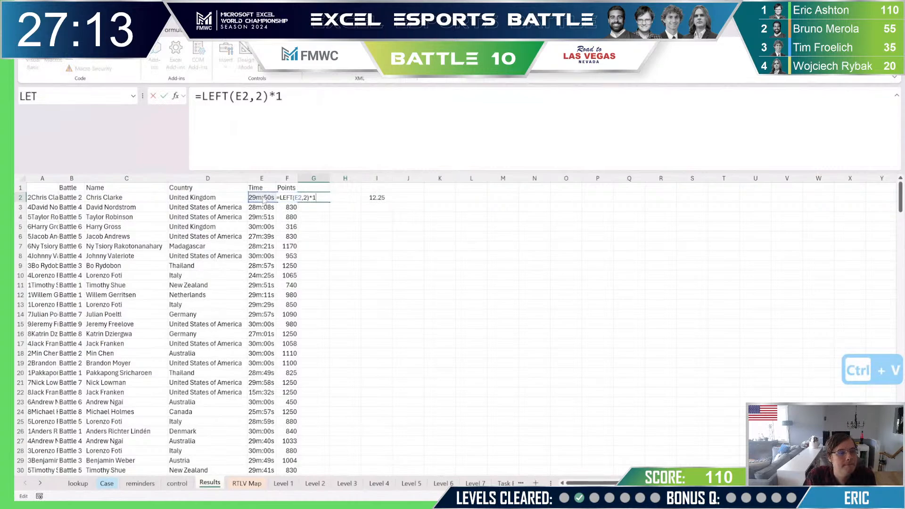
key("Return")
- Move the formulas in G2:I2 of the Results sheet one column over to H2:J2
left_click_drag(313, 198, 377, 198)
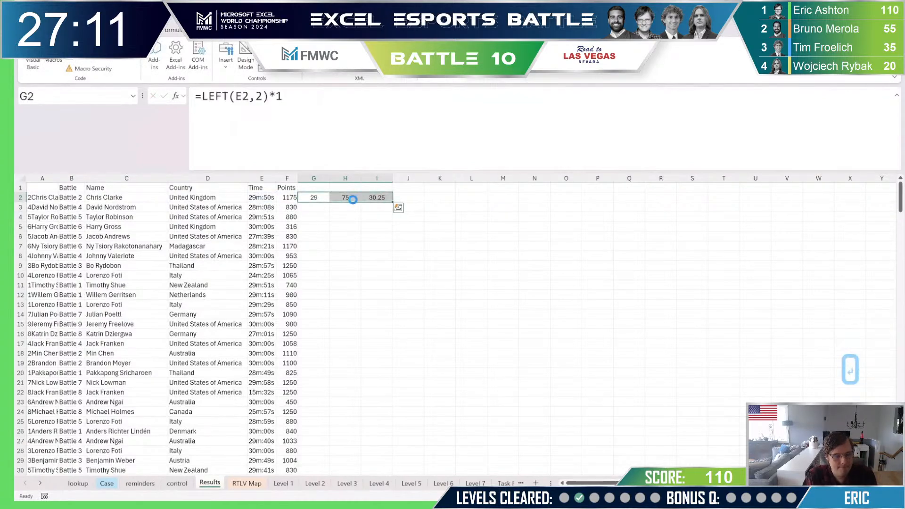
key("ctrl+x")
left_click(353, 199)
key("ctrl+v")
left_click(326, 200)
- Enter =NumPart(E2) in G2 and repoint the RIGHT formula in I2 to the extracted digits in G2
type("=nu")
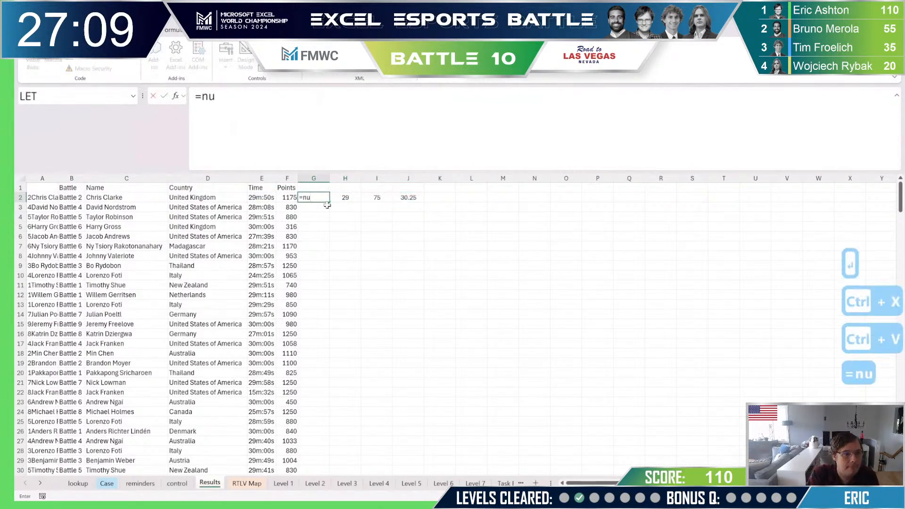
type("mpart(")
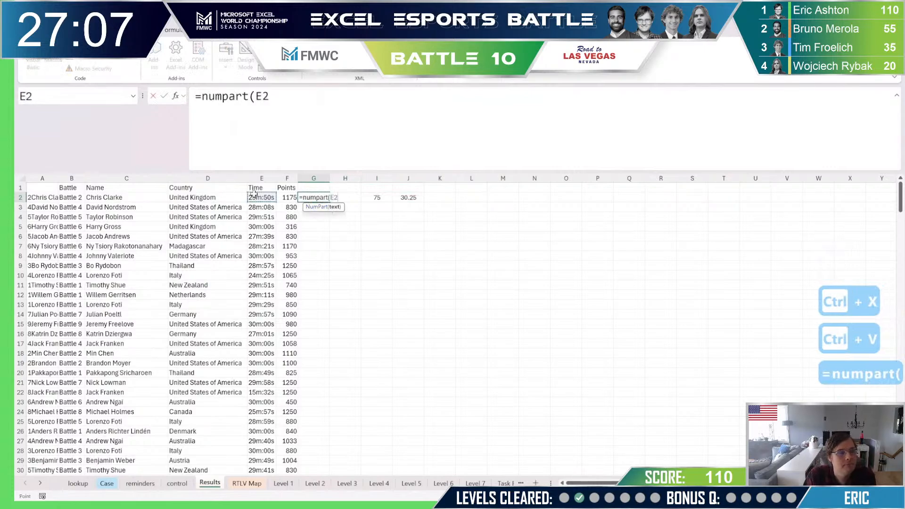
key("Return")
left_click(345, 196)
double_click(376, 197)
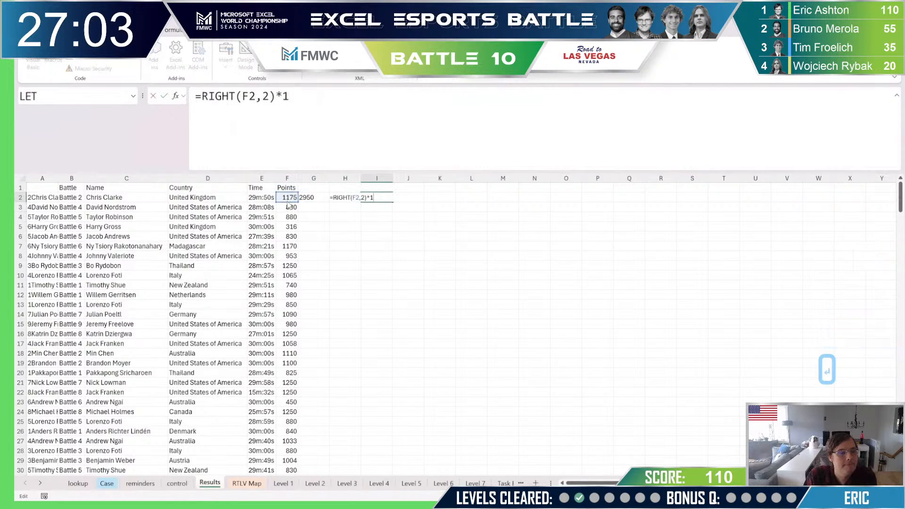
key("Return")
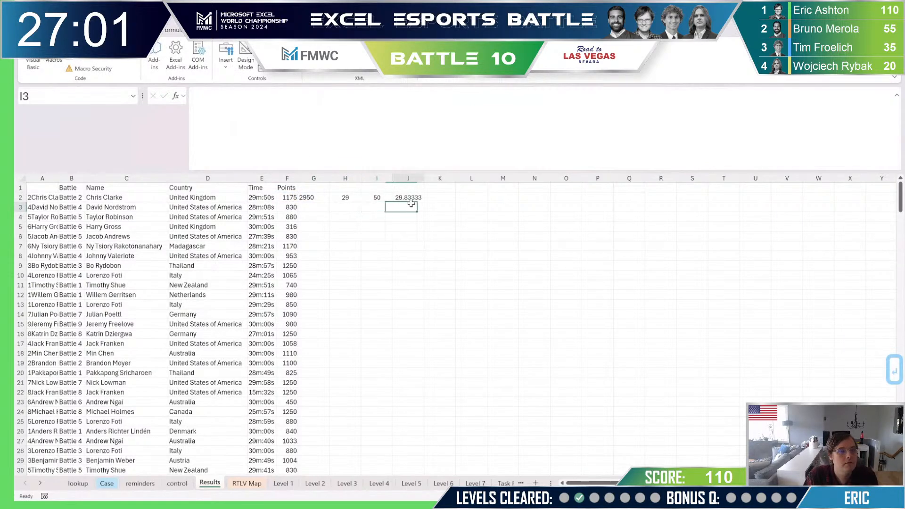
- Enter =G2/J2 in K2 and fill the formulas in G2:K2 down all rows of the results data
left_click(441, 199)
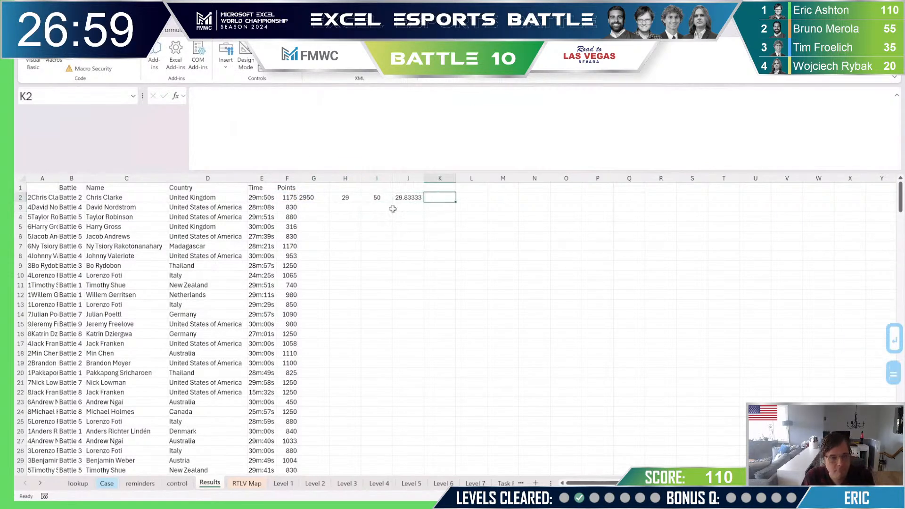
type("=")
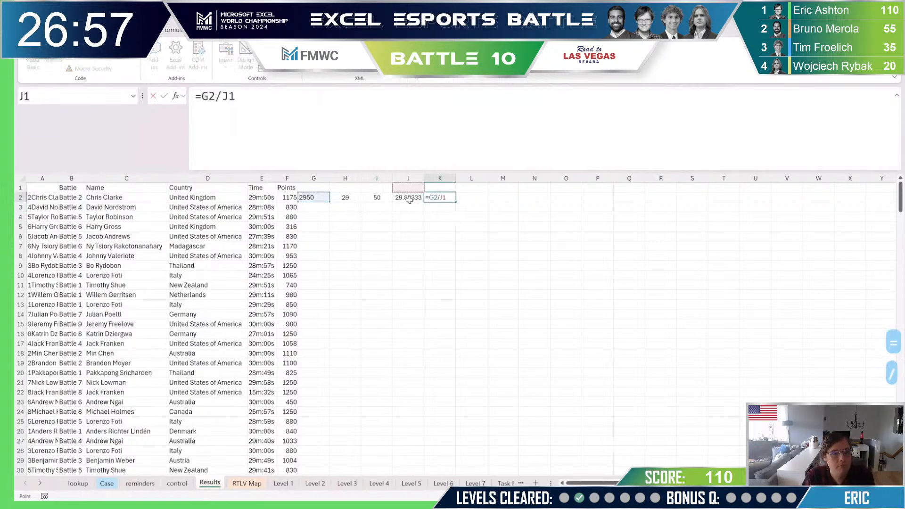
left_click(409, 200)
key("Return")
mouse_move(439, 199)
left_mouse_down()
mouse_move(315, 204)
mouse_move(430, 197)
left_mouse_up()
left_click(315, 203)
double_click(455, 202)
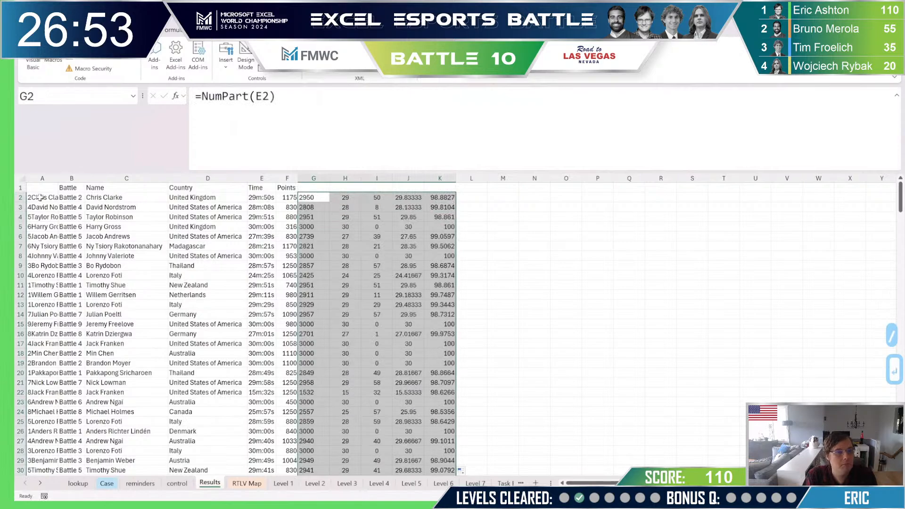
- Add filters to header row 1 of the Results sheet and select the header of the ratio column, K1
left_click(15, 187)
scroll(300, 74, "up", 3)
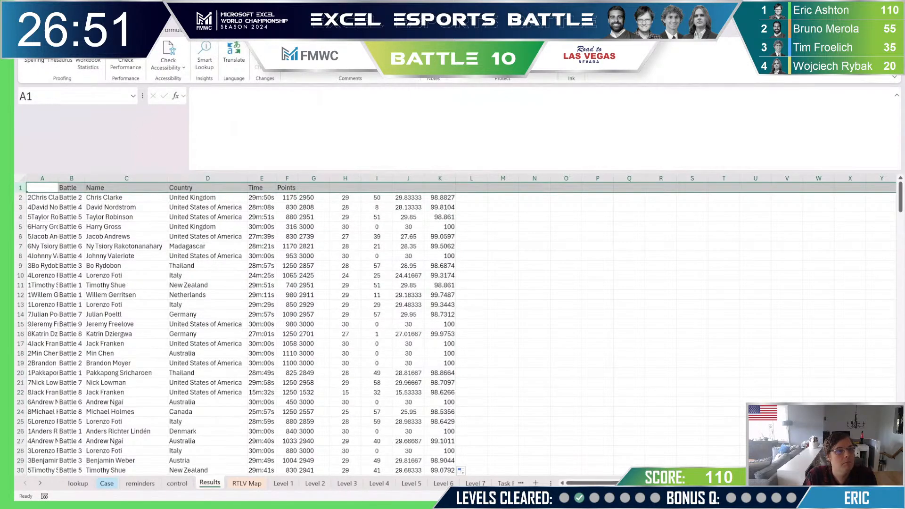
left_click(441, 187)
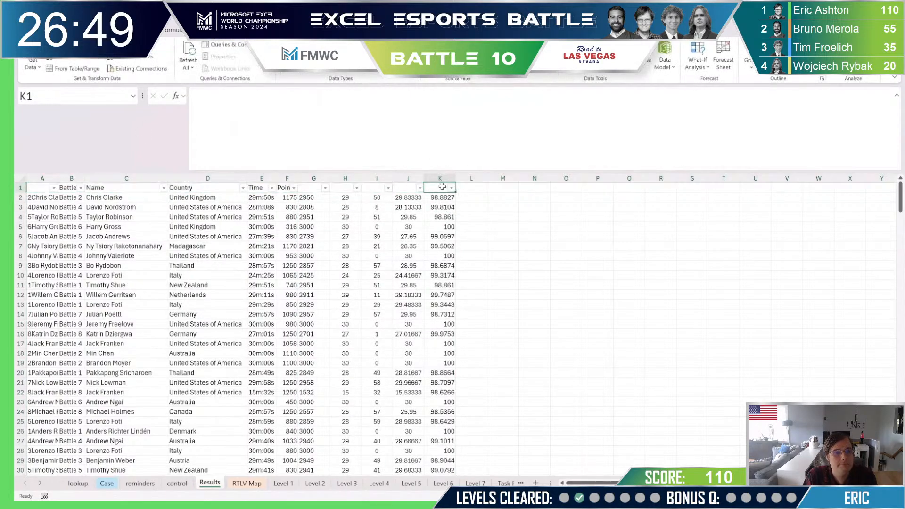
- Sort the Results rows by the ratio in column K from largest to smallest
left_click(451, 188)
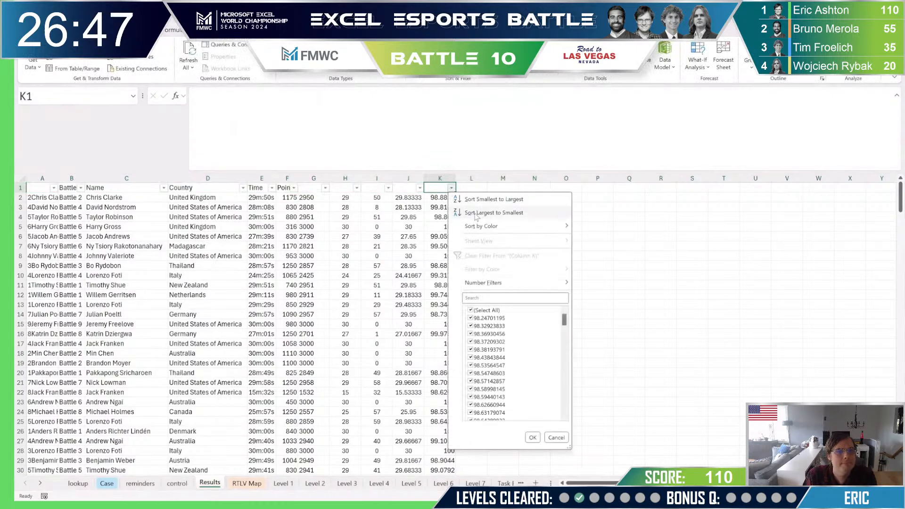
left_click(491, 213)
left_click(409, 197)
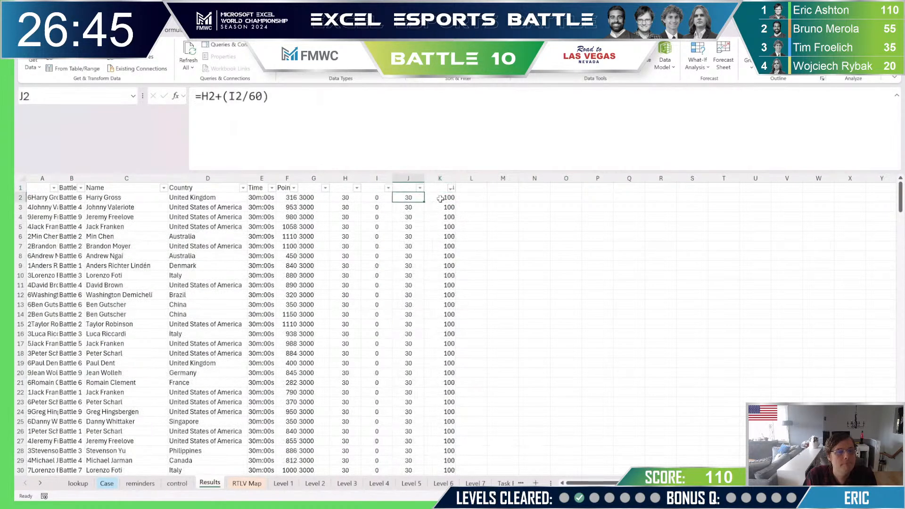
- Check the K2 ratio formula against the time and points cells in row 2, and review the sorted ratios further down
left_click(411, 197)
key("Left")
key("Left")
key("Left")
key("Left")
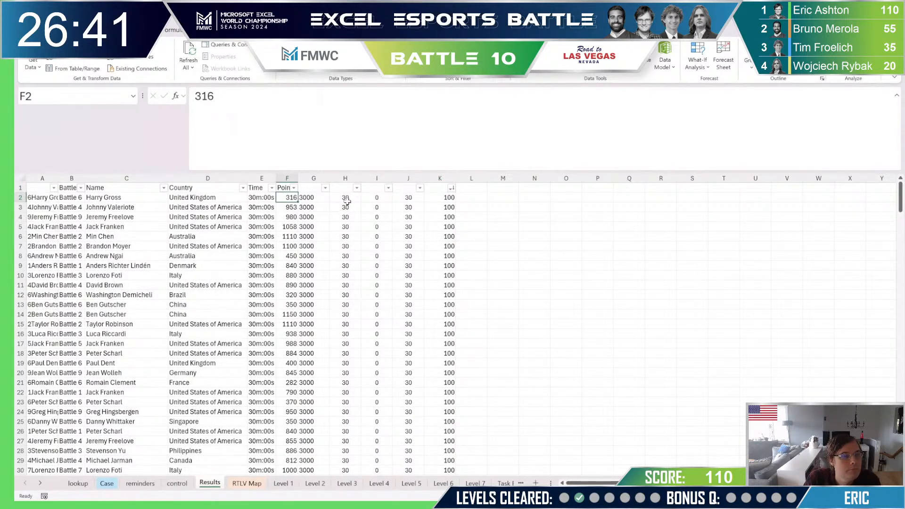
left_click(452, 198)
type("=G2/J2")
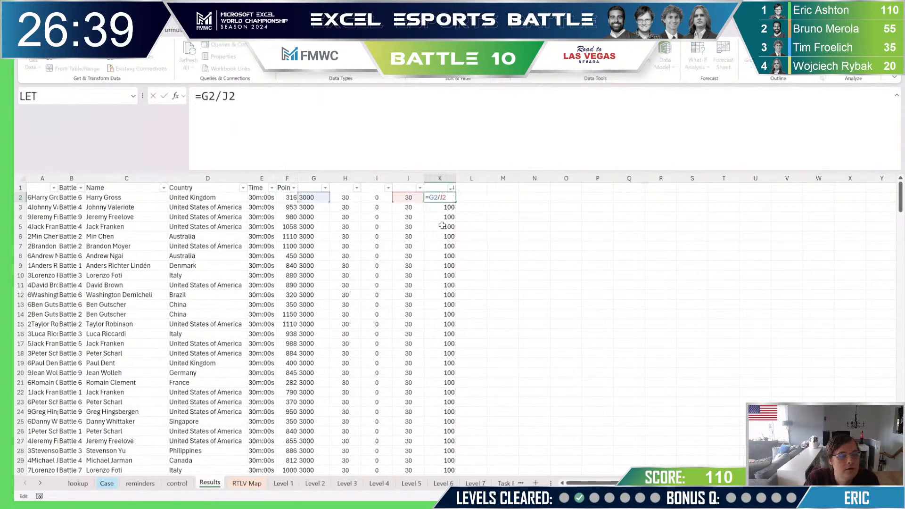
left_click(435, 177)
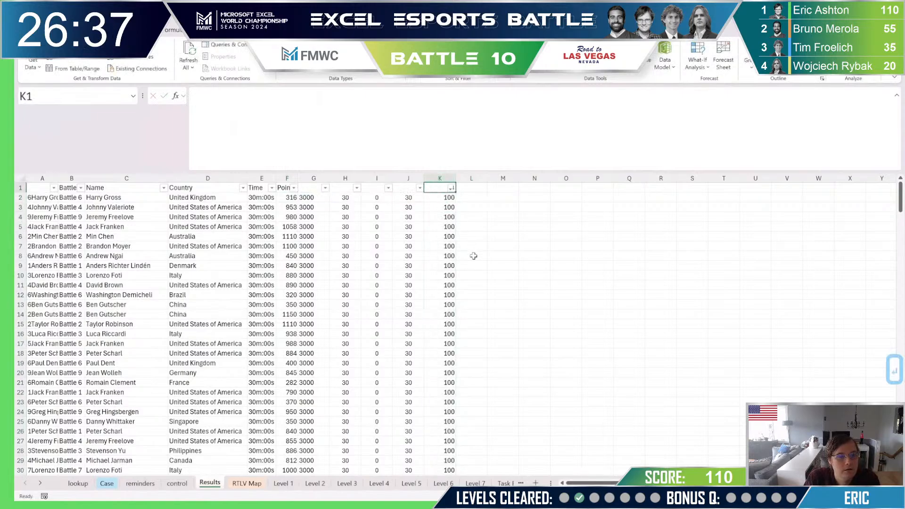
scroll(631, 320, "down", 20)
scroll(631, 319, "up", 4)
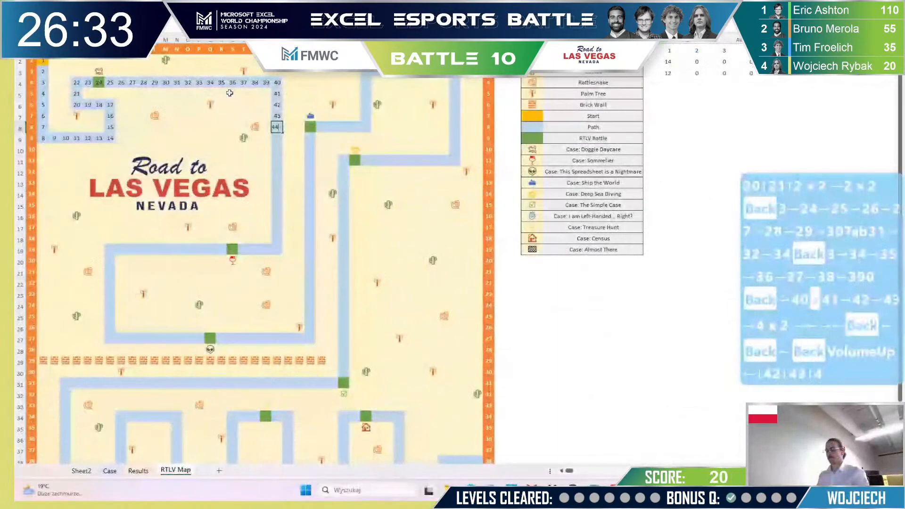
- On the RTLV Map, enter 45 in the path cell directly below 44
key("Down")
type("54")
key("BackSpace")
key("BackSpace")
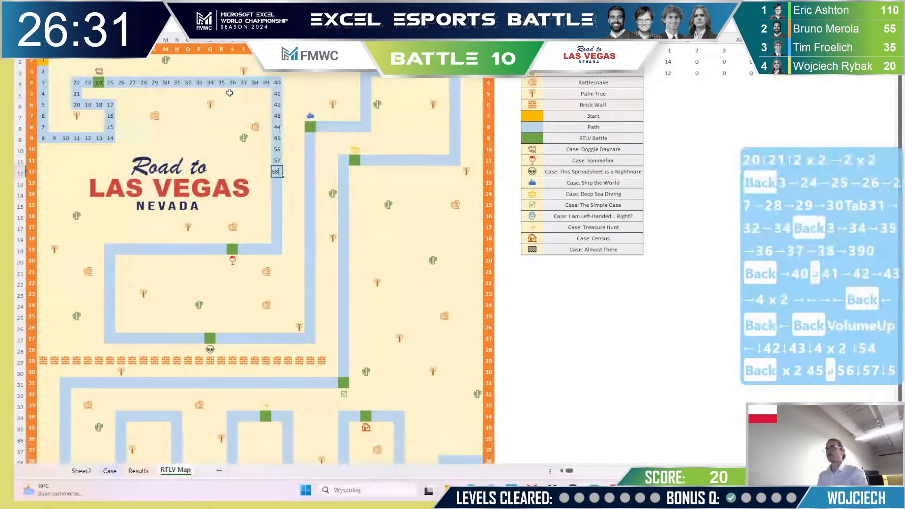
key("Down")
type("59")
key("Up")
key("Up")
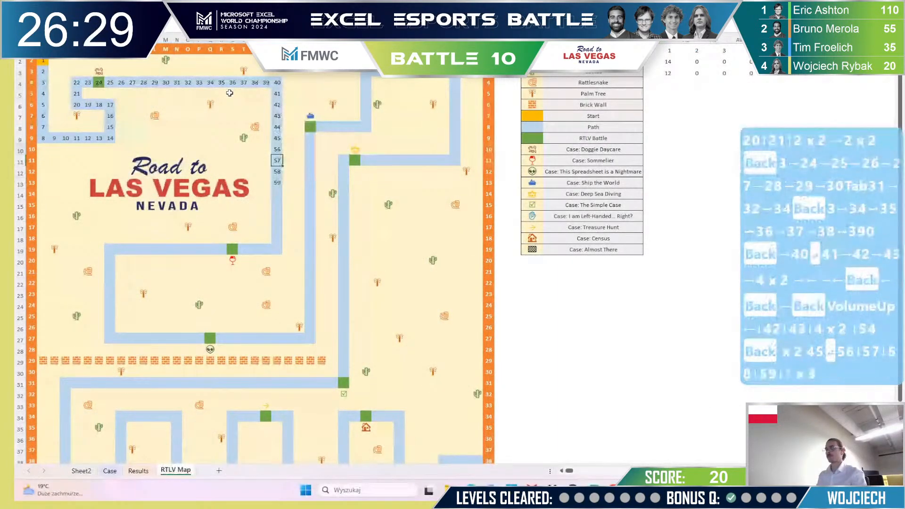
- Correct the path numbers below 45 to 46, 47, 48 and 49, and add 50 in the following cell
type("46")
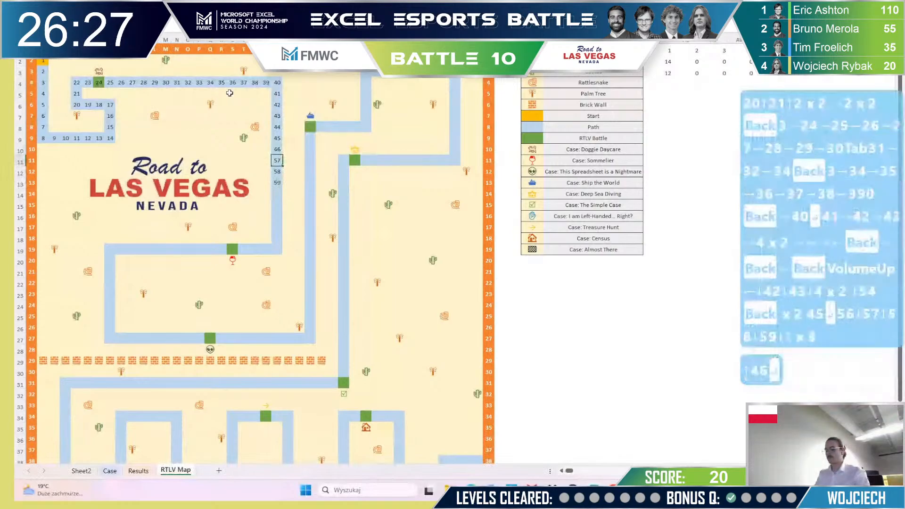
type("47")
key("Return")
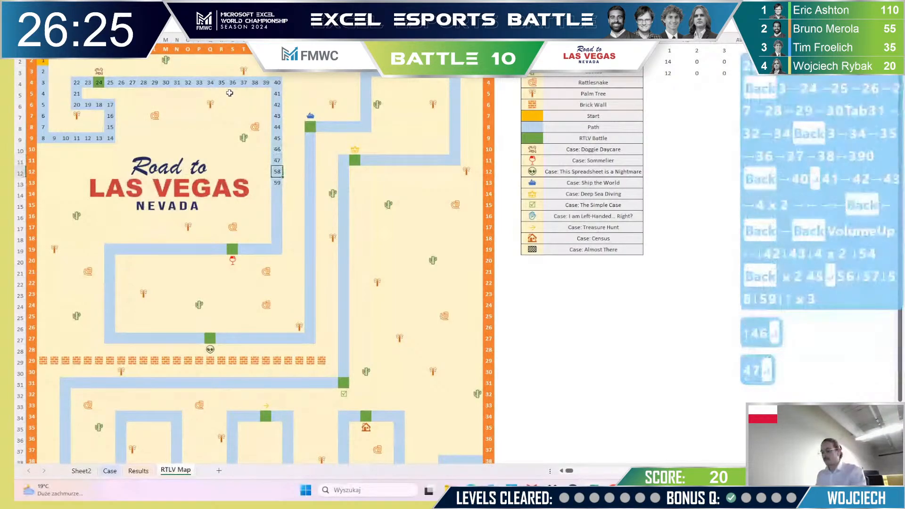
type("48")
key("Return")
type("49")
key("Return")
type("50")
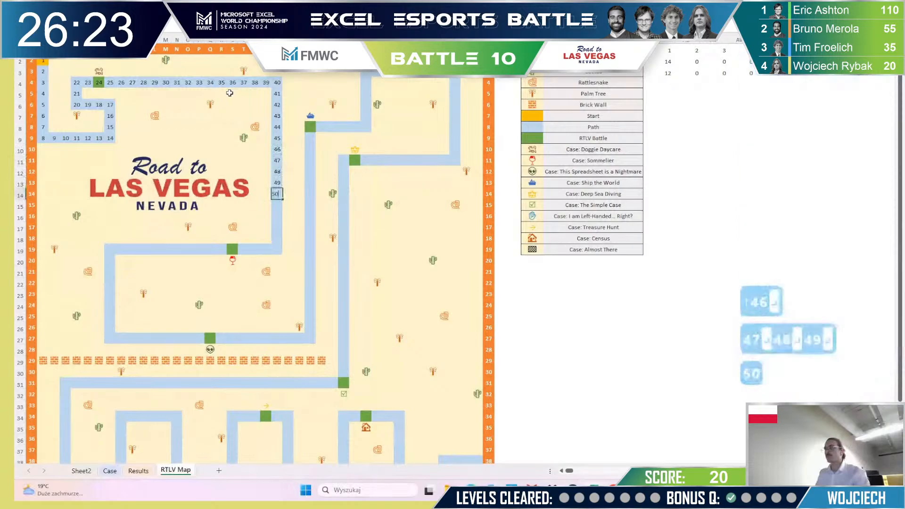
- Number the remaining cells of the vertical path segment from 51 to 55, ending at the corner in row 19
key("Return")
type("51")
key("Return")
type("15")
key("BackSpace")
key("XF86AudioRaiseVolume")
key("BackSpace")
type("52")
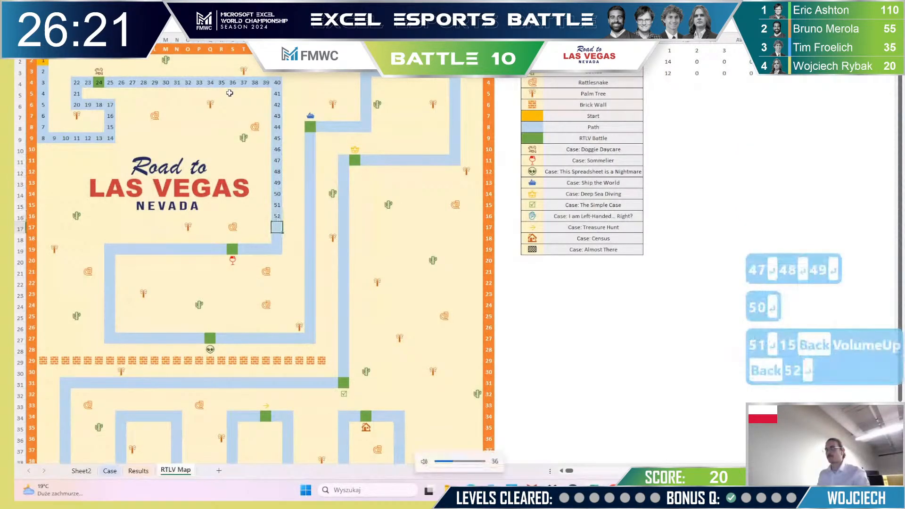
type("53")
key("Return")
type("54")
key("Return")
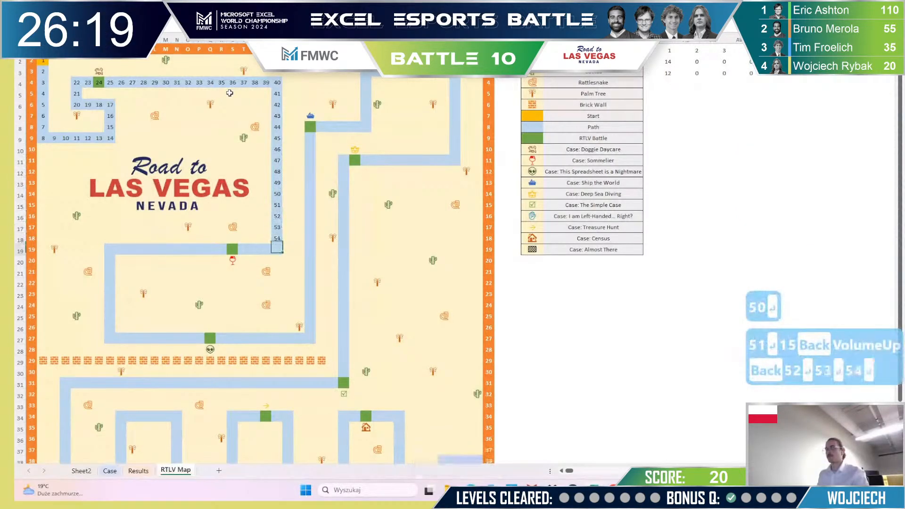
type("55")
key("Return")
- Number the path westward along row 19 from 56, through the green Sommelier battle cell as 59, up to 61
key("Up")
key("Left")
type("56")
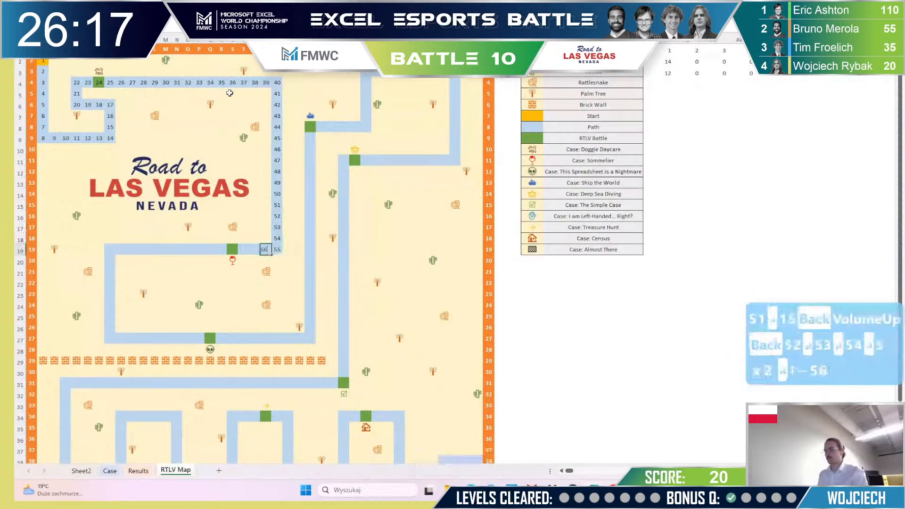
key("Left")
type("57")
key("Left")
type("58")
key("Left")
type("59")
key("Left")
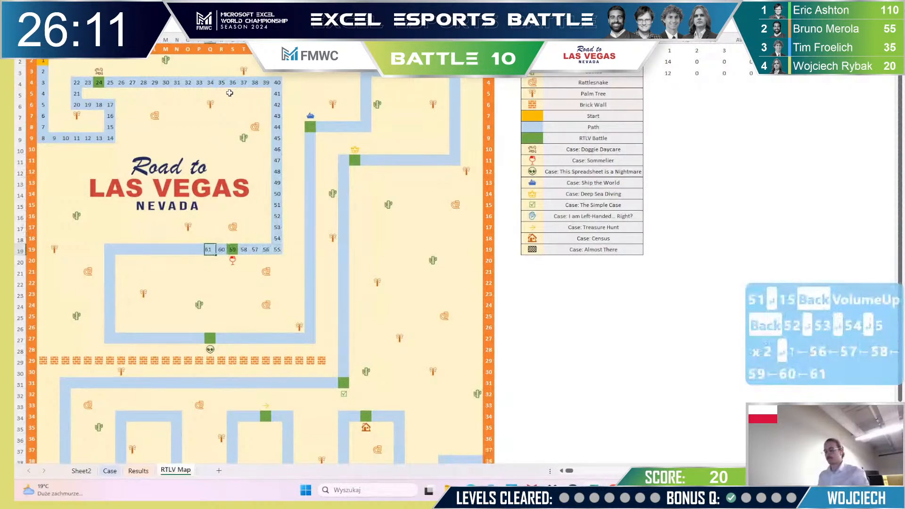
- Continue numbering the row 19 path cells westward from 62 to 70, ending at the corner
key("Left")
type("62")
key("Left")
type("63")
key("Left")
type("64")
key("Left")
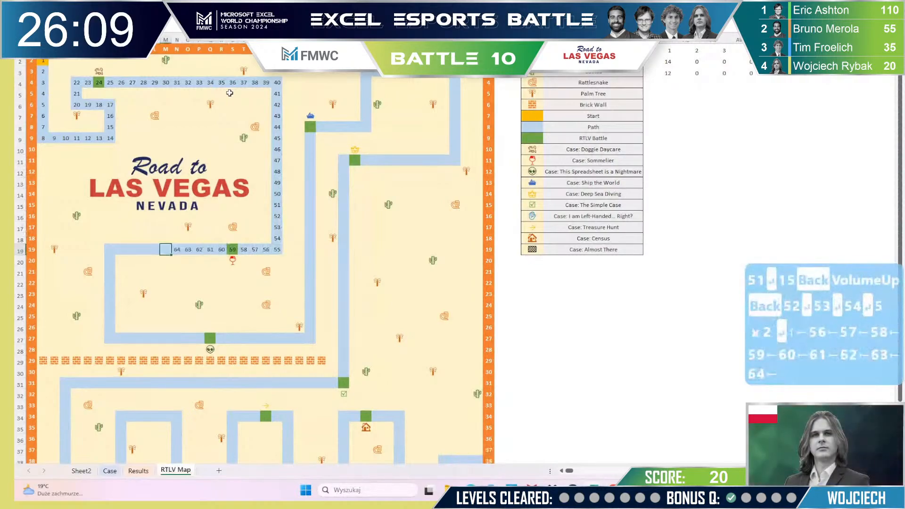
type("65")
key("Left")
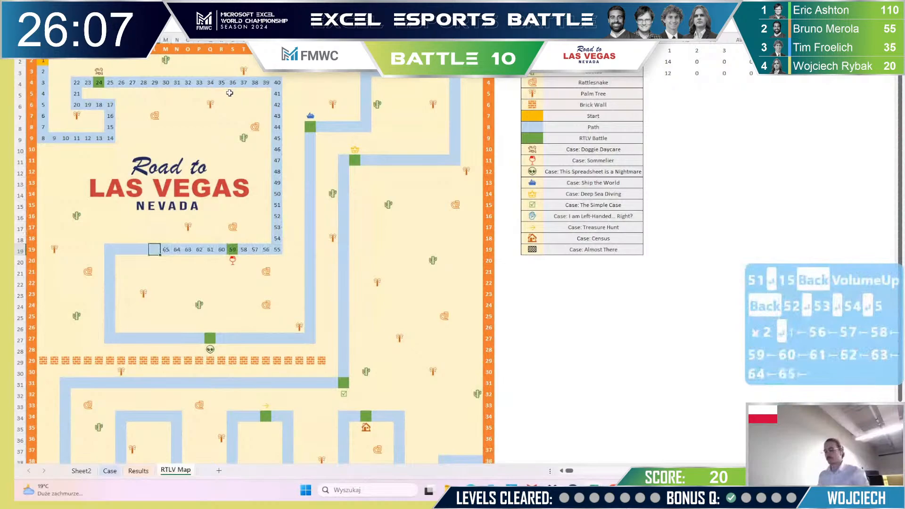
type("66")
key("Left")
type("67")
key("Left")
type("68")
key("Left")
type("6")
type("9")
key("Left")
type("70")
- Number the path cells downward from the row 19 corner with 71 to 78, ending at the corner in row 27
key("Down")
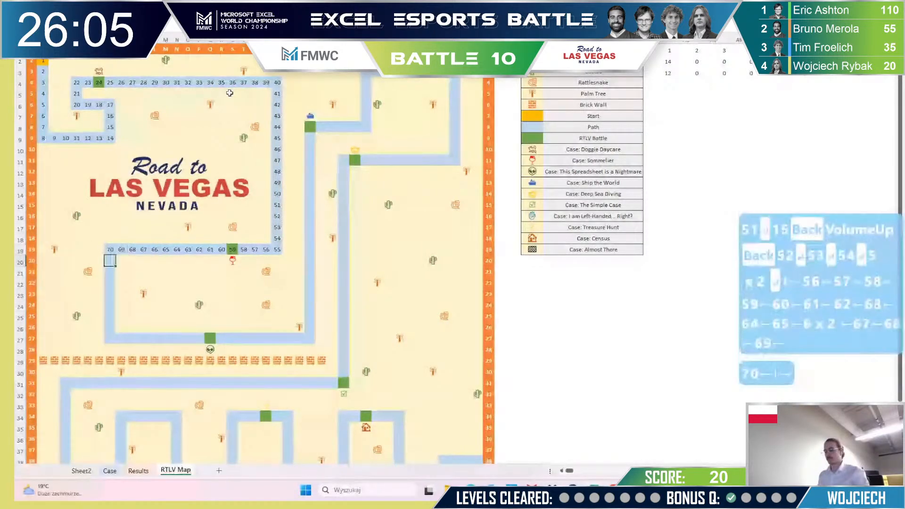
type("71")
key("Down")
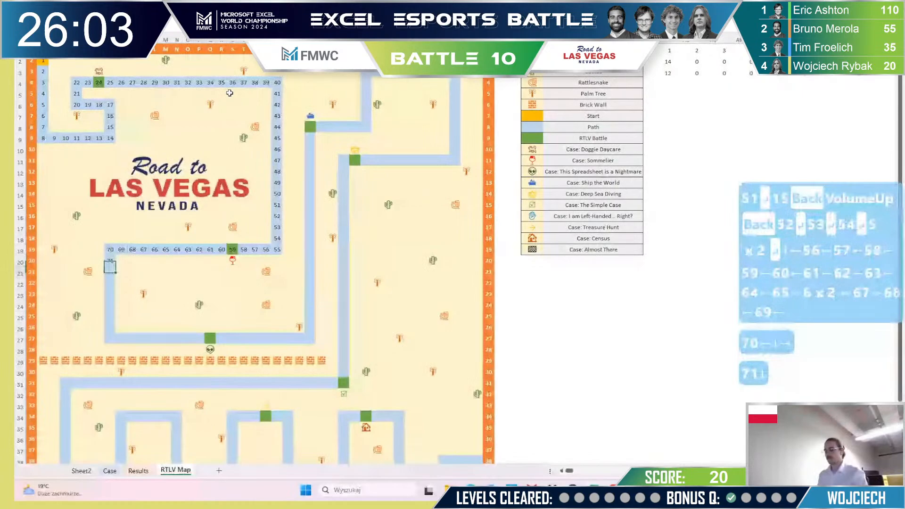
type("722")
key("BackSpace")
key("Down")
type("73")
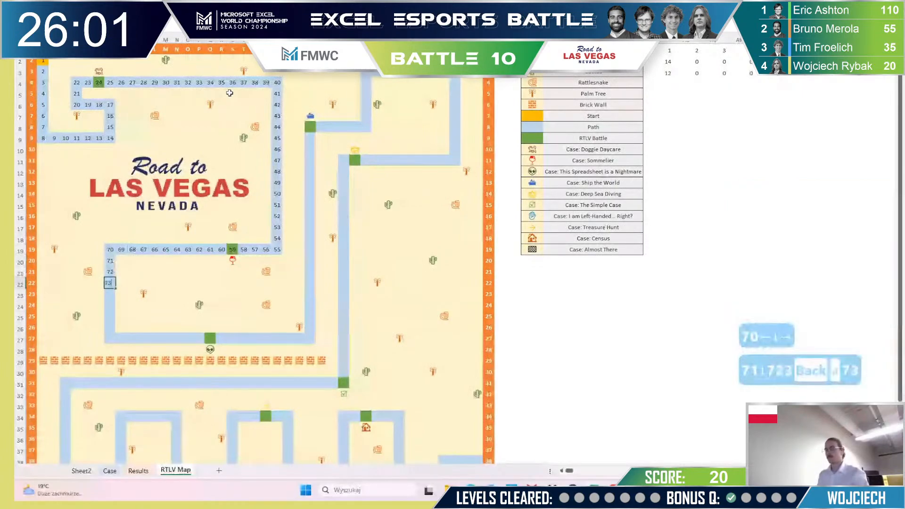
key("Down")
type("743")
key("BackSpace")
key("Down")
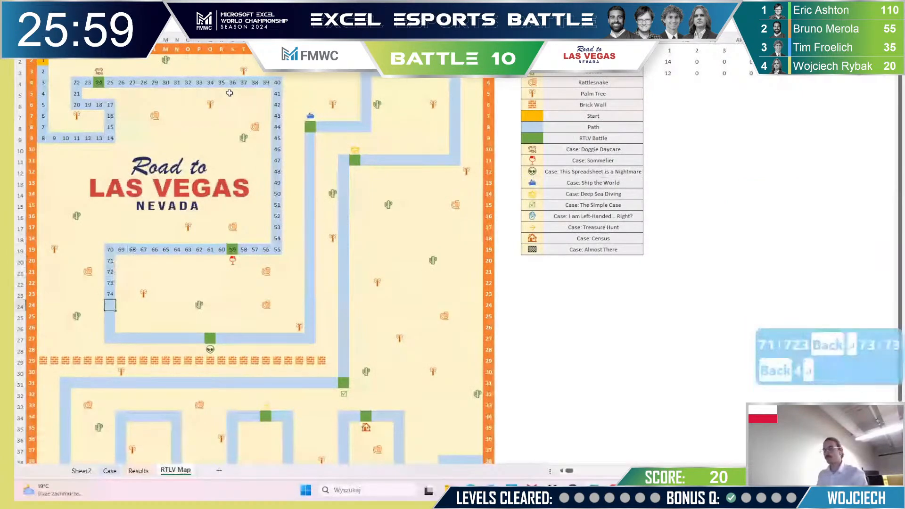
type("75")
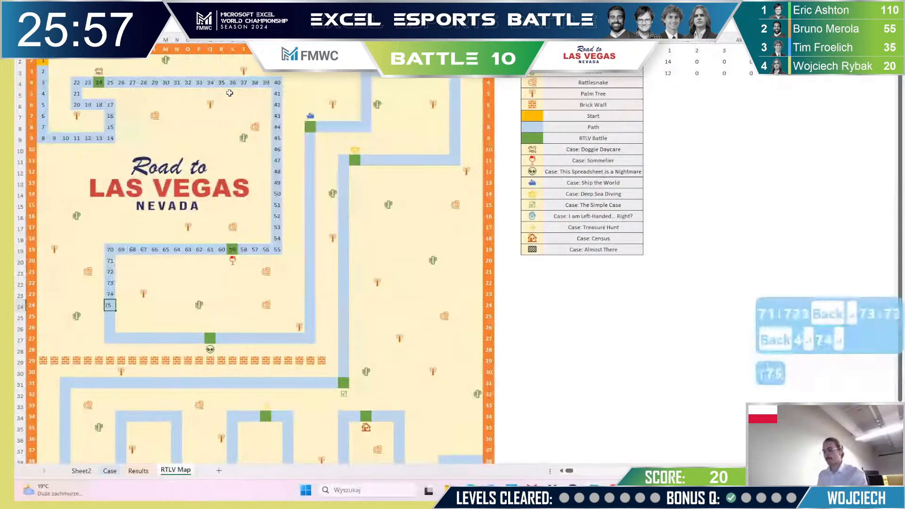
key("Down")
type("76")
key("Down")
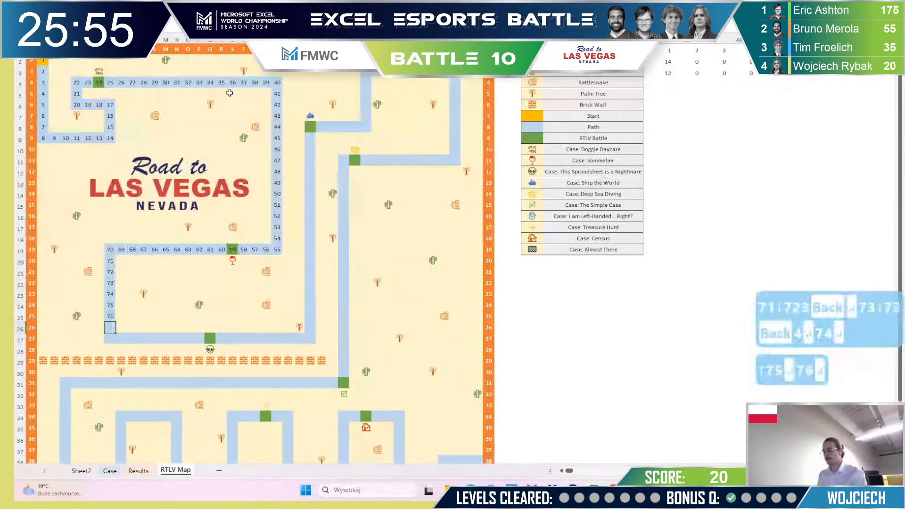
type("77")
key("Down")
type("78")
- Continue the path numbering eastward along row 27 with 79 and 80
key("Up")
key("Right")
key("Down")
type("79")
key("Right")
type("80")
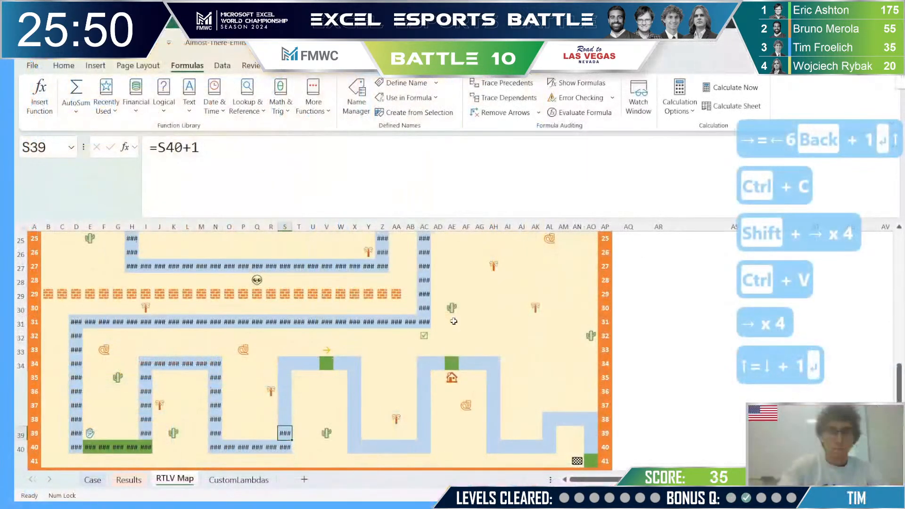
- Copy the =S40+1 formula from S39 up the path to S34
key("ctrl+c")
key("shift+Up")
key("shift+Up")
key("shift+Up")
key("shift+Up")
key("shift+Up")
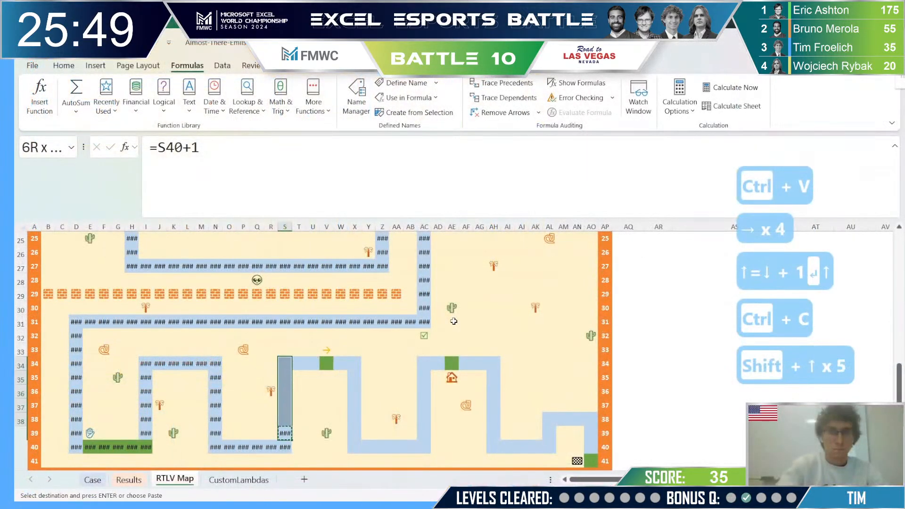
key("ctrl+v")
left_click(454, 322)
key("Escape")
- Copy the path formulas starting at J34 and paste only the formulas into row 34 from T34 to X34
left_click(161, 365)
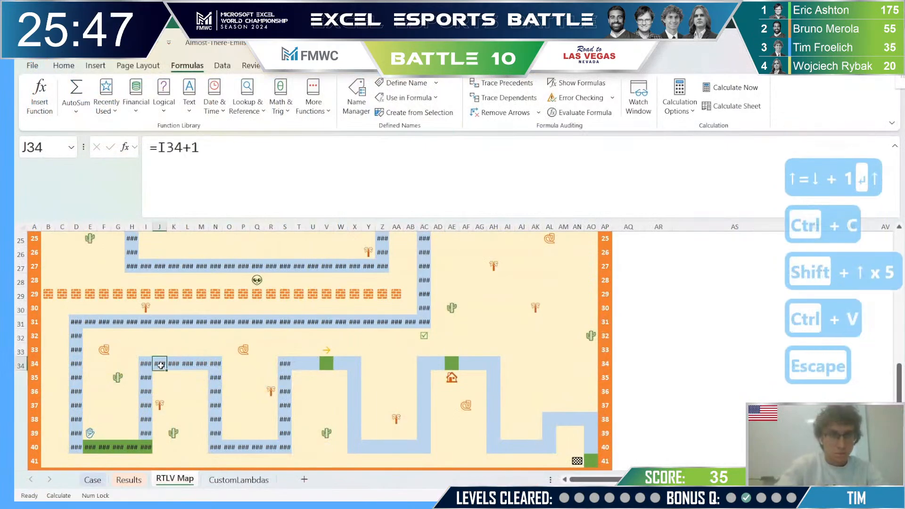
key("ctrl+shift+Right")
key("ctrl+c")
left_click(297, 365)
key("alt+h")
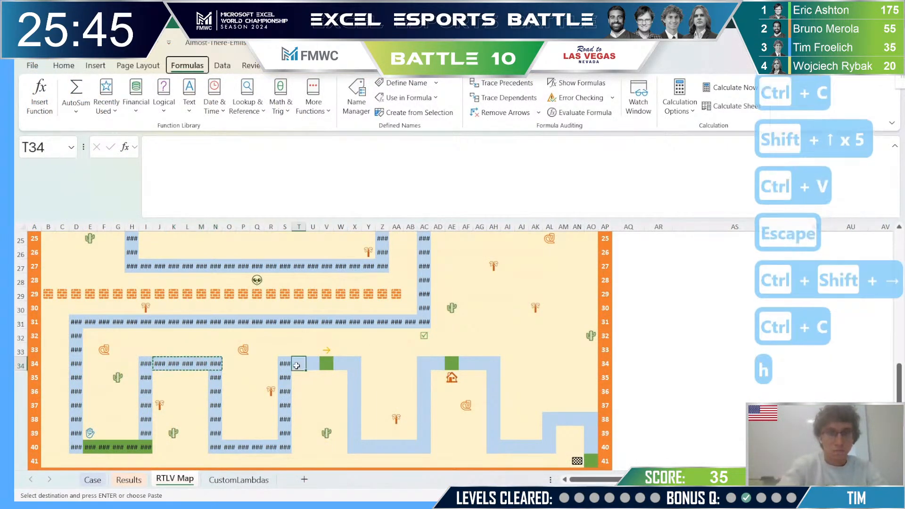
key("v")
key("f")
- Enter =X34+1 in X35 to turn the path numbering downward
key("ctrl+Right")
key("Down")
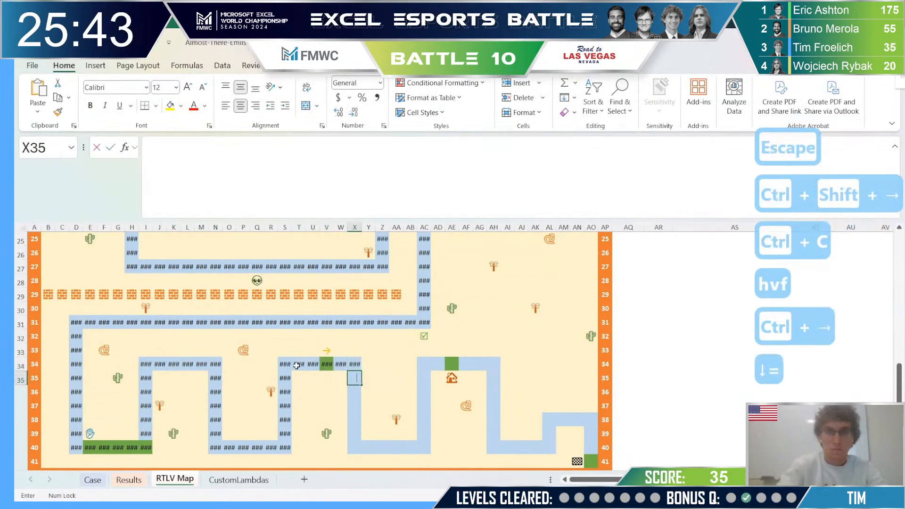
type("=")
key("Up")
type("+1")
key("Return")
key("Up")
key("ctrl+c")
key("shift+Down")
key("shift+Down")
key("shift+Down")
key("shift+Down")
key("shift+Down")
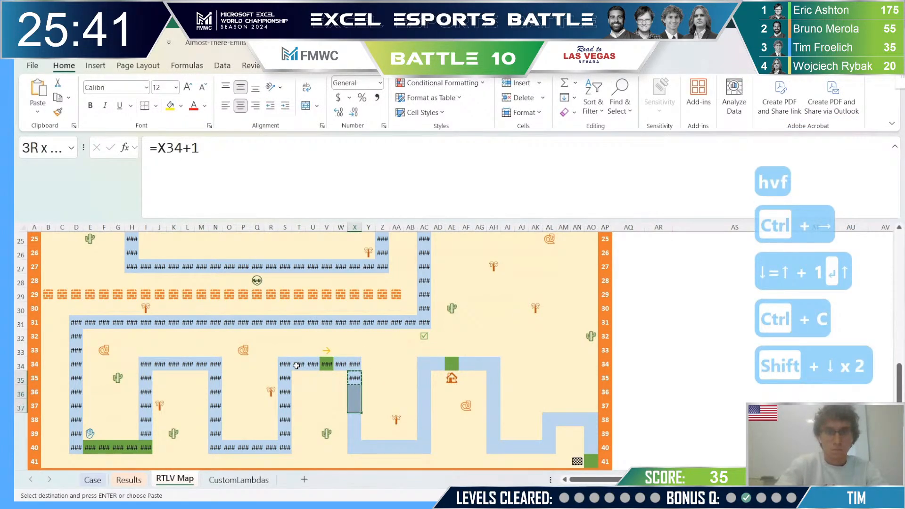
type("V")
key("Escape")
key("ctrl+v")
key("ctrl+c")
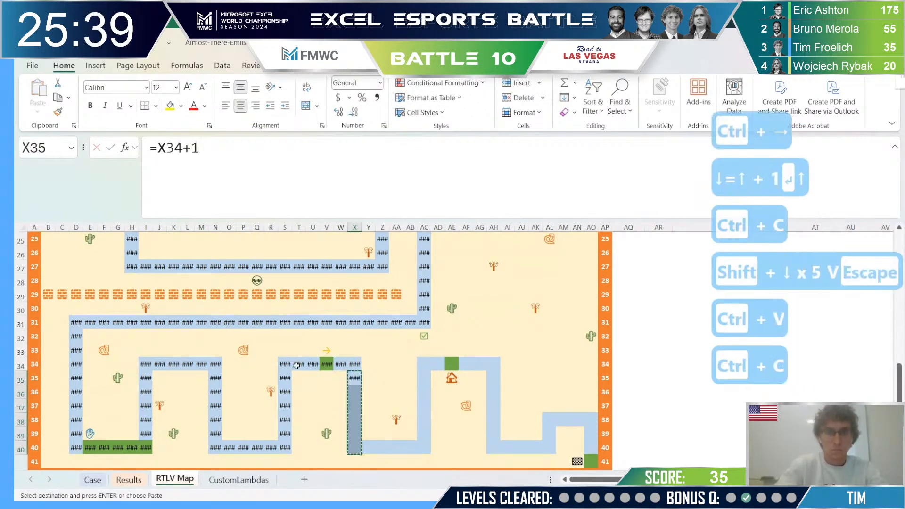
- Copy the X35 formula down the path to X40
key("Down")
key("Up")
key("ctrl+c")
key("shift+Down")
key("shift+Down")
key("shift+Down")
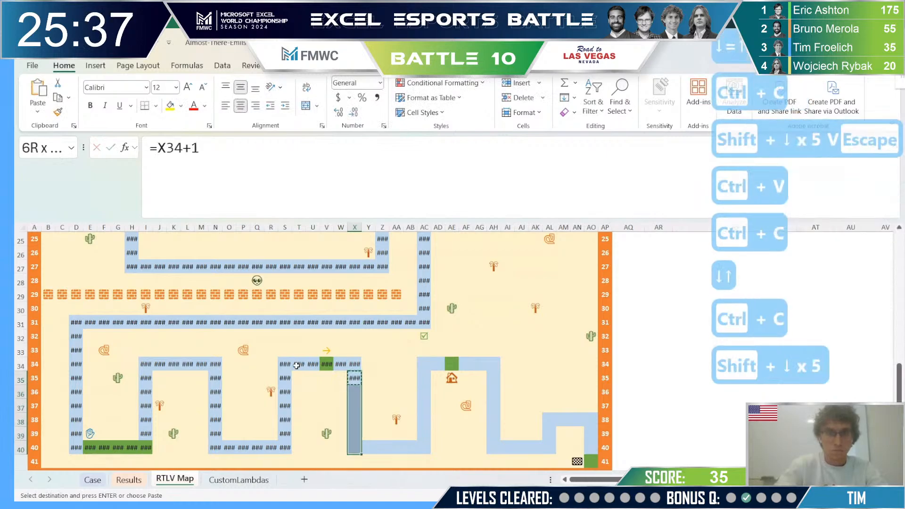
key("ctrl+v")
- Enter =X40+1 in Y40 to continue the path numbering along row 40
key("ctrl+Down")
key("Right")
type("=")
key("Left")
type("+")
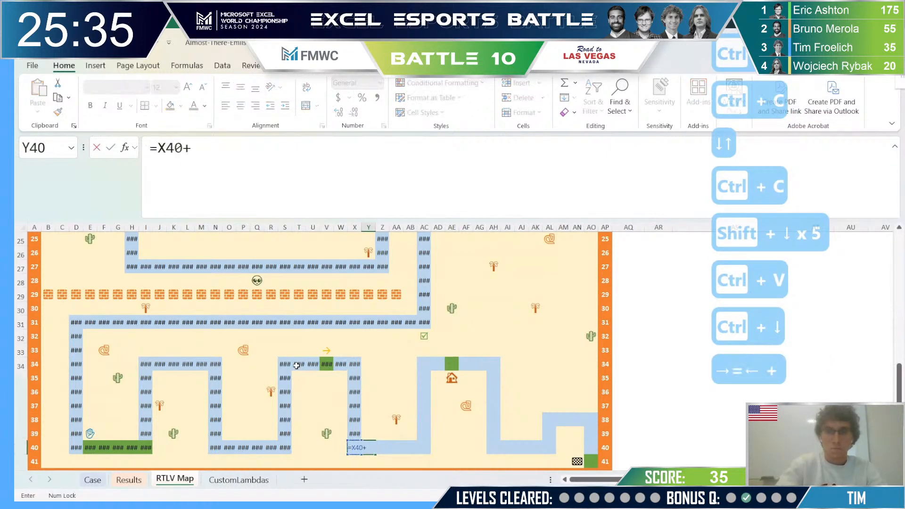
type("1")
key("Return")
key("Up")
key("ctrl+c")
type("C")
key("shift+Right")
key("shift+Right")
key("shift+Right")
key("Escape")
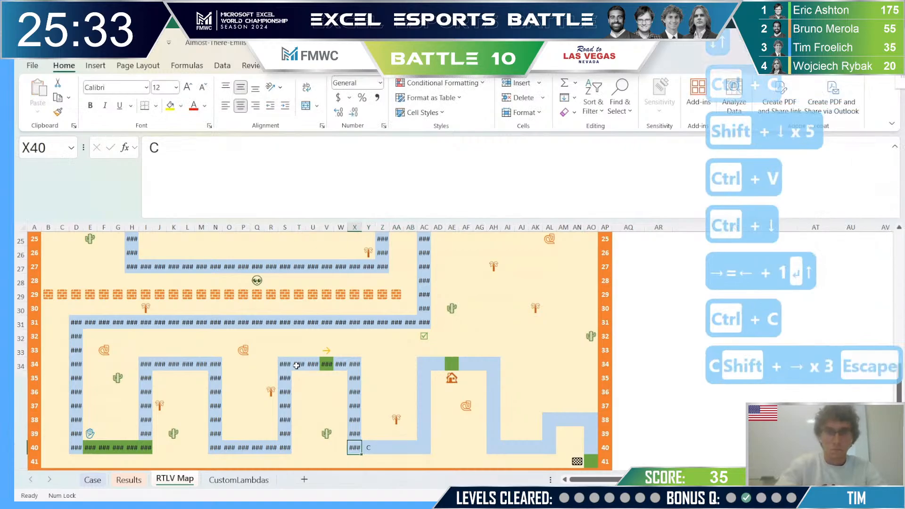
- Replace the stray C in Y40 with the formula =X40+1
key("Left")
key("Right")
type("=")
key("Left")
type("+1")
key("Return")
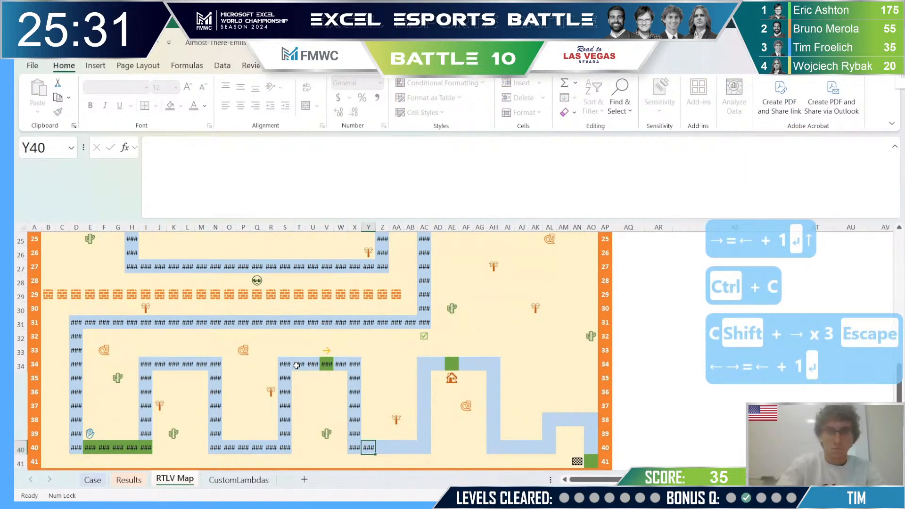
- Copy the Y40 formula across the path to AC40
key("Up")
key("ctrl+c")
key("shift+Right")
key("shift+Right")
key("shift+Right")
key("shift+Right")
key("ctrl+v")
key("ctrl+Right")
- Enter =AC40+1 in AC39 to turn the path numbering upward
key("Up")
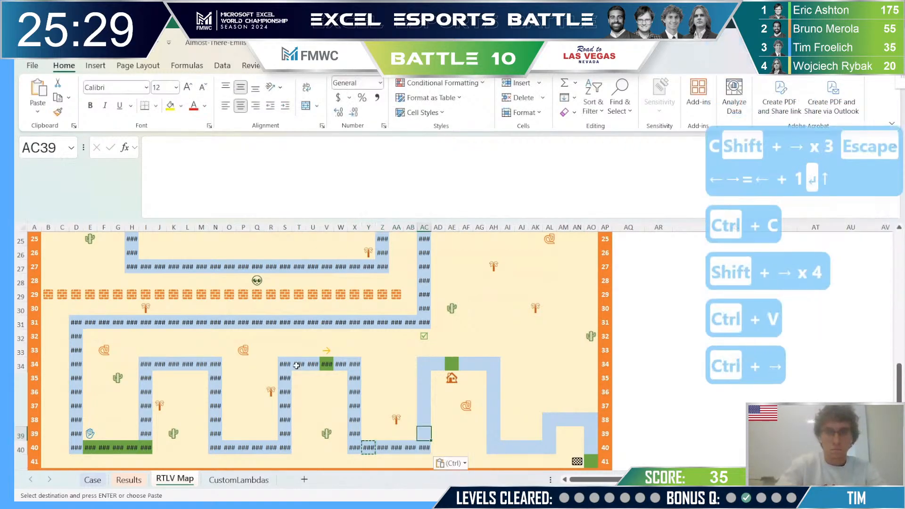
type("=1")
key("Return")
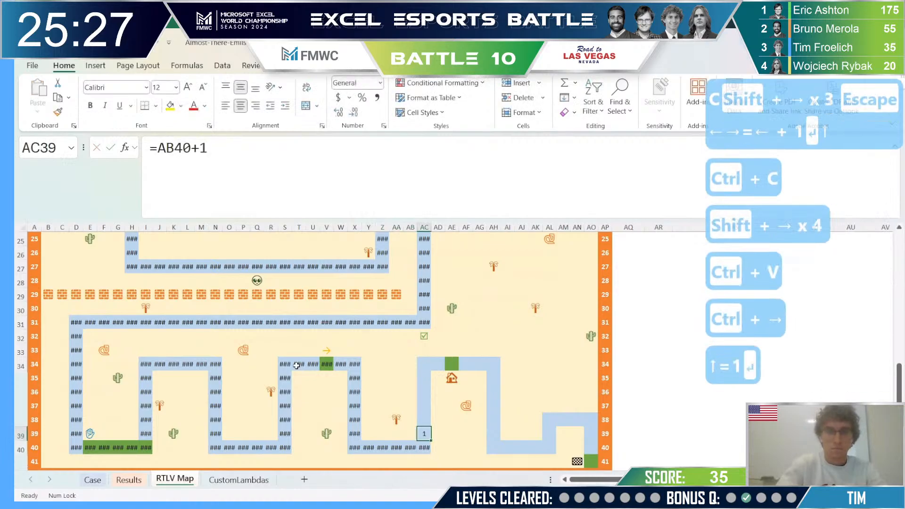
key("Up")
type("=")
key("Down")
type("+1")
key("Return")
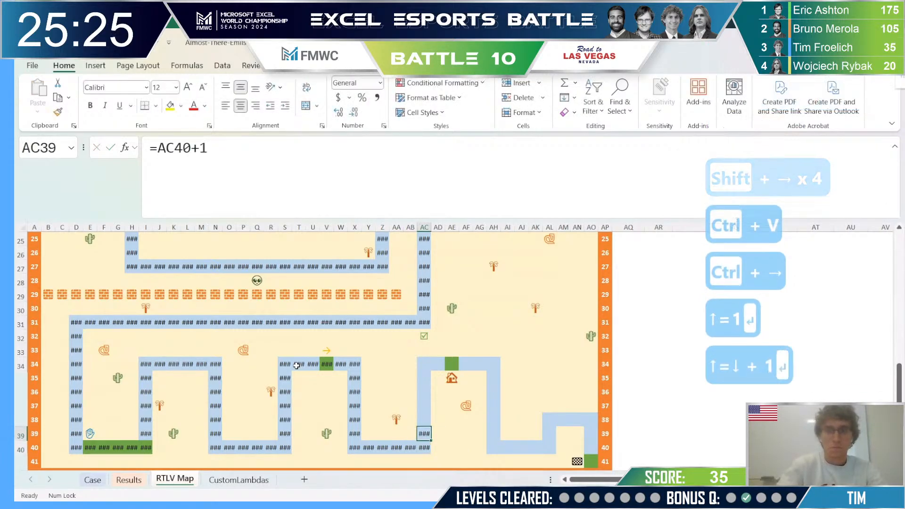
- Copy the AC39 formula up the path to AC34
key("shift+Up")
key("shift+Down")
key("ctrl+c")
key("shift+Up")
key("shift+Up")
key("shift+Up")
key("shift+Up")
key("shift+Up")
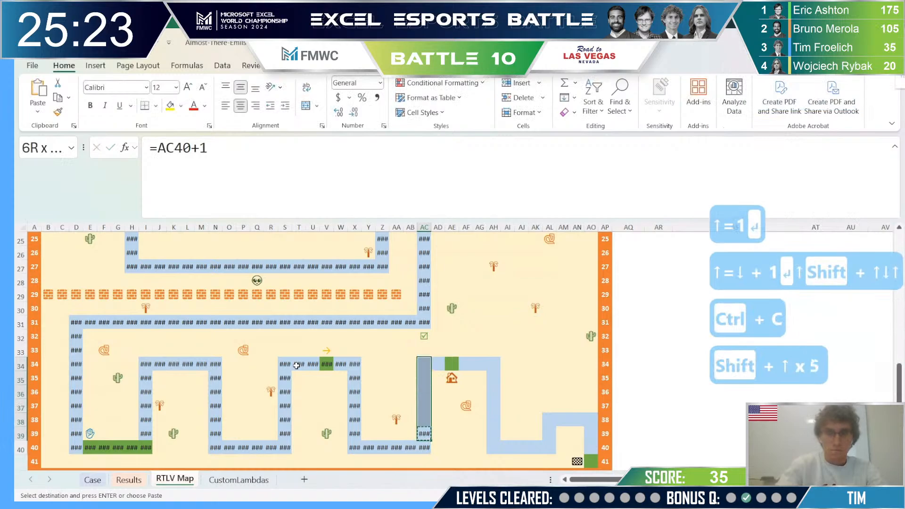
key("ctrl+v")
- Enter =AC34+1 in AD34 to continue the path numbering along row 34
key("ctrl+Up")
key("Right")
type("=")
key("Left")
type("+")
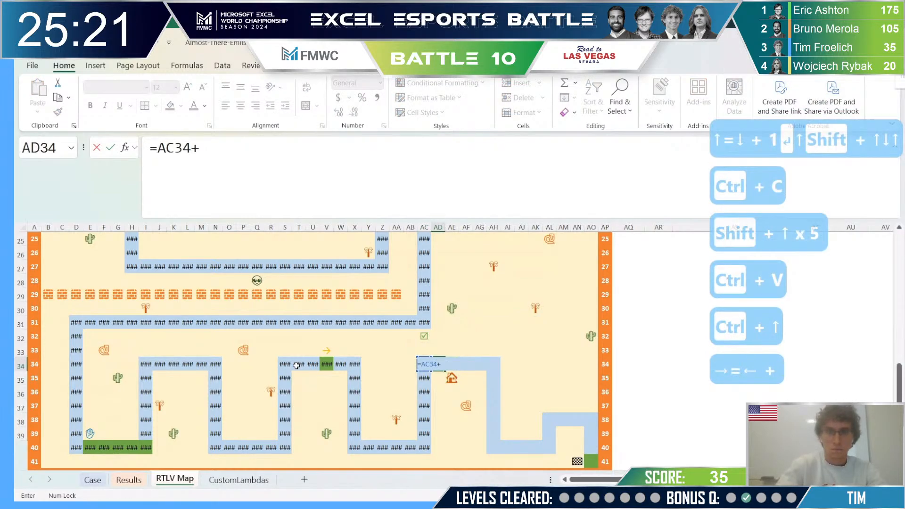
type("1")
key("Return")
- Copy the AD34 formula across the path to AH34
key("Up")
key("ctrl+c")
key("shift+Right")
key("shift+Right")
key("shift+Right")
key("shift+Right")
key("ctrl+v")
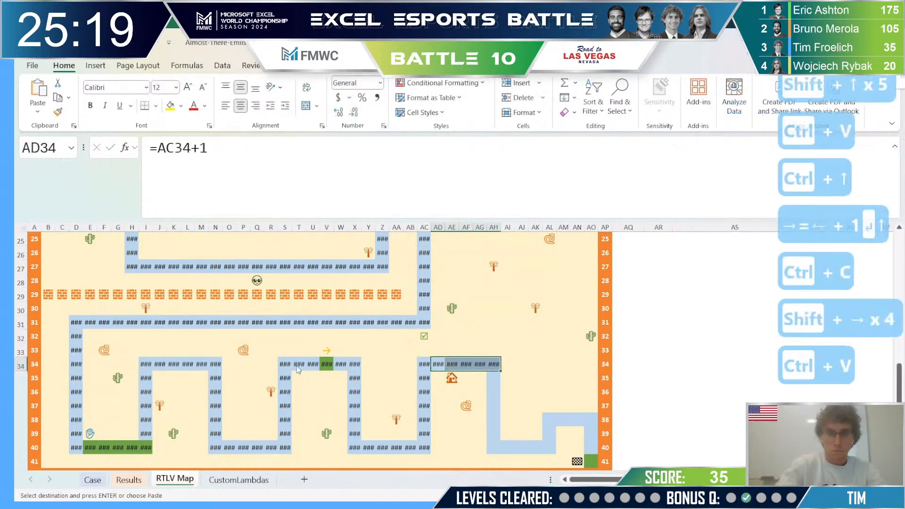
- Try to continue the path numbering downward by entering =AH35+1 in AH35
key("Right")
key("Down")
key("Right")
key("Right")
key("Right")
type("=")
key("Up")
key("Down")
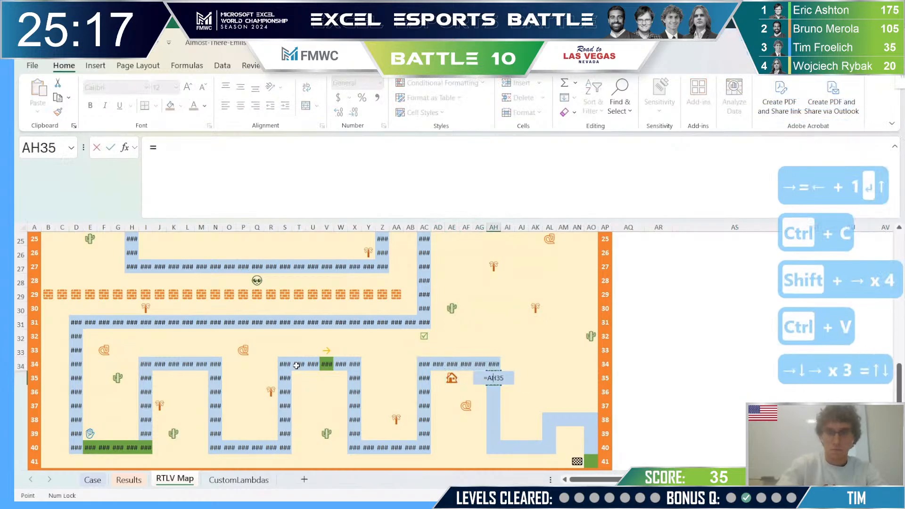
type("+1")
key("Return")
key("Escape")
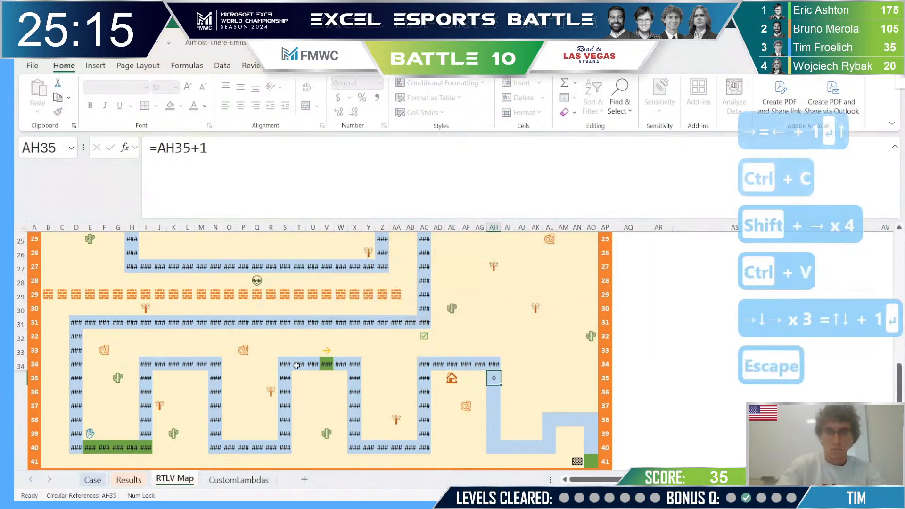
- Replace the AH35 formula with =AH34+1
key("Up")
type("=")
key("Up")
type("+1")
key("Return")
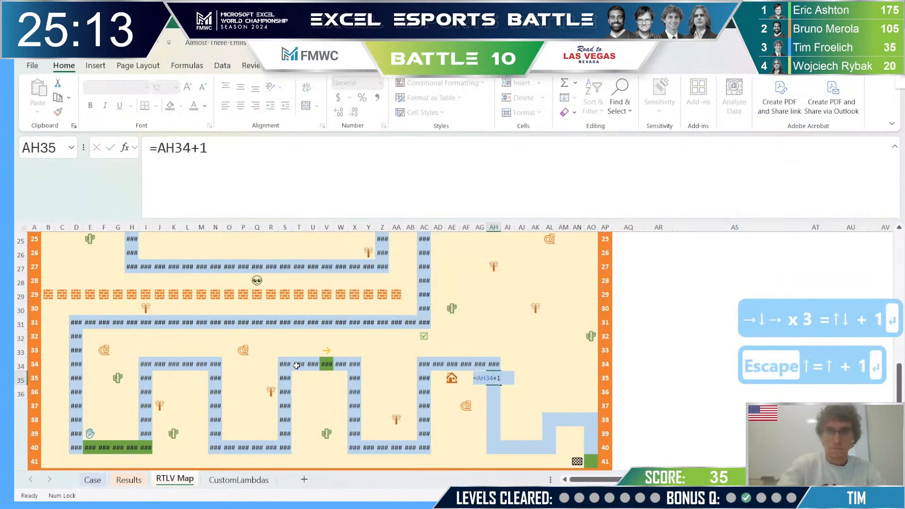
- Copy the AH35 formula down the path to AH40
key("Up")
key("ctrl+c")
key("shift+Down")
key("shift+Down")
key("shift+Down")
key("shift+Down")
key("shift+Down")
key("ctrl+v")
- Enter =AH40+1 in AI40 to continue the path numbering along row 40
key("ctrl+Down")
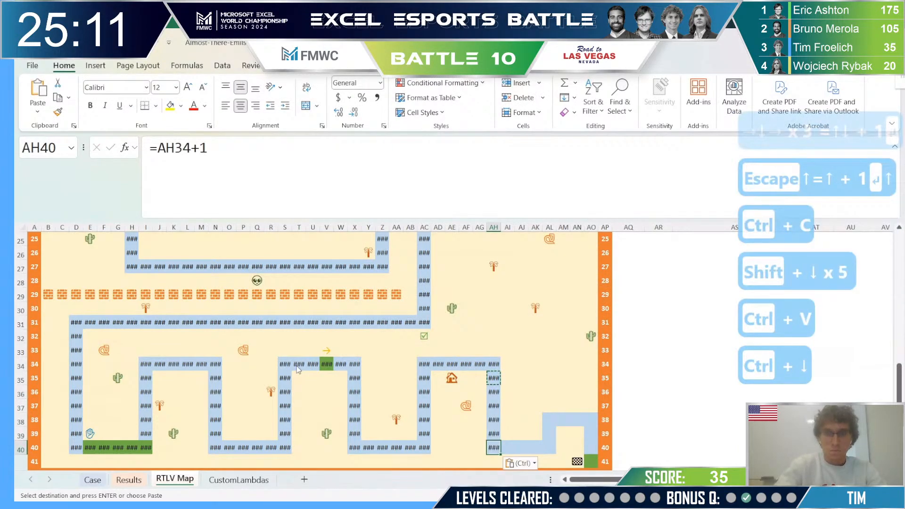
key("Right")
type("=")
key("Left")
type("+1")
key("Return")
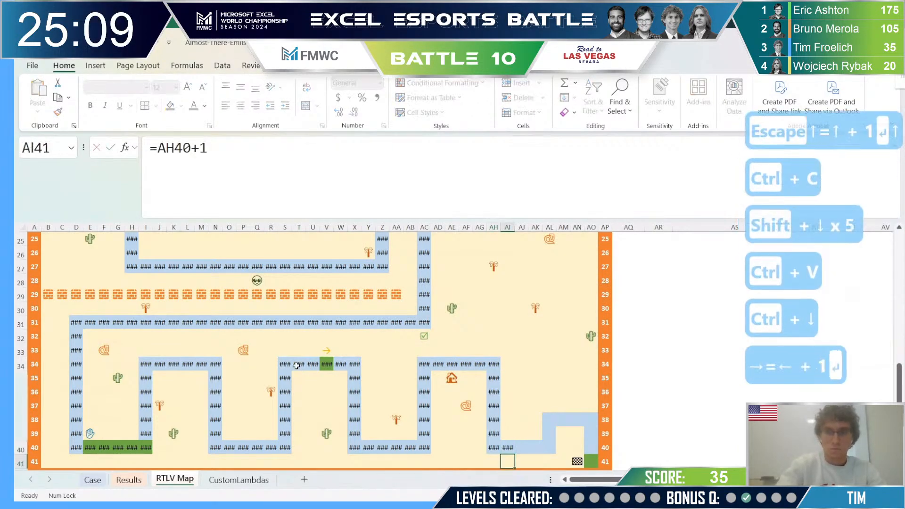
- Copy the AI40 formula across the path to AL40 and go to AL39
key("Up")
key("ctrl+c")
key("shift+Right")
key("shift+Right")
key("shift+Right")
key("ctrl+v")
key("Right")
key("Right")
key("Right")
key("Up")
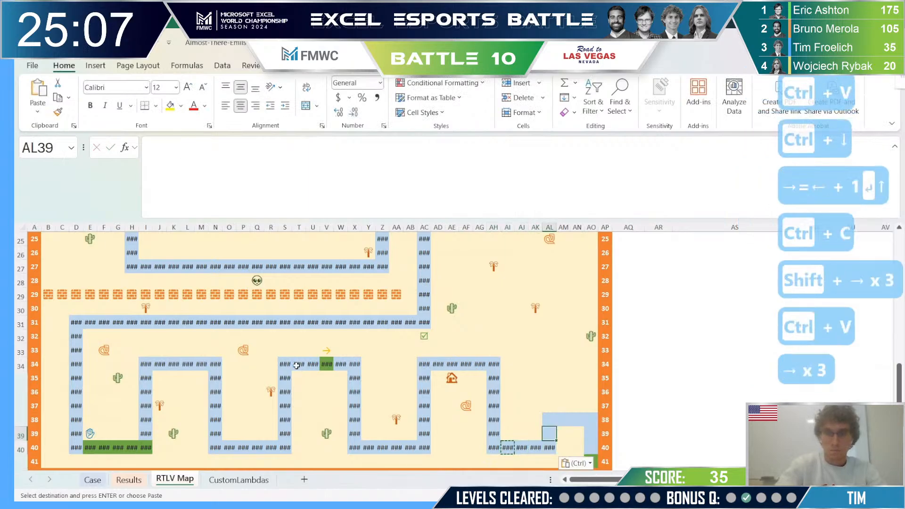
type("+")
key("Down")
key("Escape")
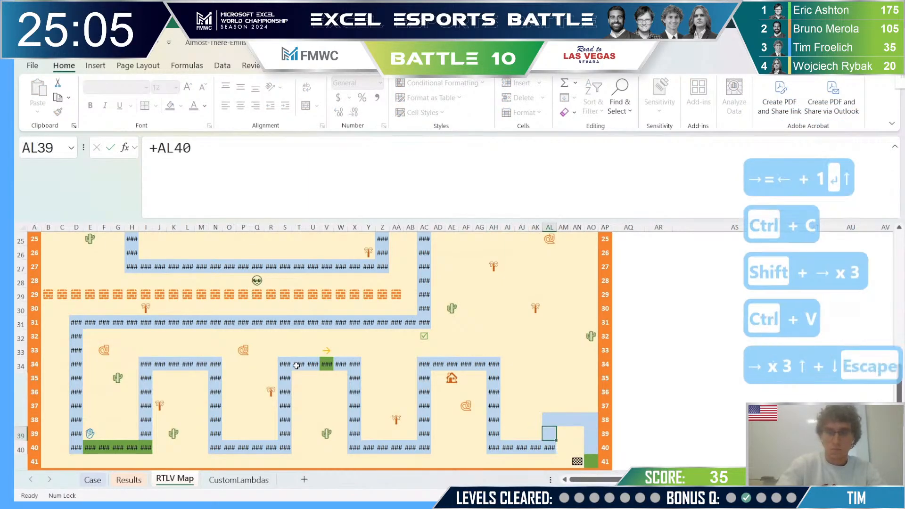
- Enter =AL40+1 in AL39 to turn the path numbering upward
type("=")
key("Down")
type("+1")
key("Return")
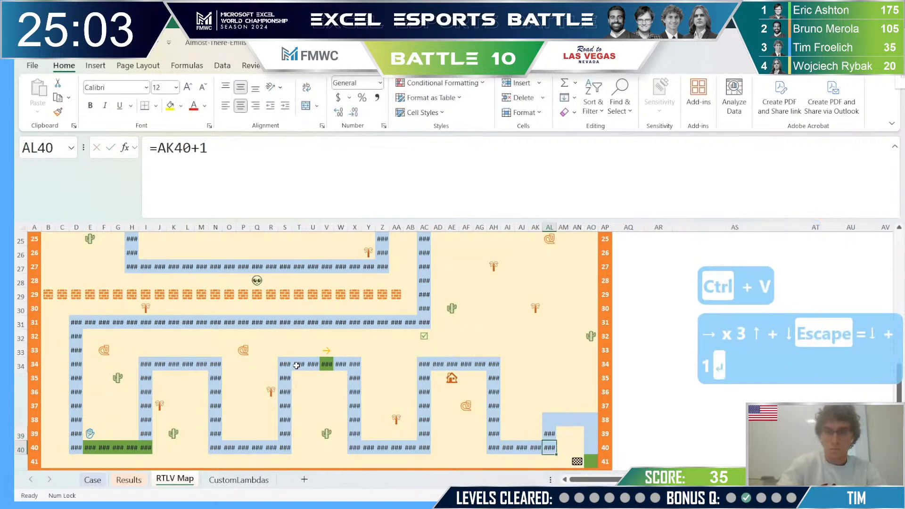
- Copy the AL39 formula up to AL38 and enter =AL38+1 in AM38
key("Up")
key("ctrl+c")
key("Up")
key("ctrl+v")
key("Right")
type("=")
key("Left")
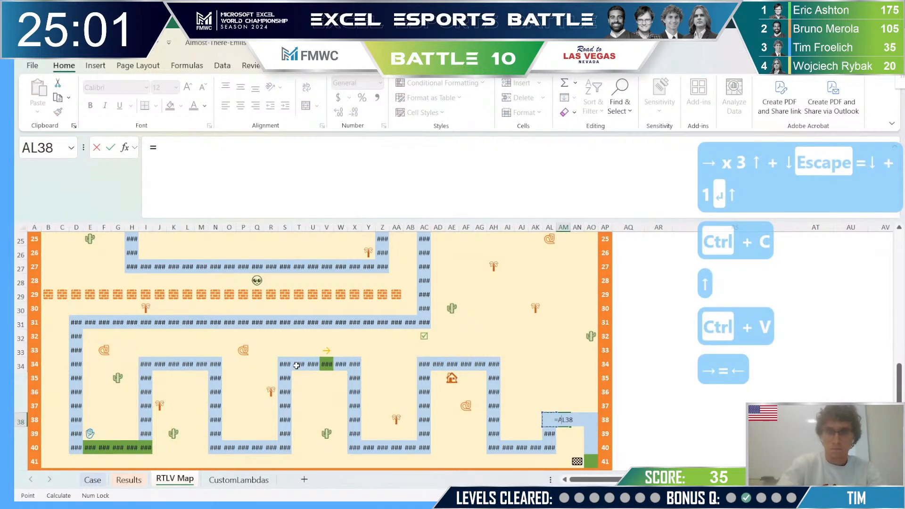
type("+1")
key("Return")
- Copy the AM38 formula across the path to AO38
key("Up")
key("ctrl+c")
key("shift+Right")
key("shift+Right")
key("ctrl+v")
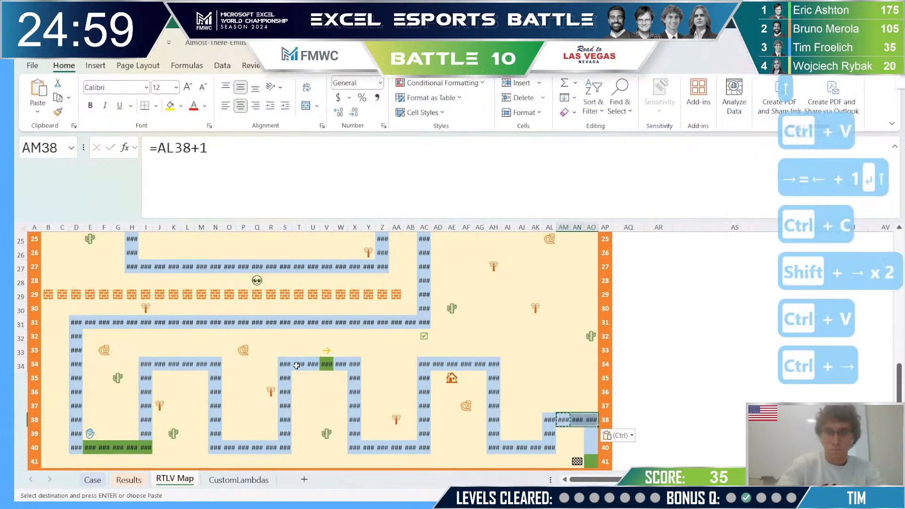
- Try to continue the path numbering downward by entering =AO39+1 in AO39
key("Down")
key("Left")
type("=")
key("Up")
key("Down")
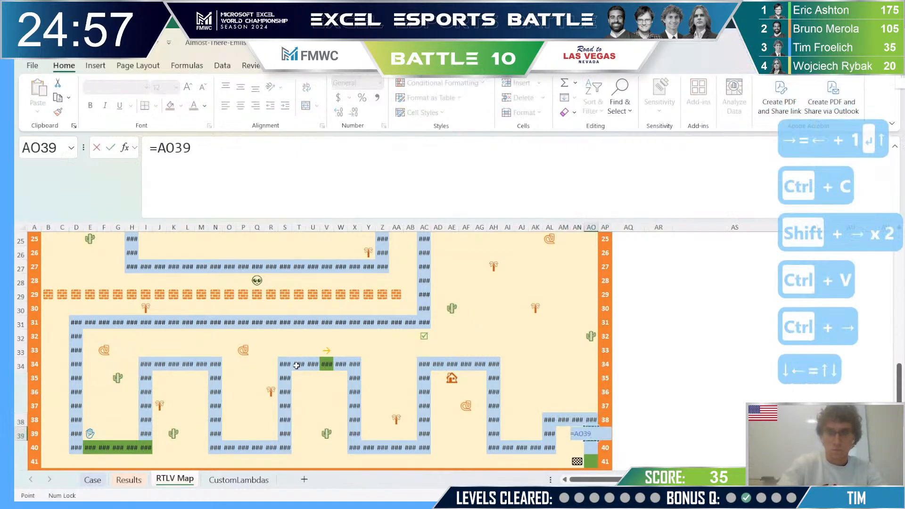
type("+1")
key("Return")
key("Escape")
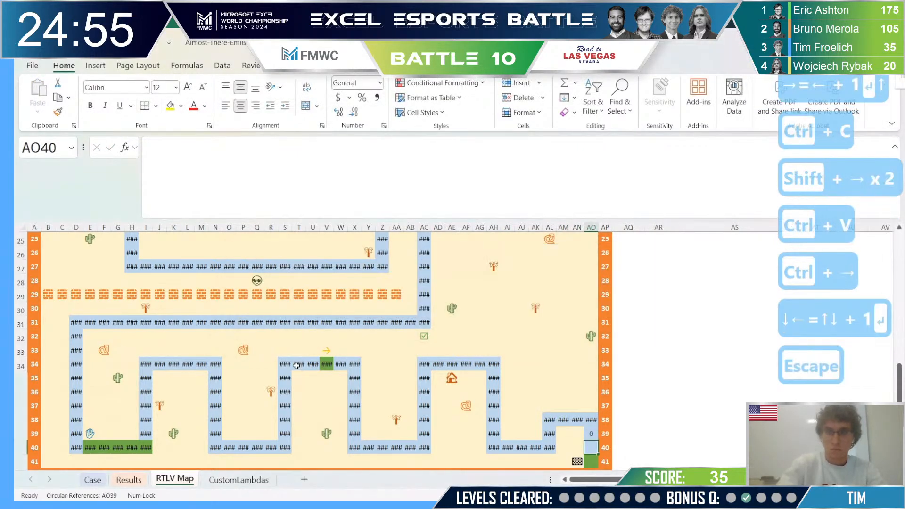
- Replace the AO39 formula with =AO38+1
key("Up")
type("=")
key("Up")
type("+1")
key("Return")
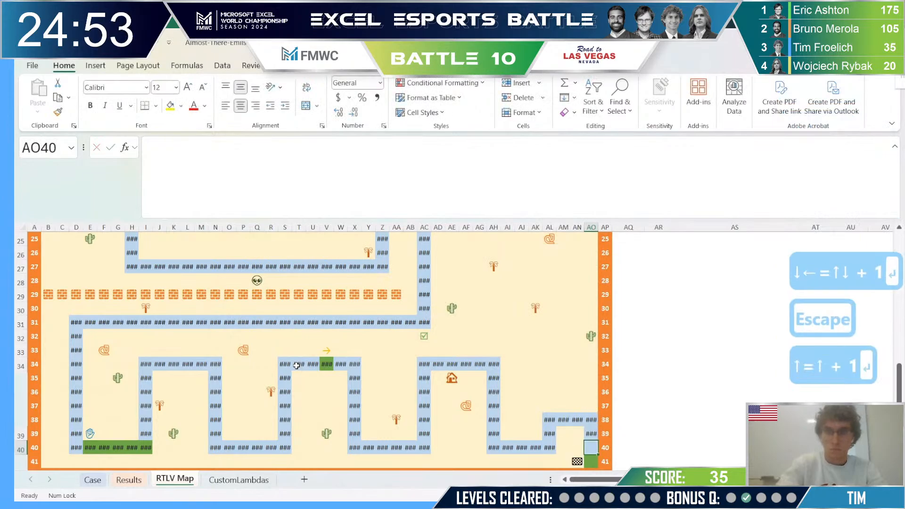
- Copy the AO39 formula down to the path's end cell, AO41
key("Up")
key("ctrl+c")
key("shift+Down")
key("shift+Down")
key("ctrl+v")
key("Escape")
- Check the bonus answer slots in the online answer workbook and reread the bonus questions on the Case sheet
key("ctrl+Page_Up")
key("ctrl+Page_Up")
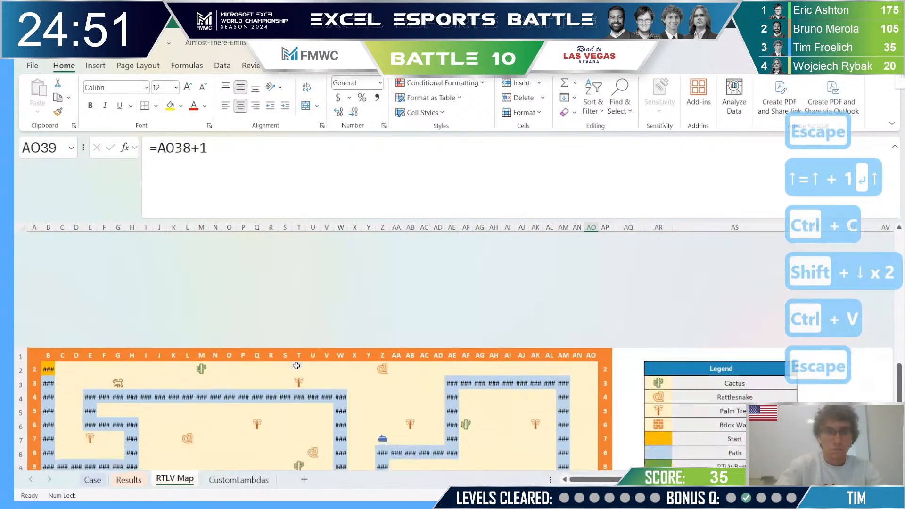
key("alt+Tab")
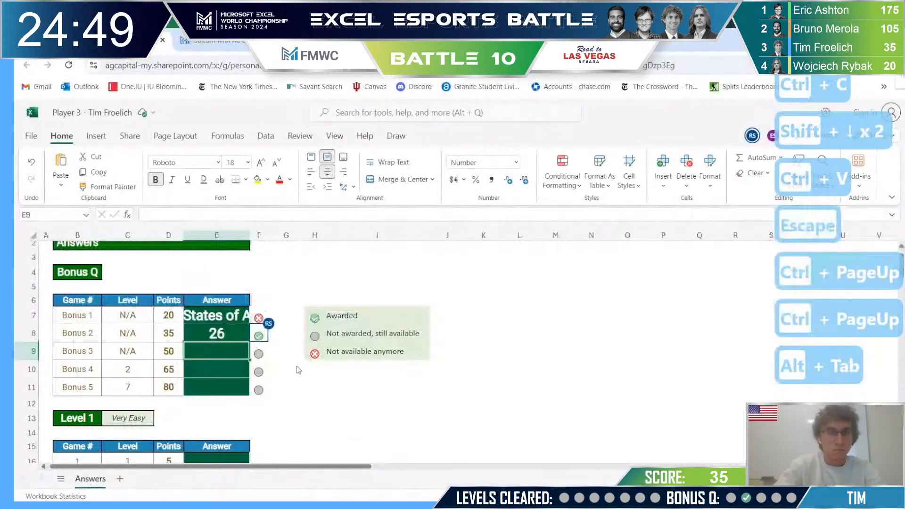
key("alt+Tab")
scroll(313, 308, "down", 5)
scroll(313, 308, "down", 4)
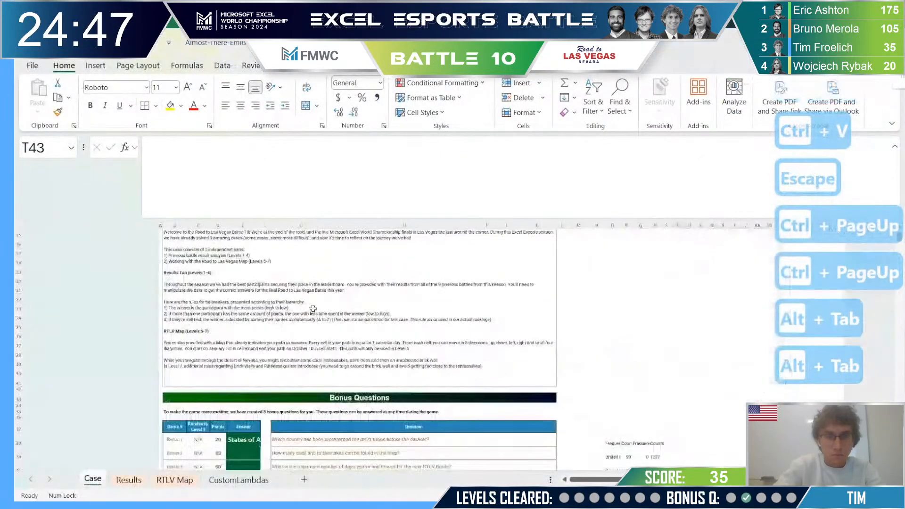
scroll(313, 308, "down", 2)
scroll(313, 308, "up", 2)
scroll(312, 308, "down", 3)
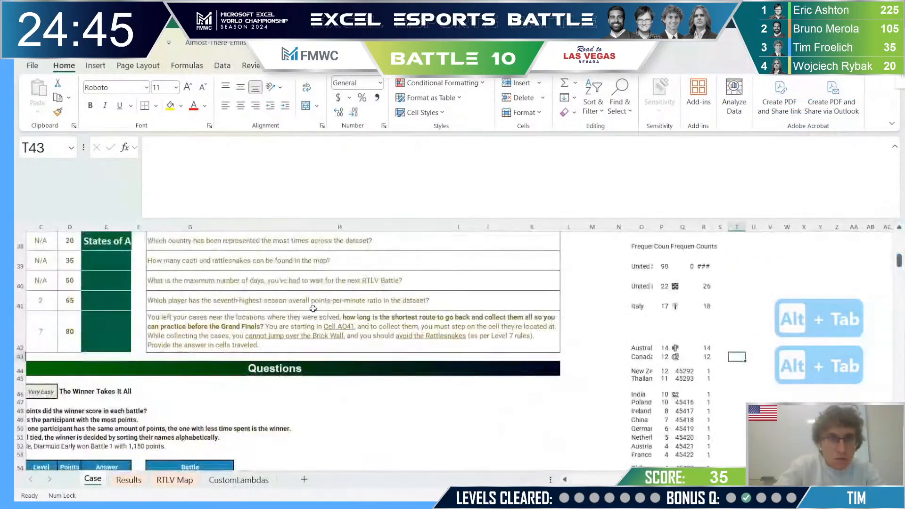
scroll(312, 308, "up", 1)
- Return to the RTLV Map sheet and look over the numbered path
key("ctrl+Page_Down")
key("ctrl+Page_Down")
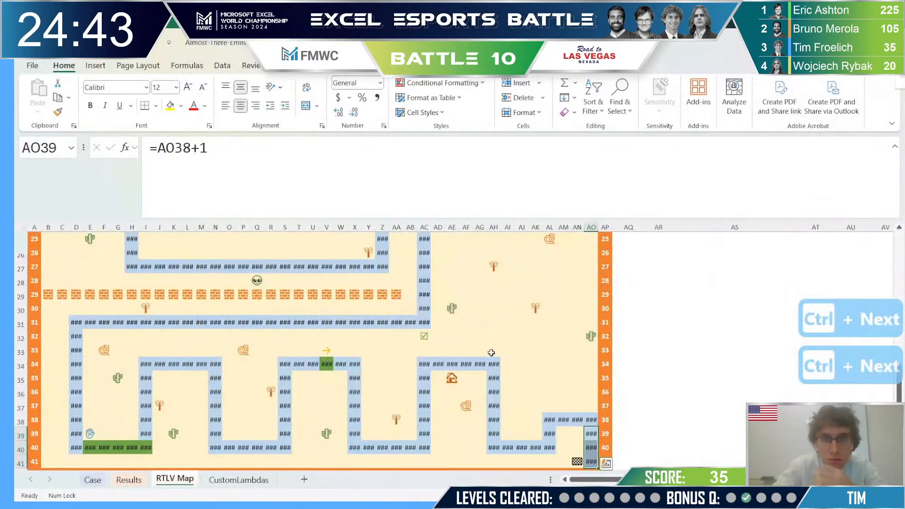
scroll(814, 255, "up", 8)
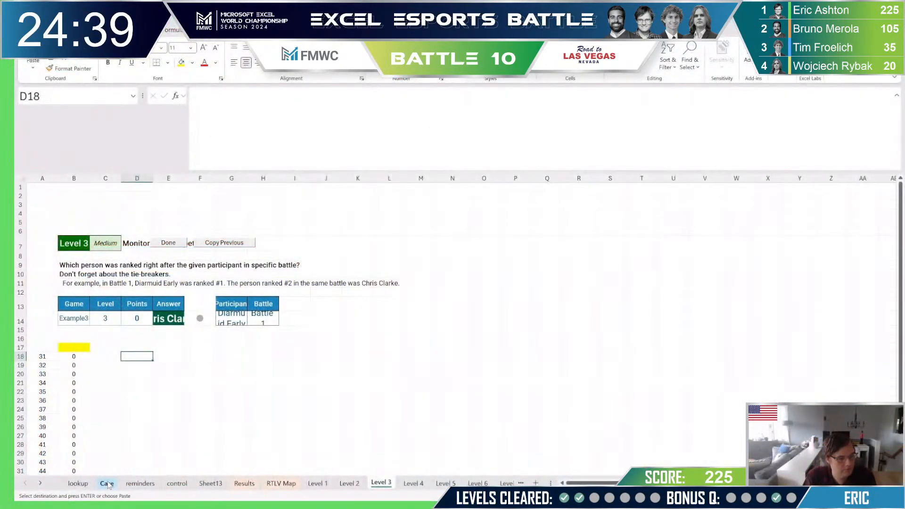
- Switch to the Results sheet
left_click(244, 483)
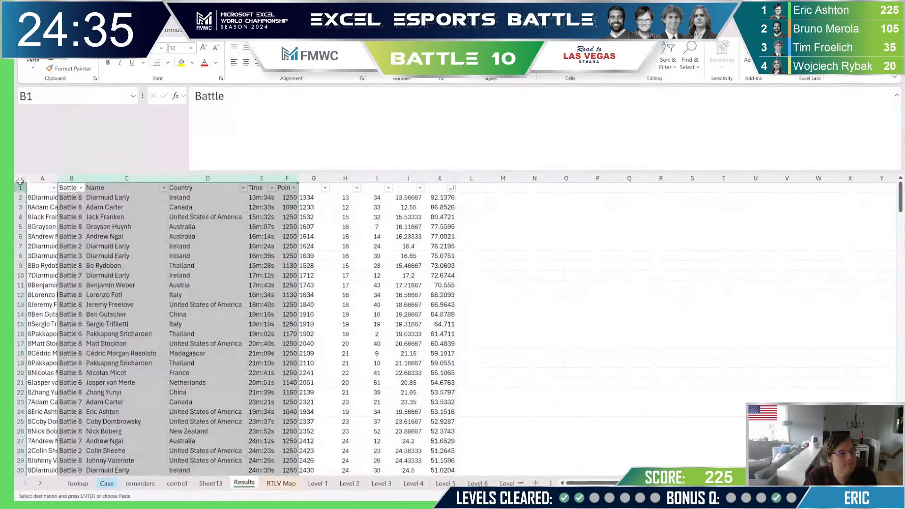
left_click(313, 178)
right_click(314, 178)
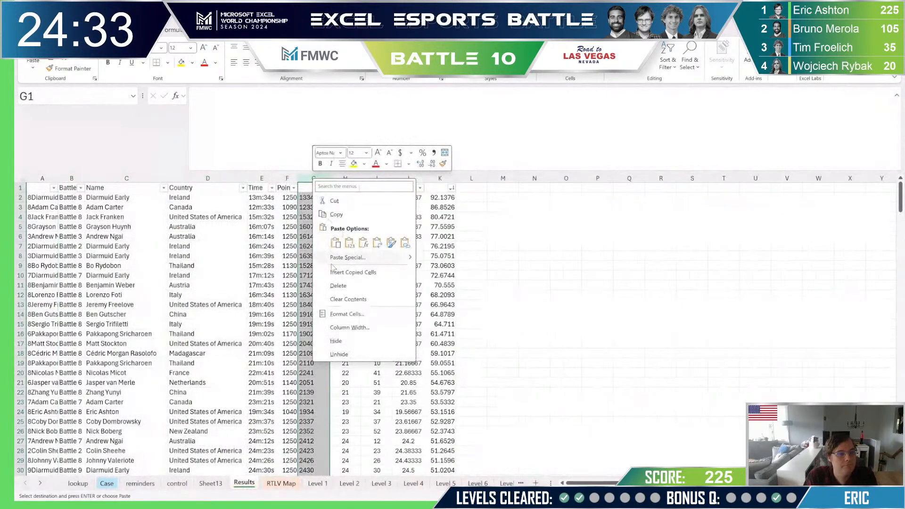
left_click(565, 254)
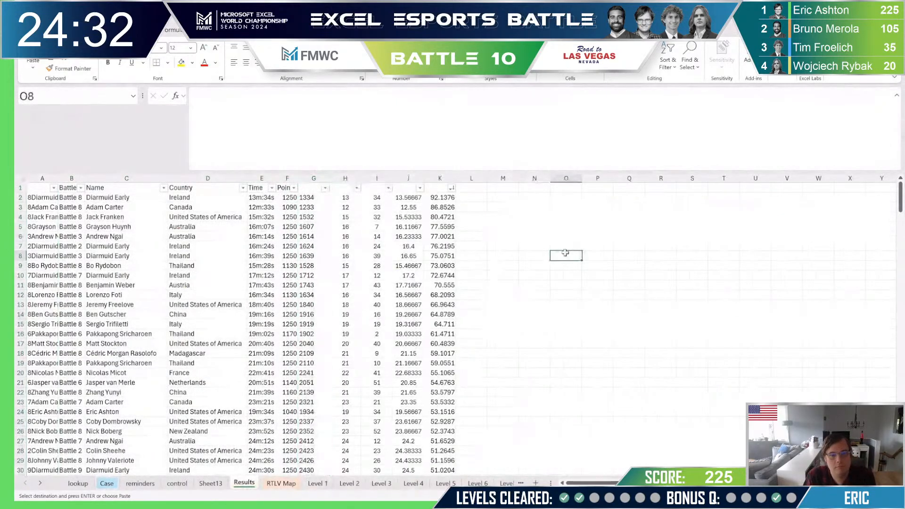
right_click(292, 180)
left_click(314, 179)
right_click(312, 178)
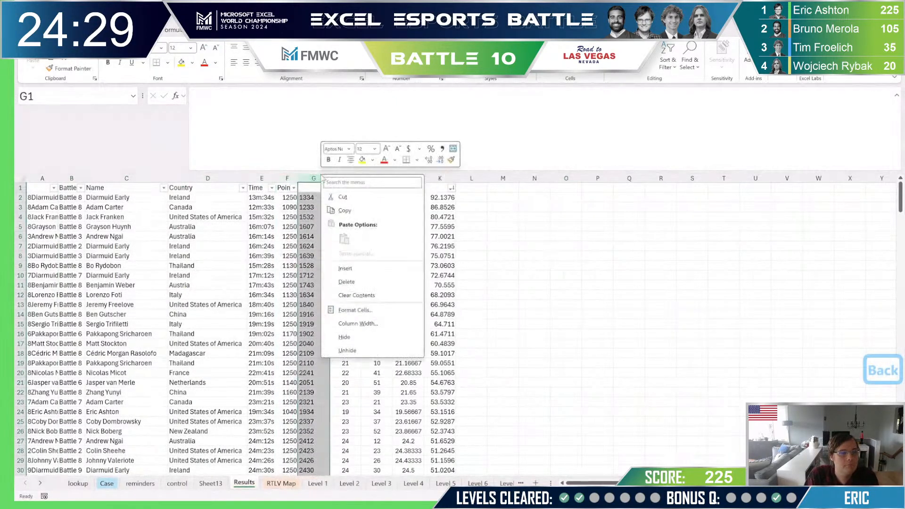
key("Escape")
- Move the decimal-minutes column J to directly after the points column as column G and title it minutes
left_click(408, 197)
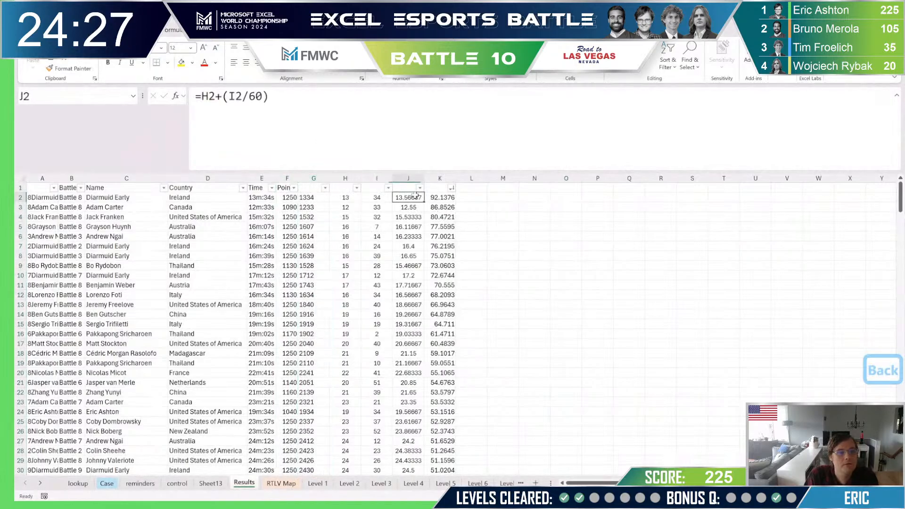
right_click(408, 178)
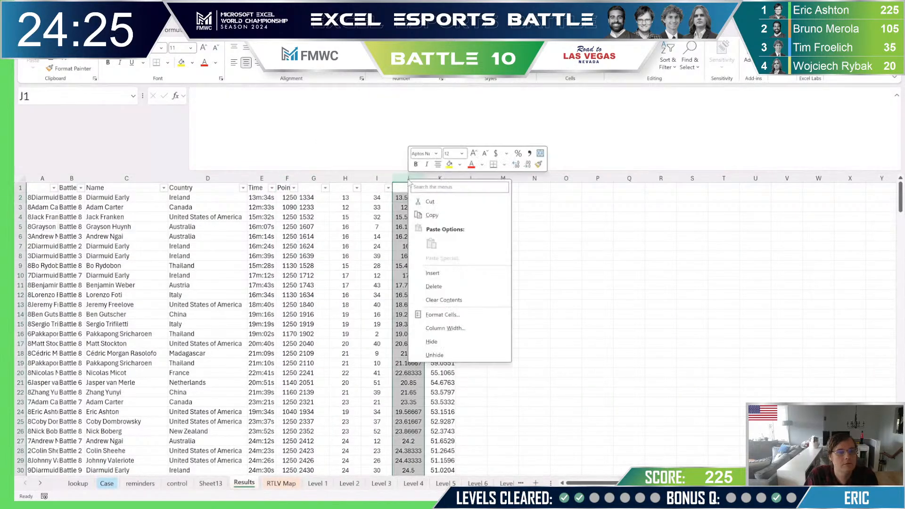
left_click(426, 202)
right_click(310, 179)
left_click(335, 271)
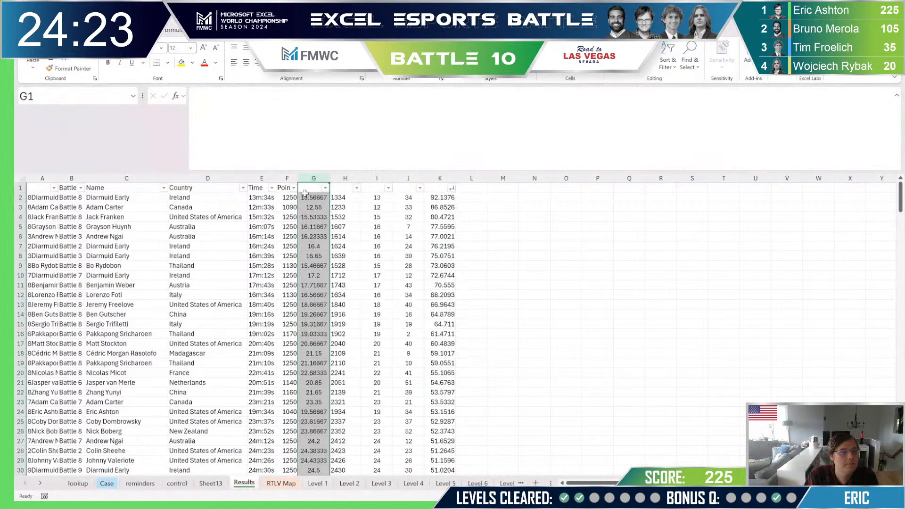
type("minutes")
key("Return")
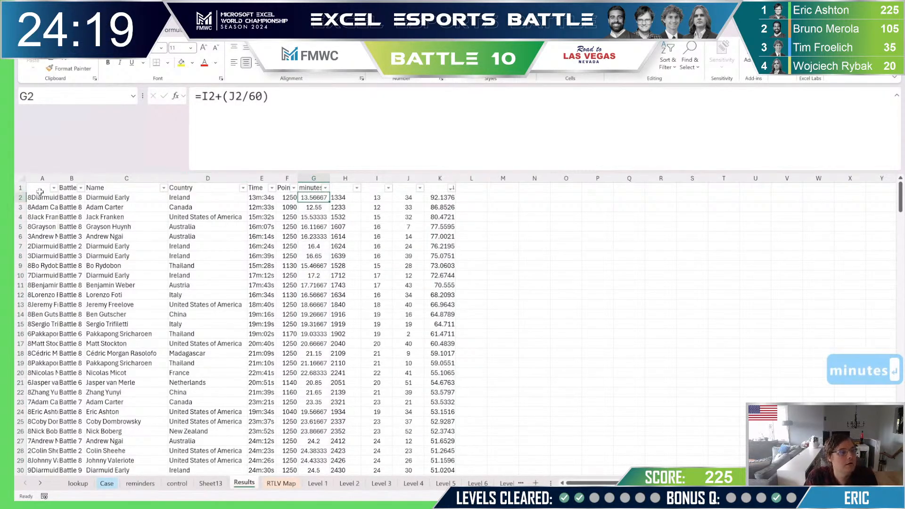
- Start a custom sort of the whole Results sheet, treating the first row as headers, with Battle A to Z as the first level
left_click(22, 178)
key("alt+a")
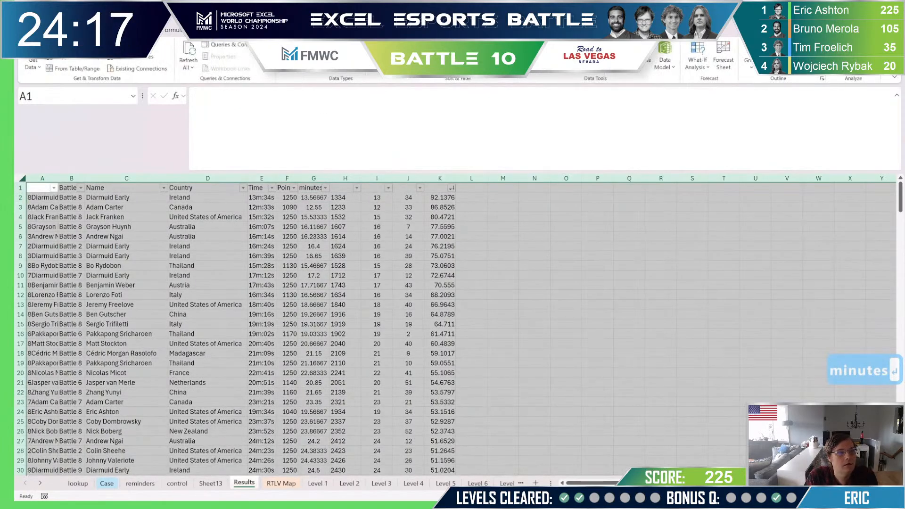
key("s")
key("s")
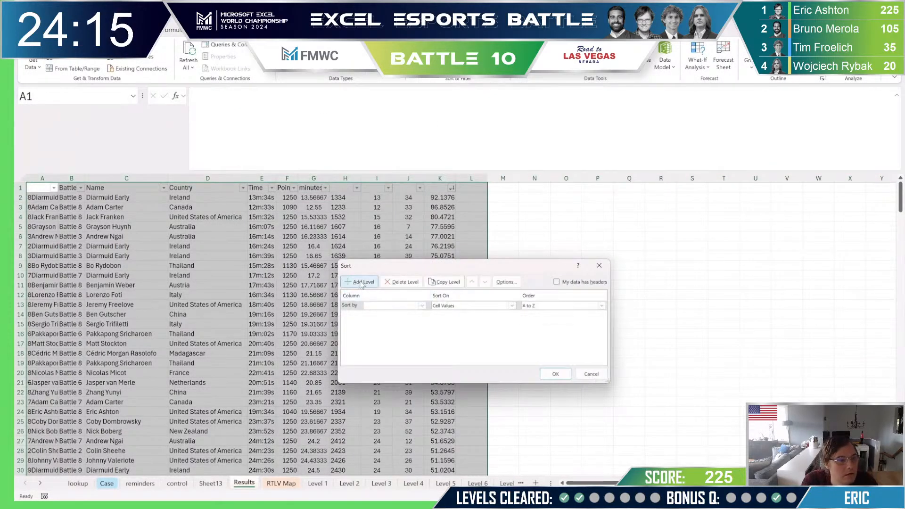
key("alt+a")
left_click(377, 304)
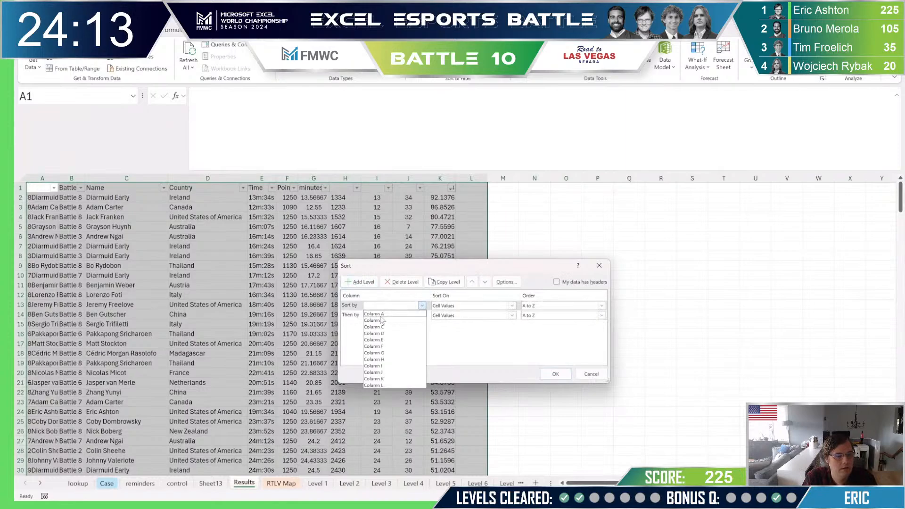
left_click(588, 284)
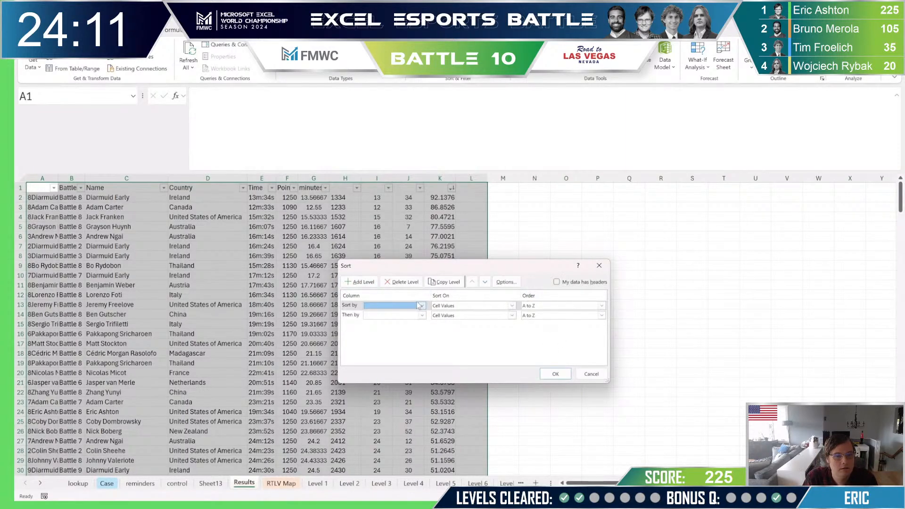
left_click(556, 281)
left_click(391, 306)
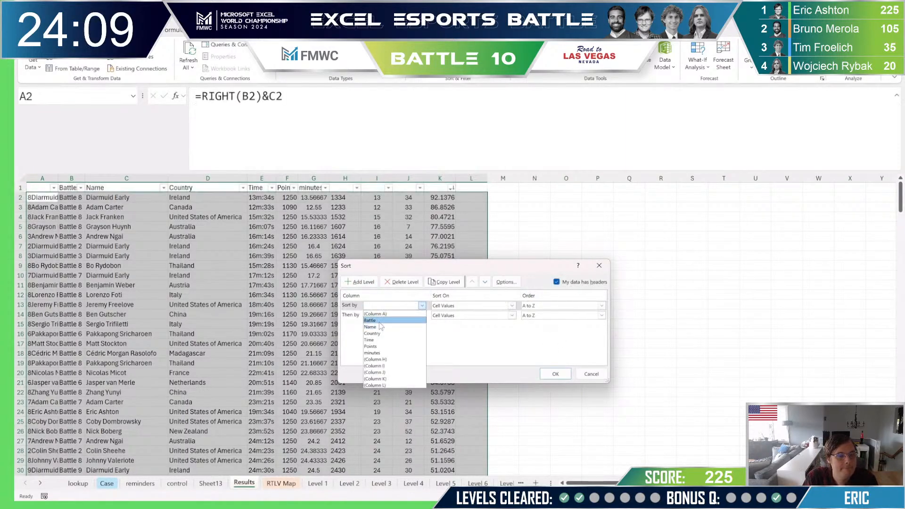
left_click(385, 317)
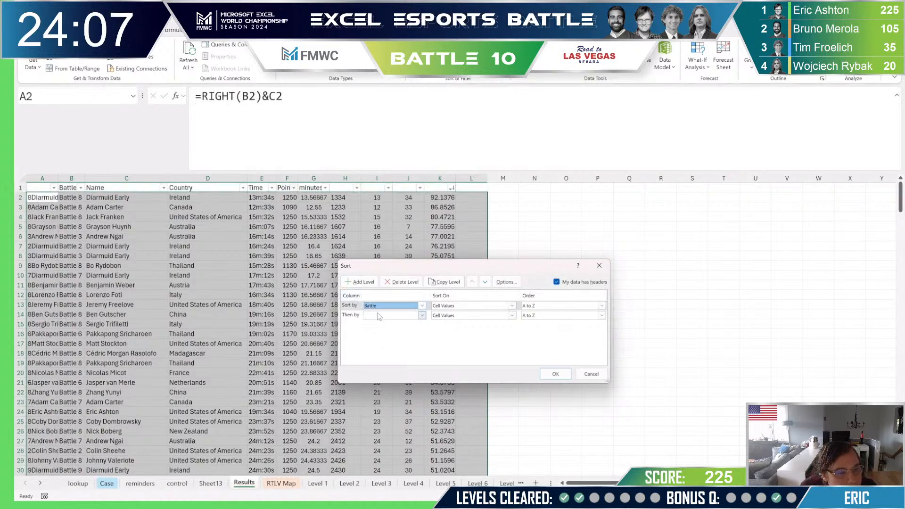
- Set the second sort level to Points, largest to smallest, and add a third level for minutes, smallest to largest
left_click(379, 316)
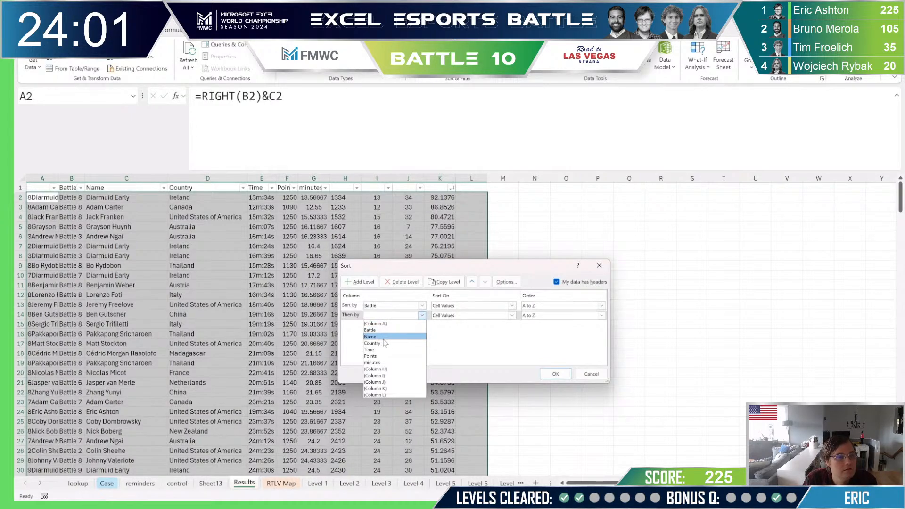
left_click(377, 356)
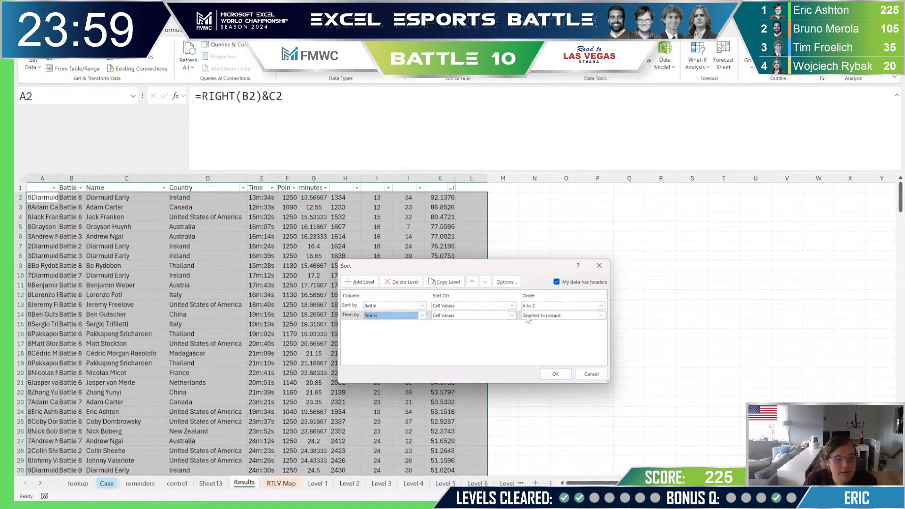
left_click(549, 316)
left_click(523, 330)
left_click(364, 283)
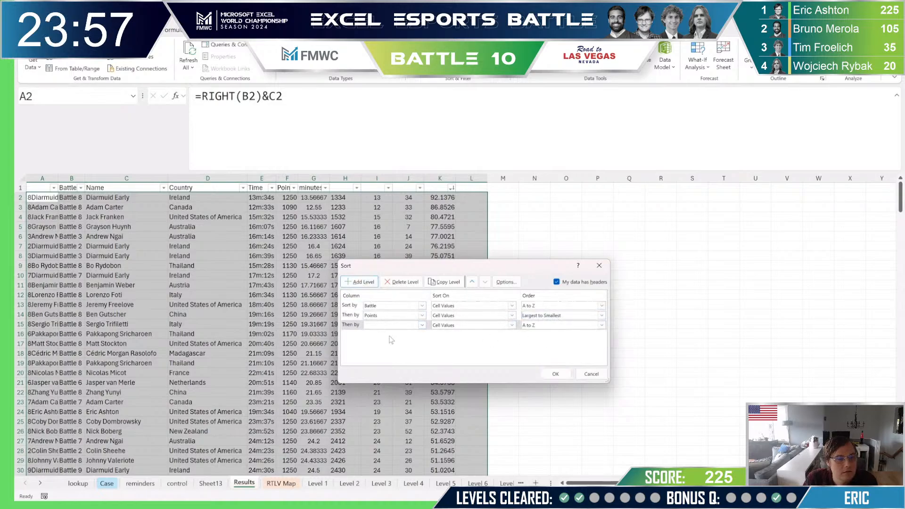
left_click(382, 325)
left_click(374, 372)
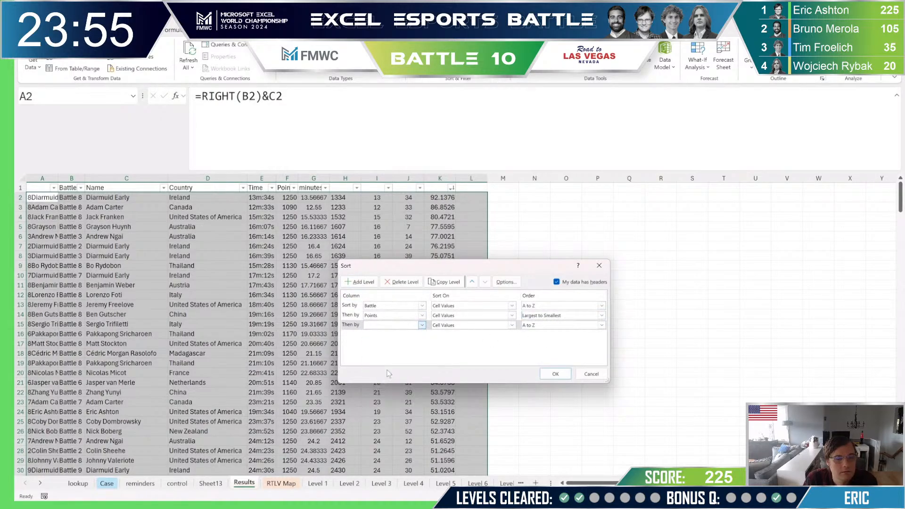
left_click(542, 325)
left_click(511, 338)
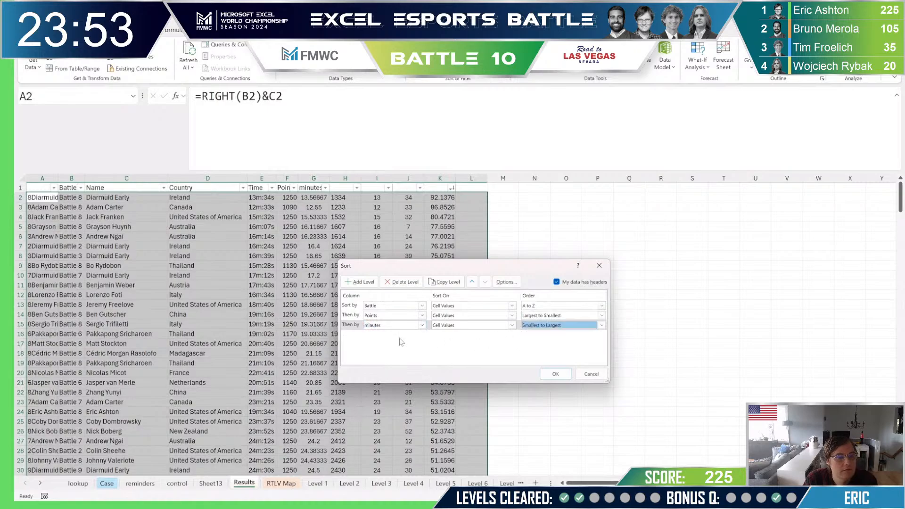
- Add Name, A to Z, as the final tie-break level and apply the sort to the results
left_click(363, 282)
left_click(422, 335)
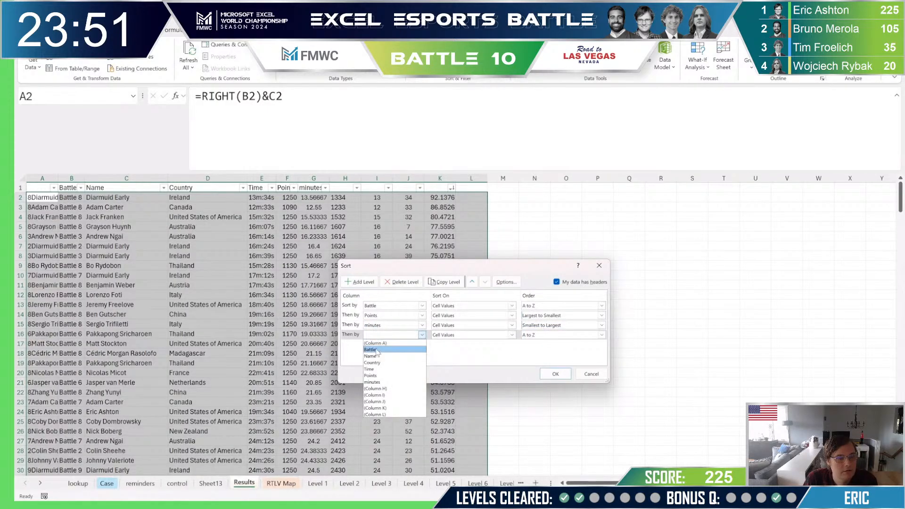
left_click(377, 357)
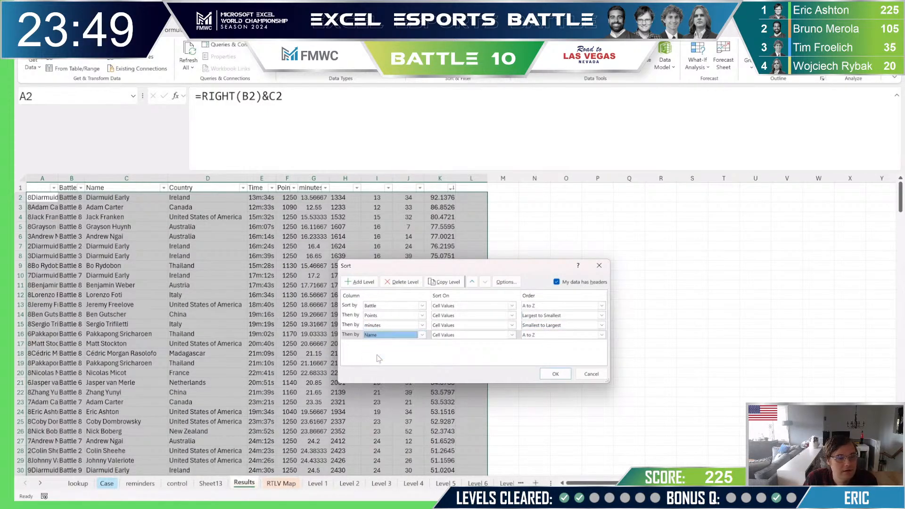
left_click(554, 374)
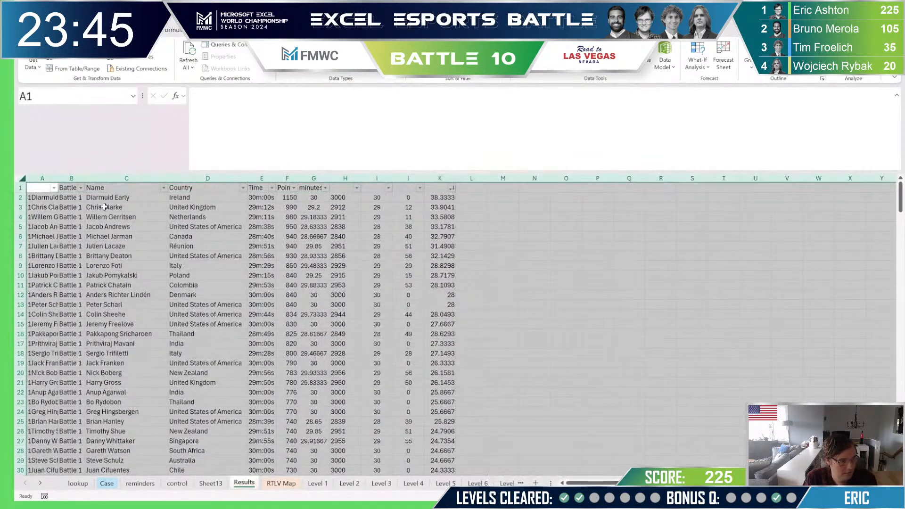
- Copy all Battle and Name entries from the sorted Results sheet and paste them as values from D18 on the Level 3 sheet
left_click(96, 197)
left_click_drag(72, 197, 96, 198)
key("ctrl+shift+Down")
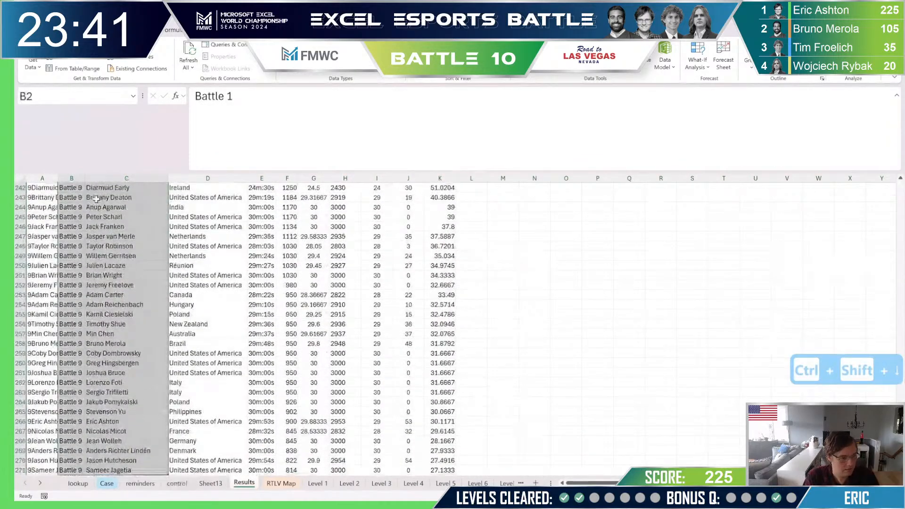
key("ctrl+c")
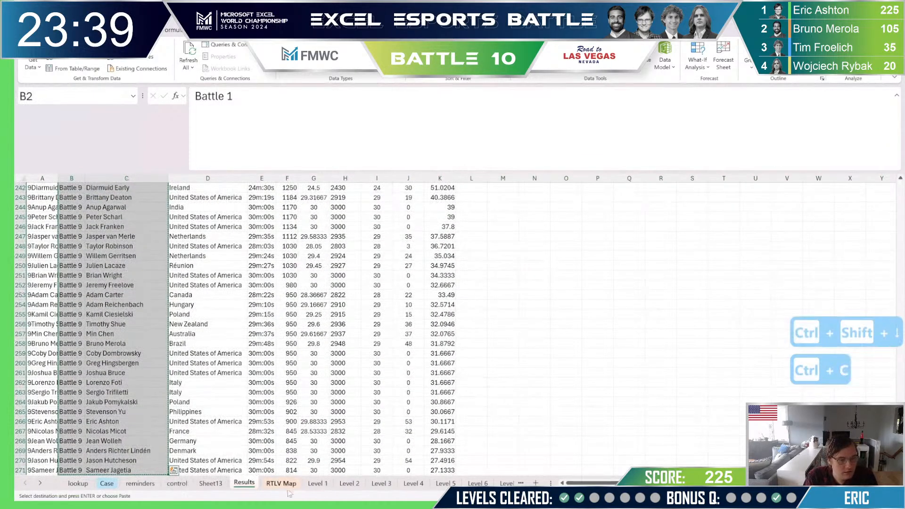
left_click(354, 484)
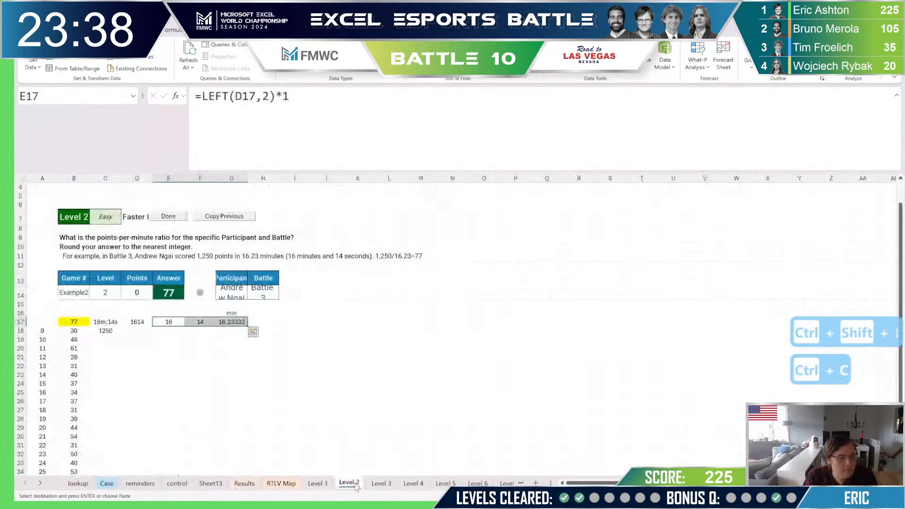
left_click(382, 484)
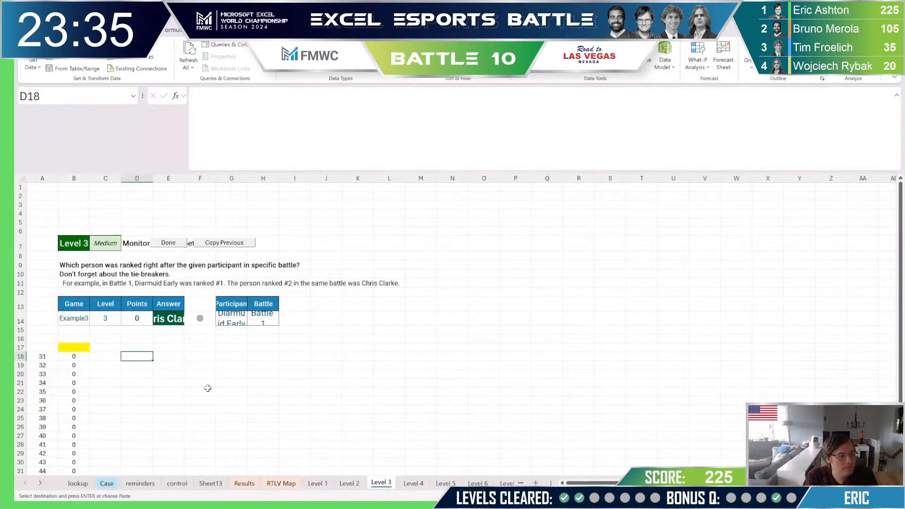
key("ctrl+shift+v")
left_click(195, 360)
scroll(220, 384, "down", 12)
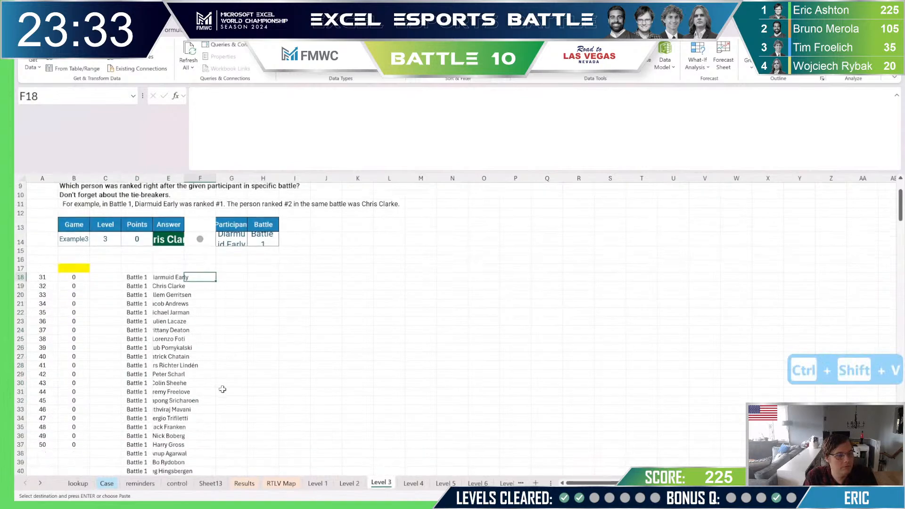
scroll(219, 382, "up", 10)
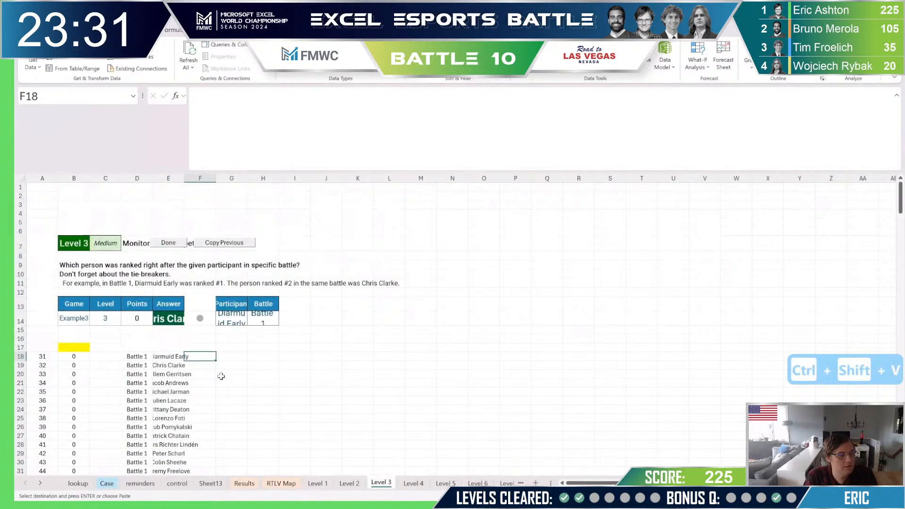
- Build a lookup key in F18 with =D18&E18 and fill it down alongside the pasted list
left_click(200, 286)
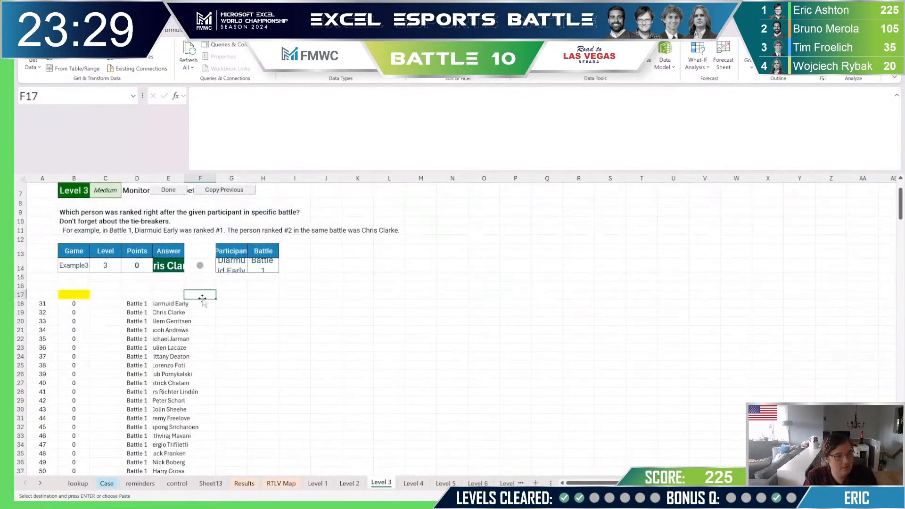
type("=")
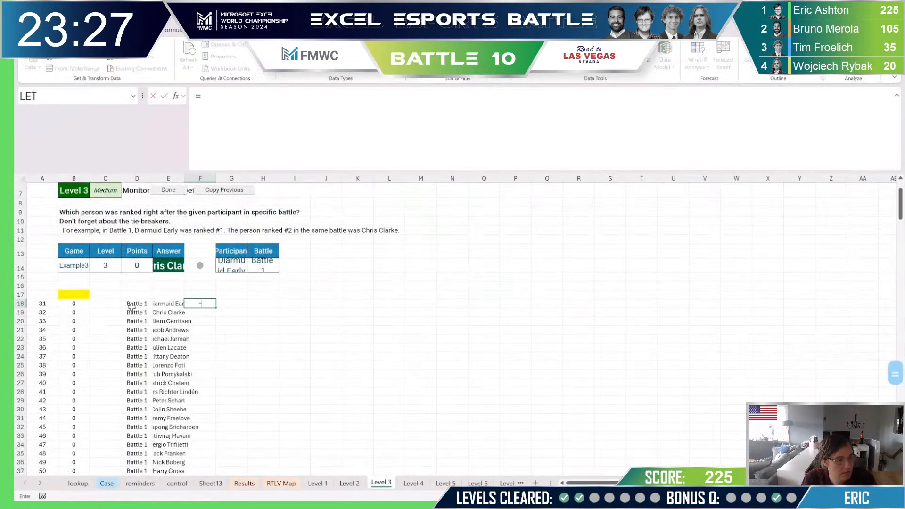
left_click(133, 304)
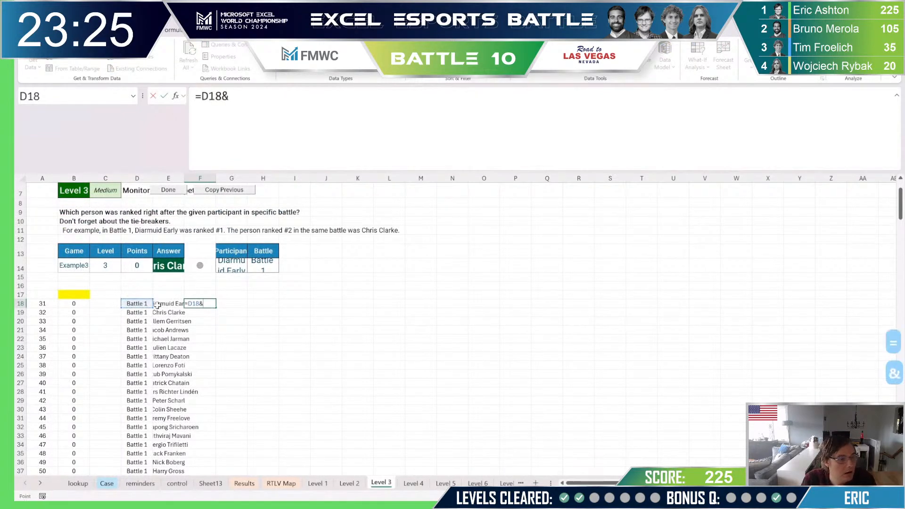
type("&")
left_click(158, 304)
key("Return")
left_click(211, 304)
double_click(214, 307)
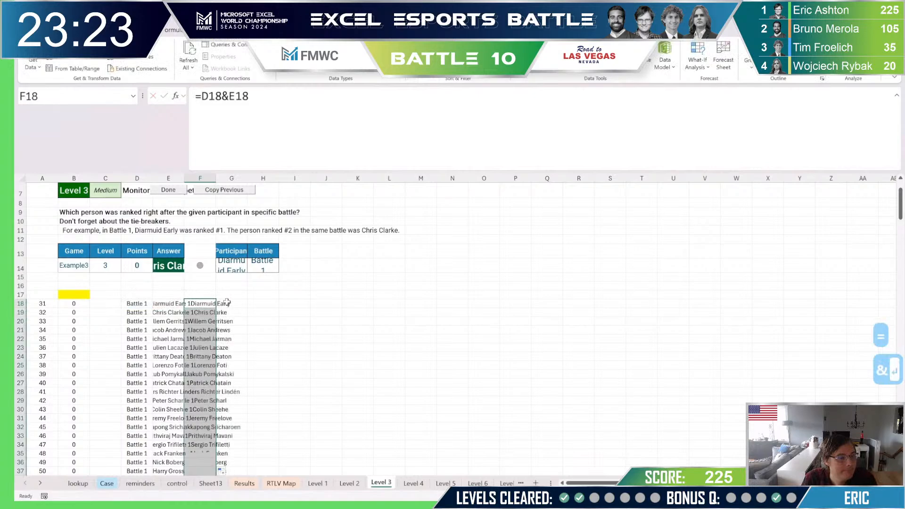
- Enter =E19 in G18 to return the next-ranked name and fill it down the list
left_click(231, 313)
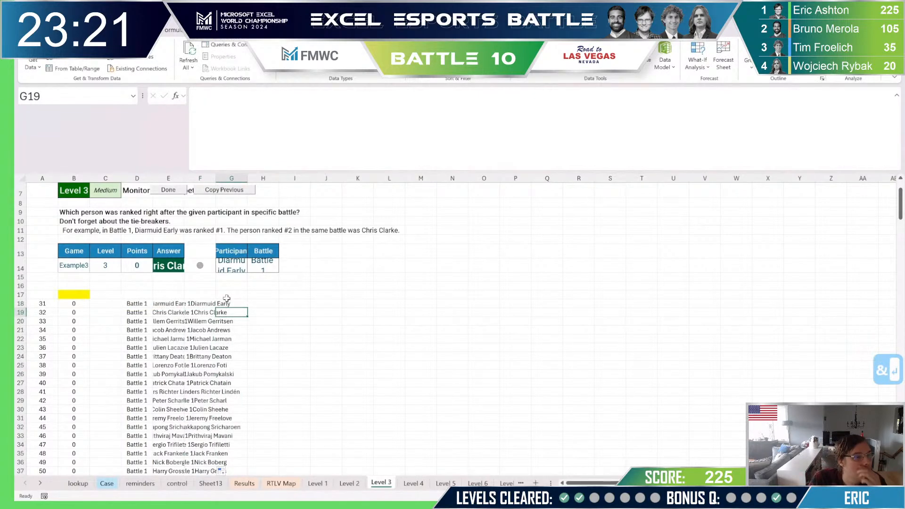
type("=")
left_click(195, 312)
key("Return")
left_click(244, 305)
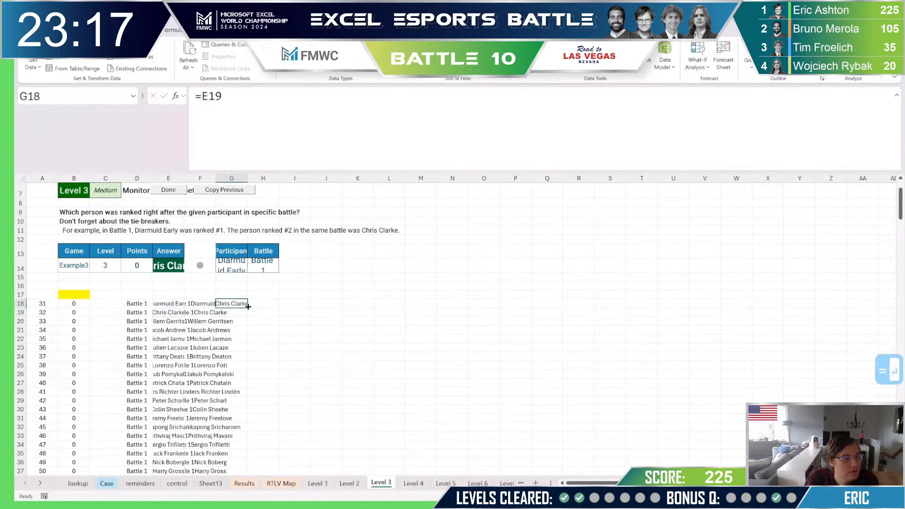
double_click(248, 306)
- Begin an XLOOKUP in B17 of the Level 3 sheet with lookup value G14&H14 and lookup array F18:F287
left_click(73, 296)
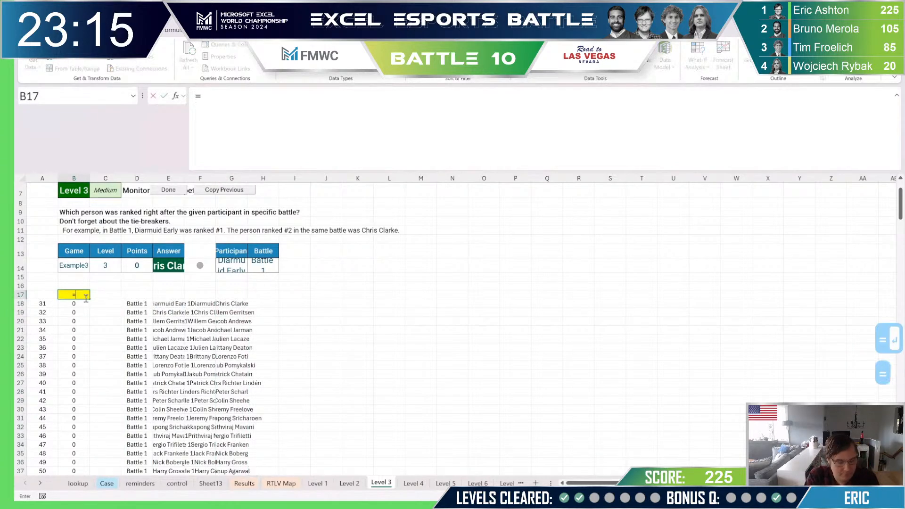
type("=xlookup(")
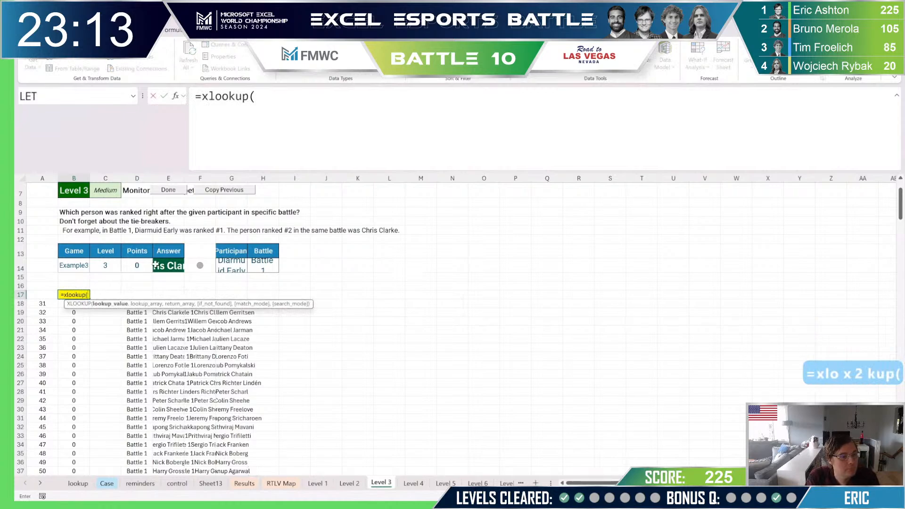
left_click(155, 265)
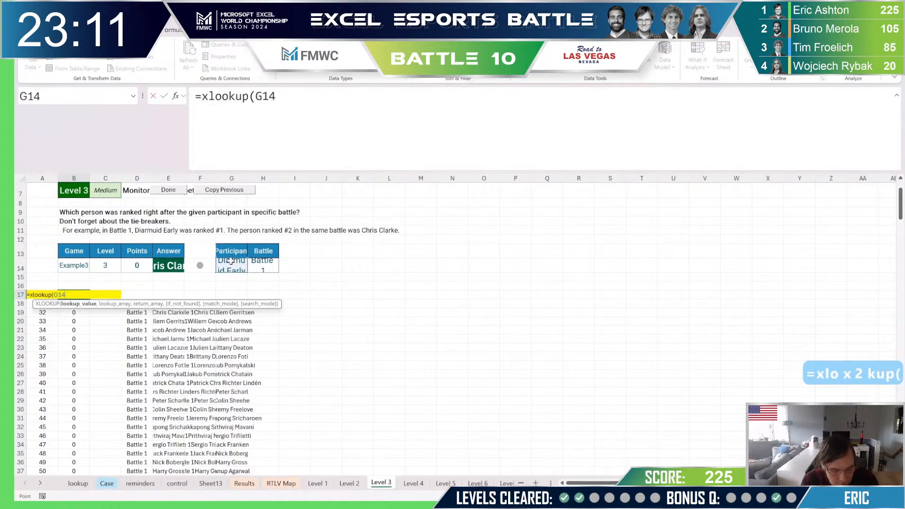
type("&")
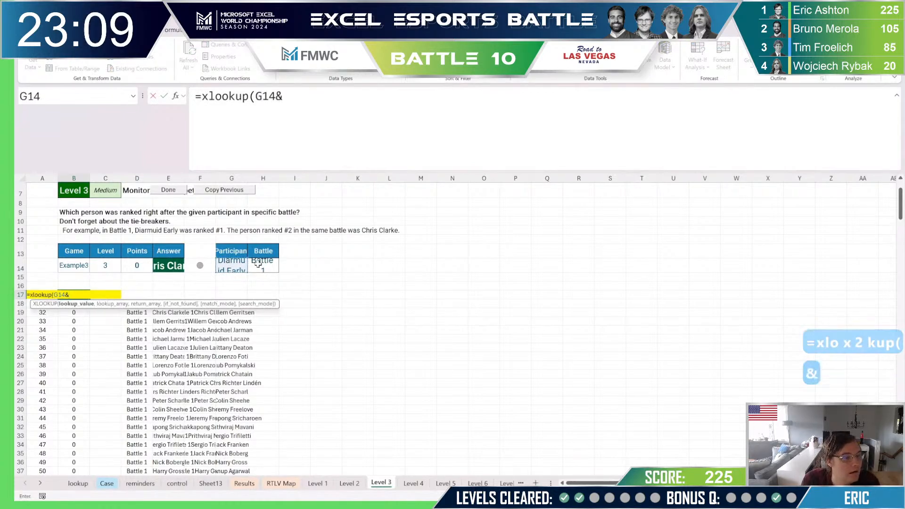
left_click(259, 267)
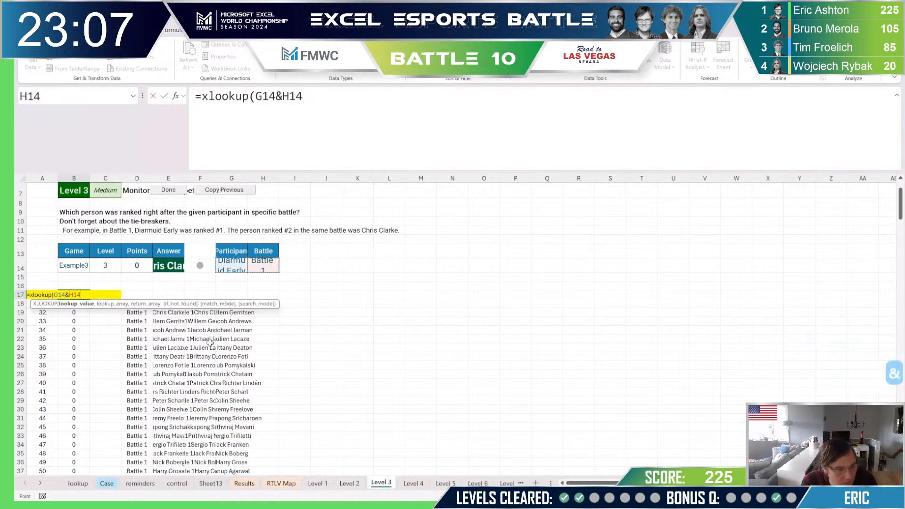
type(",")
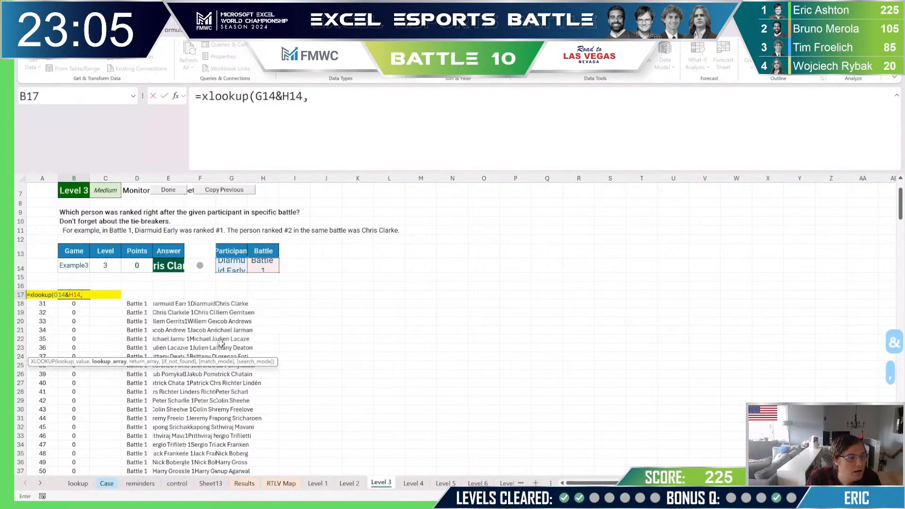
left_click_drag(168, 303, 173, 325)
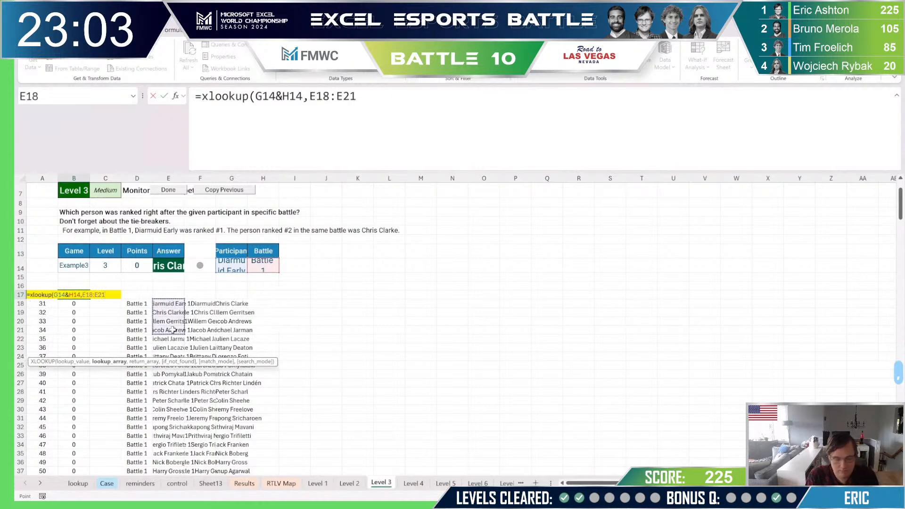
left_click(198, 303)
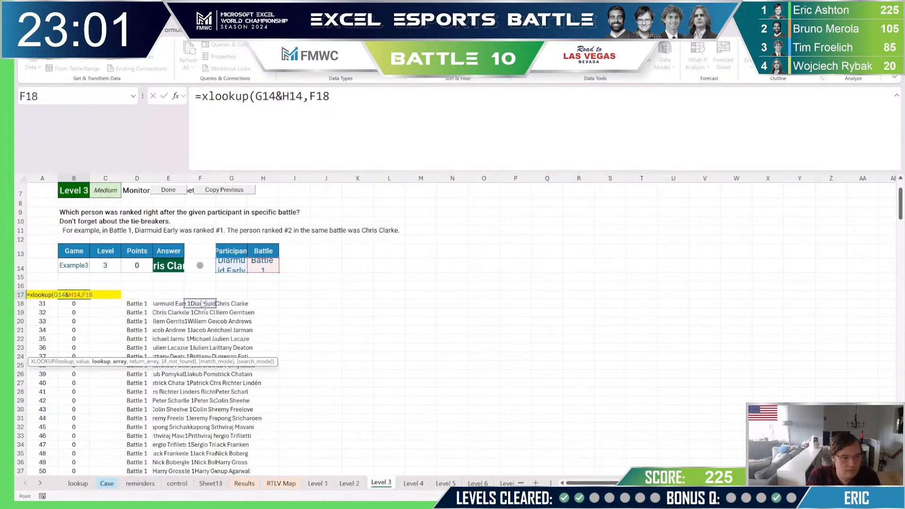
key("ctrl+shift+Down")
type(",")
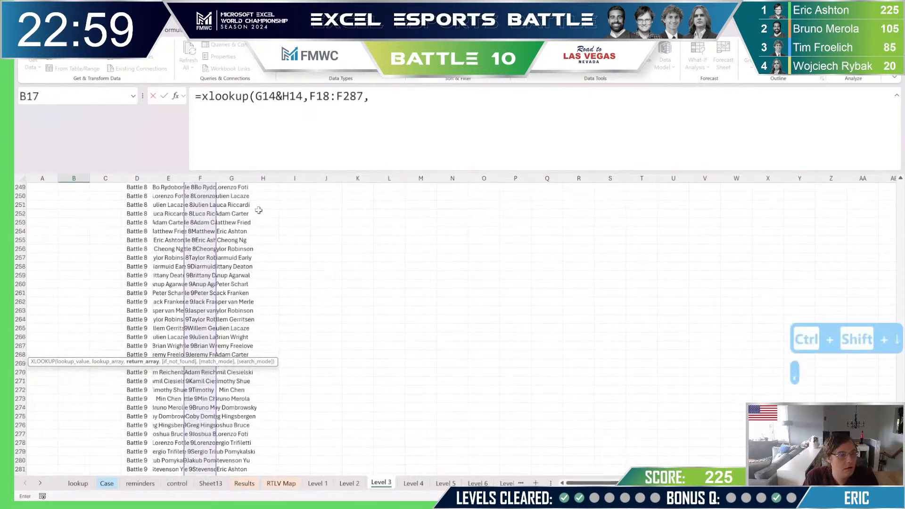
- Complete the XLOOKUP in B17 with G18:G287 as the return array
scroll(259, 210, "up", 20)
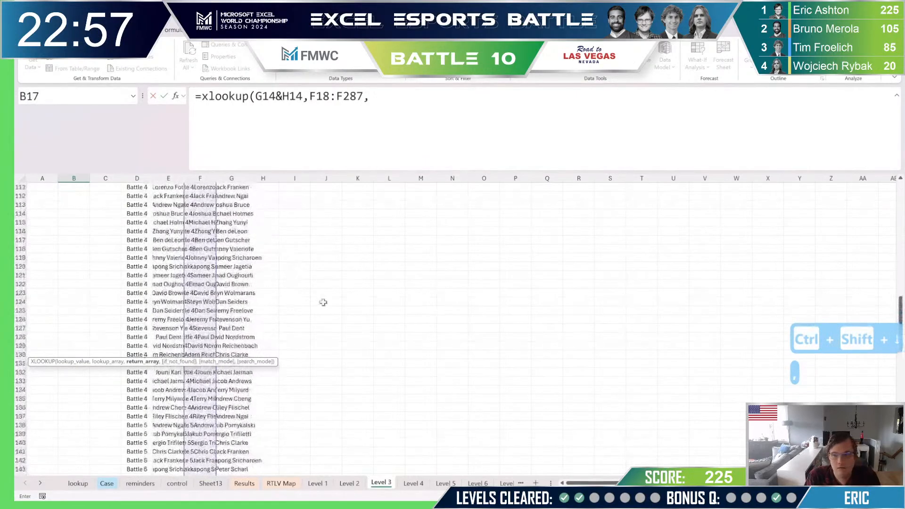
scroll(323, 302, "up", 20)
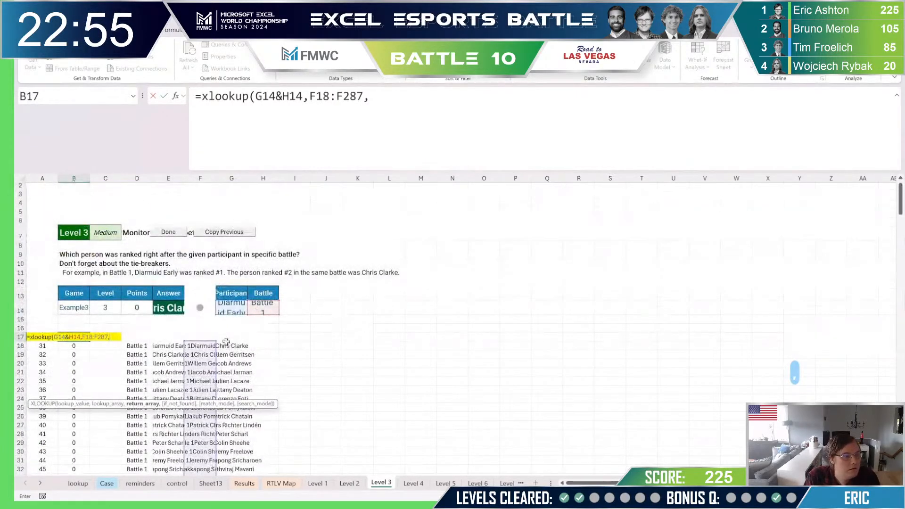
left_click(233, 346)
key("ctrl+shift+Down")
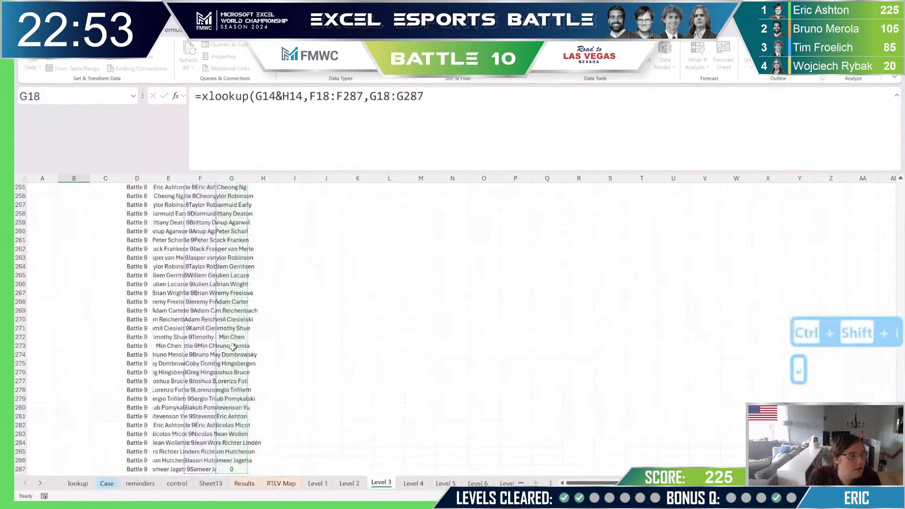
key("Return")
key("Up")
key("Up")
key("Up")
scroll(232, 347, "up", 4)
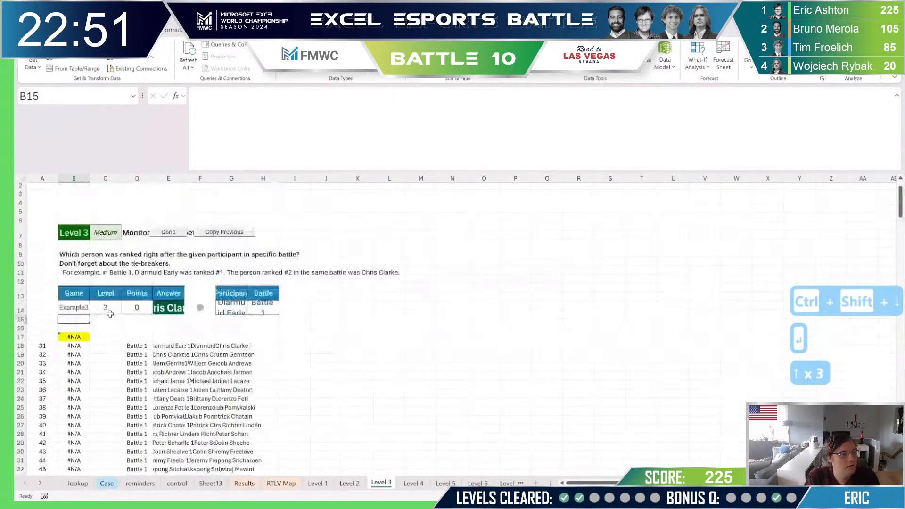
- Check the key formula in F18 and change the XLOOKUP lookup value in B17 to H14&G14 to match its order
left_click(175, 347)
left_click(197, 346)
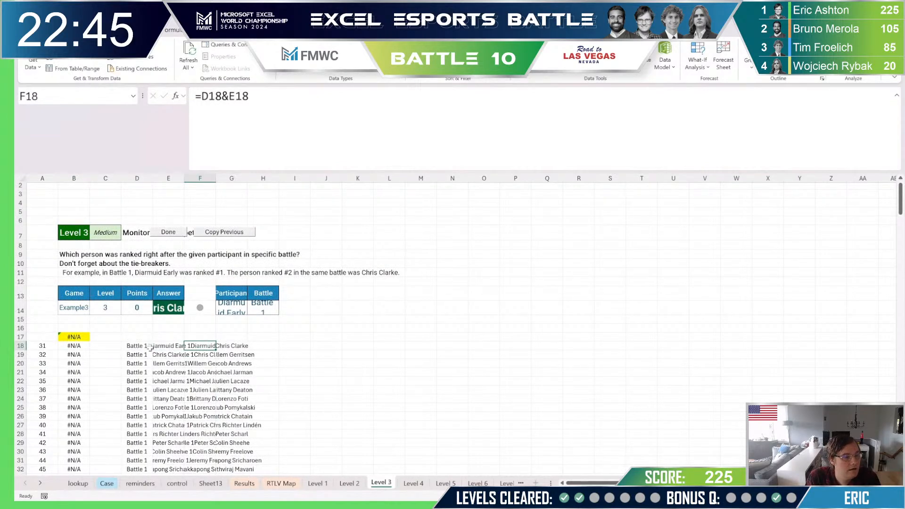
double_click(190, 346)
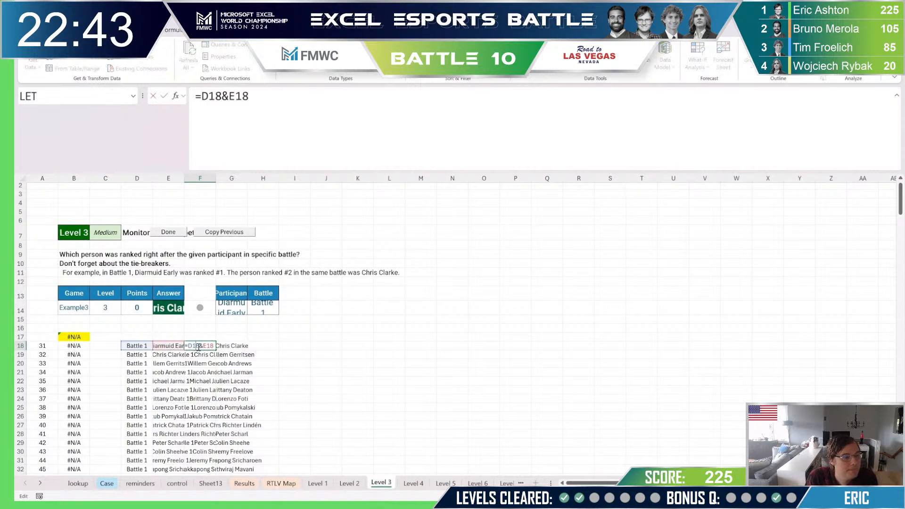
key("Return")
key("Up")
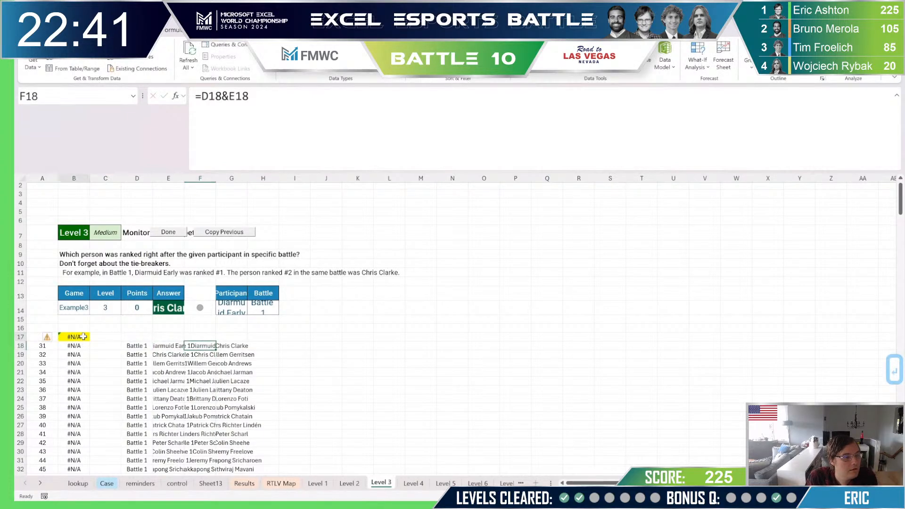
left_click(83, 337)
double_click(83, 336)
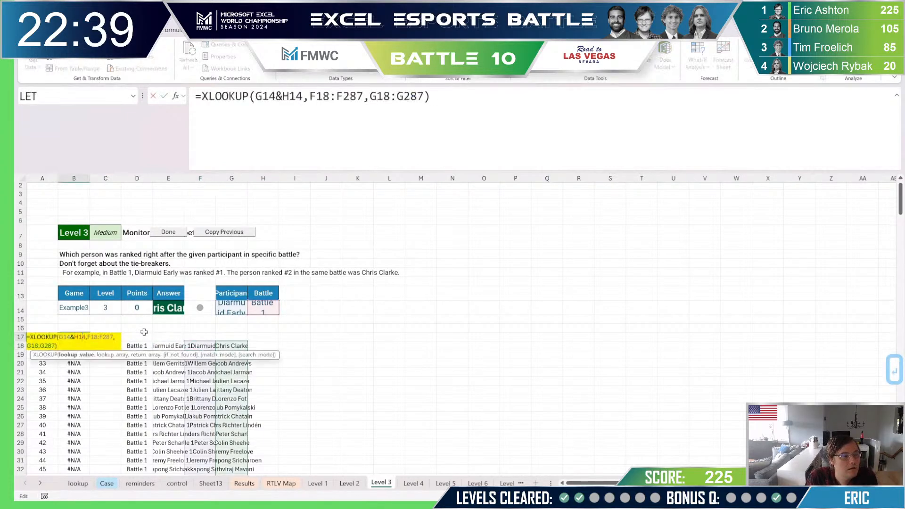
left_click(274, 109)
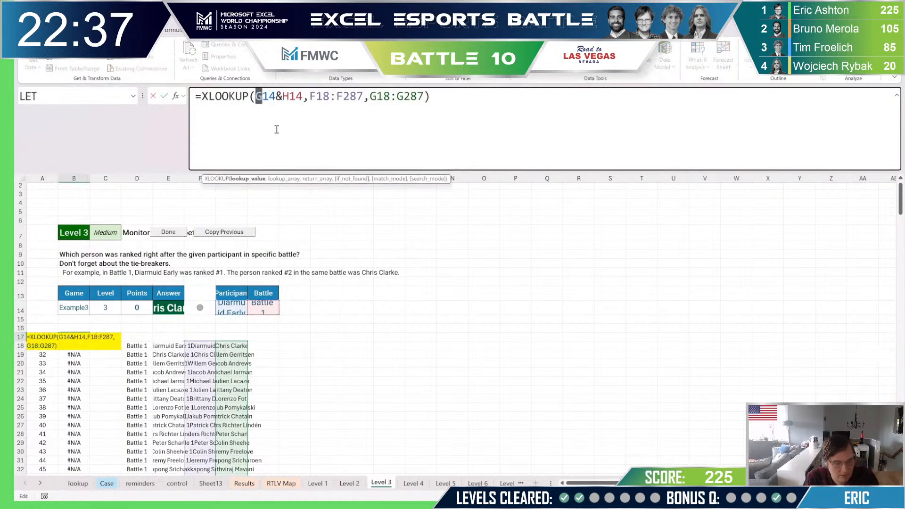
type("H")
left_click_drag(283, 98, 290, 98)
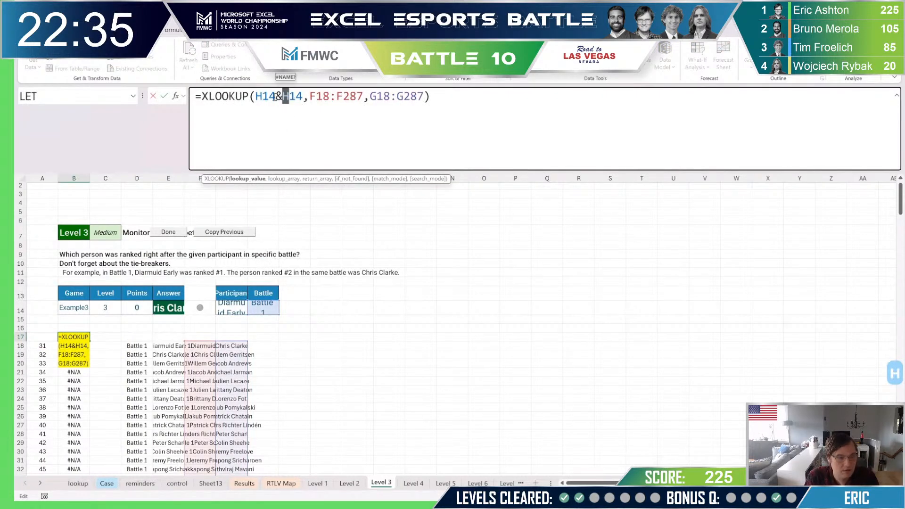
type("G")
key("Return")
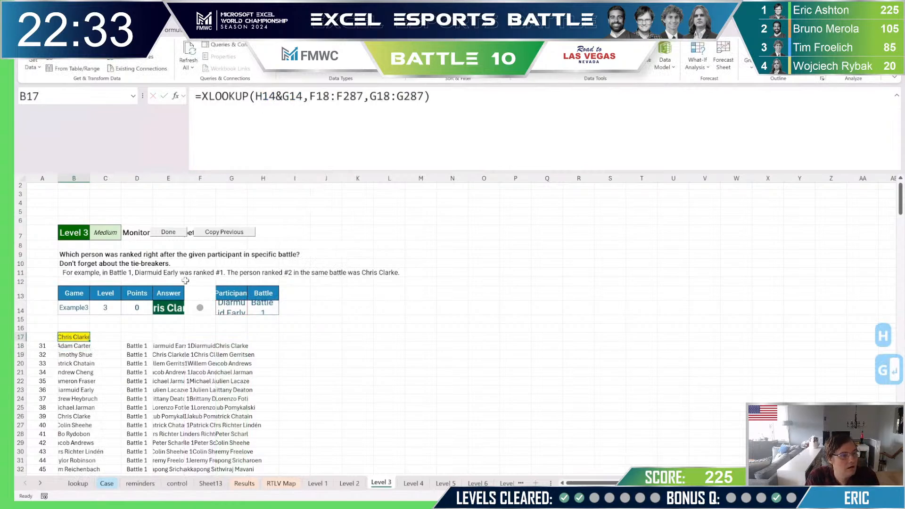
- Mark Level 3 as done and select D18 on the Level 4 sheet
left_click(166, 233)
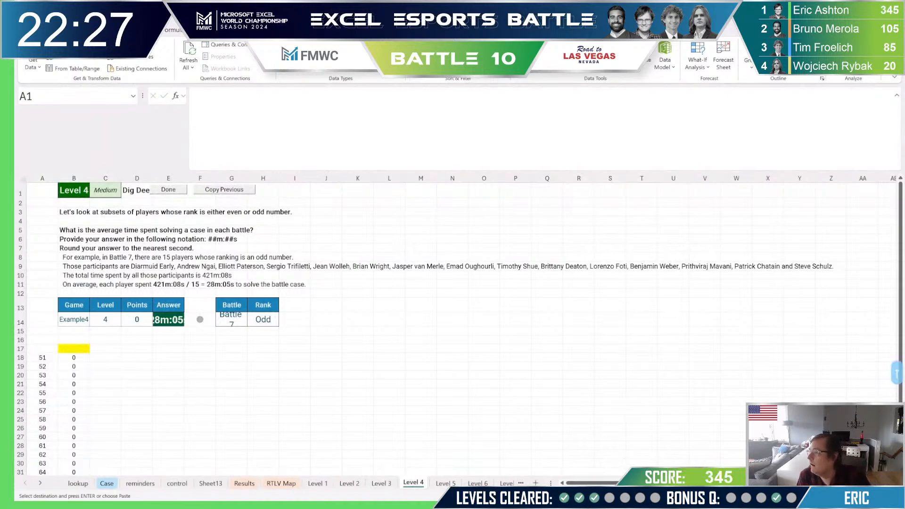
left_click(140, 383)
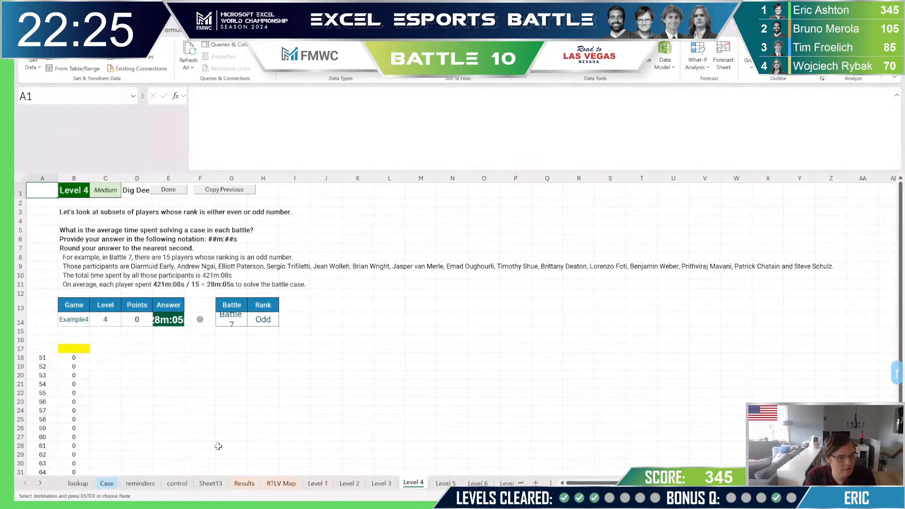
left_click(132, 368)
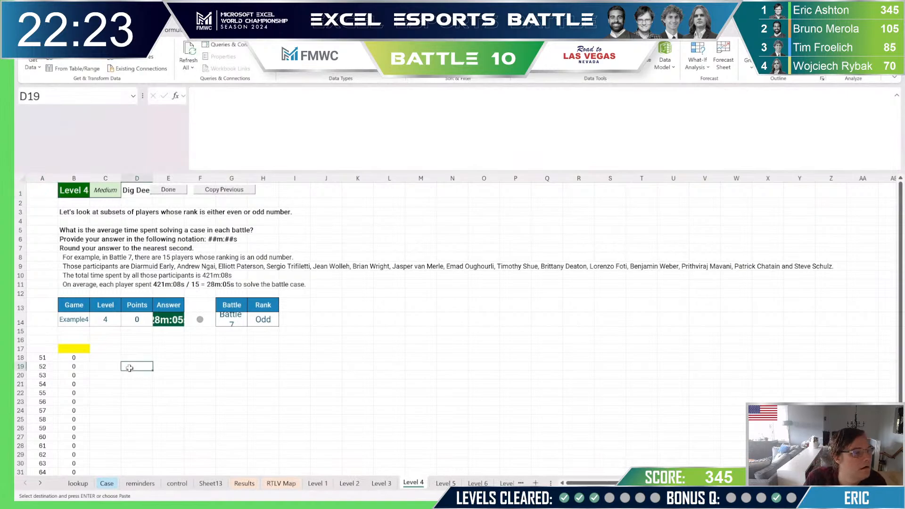
left_click(124, 359)
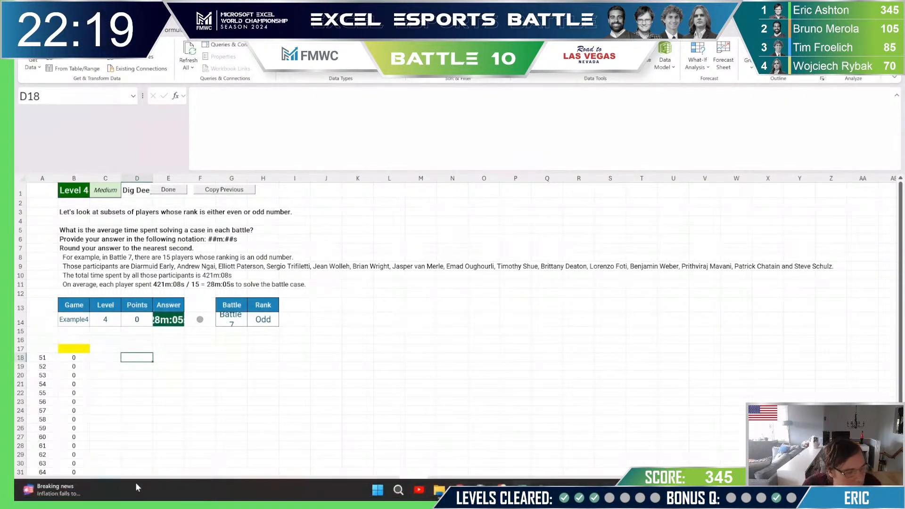
- Insert a blank column H directly after the minutes column on the Results sheet
left_click(235, 486)
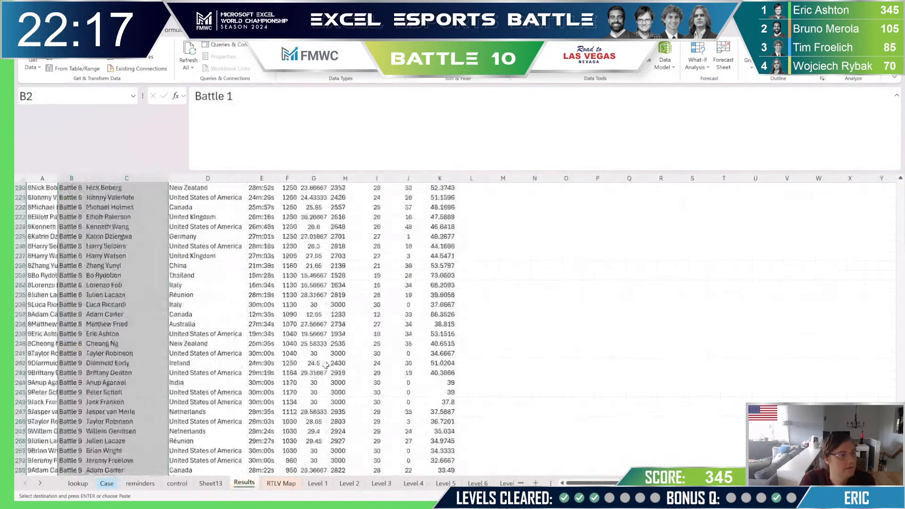
scroll(312, 347, "down", 10)
scroll(312, 347, "up", 20)
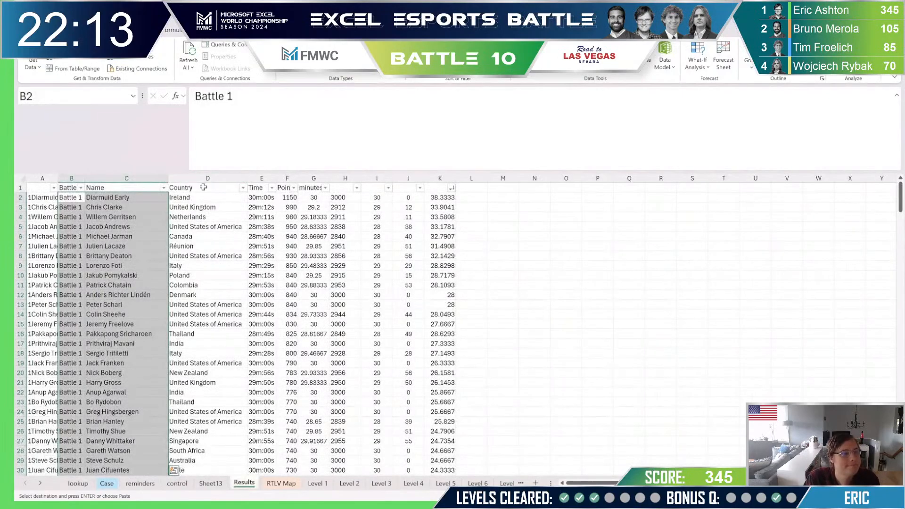
right_click(342, 174)
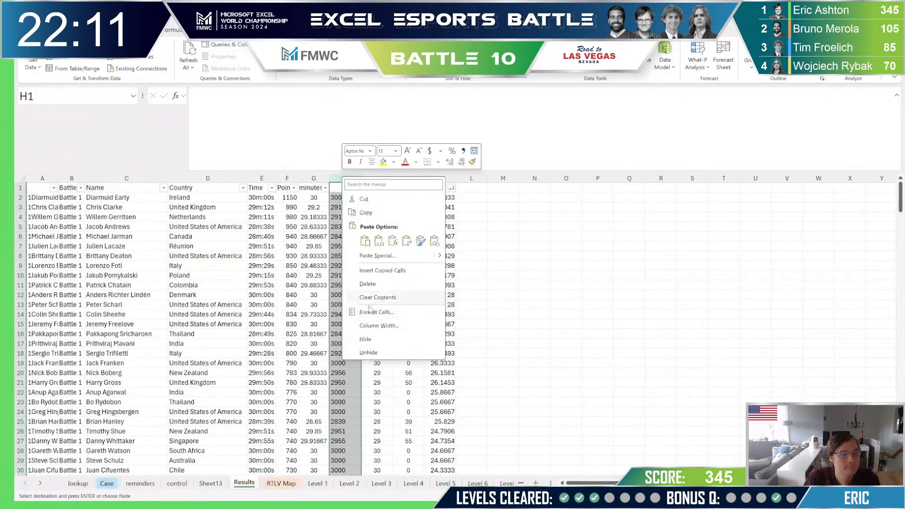
left_click(566, 276)
right_click(351, 178)
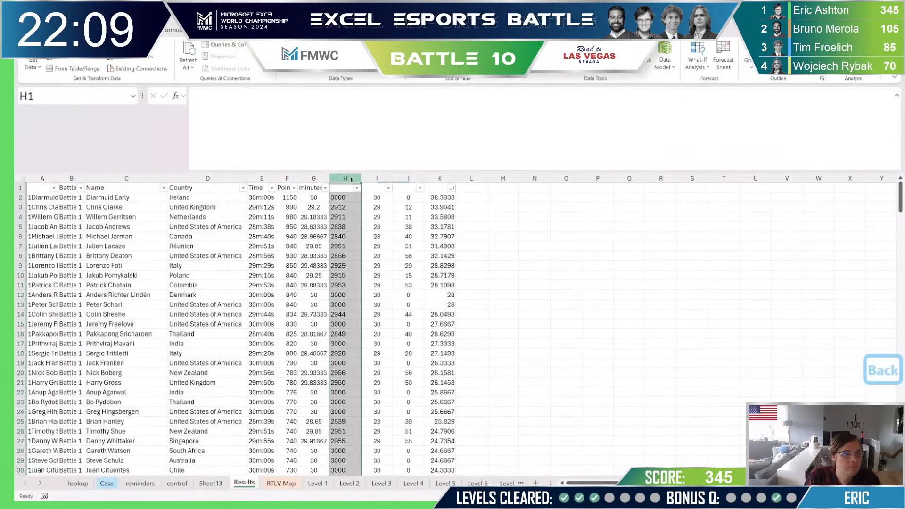
left_click(376, 276)
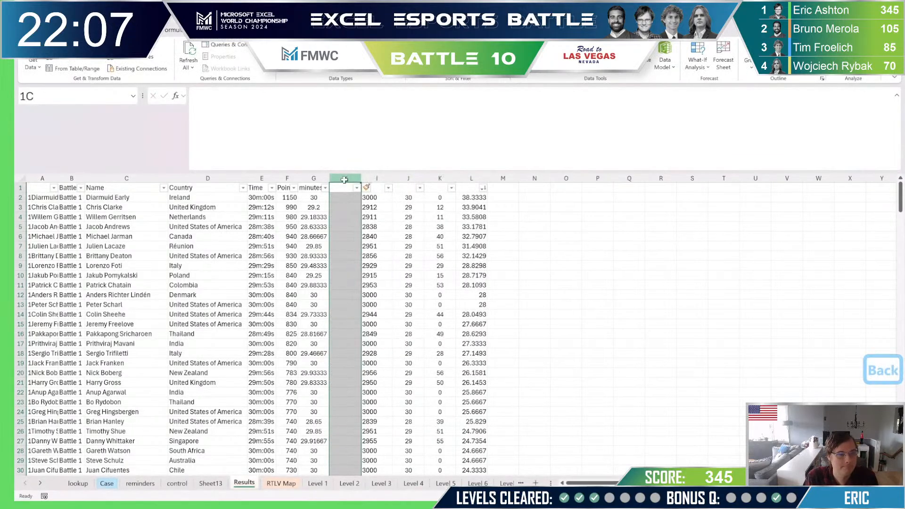
- Title the new column H "rank", enter 1 in H2 and start a formula in H3
left_click(345, 197)
left_click(342, 189)
type("rank")
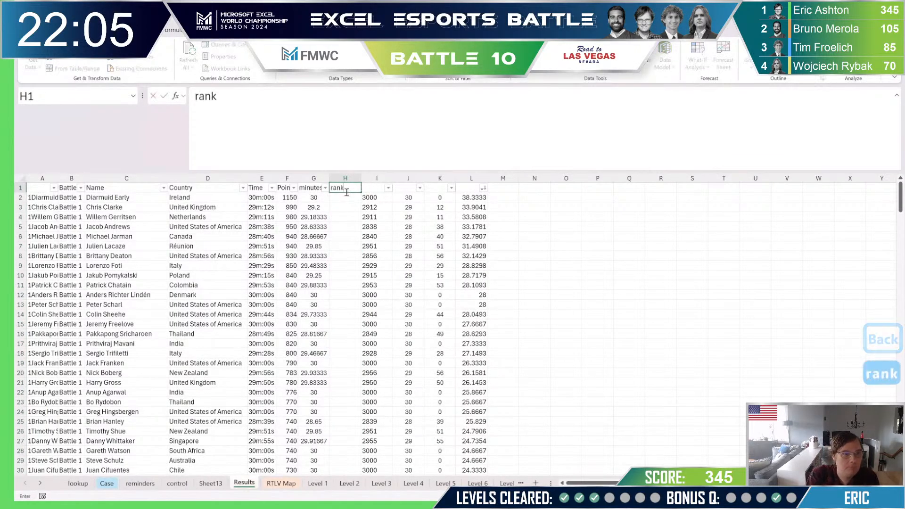
key("Return")
type("1")
key("Return")
type("=")
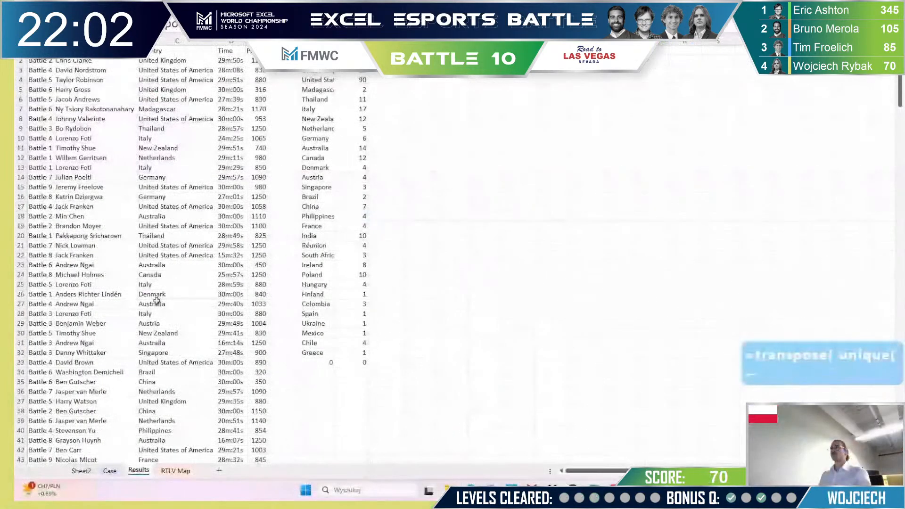
- Complete the TRANSPOSE(UNIQUE()) formula over A2:A271 to list the battles across a row, accepting the suggested formula correction
key("ctrl+shift+Down")
key("Return")
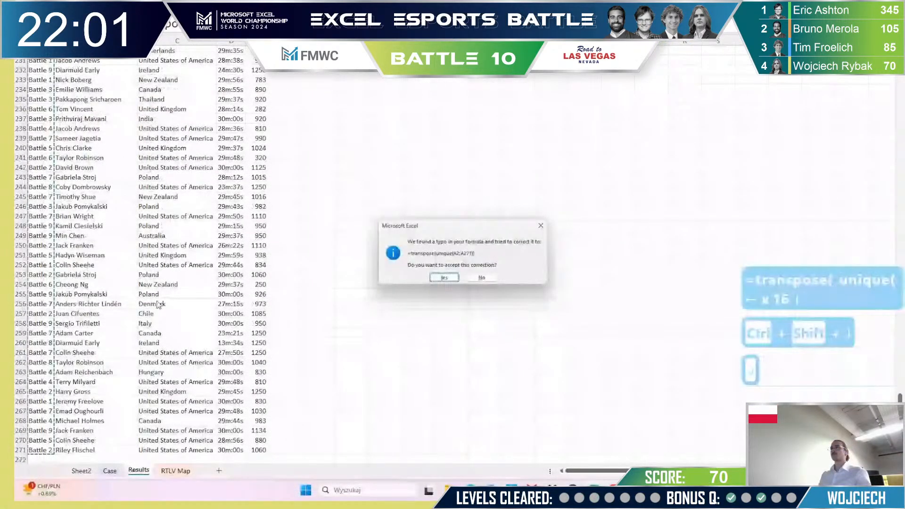
key("Return")
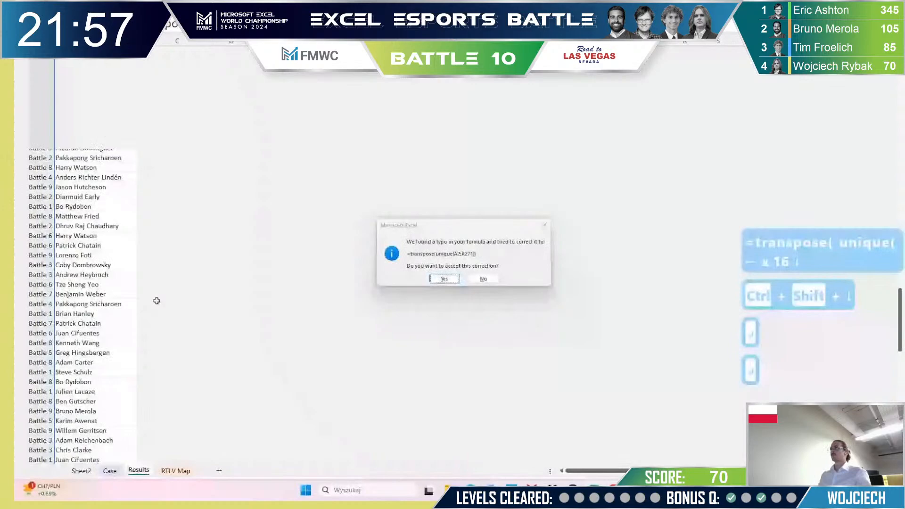
key("Return")
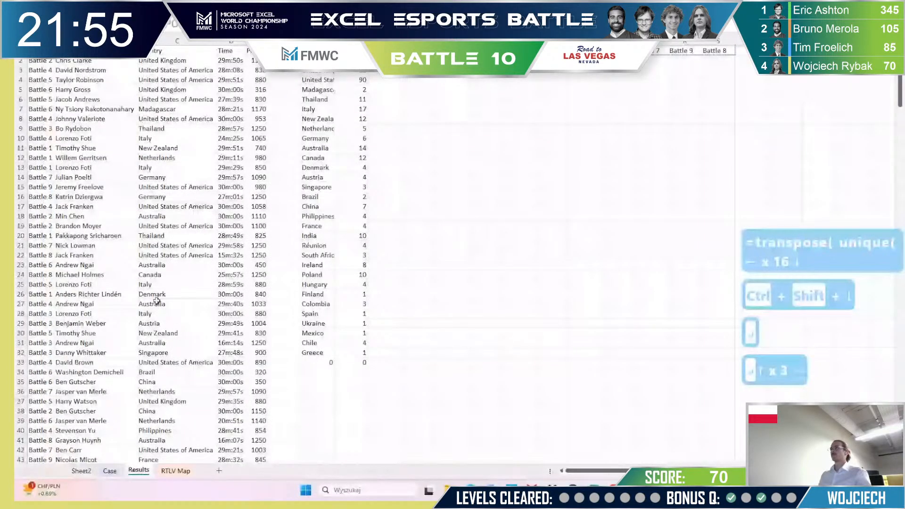
- Copy the row of unique battle names and paste it back as values
key("Left")
key("ctrl+shift+Right")
key("ctrl+c")
key("Right")
key("Left")
key("ctrl+shift+v")
- Move one battle heading from within the row to the cell just before the first heading
key("Right")
key("Right")
key("Right")
key("Right")
key("Right")
key("ctrl+x")
key("ctrl+Left")
key("Left")
key("ctrl+v")
- Shift the out-of-order run of battle headings one cell further along the row to open a gap
key("Right")
key("Right")
key("ctrl+shift+Right")
key("ctrl+x")
key("Right")
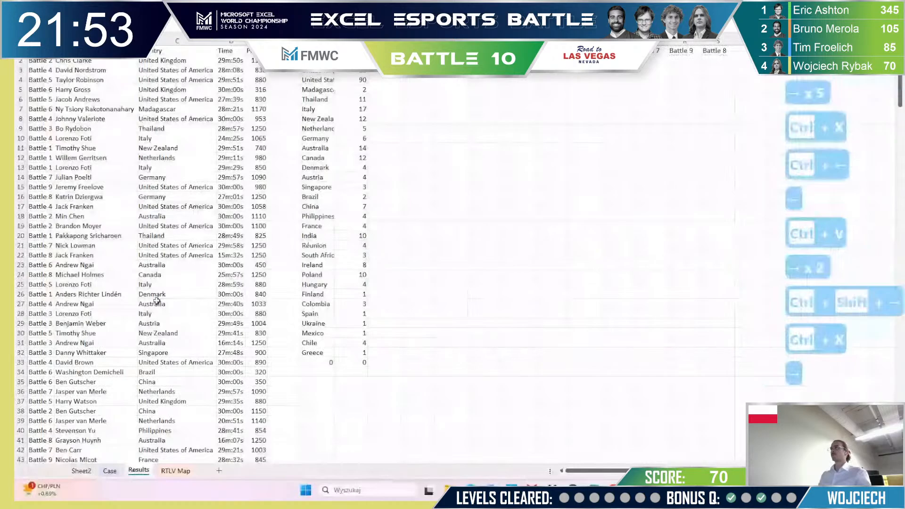
key("ctrl+v")
- Move one battle heading from within the shifted run into the gap before it
key("Right")
key("Right")
key("Right")
key("ctrl+x")
key("ctrl+Left")
key("Left")
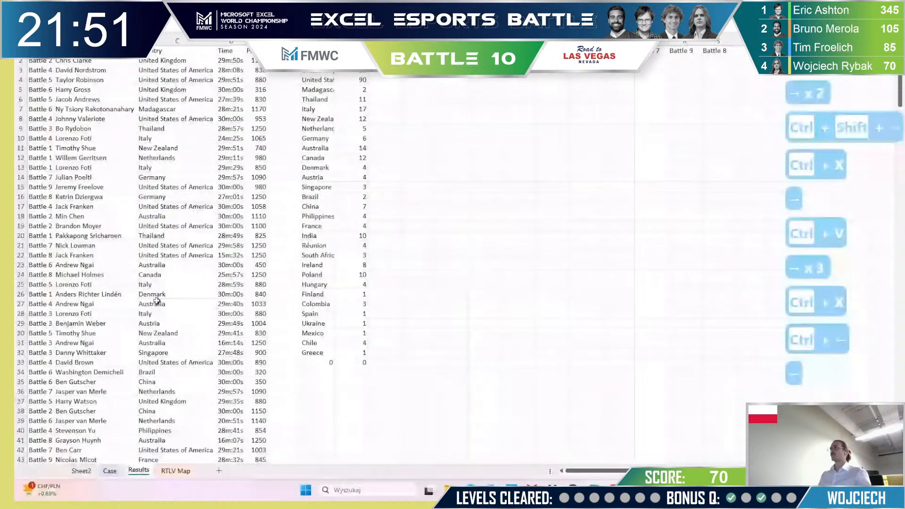
key("Left")
key("ctrl+v")
- Move the last misplaced battle headings so the row runs from Battle 1 to Battle 9, and bold the Battle 8 heading
key("Right")
key("Right")
key("Right")
key("Right")
key("Right")
key("ctrl+x")
key("Left")
key("ctrl+v")
key("Right")
key("Right")
key("Right")
key("ctrl+x")
key("Left")
key("Left")
key("ctrl+v")
key("ctrl+b")
- Start a FILTER formula below the Battle 1 heading with the absolute participant name range B2:B271 as the array
key("Left")
key("Down")
key("Left")
key("Up")
key("Left")
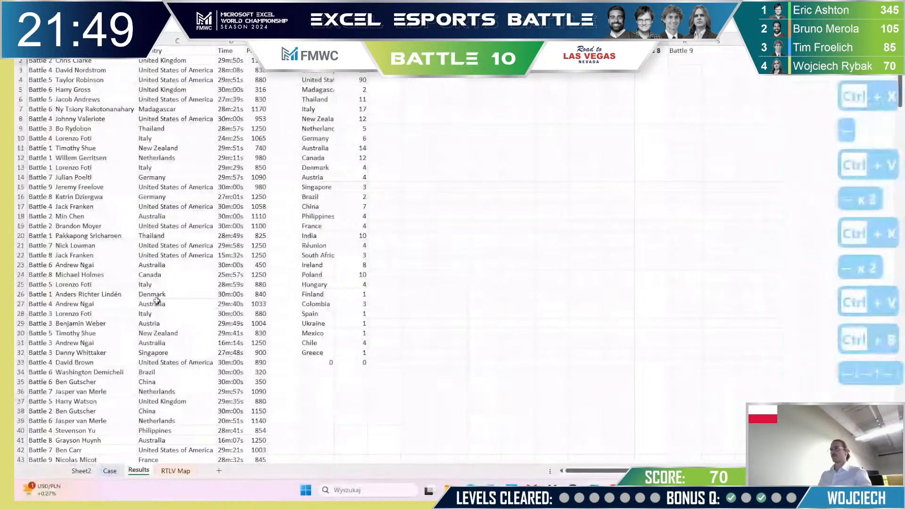
key("Left")
key("Left")
key("Left")
key("Left")
key("Left")
type("=fi")
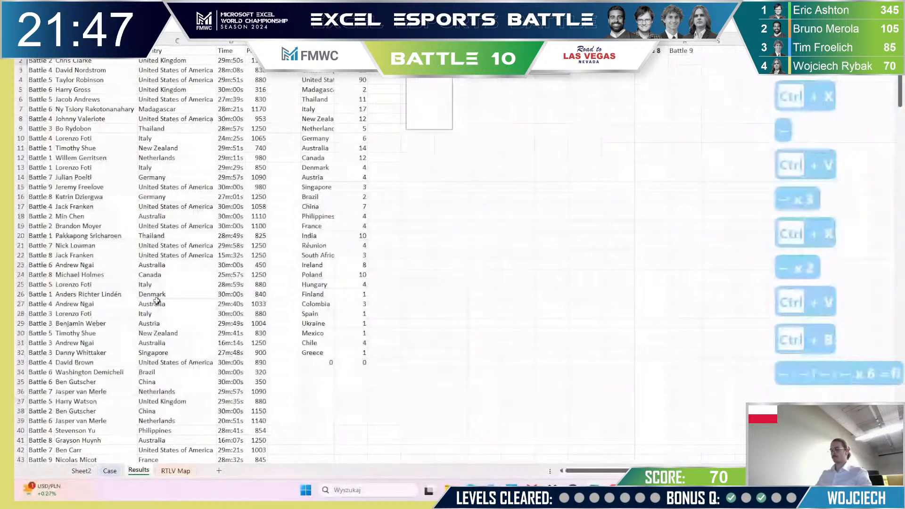
type("lter(")
key("Left")
key("Left")
key("Left")
key("Left")
key("Left")
key("Left")
key("Left")
key("Left")
key("Left")
key("Left")
key("Left")
key("Left")
key("Left")
key("Left")
key("Left")
key("Left")
key("Right")
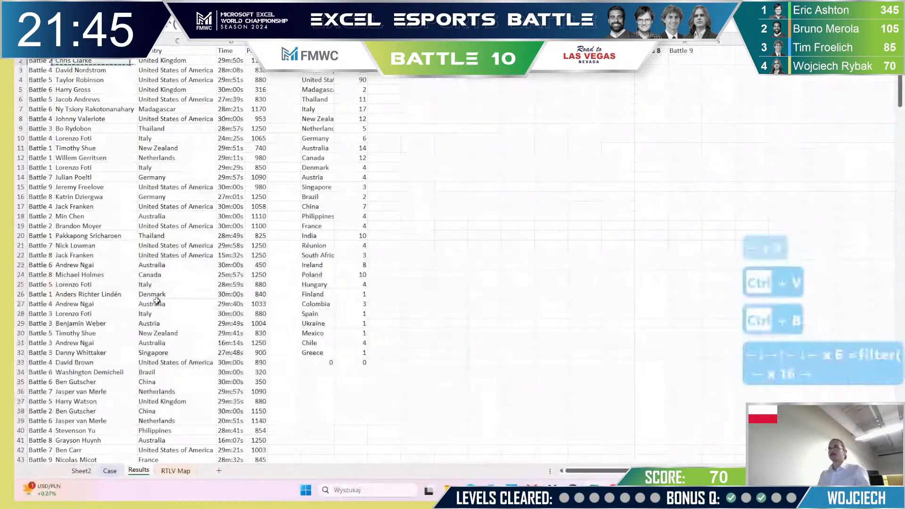
key("ctrl+shift+Down")
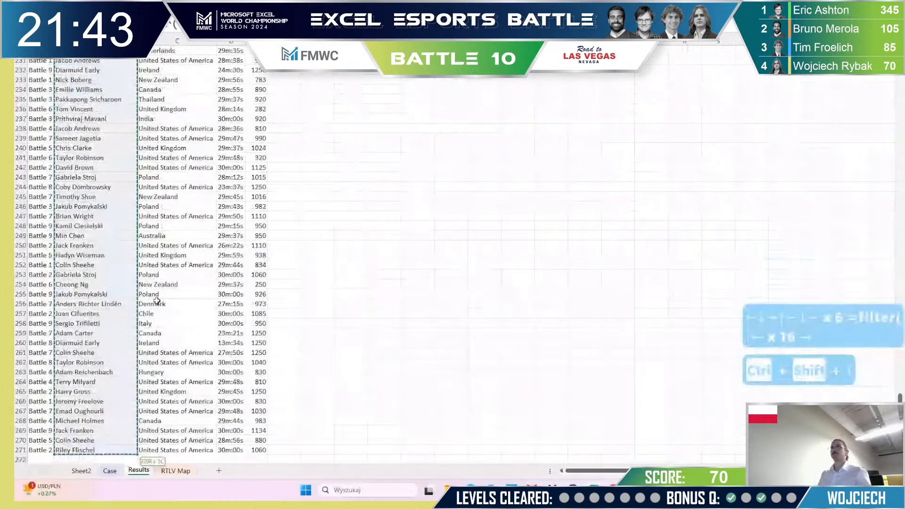
key("F4")
- Add the absolute battle range A2:A271 as the range the FILTER condition tests
type(";")
key("Left")
key("Up")
key("Left")
key("ctrl+Left")
key("ctrl+Left")
key("ctrl+Left")
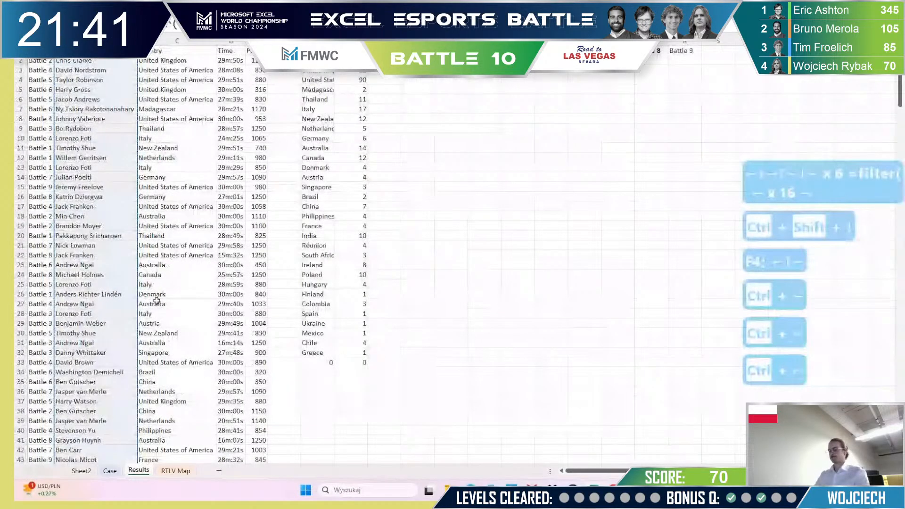
key("Down")
key("ctrl+shift+Down")
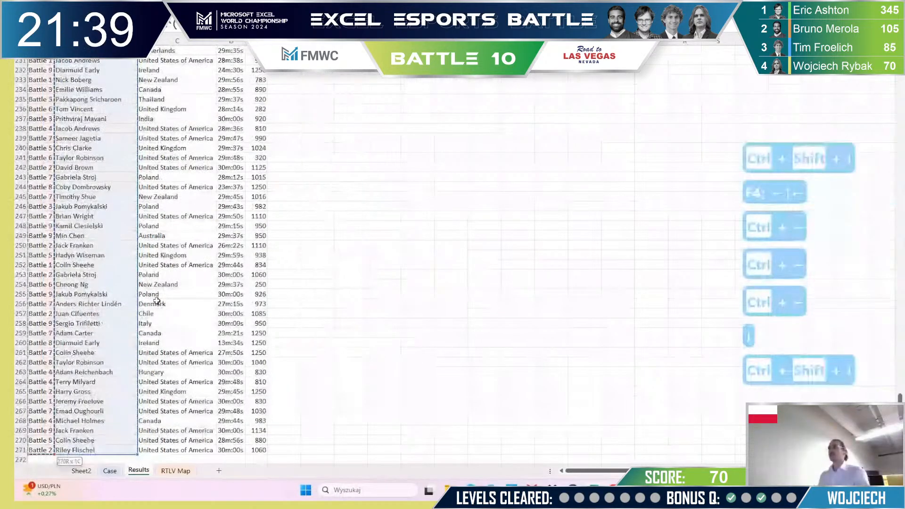
key("F4")
- Complete the FILTER condition by comparing the battle range with heading J$1, replacing the mistaken semicolon with an equals sign
type(";")
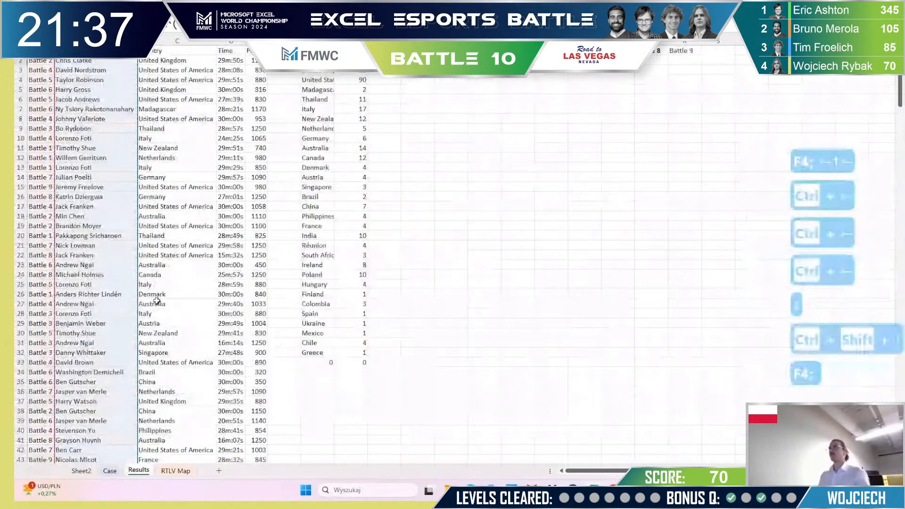
key("Up")
key("F4")
key("F4")
key("Return")
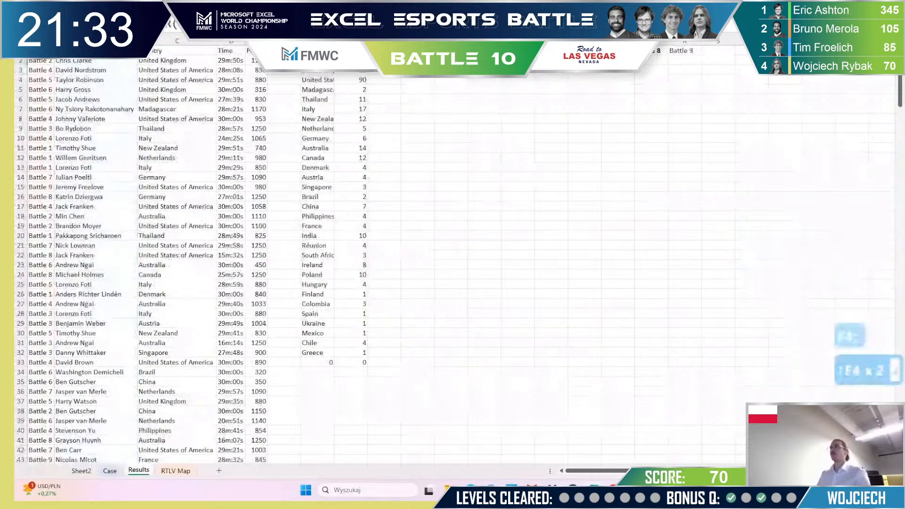
key("BackSpace")
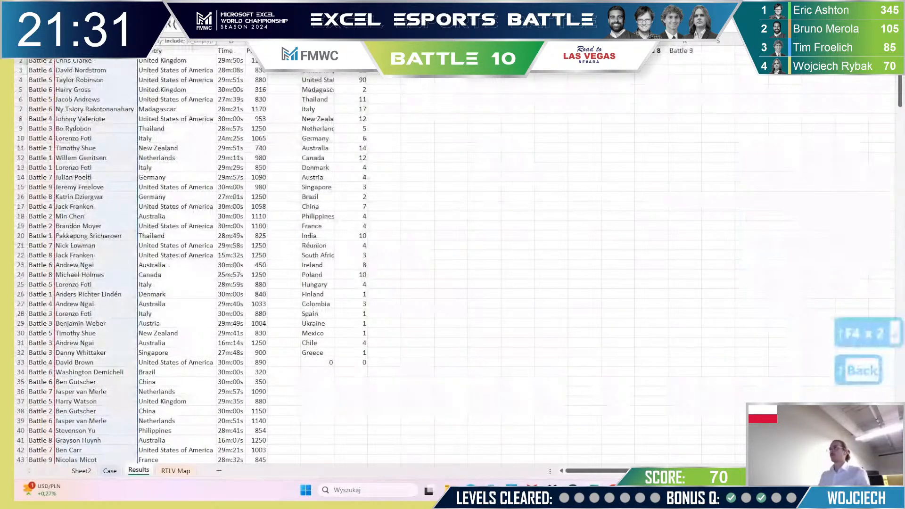
key("Return")
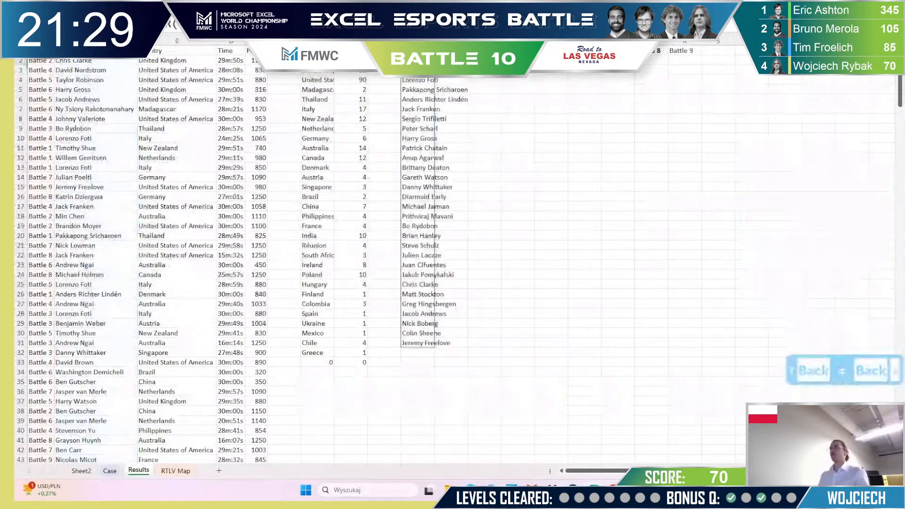
- Fill the FILTER formula across the row under all headings through Battle 9
key("shift+Right")
key("shift+Right")
key("shift+Right")
key("shift+Right")
key("shift+Right")
key("shift+Right")
key("shift+Right")
key("shift+Right")
key("ctrl+r")
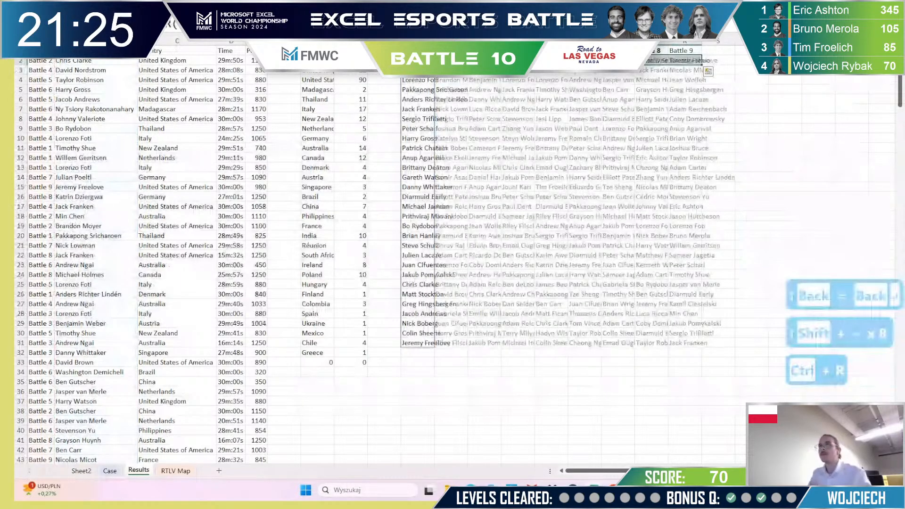
- Return to the Case sheet and select the Level 1 answer cell for Battle 2
key("ctrl+Page_Up")
key("ctrl+Page_Up")
key("ctrl+Page_Down")
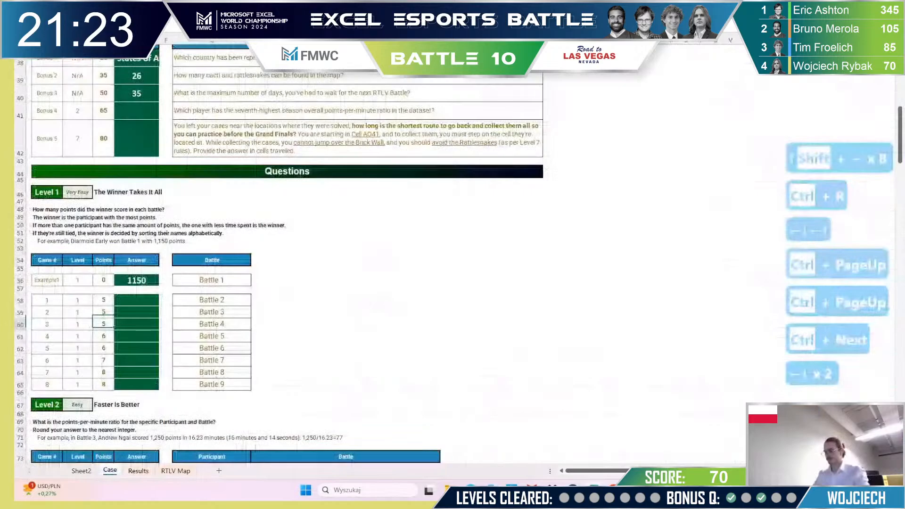
key("Up")
key("Up")
key("Right")
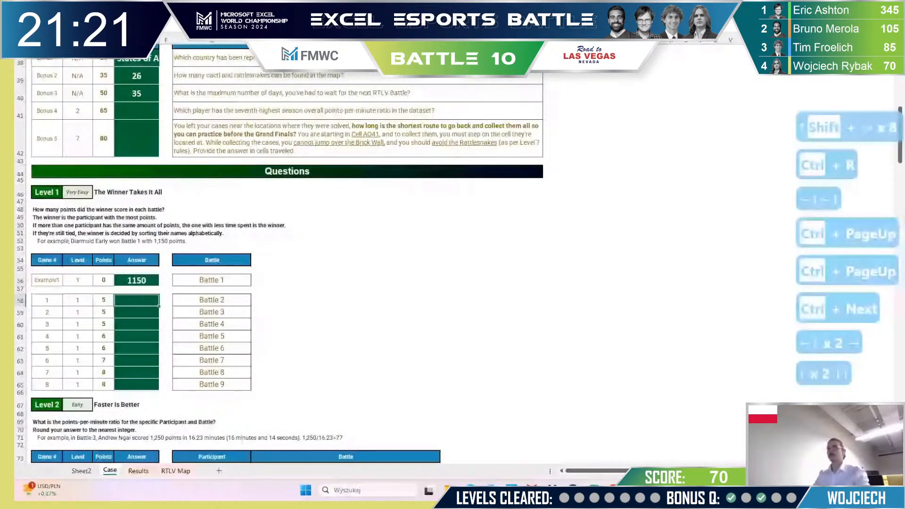
type("=sumifs(")
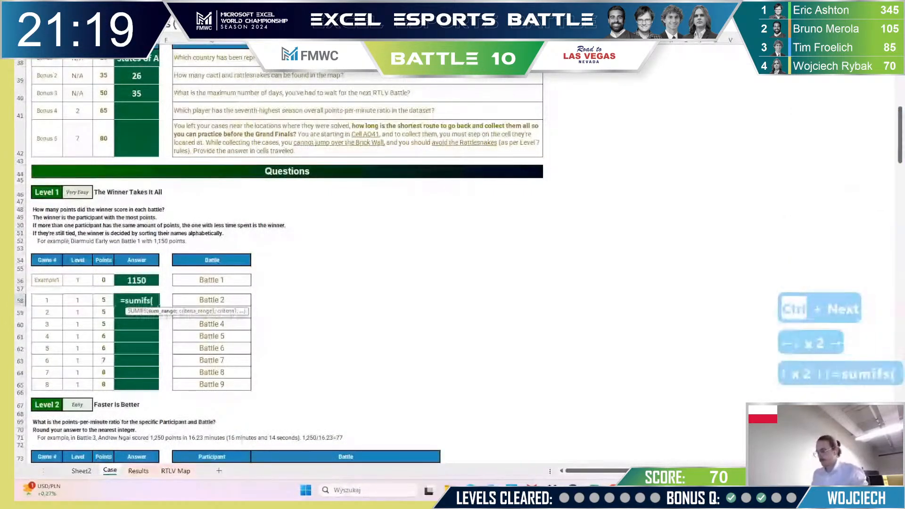
key("Escape")
key("Escape")
- Start a MAXIFS formula for Battle 2 with Results!$E:$E as the max range and Results!$A:$A as the criteria range
type("=maxifs(")
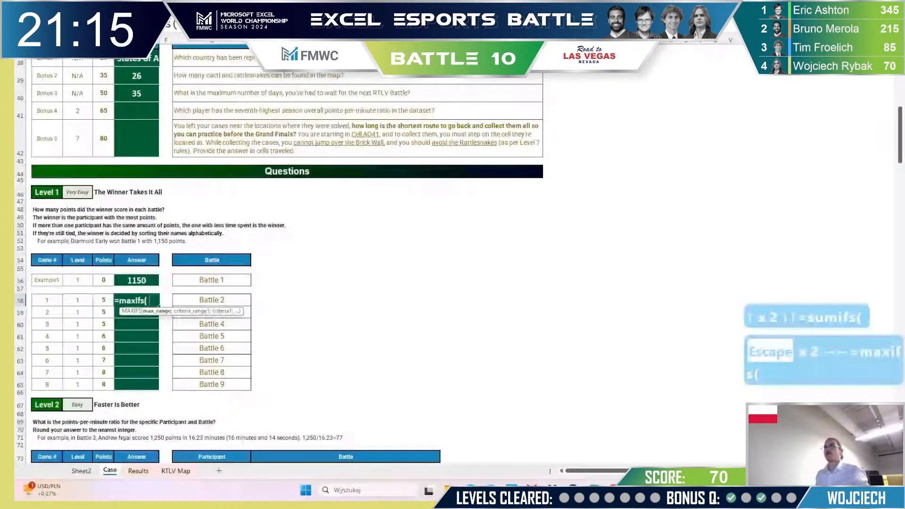
key("ctrl+Page_Down")
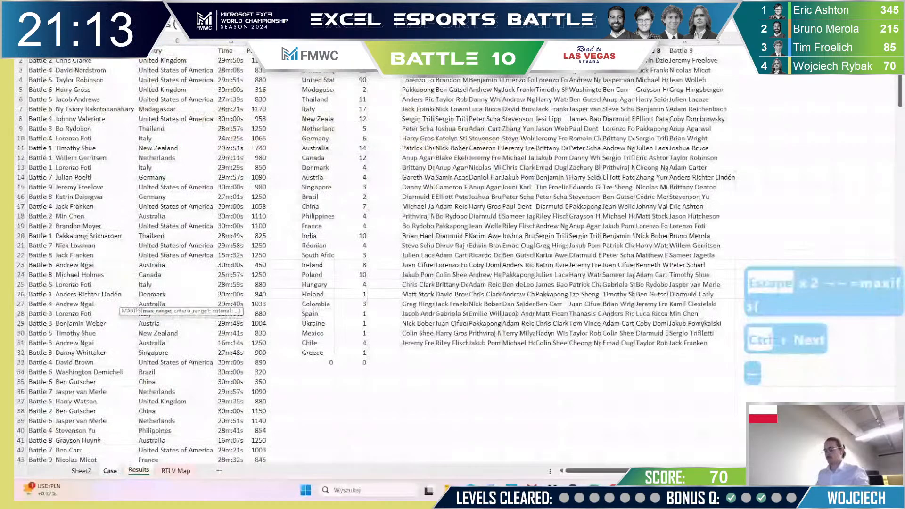
key("Left")
key("Left")
key("Left")
key("ctrl+space")
key("F4")
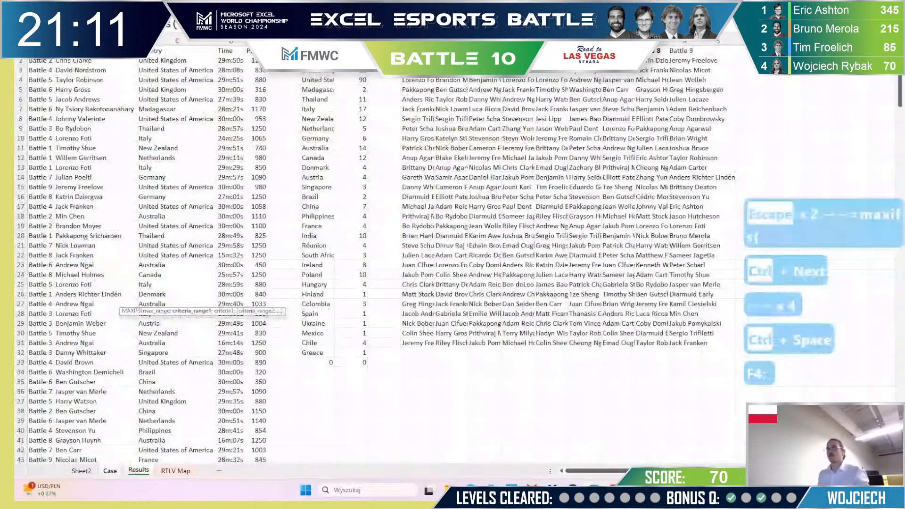
key("Left")
key("Left")
key("ctrl+space")
key("F4")
type(";")
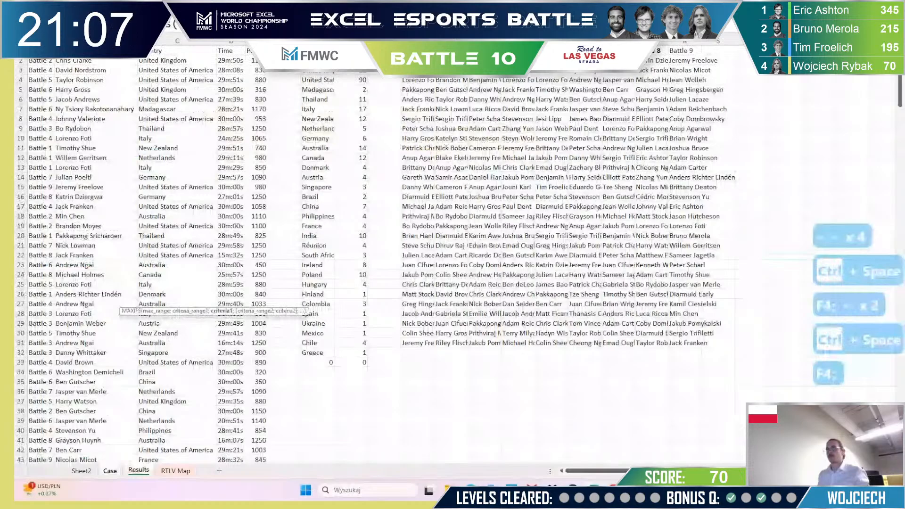
- Complete the MAXIFS formula with the Battle 2 name cell on the Case sheet as its criterion
key("ctrl+Page_Up")
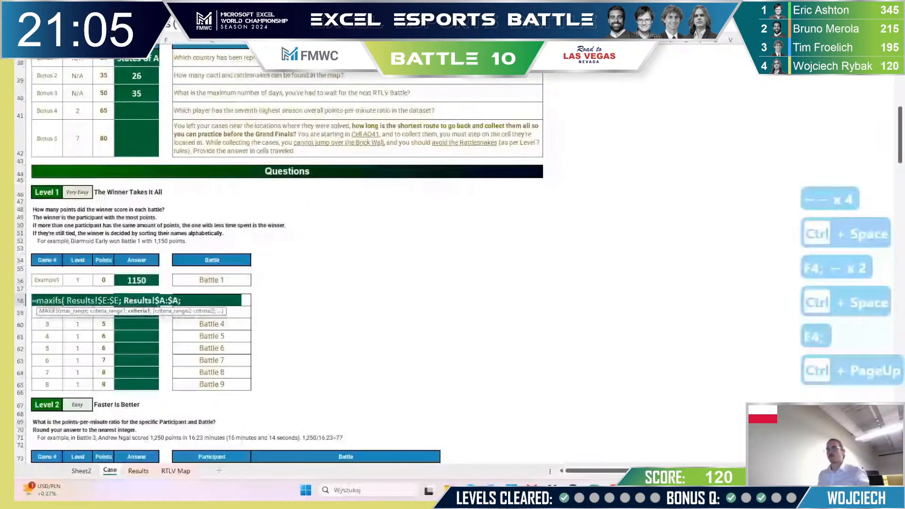
key("Right")
key("Right")
key("Return")
- Fill the Level 1 answer formula down through Battle 9 and paste the answers back as values
key("Left")
key("ctrl+Down")
key("Right")
key("ctrl+shift+Up")
key("ctrl+d")
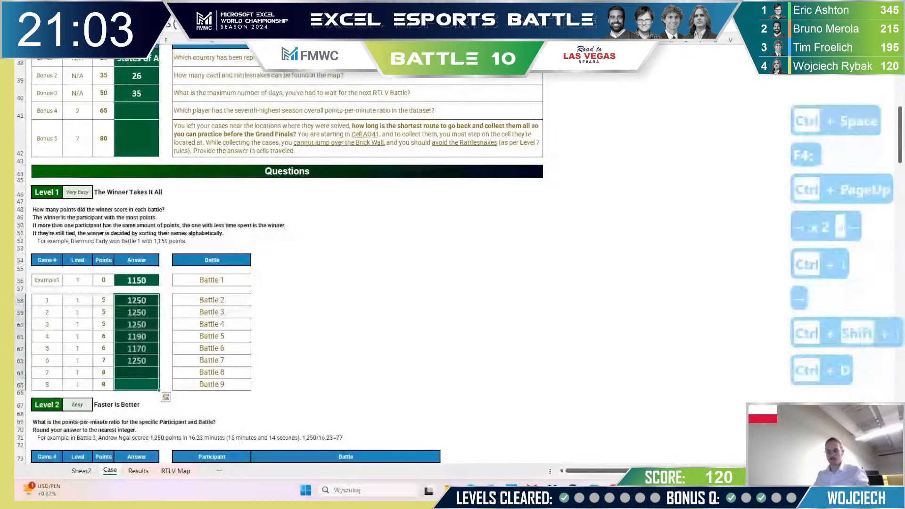
key("ctrl+c")
key("ctrl+shift+v")
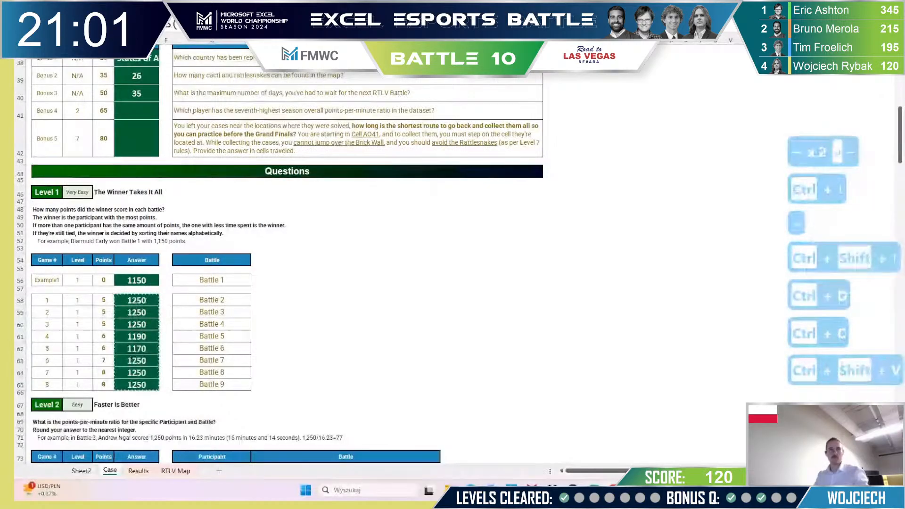
scroll(463, 326, "down", 2)
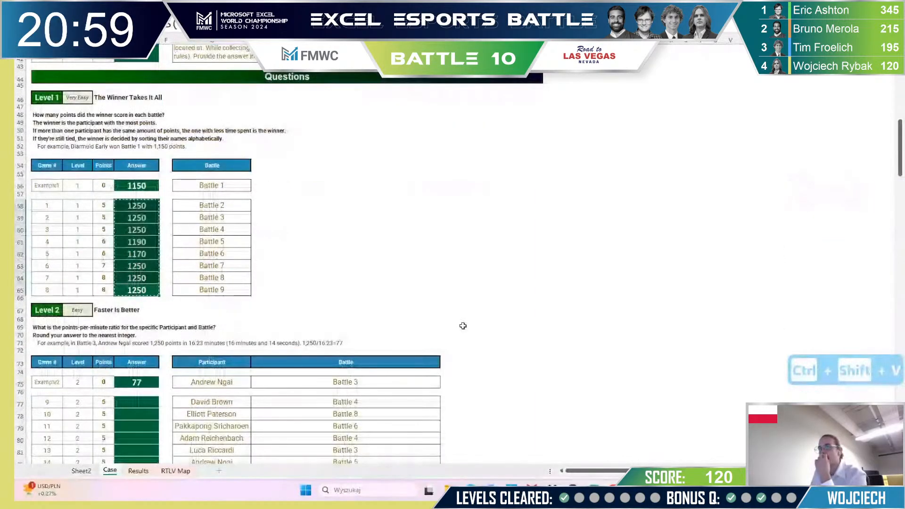
scroll(463, 325, "down", 3)
left_click(142, 307)
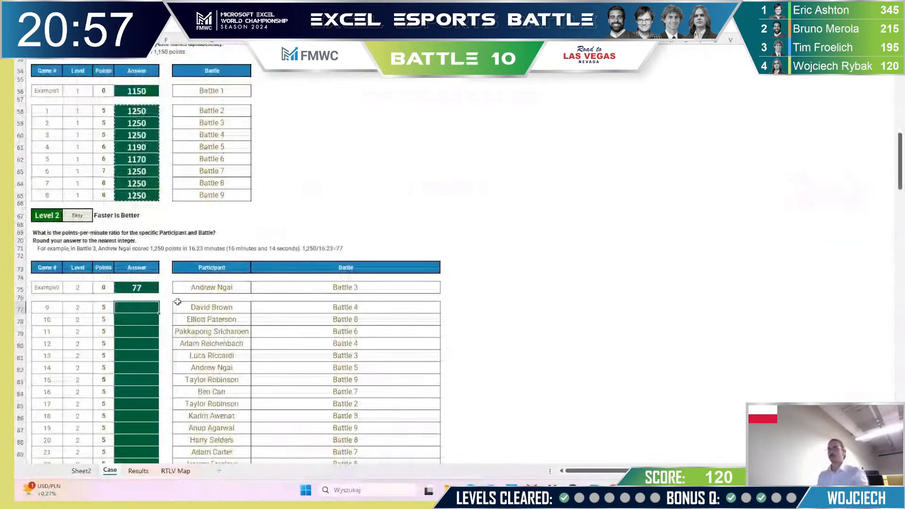
type("=sumifs(")
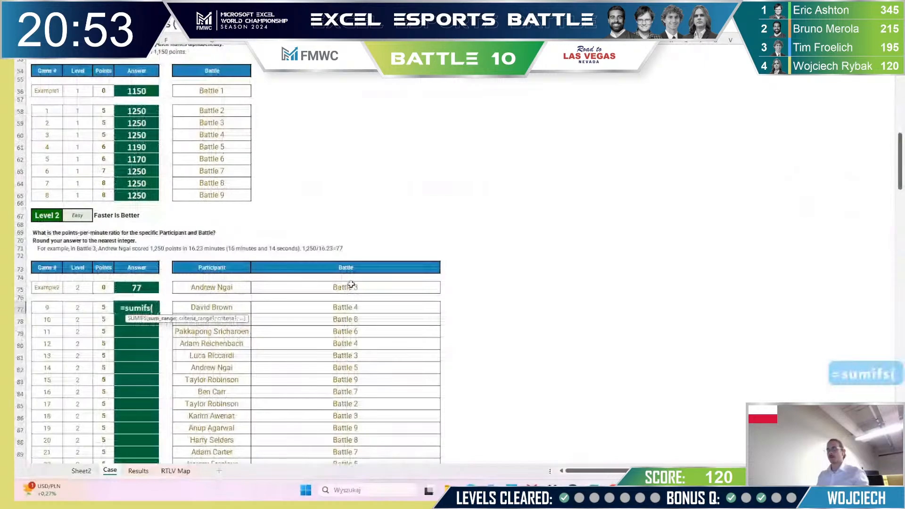
key("Escape")
key("Escape")
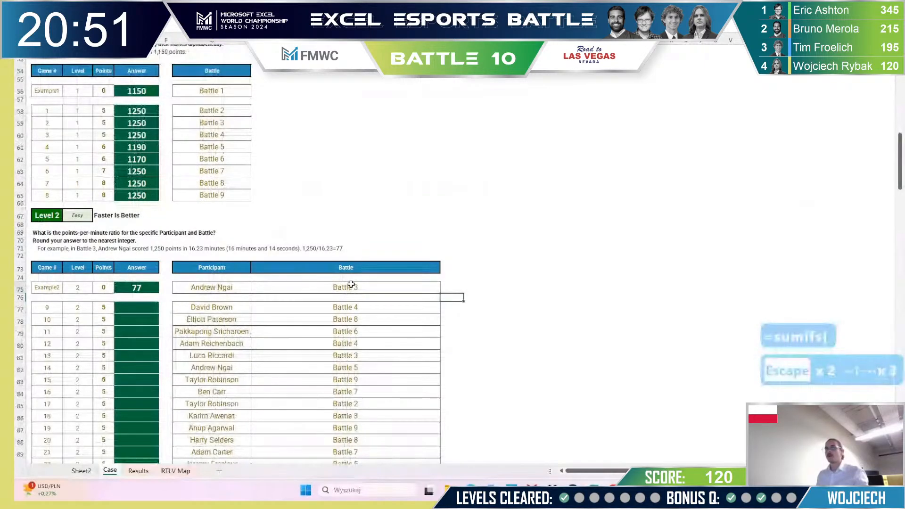
- Start a SUMIFS formula in J75 beside the Level 2 example row, with Results!$B:$B as its first argument
key("Up")
key("Right")
type("=sumifs(")
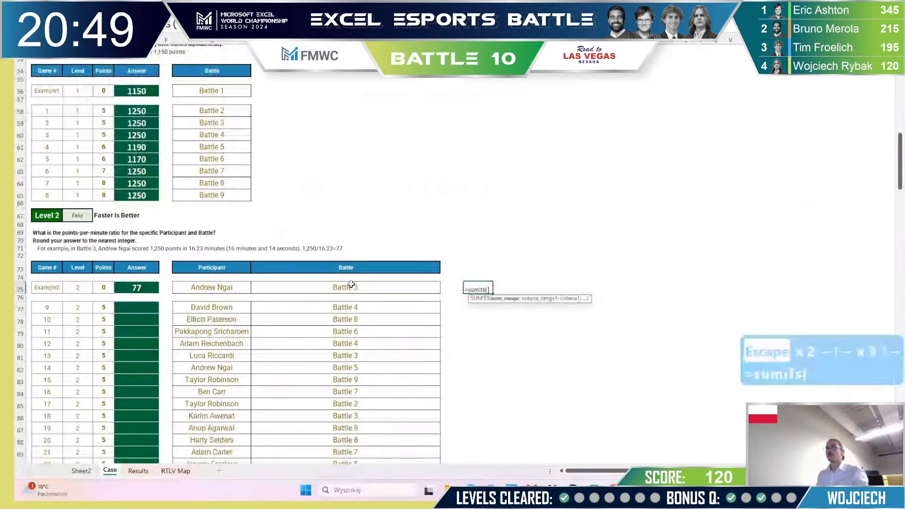
key("ctrl+Page_Down")
key("ctrl+Page_Up")
key("ctrl+Page_Up")
key("ctrl+Page_Down")
key("ctrl+Page_Down")
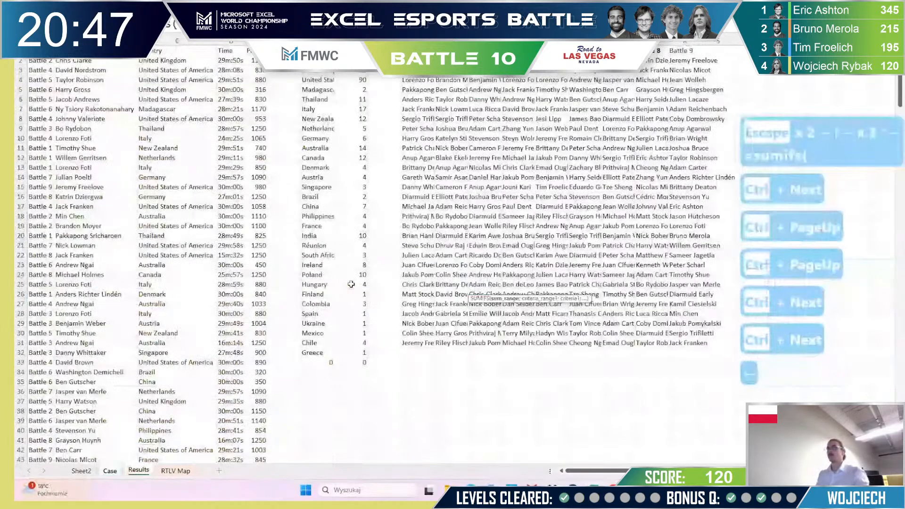
key("Right")
key("Left")
key("Left")
key("Right")
key("ctrl+space")
key("F4")
type(";")
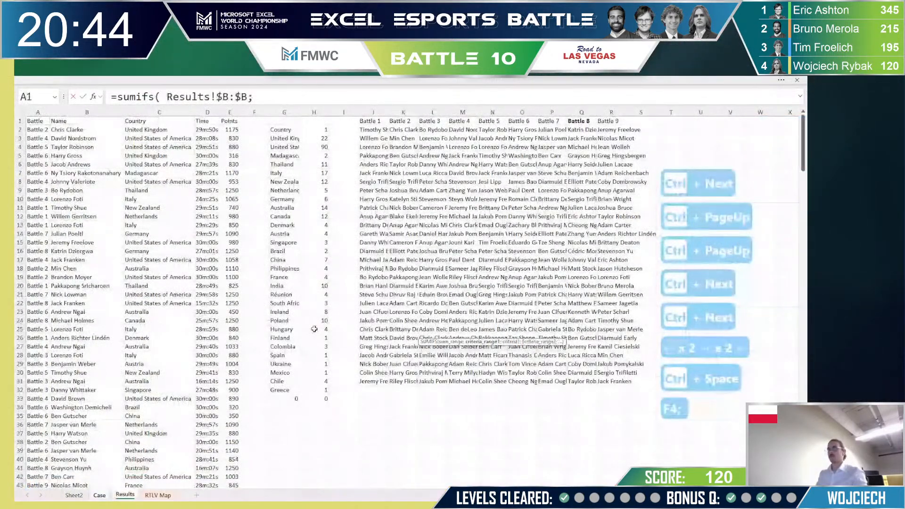
- Add the example participant cell Case!$G75 and the range Results!$A:$A as the next SUMIFS arguments
key("ctrl+Page_Up")
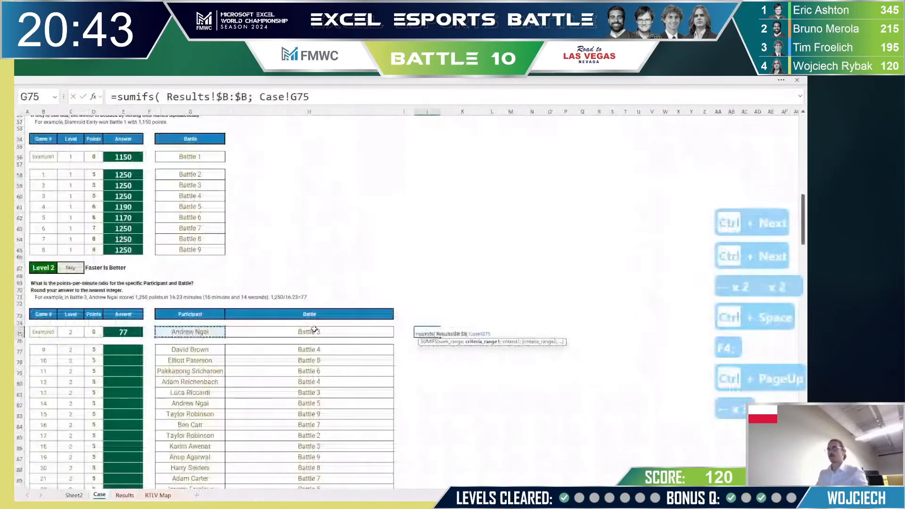
key("F4")
key("F4")
key("F4")
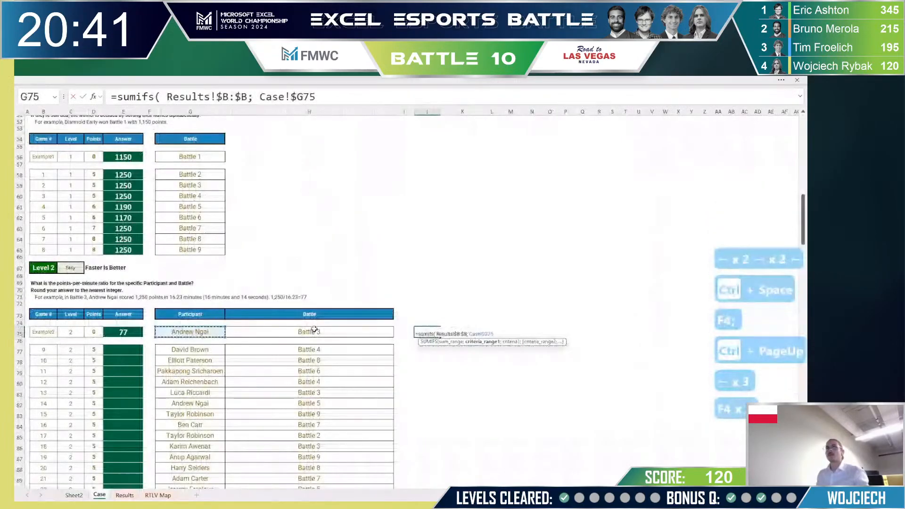
type(";")
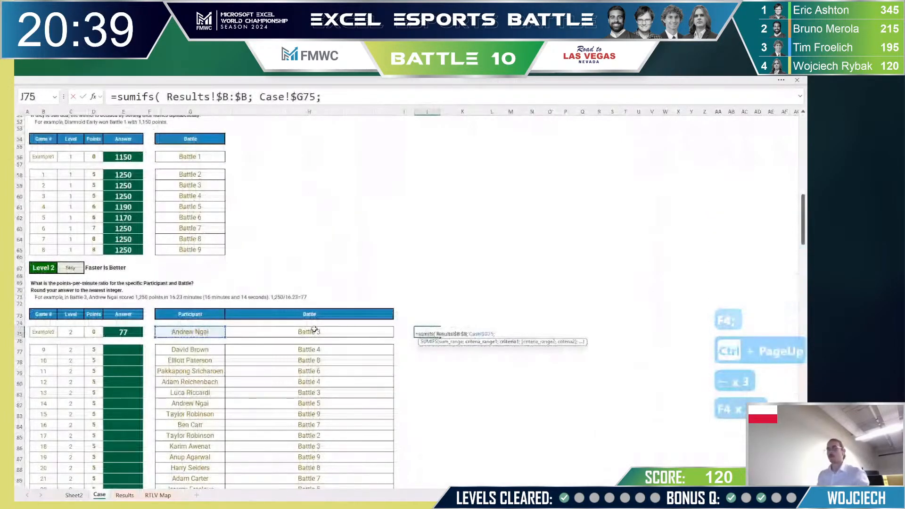
key("ctrl+Page_Down")
key("ctrl+space")
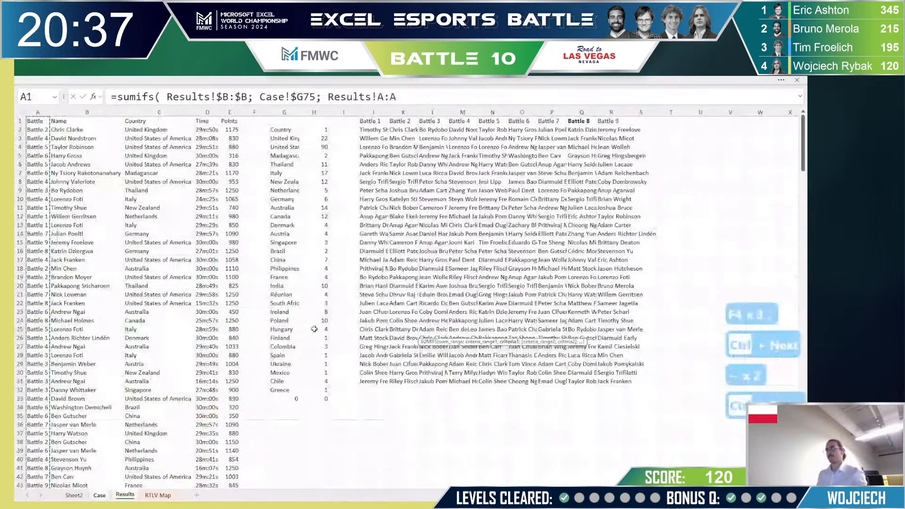
key("F4")
type(";")
- Add the example battle cell Case!$H75 to the SUMIFS formula, close its parenthesis and reopen the arguments for editing
key("ctrl+Page_Up")
left_click(315, 330)
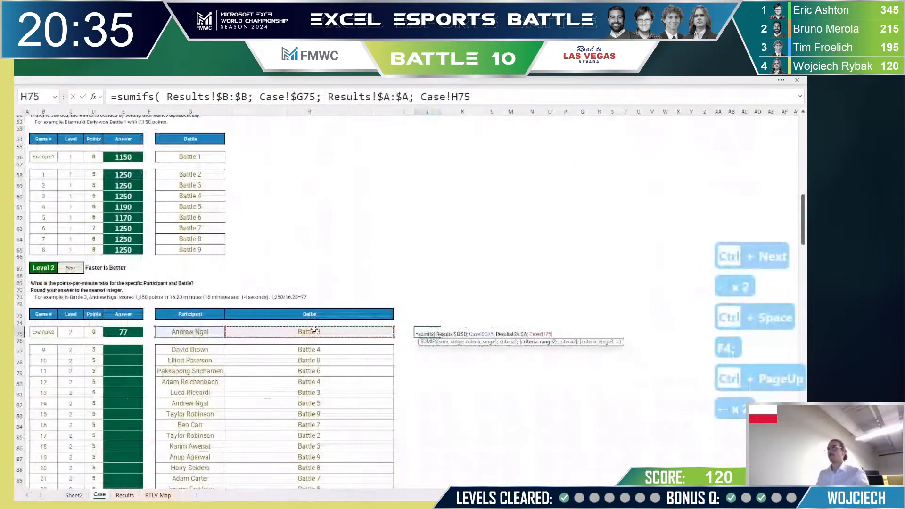
key("F4")
key("F4")
key("F4")
type(")")
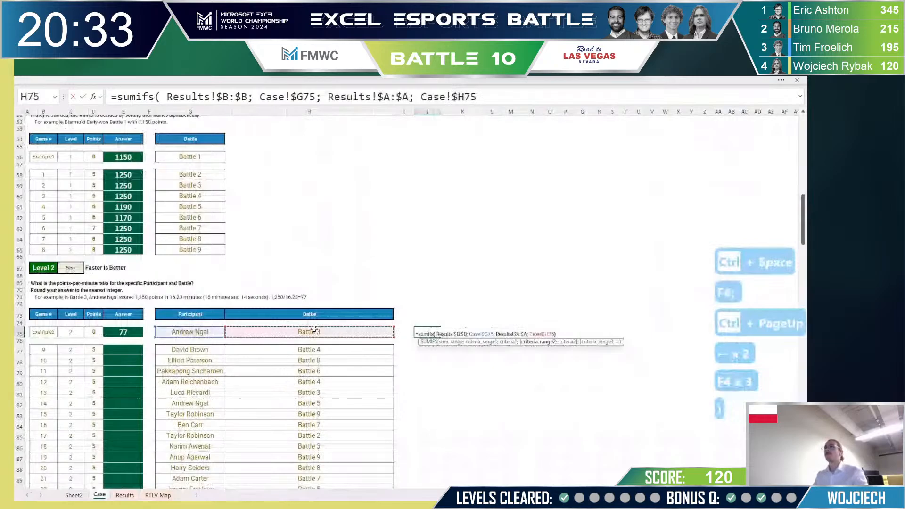
left_click(405, 97)
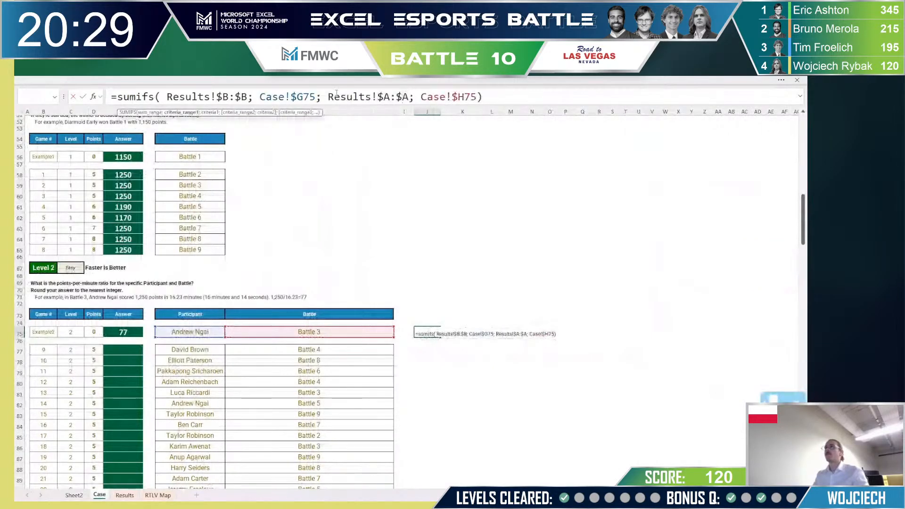
type(";")
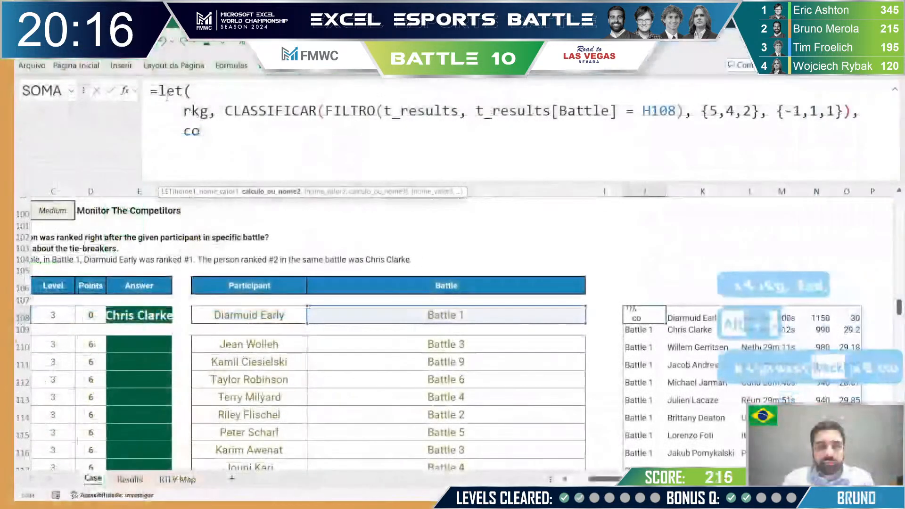
- Complete the Level 3 LET formula in J108 with CORRESPX(G108, ÍNDICE(rkg, , 2)) to find the participant's rank
type("rrespx(")
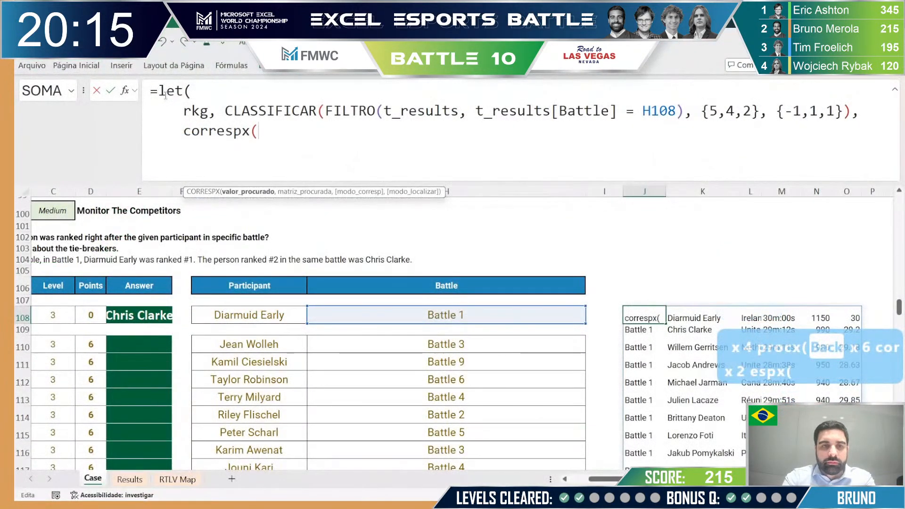
left_click(287, 315)
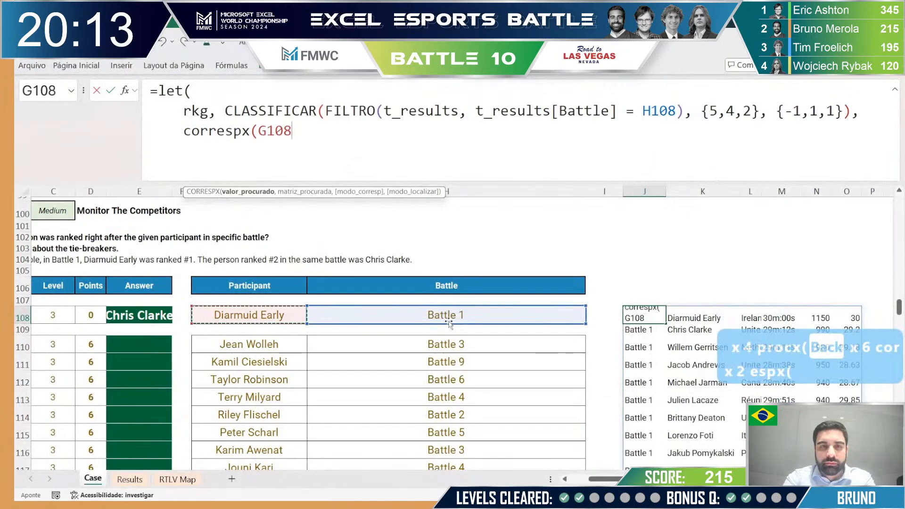
type(",")
key("BackSpace")
key("BackSpace")
type(", ")
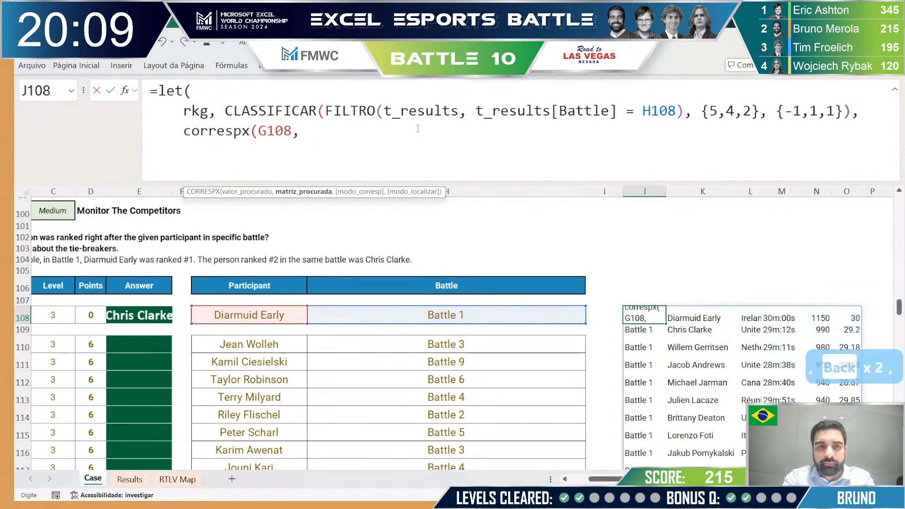
type("índice(rkg, ")
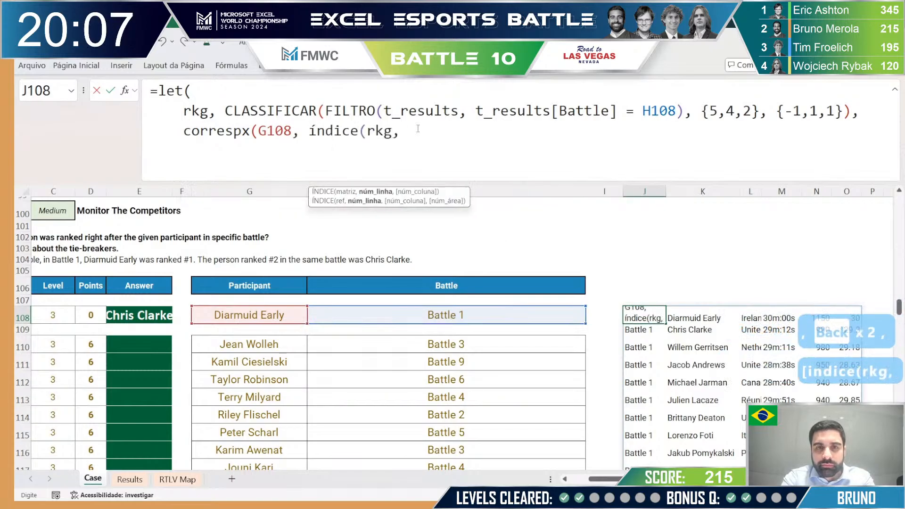
type(", 2)")
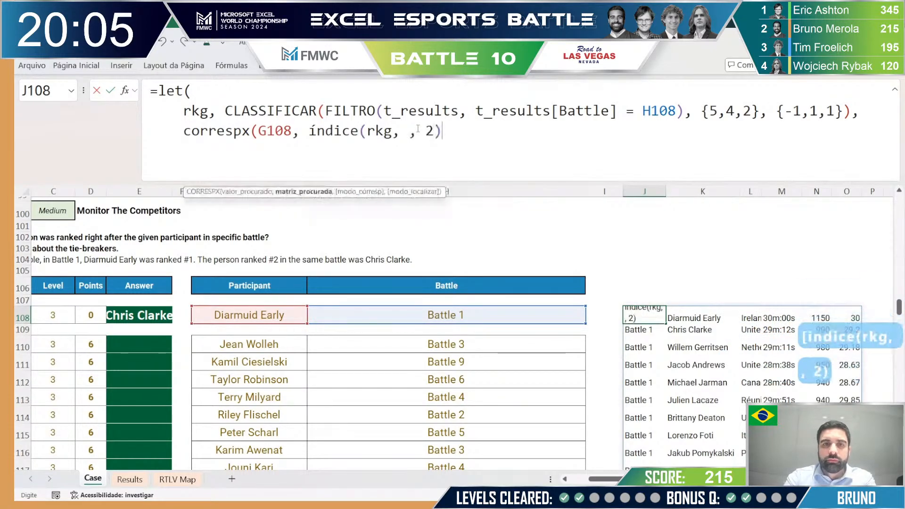
type("))")
key("Return")
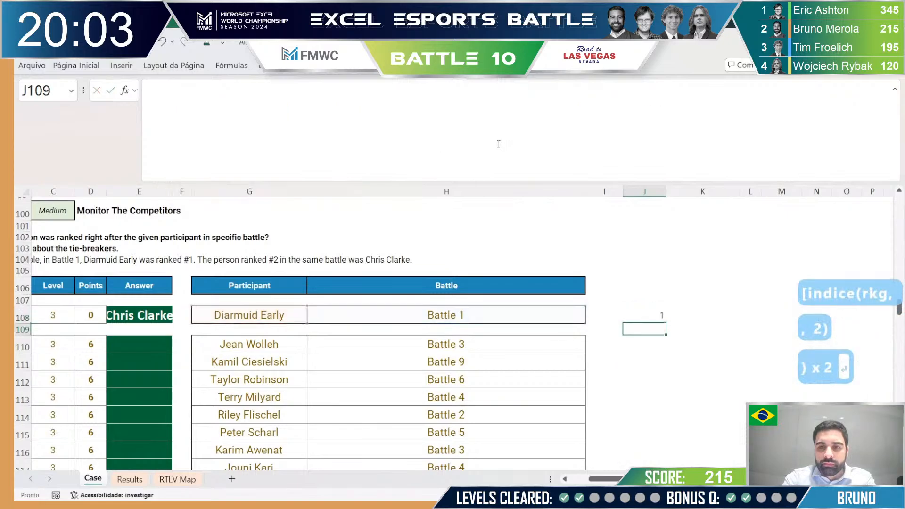
key("Up")
key("Left")
key("Up")
key("Right")
key("Right")
key("Down")
key("Left")
key("Down")
- Wrap the CORRESPX part of J108 in ÍNDICE with array rkg and column 2, adding 1 to the matched row
key("Up")
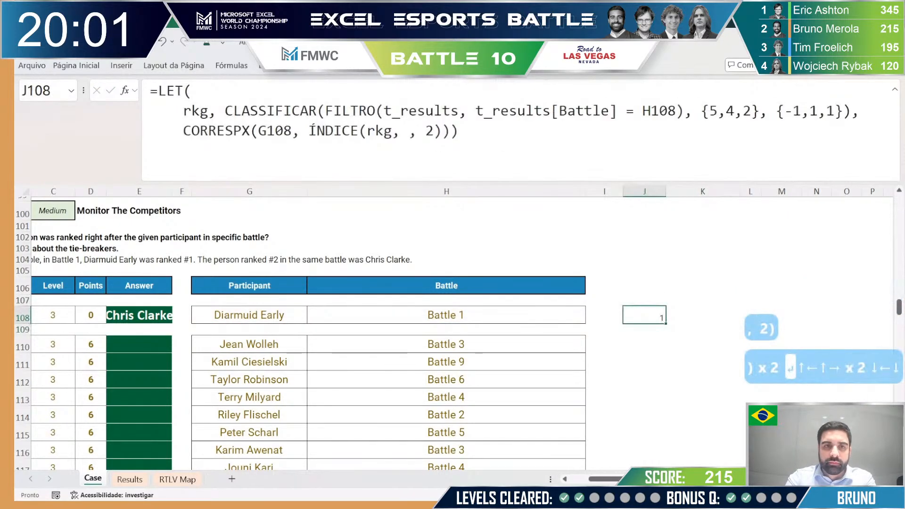
left_click(184, 131)
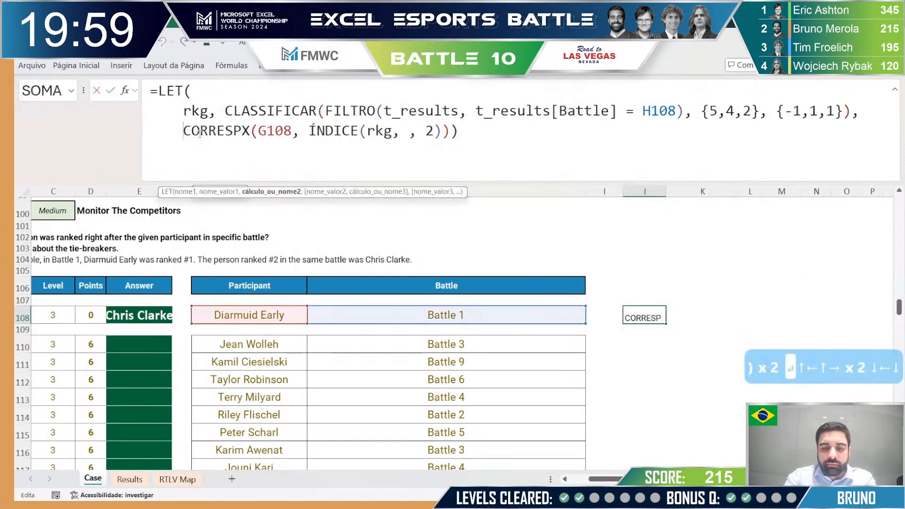
type("índice(")
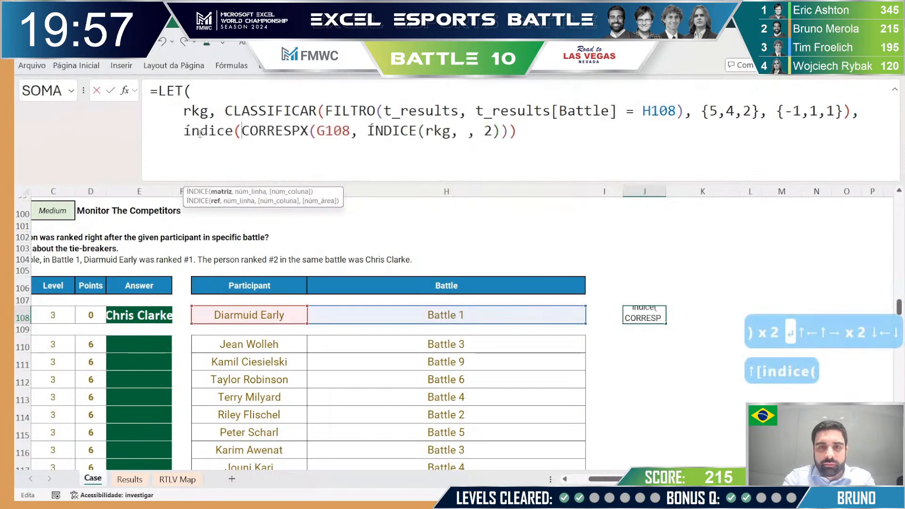
type("rkg,")
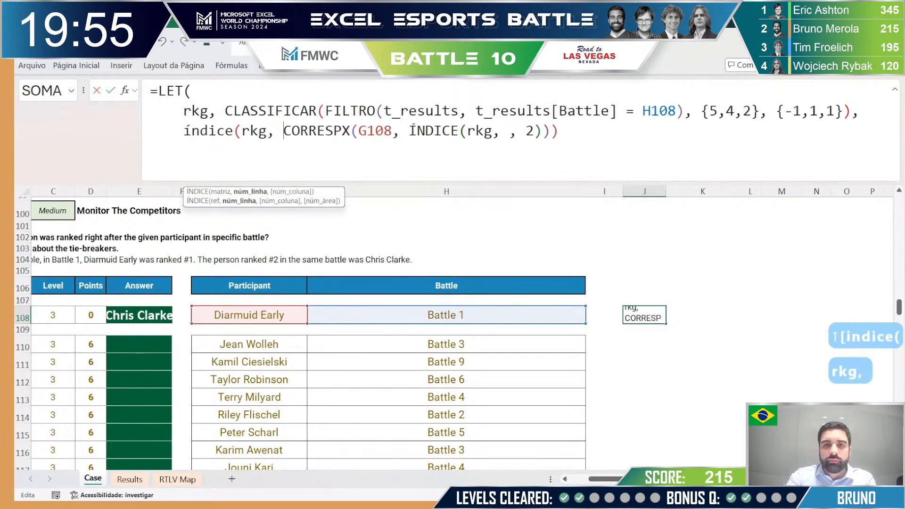
left_click(543, 132)
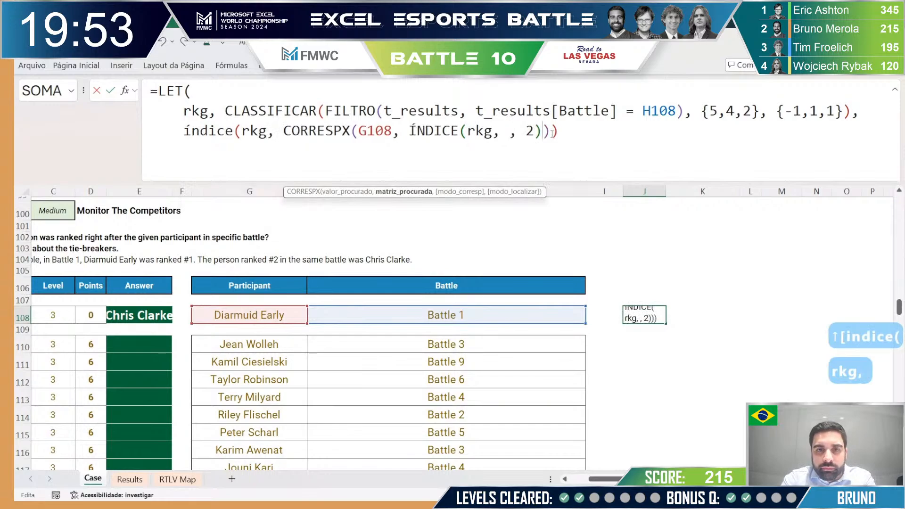
type(", ")
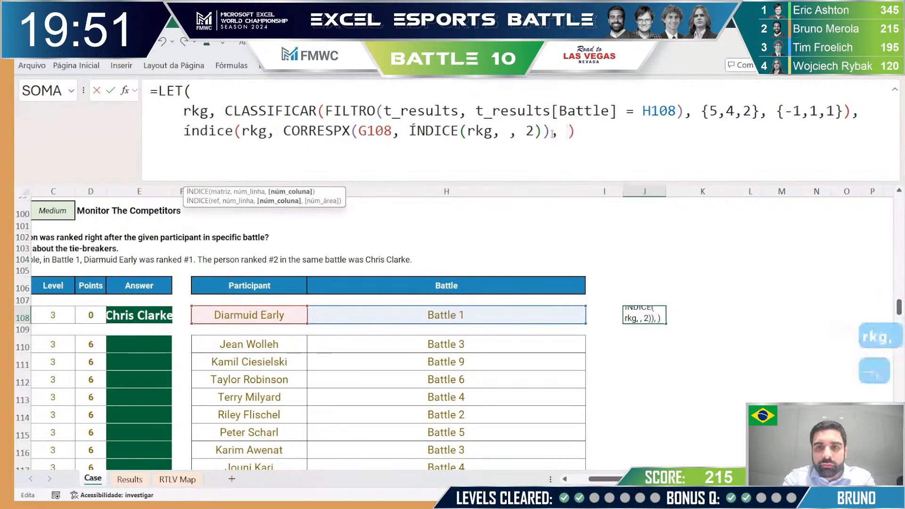
type("2)")
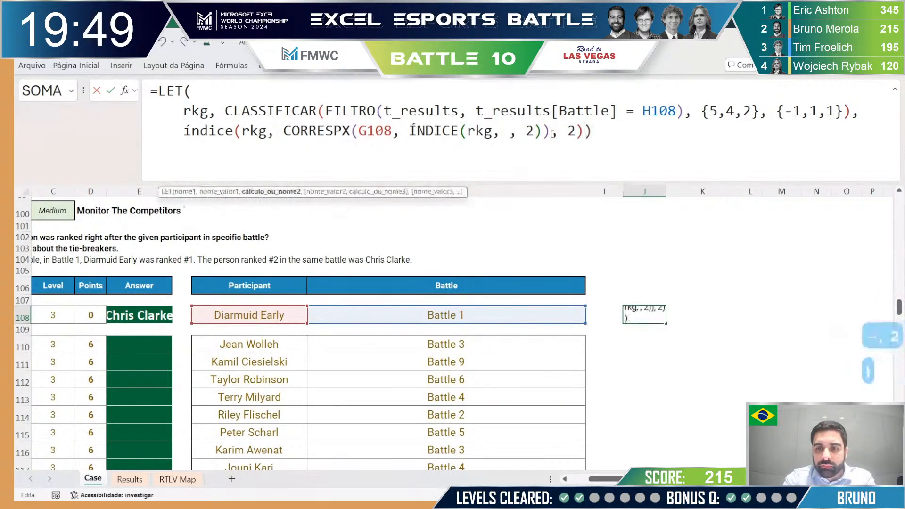
key("ctrl+Return")
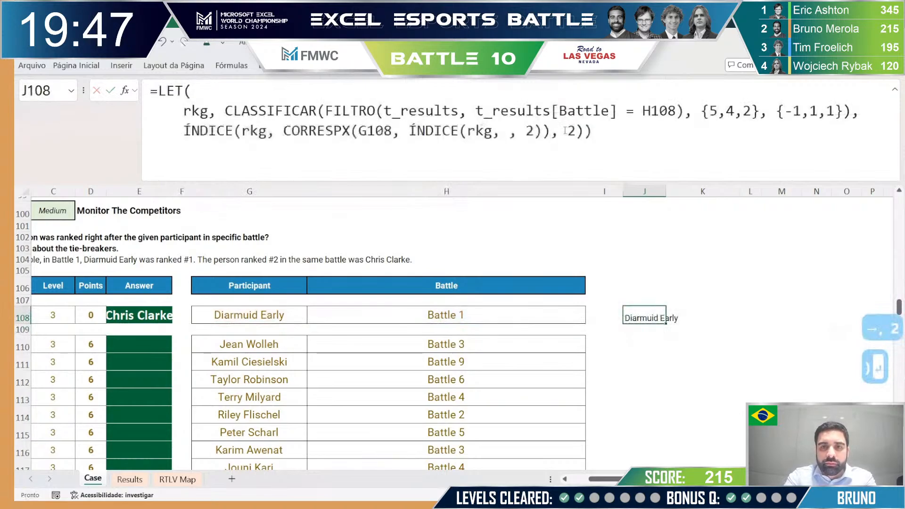
left_click(565, 131)
key("Return")
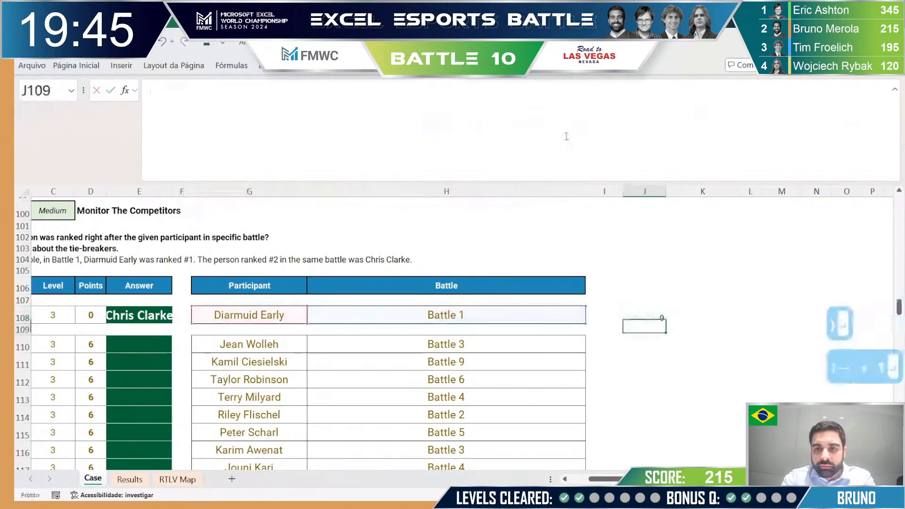
- Copy the text of the LET formula in J108 into the Level 3 example answer cell E108
key("Up")
key("ctrl+Left")
left_click(566, 135)
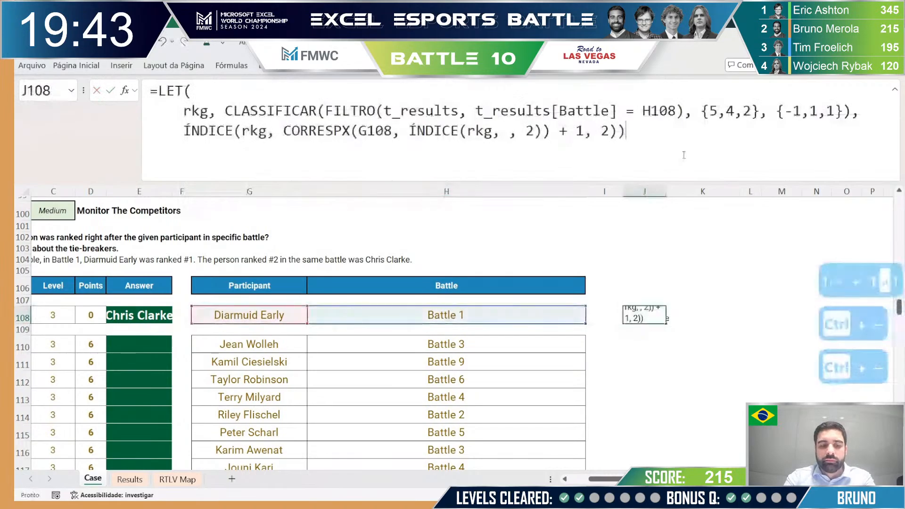
key("ctrl+a")
key("ctrl+c")
key("Escape")
key("ctrl+Left")
key("ctrl+Left")
key("Left")
key("Left")
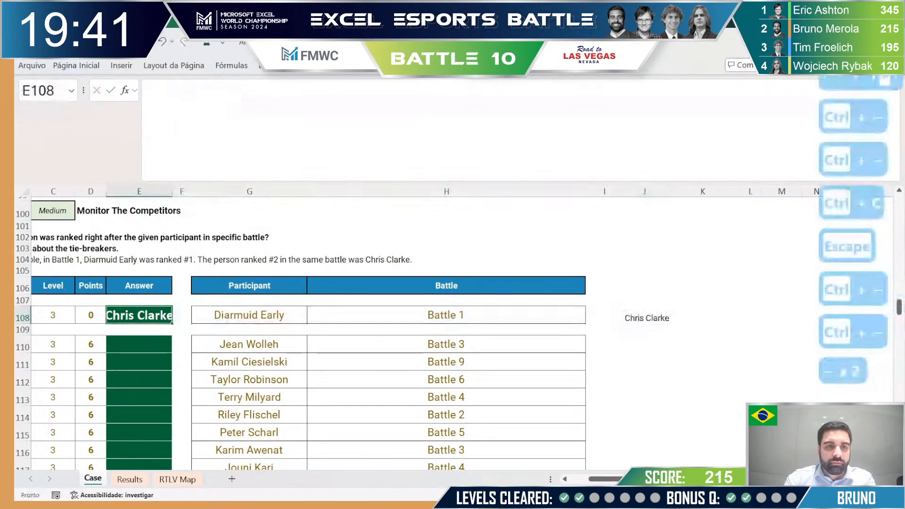
left_click_drag(257, 159, 15, 156)
key("ctrl+v")
key("Return")
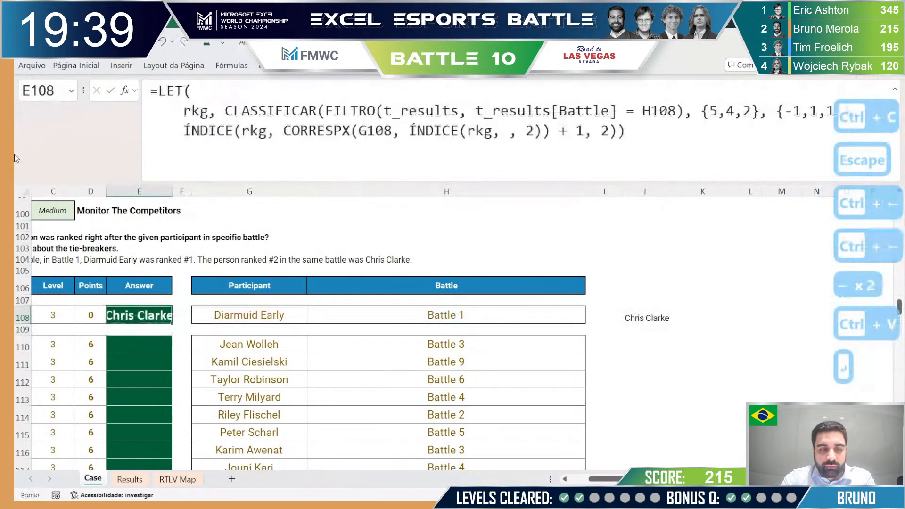
- Copy the E108 formula into all Level 3 answer cells, E110 to E129
key("ctrl+c")
key("Down")
key("Down")
key("Left")
key("ctrl+Down")
key("Right")
key("ctrl+shift+Up")
key("shift+Down")
key("shift+Down")
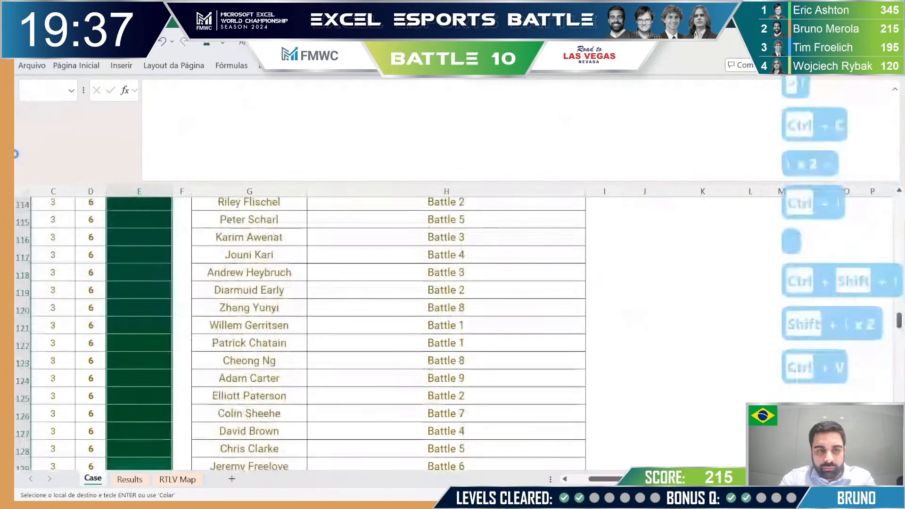
key("ctrl+v")
- Check the cell references of the formula in the first Level 3 answer cell, E110
key("ctrl+Up")
key("Up")
key("Up")
key("Right")
key("Down")
key("Left")
key("Down")
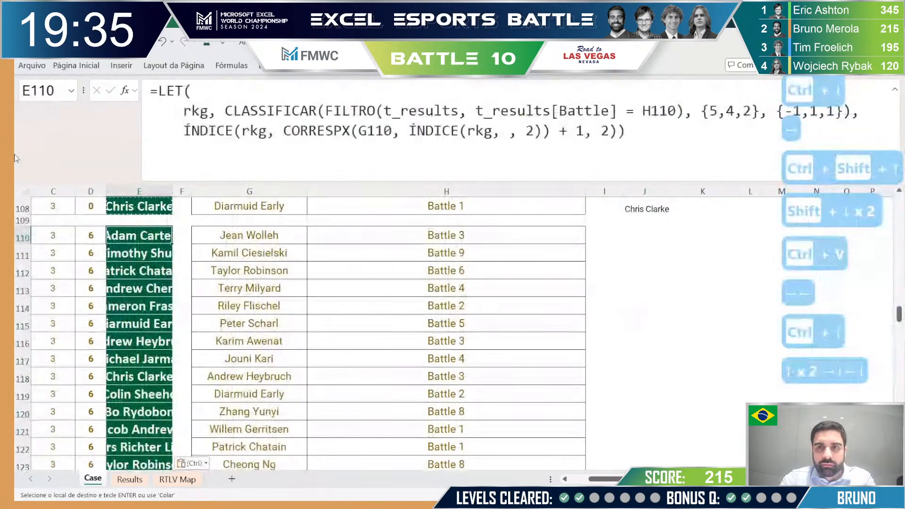
key("F2")
key("Escape")
- Copy the Level 3 answers and paste them as values into the online Answers workbook, starting at E54
key("ctrl+shift+Down")
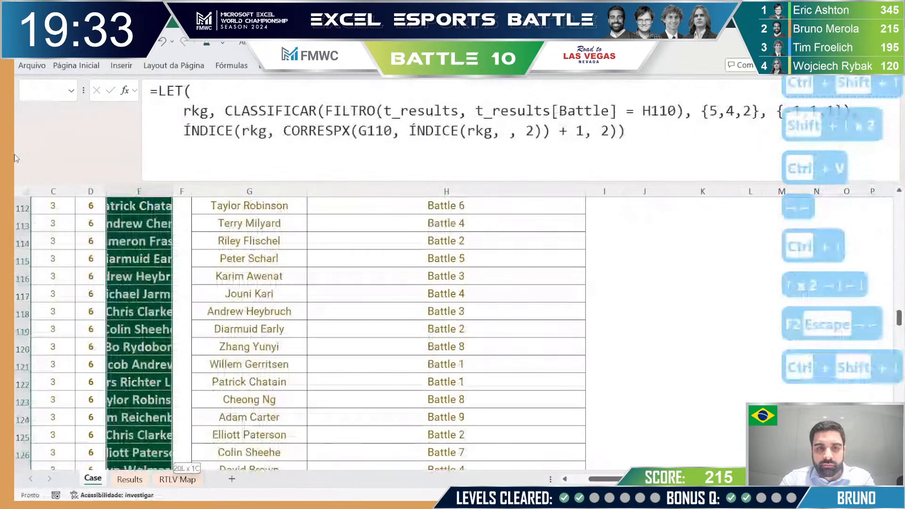
key("ctrl+c")
key("alt+Tab")
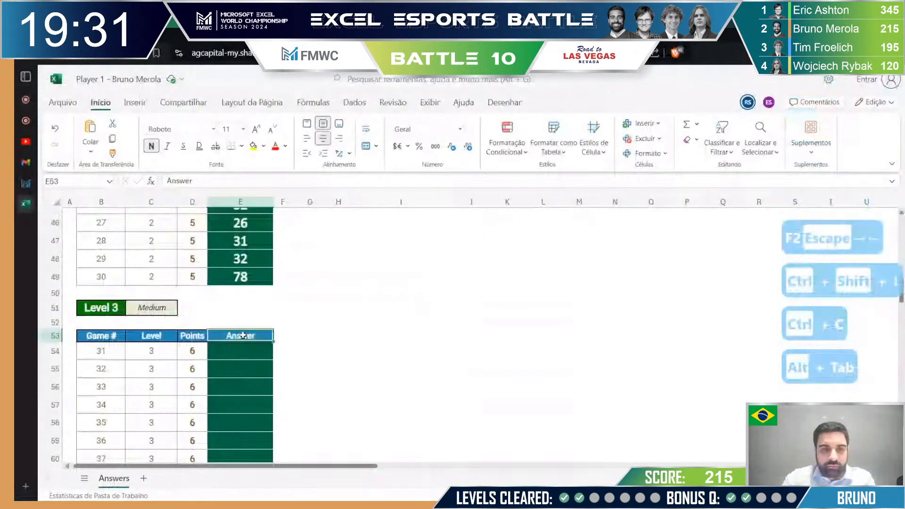
key("Down")
key("ctrl+shift+v")
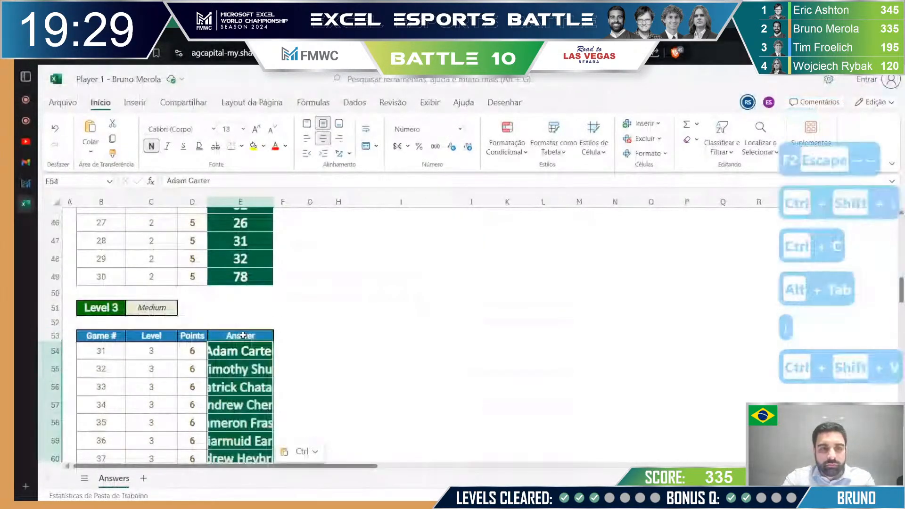
- Select the first empty Level 4 answer cell in the Answers sheet
scroll(243, 332, "down", 8)
left_click(243, 317)
left_click(243, 312)
left_click(246, 259)
left_click(245, 246)
- Open the YouTube live stream of the battle, reload its page and return to the Case sheet in Excel
mouse_move(27, 144)
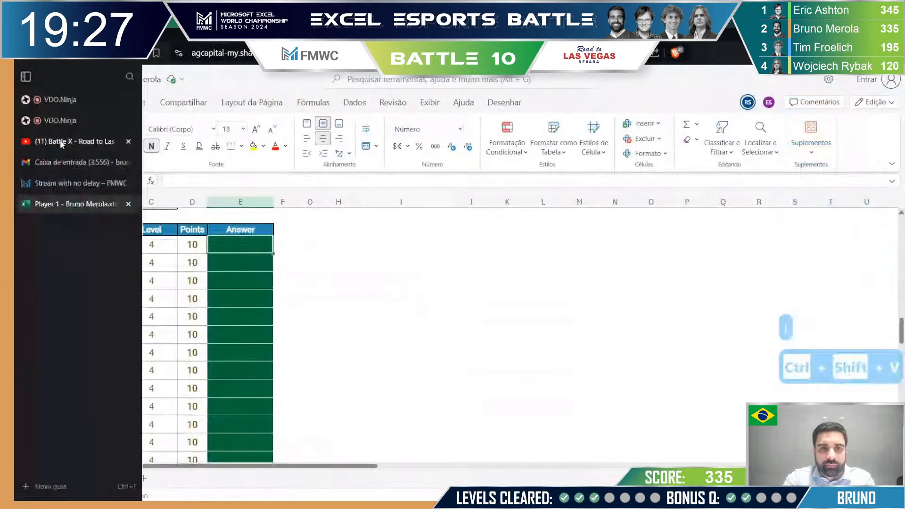
left_click(62, 142)
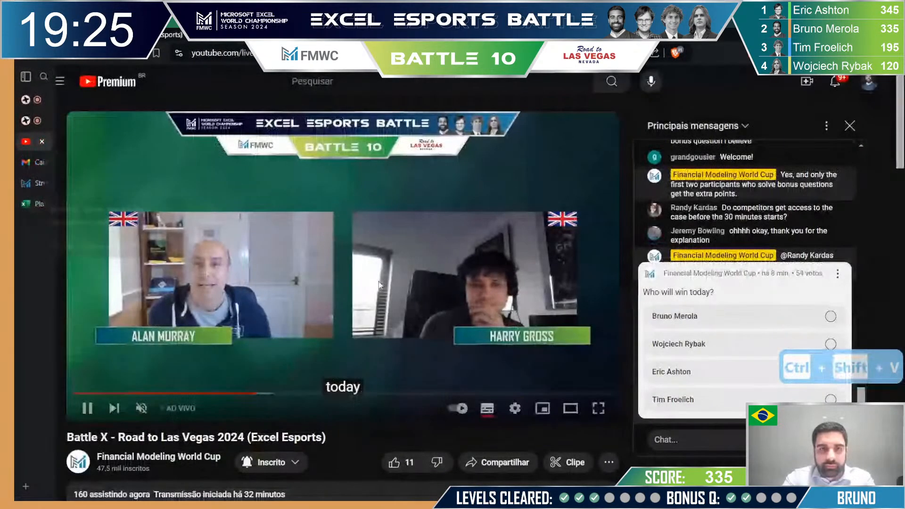
left_click(377, 53)
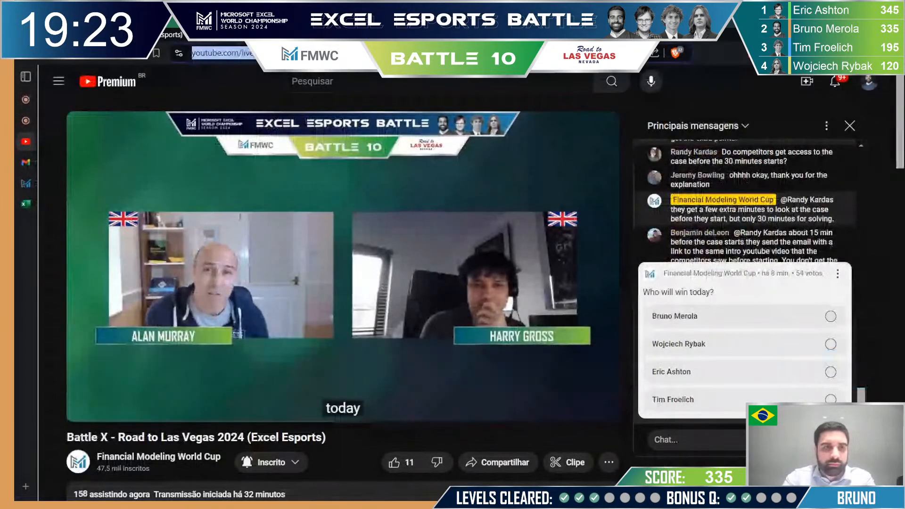
key("Return")
key("alt+Tab")
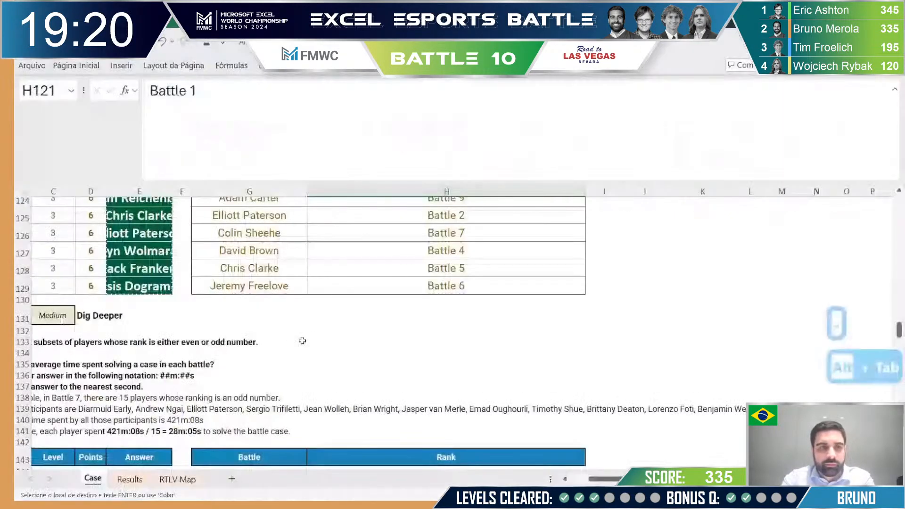
- Look at the YouTube live stream of the battle in the browser and return to the online Answers workbook
key("alt+Tab")
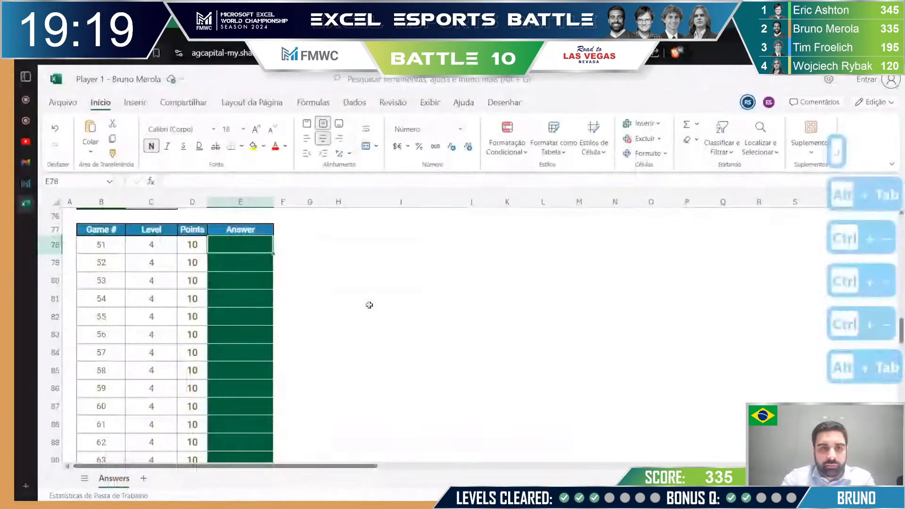
key("ctrl+Page_Up")
key("ctrl+Page_Up")
key("ctrl+Page_Up")
key("ctrl+Page_Down")
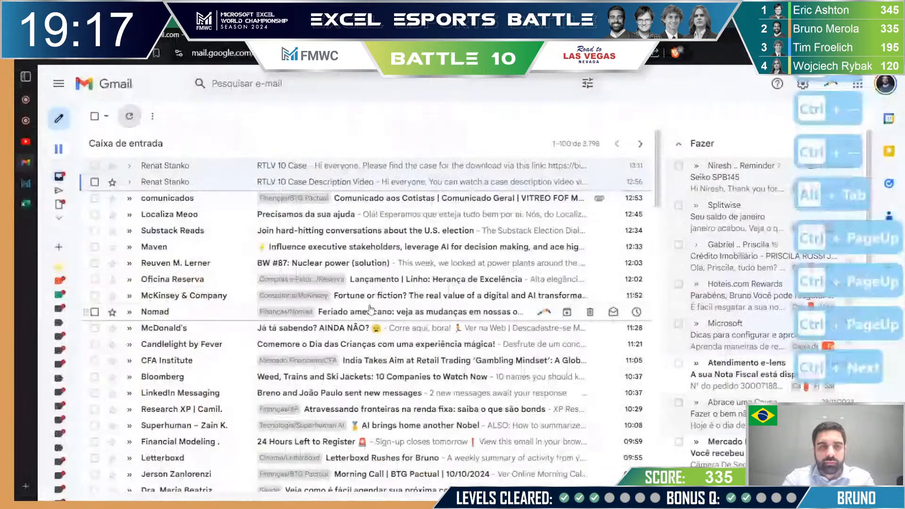
key("ctrl+Page_Up")
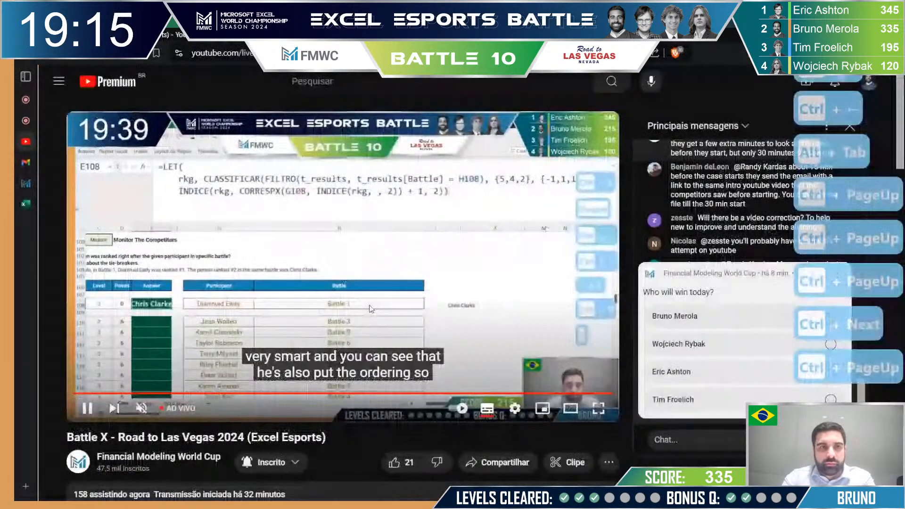
key("ctrl+Page_Down")
key("ctrl+Page_Down")
key("ctrl+Page_Down")
key("alt+Tab")
key("alt+Tab")
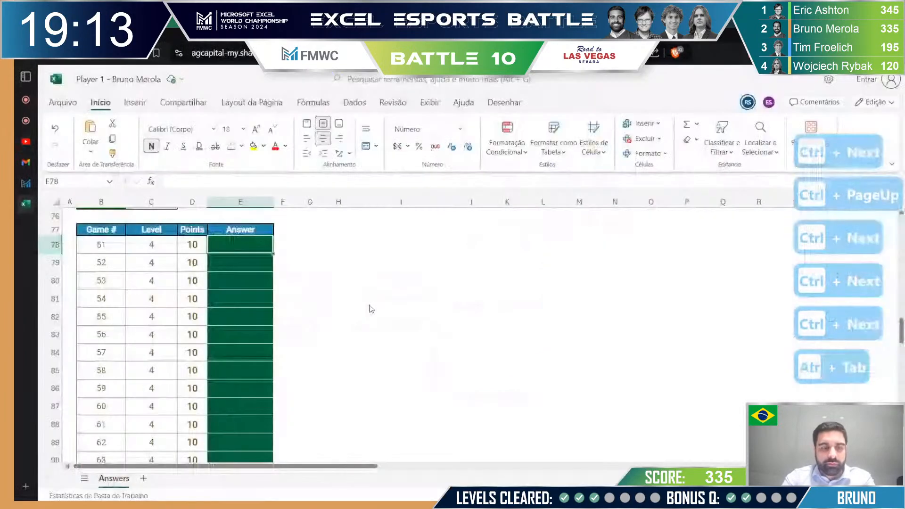
- Select the Points values of Level 3 and those of Level 2 in the Answers sheet to check their totals
key("ctrl+shift+Up")
key("shift+Down")
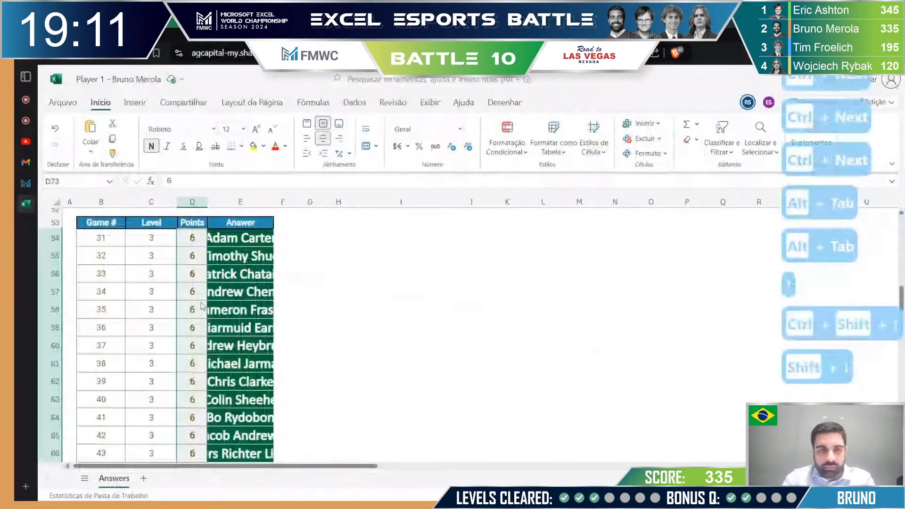
left_click(210, 334)
key("Left")
key("Up")
key("ctrl+Up")
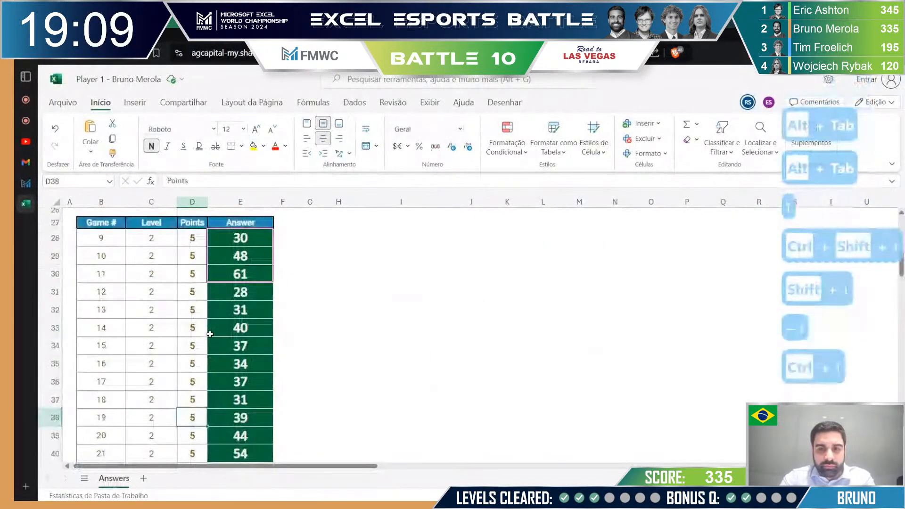
key("Down")
key("ctrl+shift+Down")
- Select the Level 1 Points values from D16 down and review the points and award status of the bonus questions
key("ctrl+Up")
key("ctrl+Up")
key("ctrl+Up")
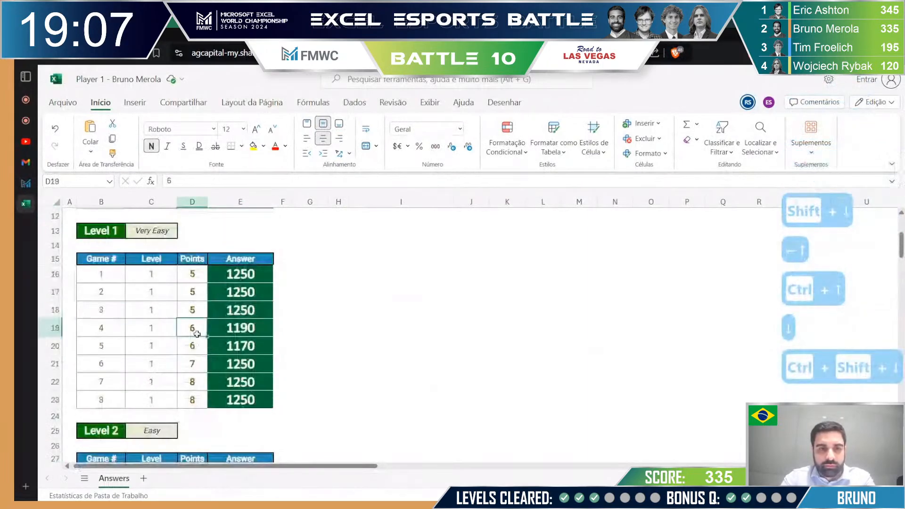
key("Down")
key("ctrl+shift+Down")
scroll(197, 333, "up", 4)
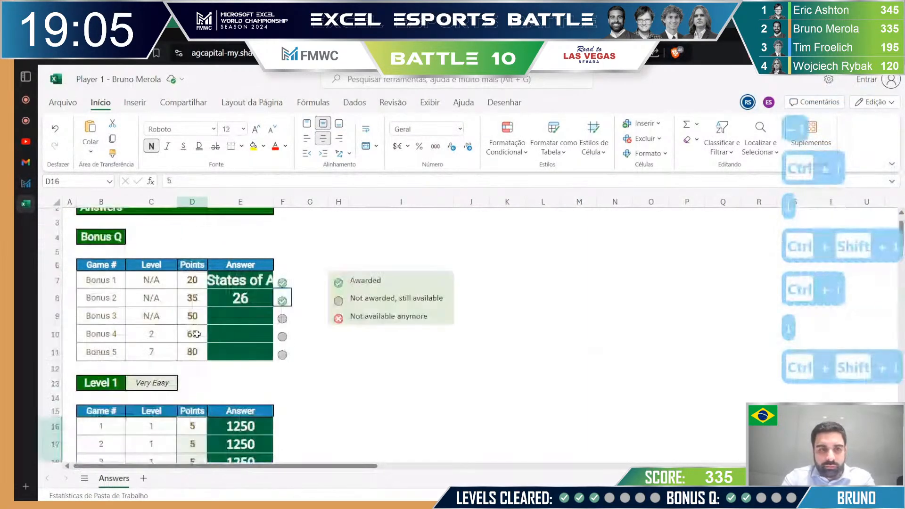
- Check the combined points of Bonus 1 and Bonus 2 on the Answers sheet
left_click(199, 305)
key("shift+Down")
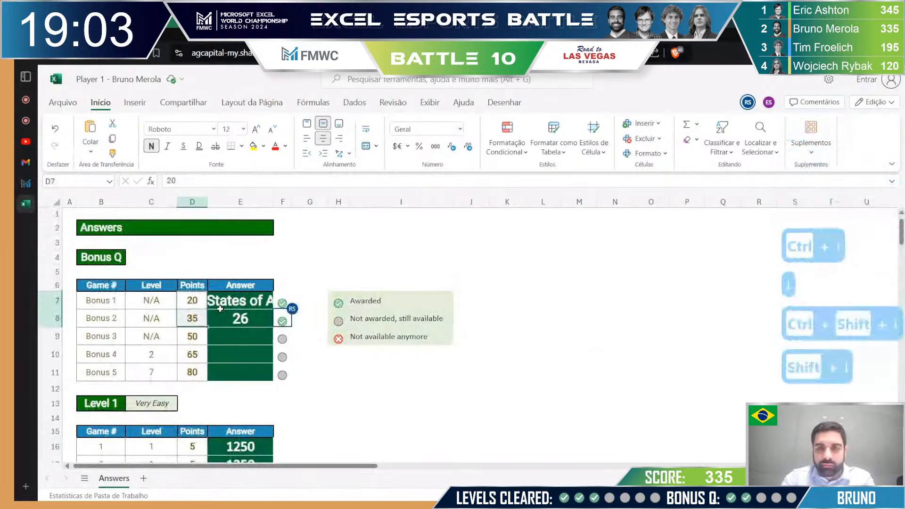
key("alt+Tab")
key("alt+Tab")
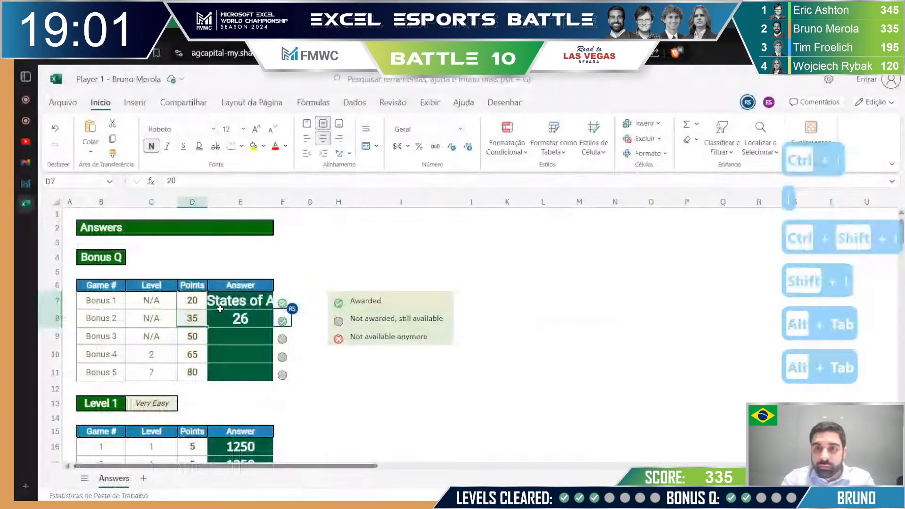
key("ctrl+Page_Up")
key("ctrl+Page_Up")
key("ctrl+Page_Up")
key("ctrl+Page_Down")
key("ctrl+Page_Down")
key("ctrl+Page_Down")
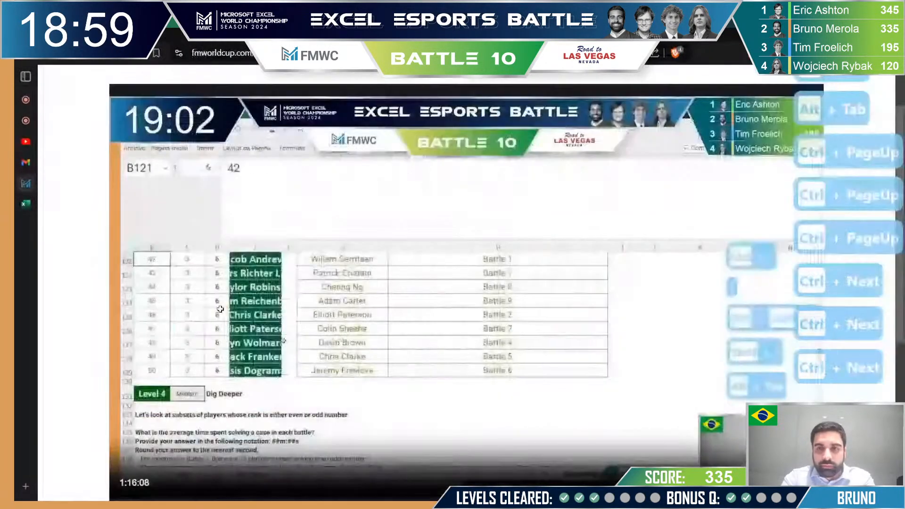
key("ctrl+Page_Up")
key("ctrl+Page_Up")
key("ctrl+Page_Up")
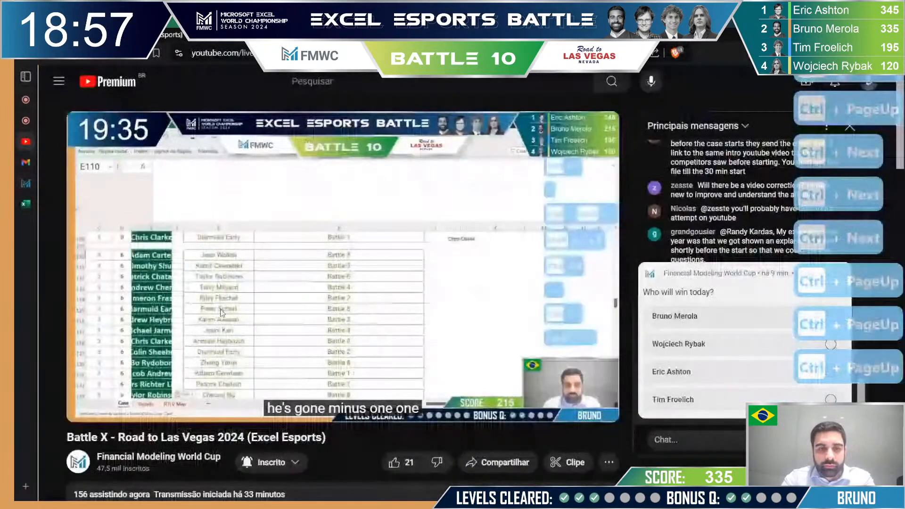
key("ctrl+Page_Down")
key("ctrl+Page_Down")
key("ctrl+Page_Down")
- Switch to the case workbook and examine the Level 4 task alongside the Level 2 and Level 3 answer formulas
key("Page_Down")
key("alt+Tab")
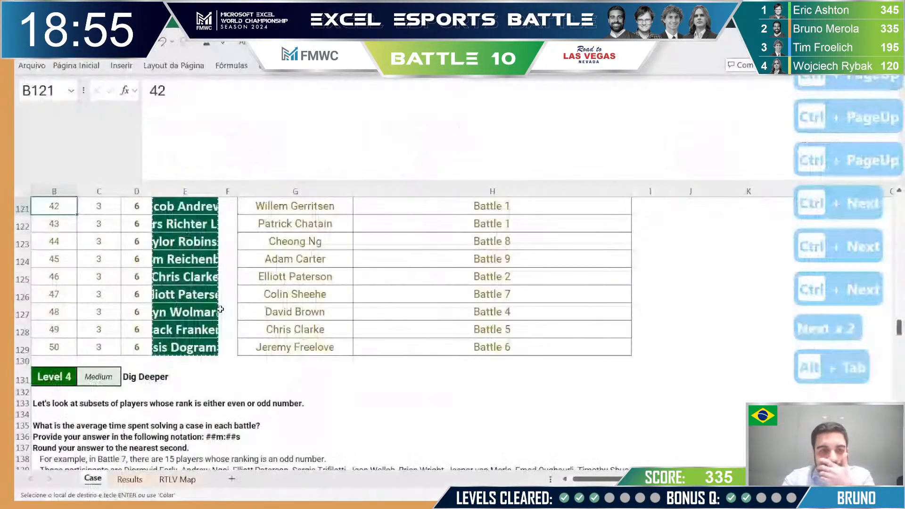
key("Page_Down")
key("Page_Up")
key("Page_Down")
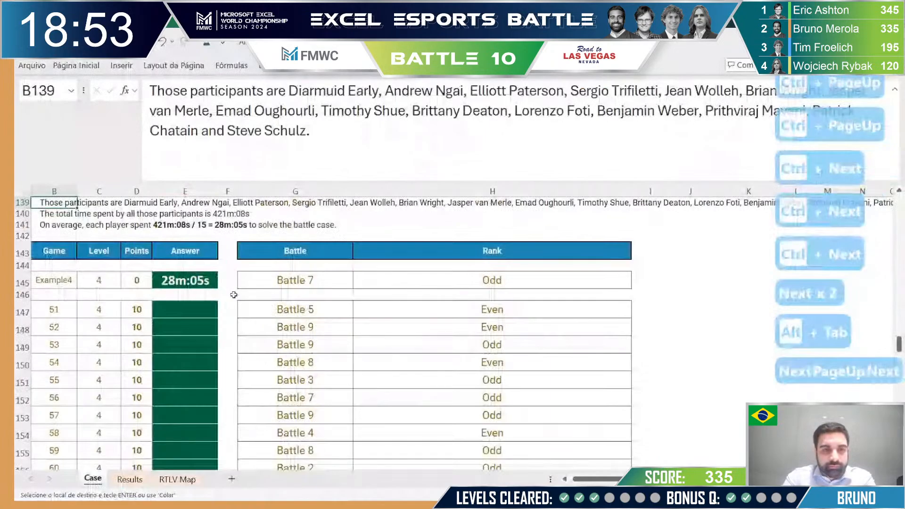
left_click(208, 279)
scroll(208, 279, "up", 5)
scroll(207, 279, "up", 10)
scroll(208, 279, "down", 4)
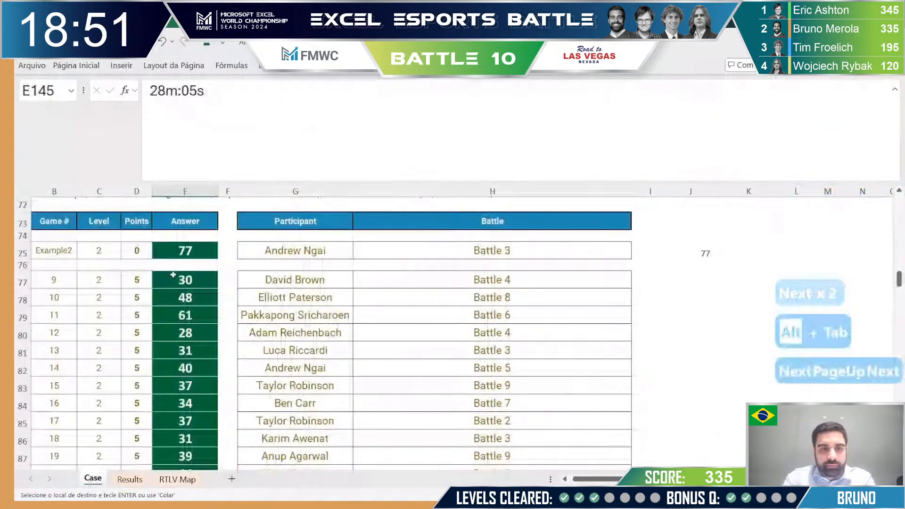
left_click(185, 314)
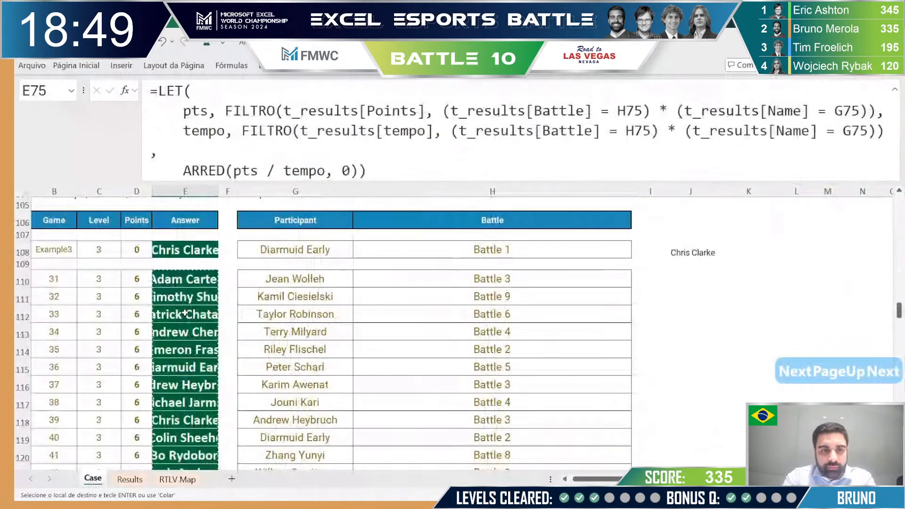
left_click(185, 314)
scroll(185, 314, "down", 5)
left_click(208, 380)
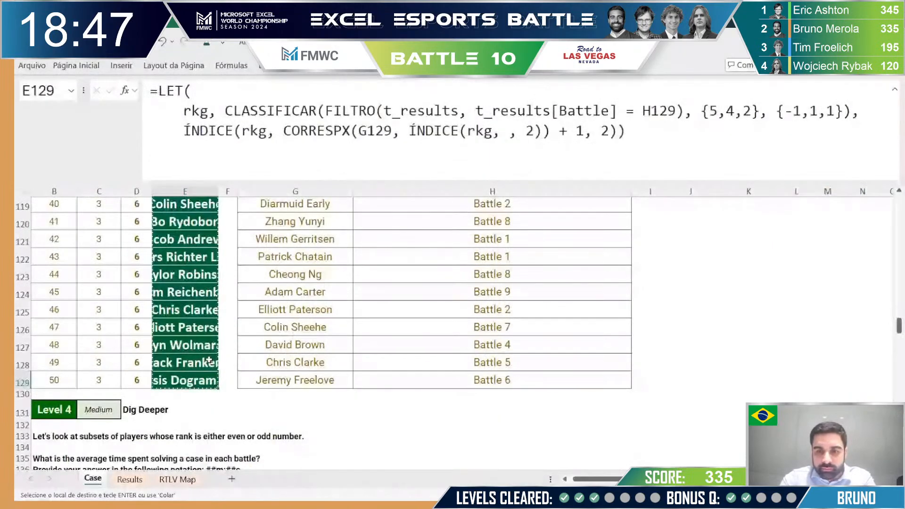
- Review the points per game for Levels 1 to 3 on the Case sheet
key("ctrl+Left")
key("Right")
key("Right")
key("ctrl+shift+Up")
key("shift+Down")
key("ctrl+Up")
key("ctrl+Up")
key("ctrl+Up")
key("ctrl+Up")
key("ctrl+Up")
key("ctrl+Up")
key("ctrl+Up")
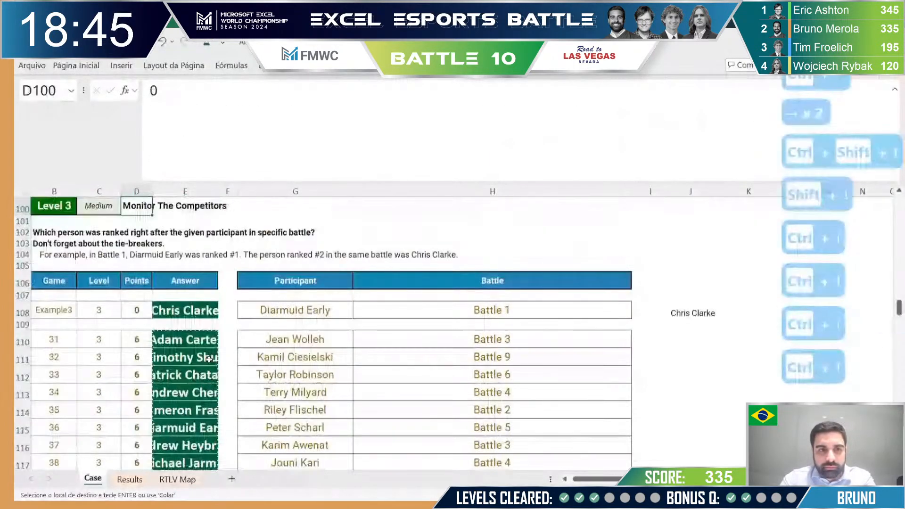
key("ctrl+Up")
key("ctrl+Up")
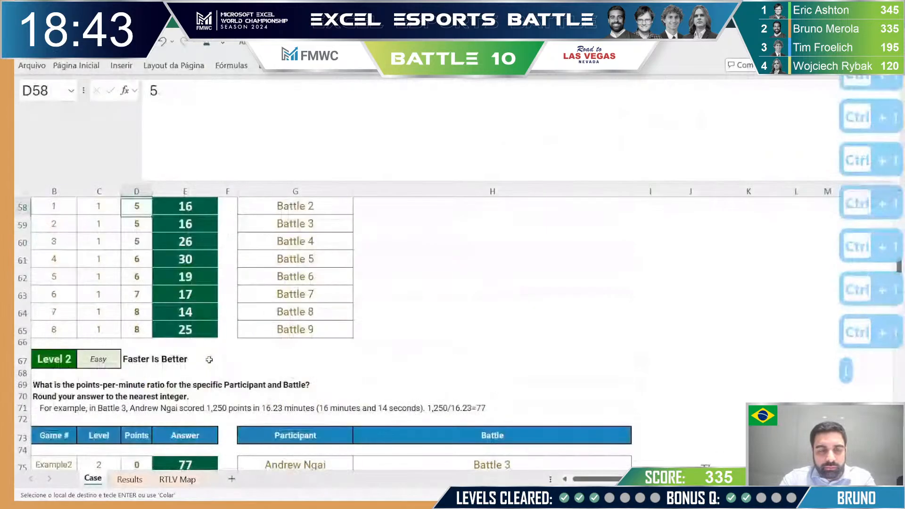
key("Down")
key("Up")
key("Up")
key("Down")
key("Page_Up")
key("Page_Down")
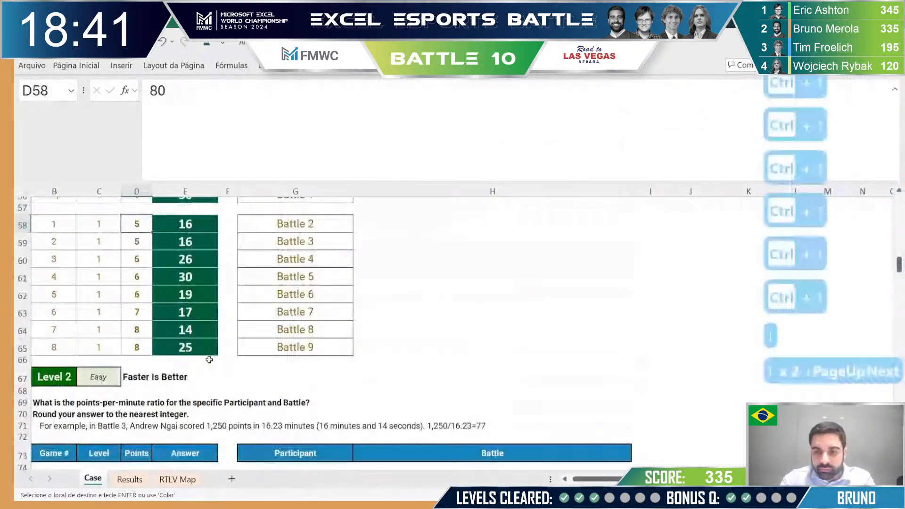
key("ctrl+shift+Down")
key("Up")
key("Right")
key("Down")
key("Left")
key("ctrl+Down")
key("ctrl+Down")
key("ctrl+Down")
key("ctrl+Down")
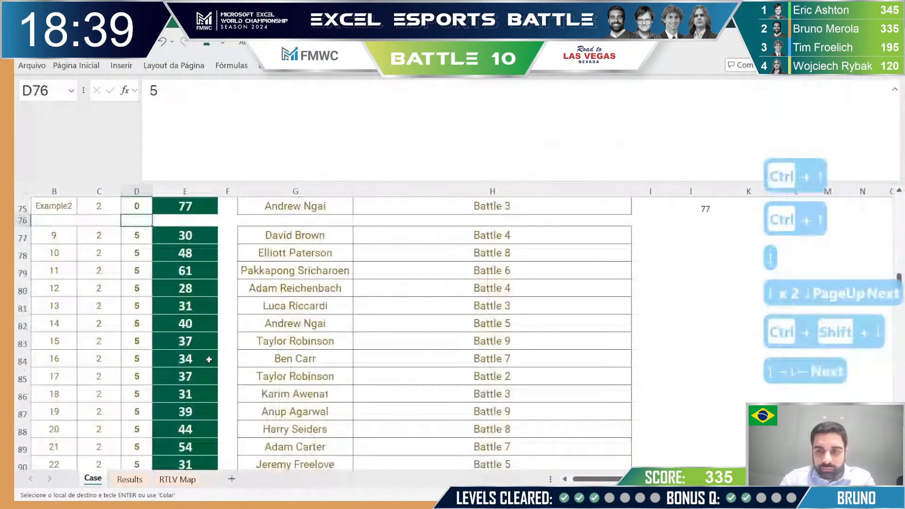
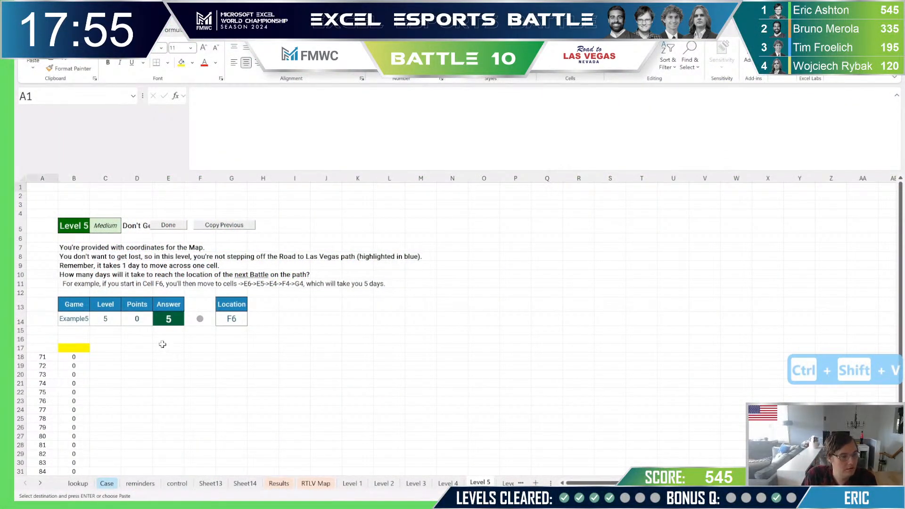
- Create a copy of the RTLV Map sheet in front of the lookup sheet and rename the copy M
left_click(139, 366)
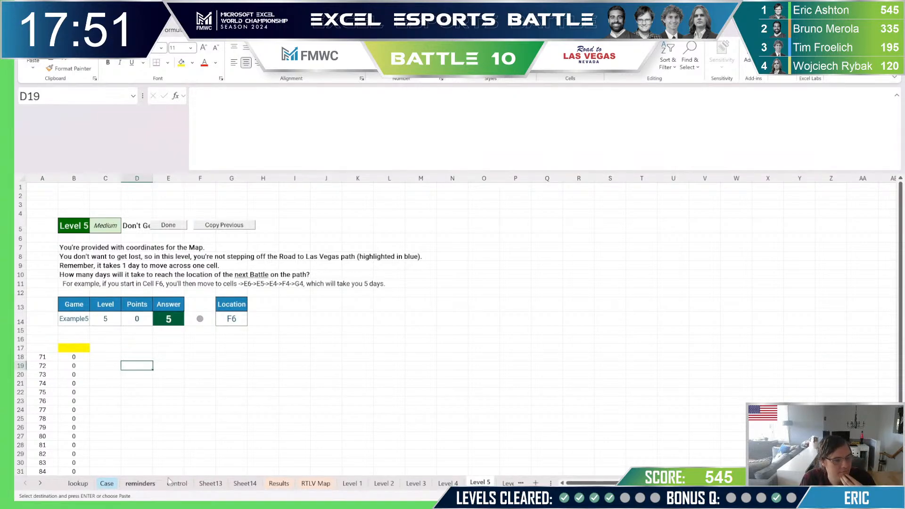
right_click(305, 485)
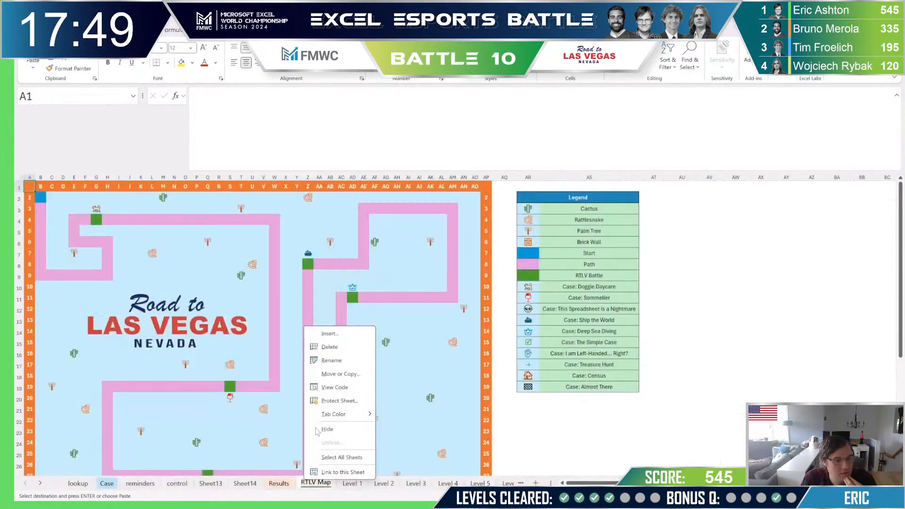
left_click(325, 373)
left_click(269, 431)
left_click(349, 446)
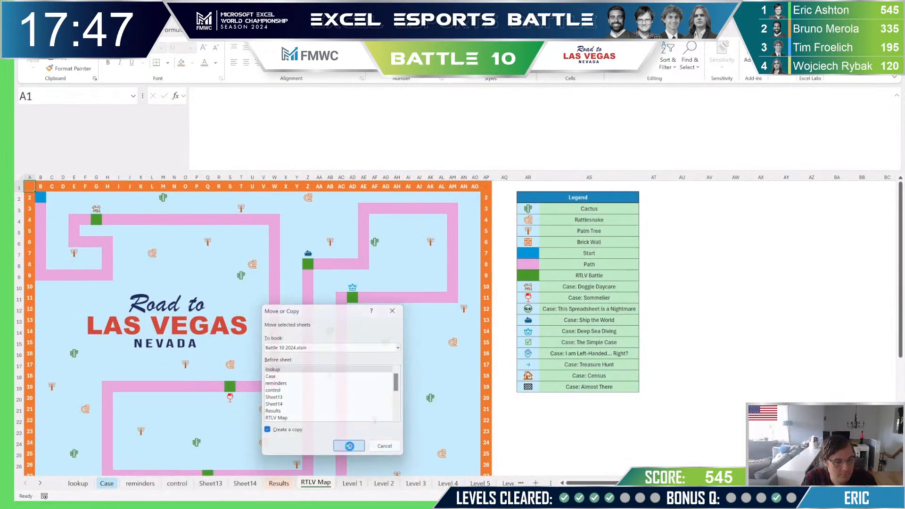
double_click(87, 483)
type("M")
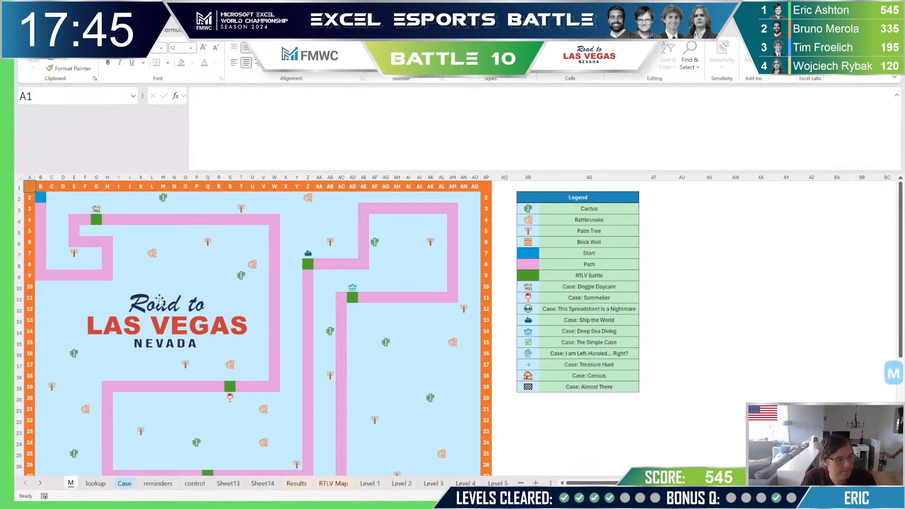
left_click(130, 264)
- Copy path cell B4 over the start cell B2 and the green battle cell G4 on sheet M
left_click(44, 199)
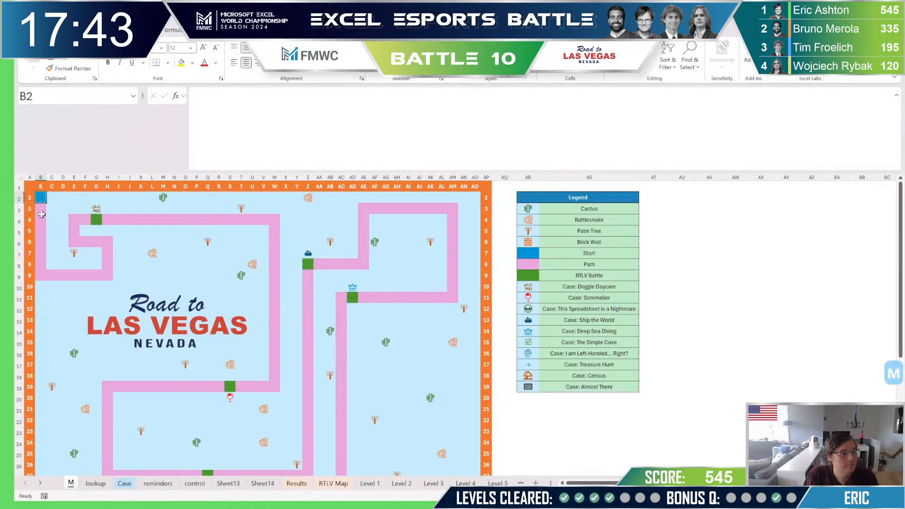
left_click(41, 219)
key("ctrl+c")
left_click(40, 198)
key("ctrl+v")
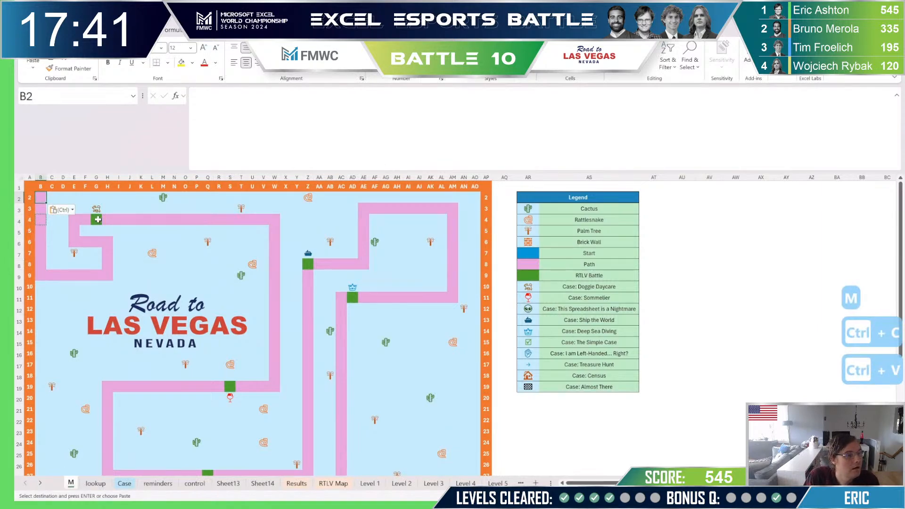
left_click(97, 220)
key("ctrl+v")
left_click(308, 253)
key("ctrl+v")
key("ctrl+z")
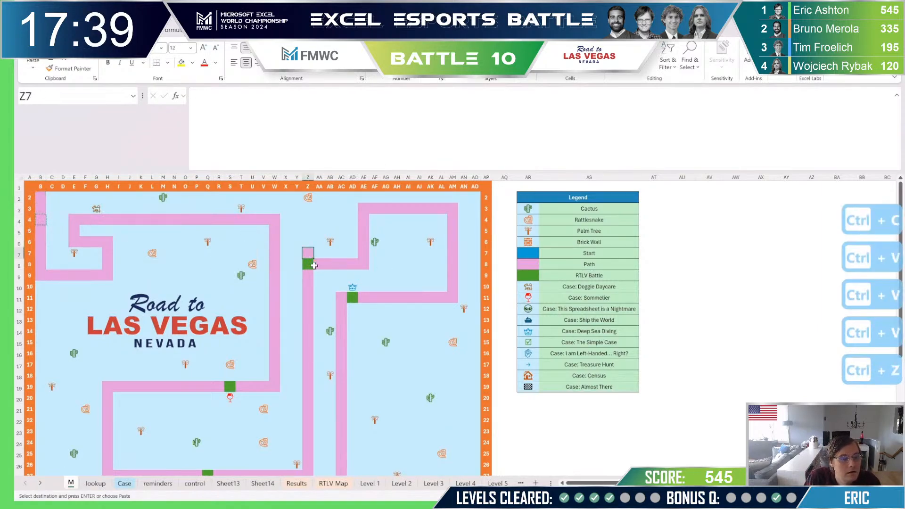
- Paste the copied path cell over the green battle cells Z8, AD11, S19 and Q27
left_click(313, 266)
key("ctrl+v")
left_click(353, 297)
key("ctrl+v")
scroll(217, 369, "down", 1)
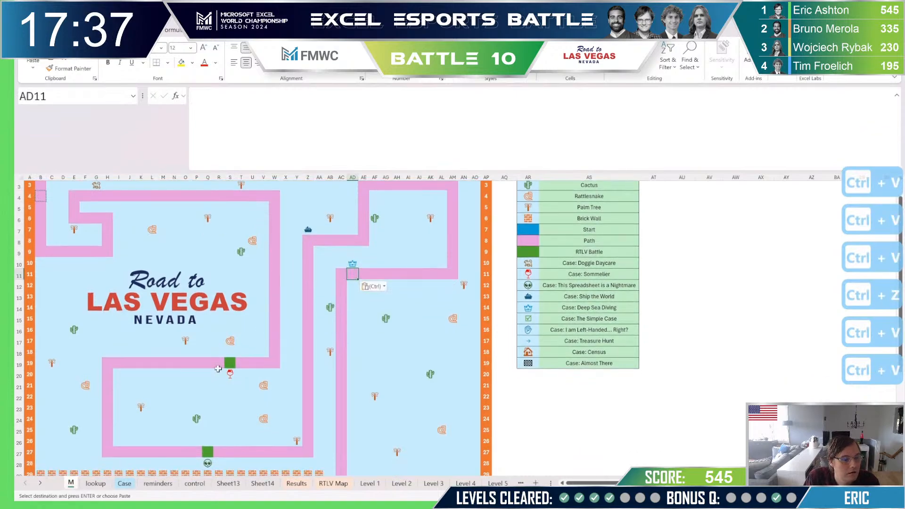
left_click(230, 362)
key("ctrl+v")
left_click(207, 451)
key("ctrl+v")
- Paste the path cell over the remaining green battle cells AC31, AE34, V34, AO41 and E40
scroll(313, 367, "down", 5)
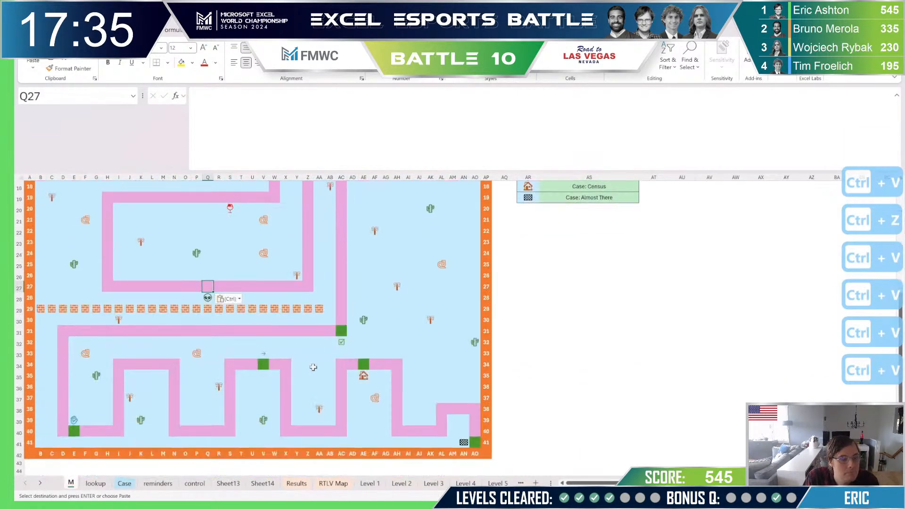
left_click(341, 331)
key("ctrl+v")
left_click(363, 364)
key("ctrl+v")
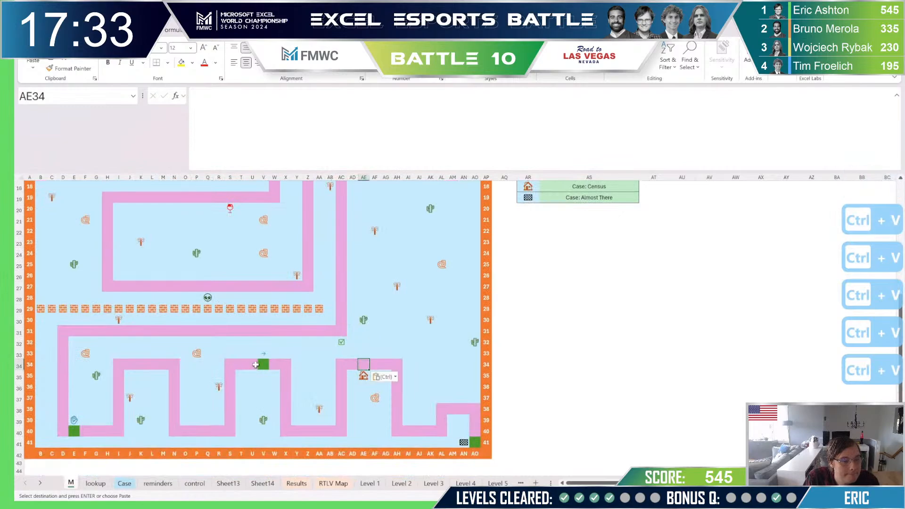
left_click(255, 364)
key("ctrl+v")
left_click(475, 442)
key("ctrl+v")
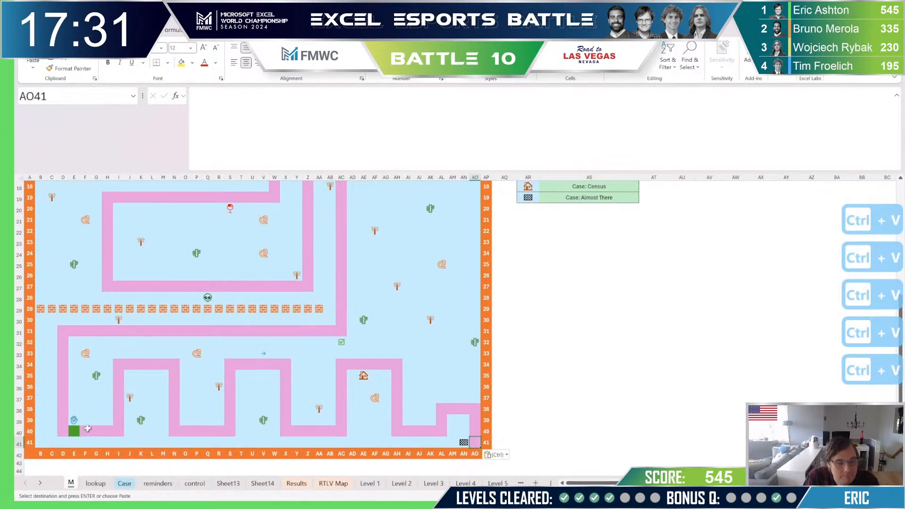
left_click(88, 430)
left_click(74, 430)
key("ctrl+v")
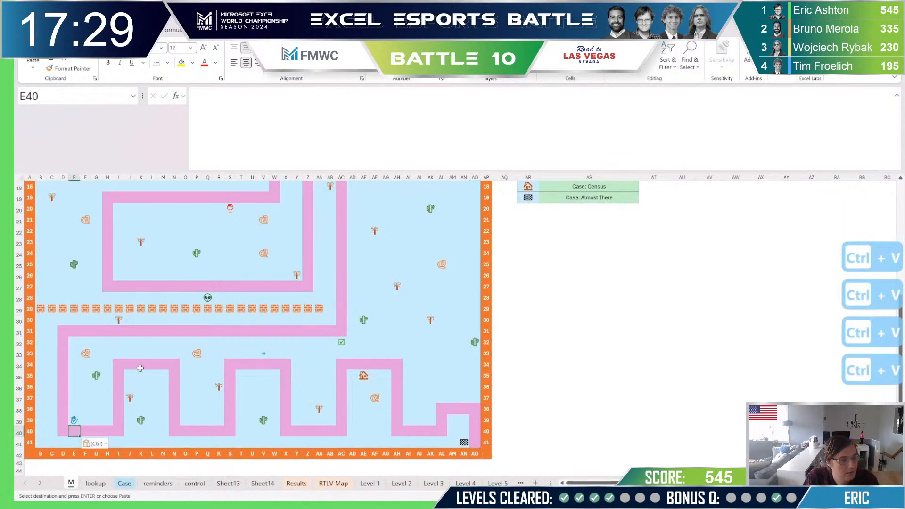
scroll(140, 368, "up", 6)
left_click(41, 187)
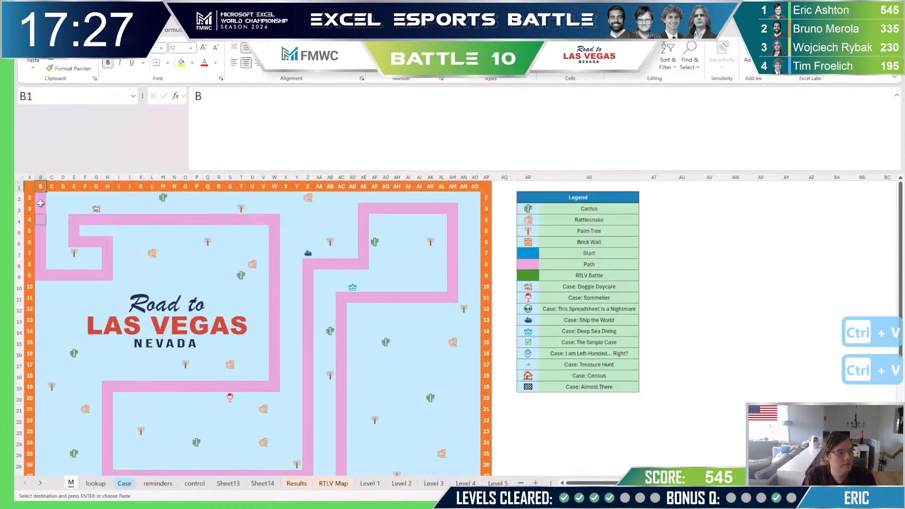
left_click_drag(40, 187, 475, 441)
scroll(278, 402, "up", 6)
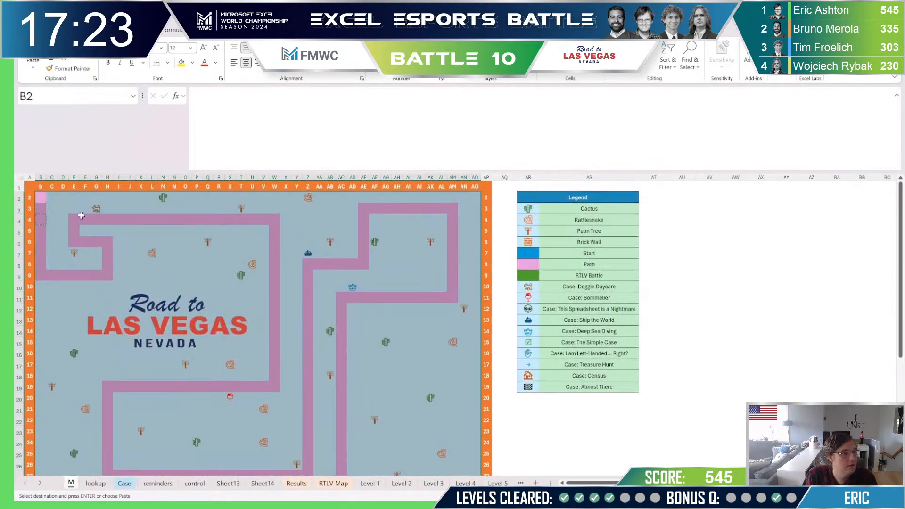
left_click(53, 198)
left_click(44, 198)
key("F2")
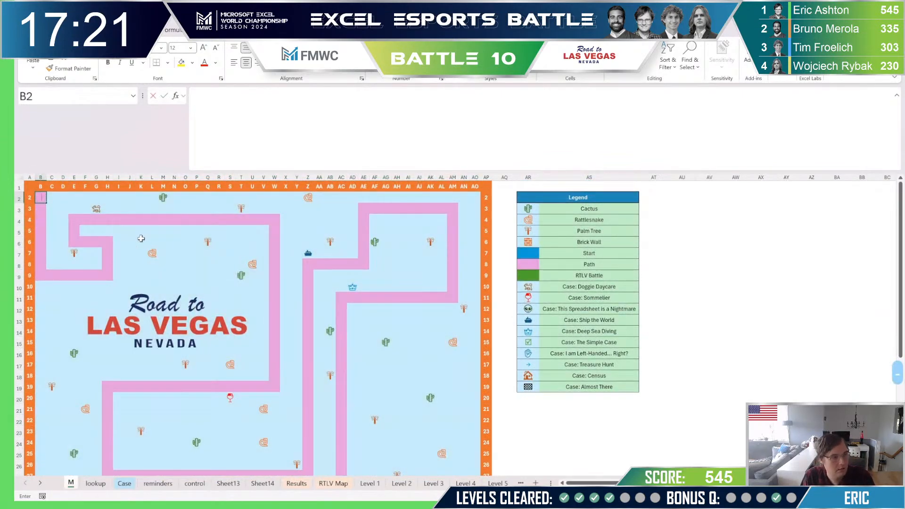
type("-")
left_click(141, 238)
key("BackSpace")
key("BackSpace")
key("BackSpace")
key("BackSpace")
key("BackSpace")
key("BackSpace")
key("BackSpace")
key("BackSpace")
key("BackSpace")
key("BackSpace")
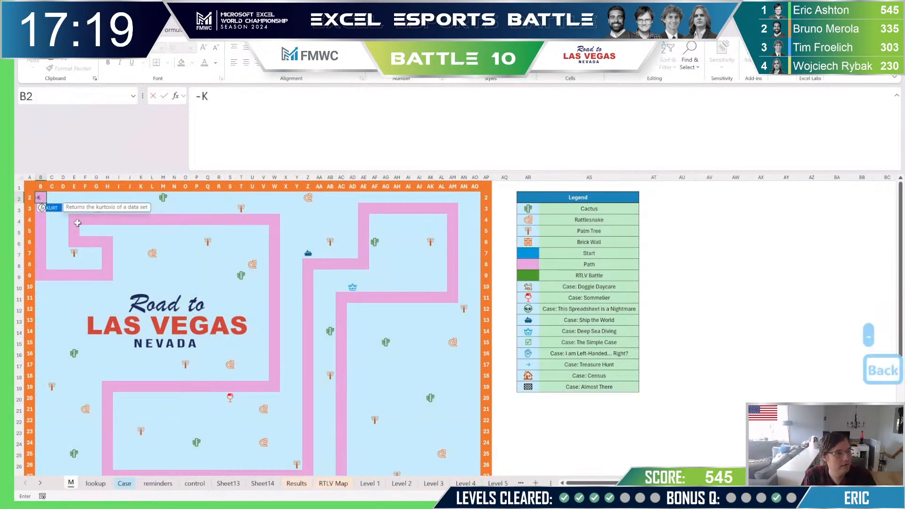
key("Return")
- Enter 0 in start cell B2 and run the MazeSolverNoDiag macro on the map range B2:AO41
left_click(45, 198)
type("0")
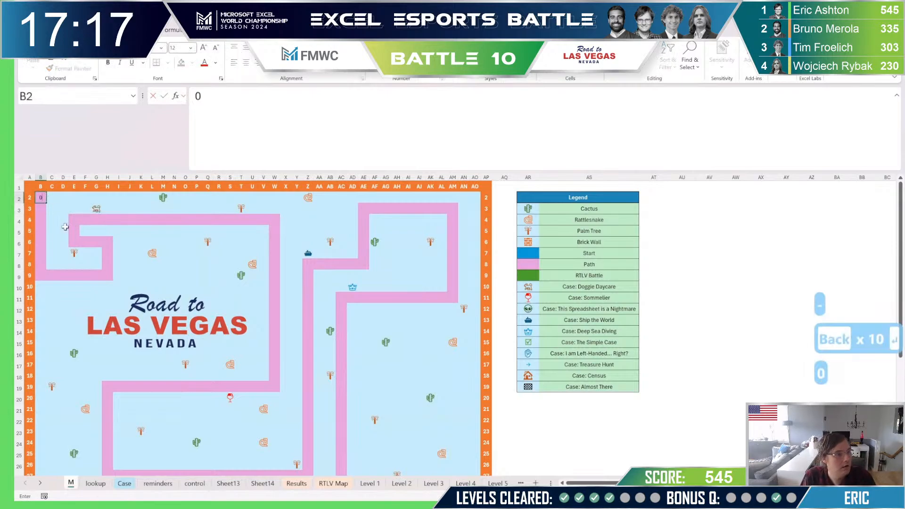
left_click_drag(45, 198, 476, 454)
key("alt+l")
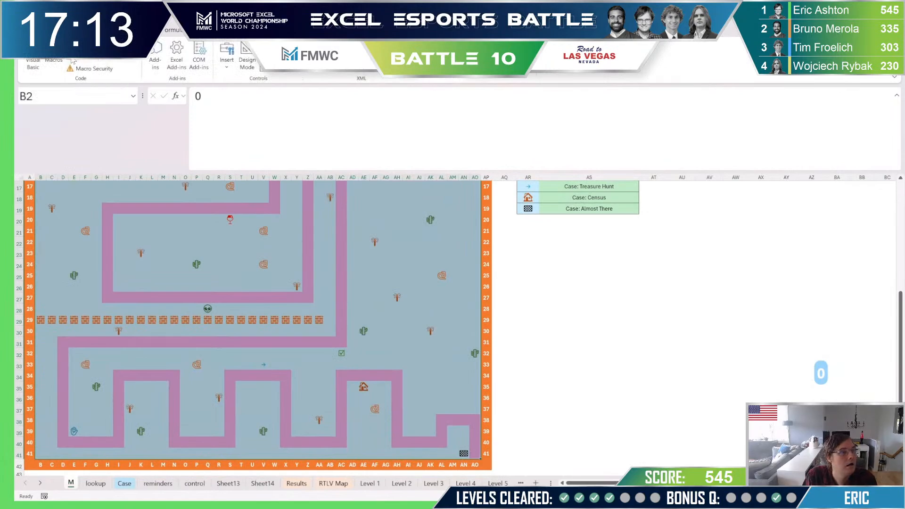
key("p")
key("m")
left_click(424, 311)
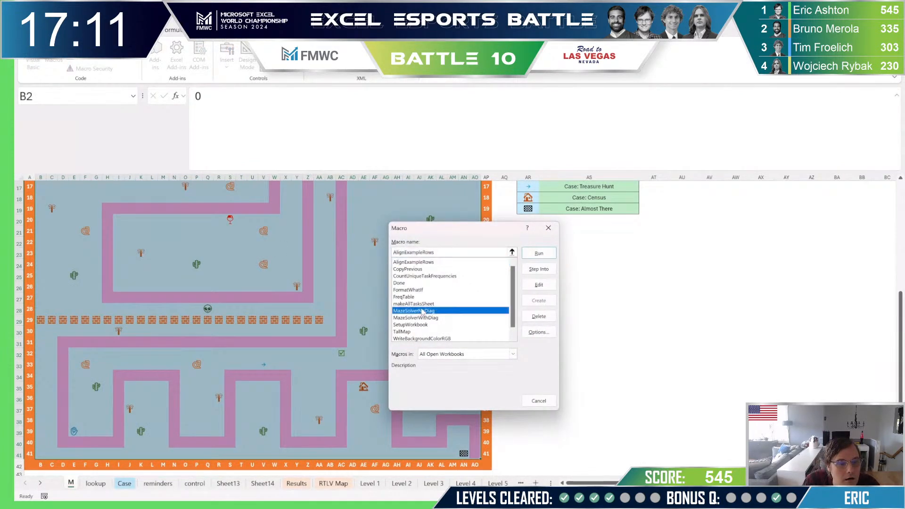
left_click(538, 253)
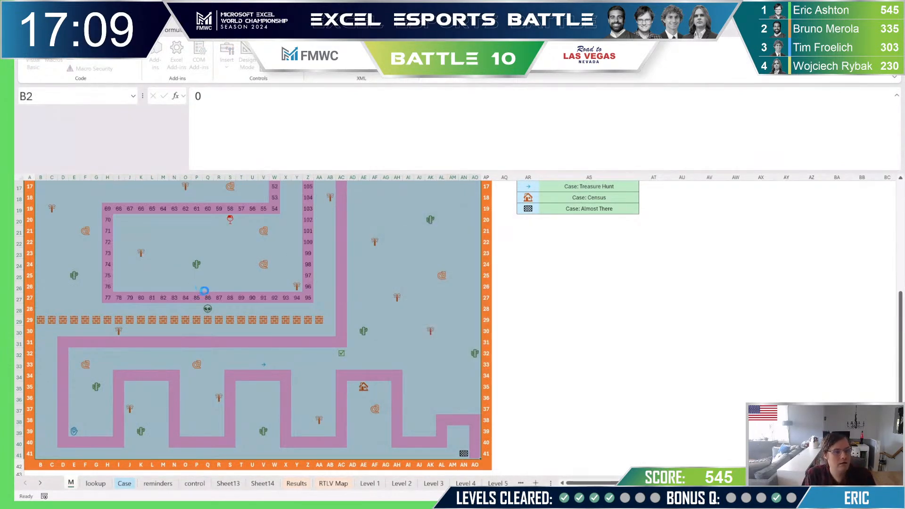
scroll(264, 283, "up", 4)
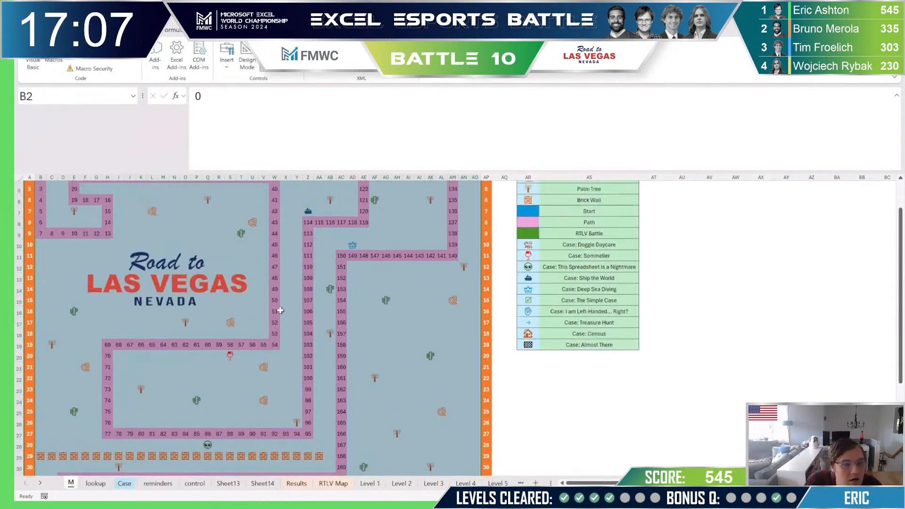
- Review the numbered path on sheet M and open the Level 5 question sheet
scroll(280, 311, "up", 2)
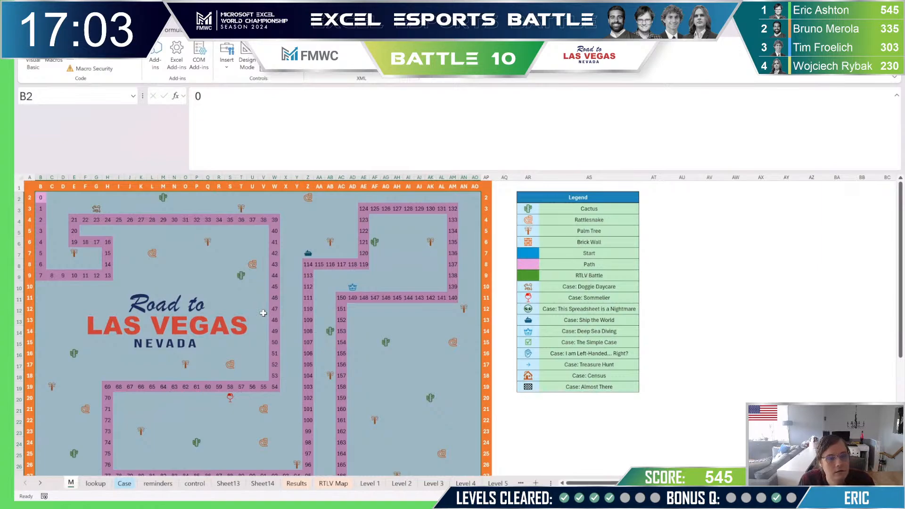
scroll(264, 313, "down", 5)
scroll(261, 313, "up", 5)
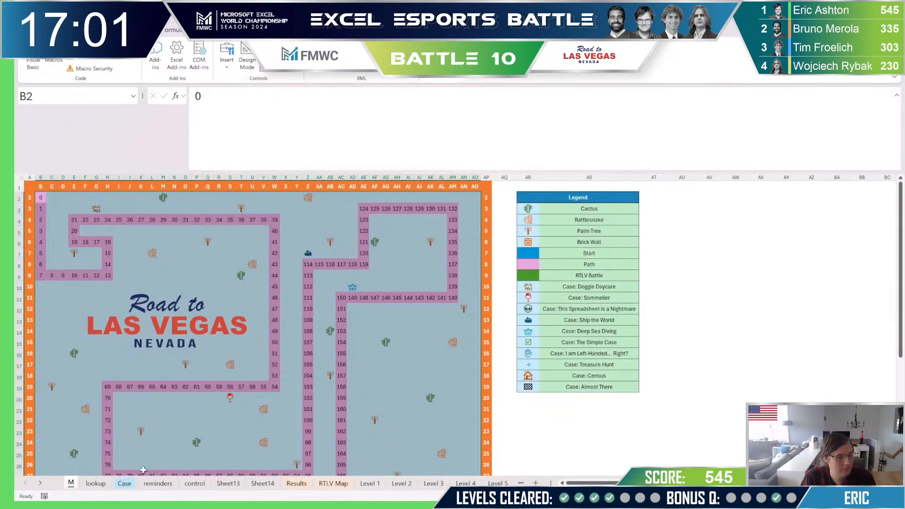
left_click(125, 483)
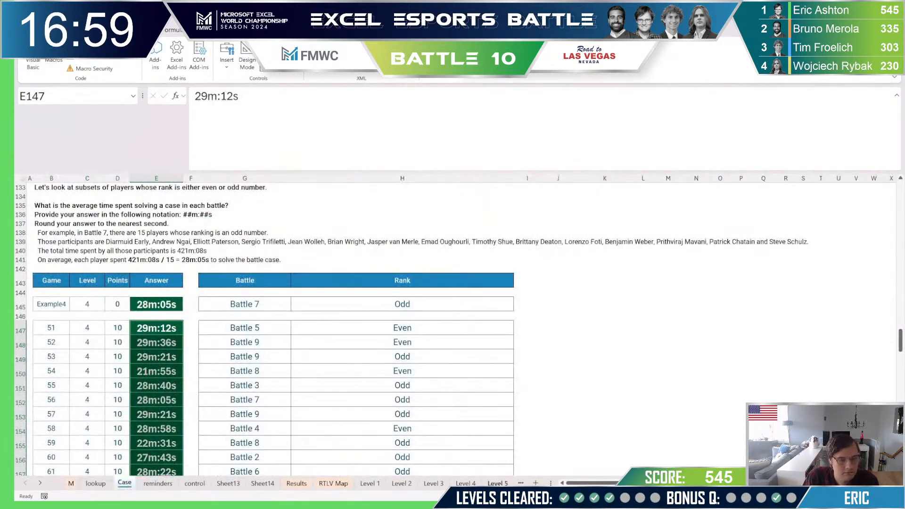
left_click(498, 483)
left_click(107, 366)
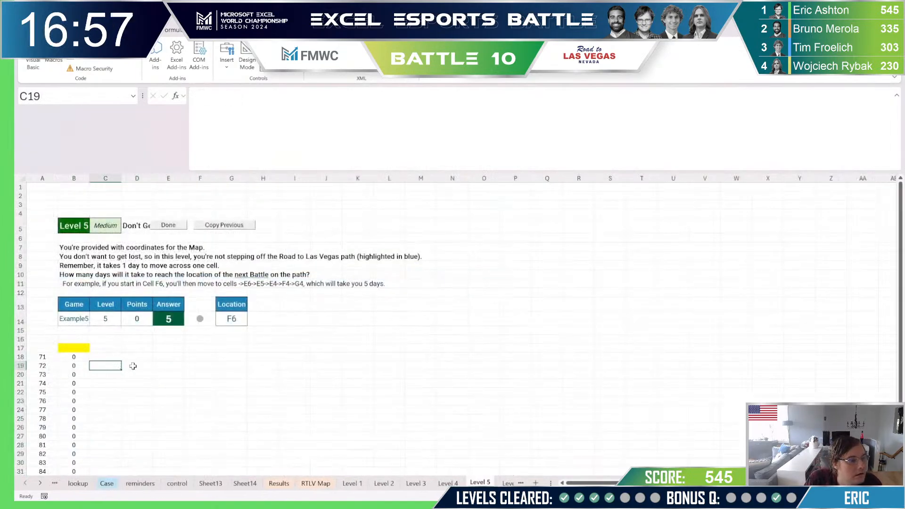
left_click(133, 367)
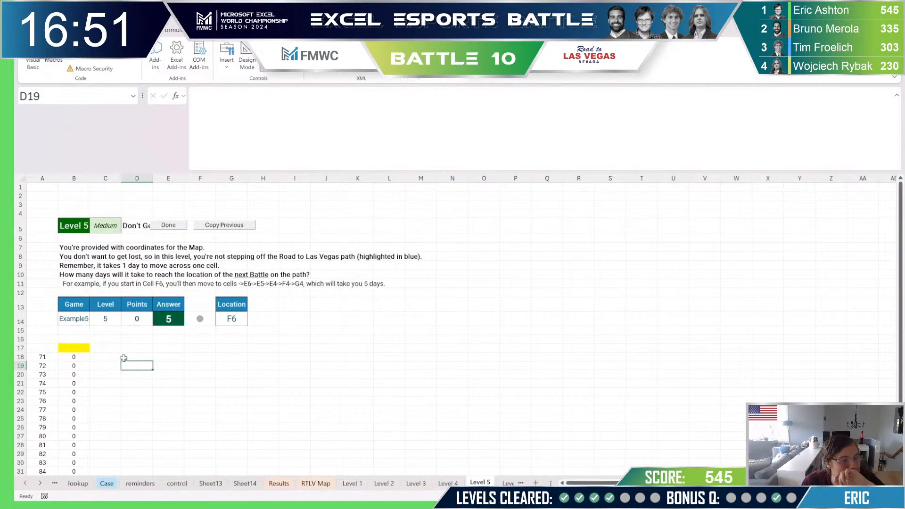
left_click(128, 357)
left_click(131, 347)
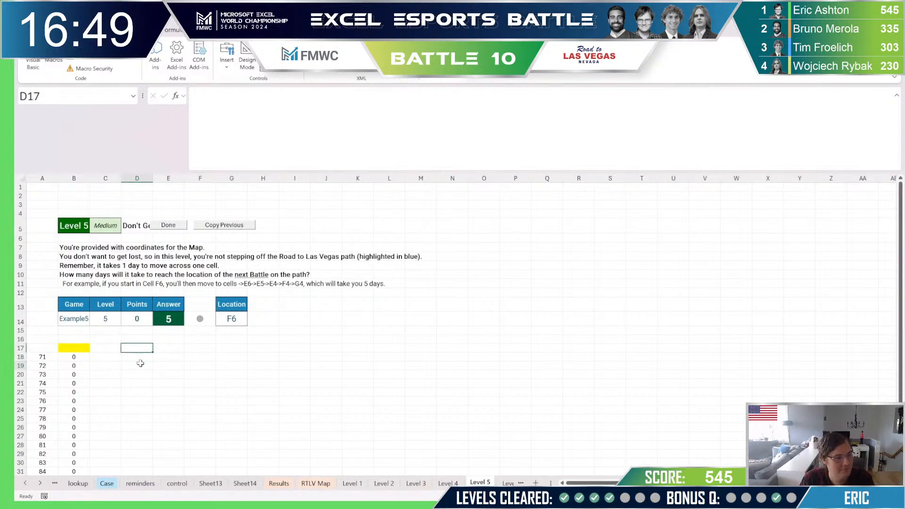
left_click(161, 363)
left_click(142, 367)
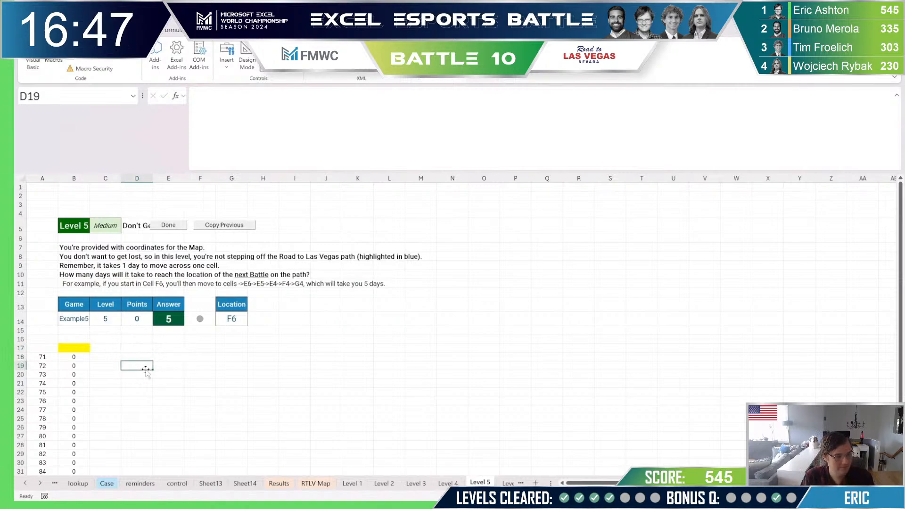
left_click(140, 357)
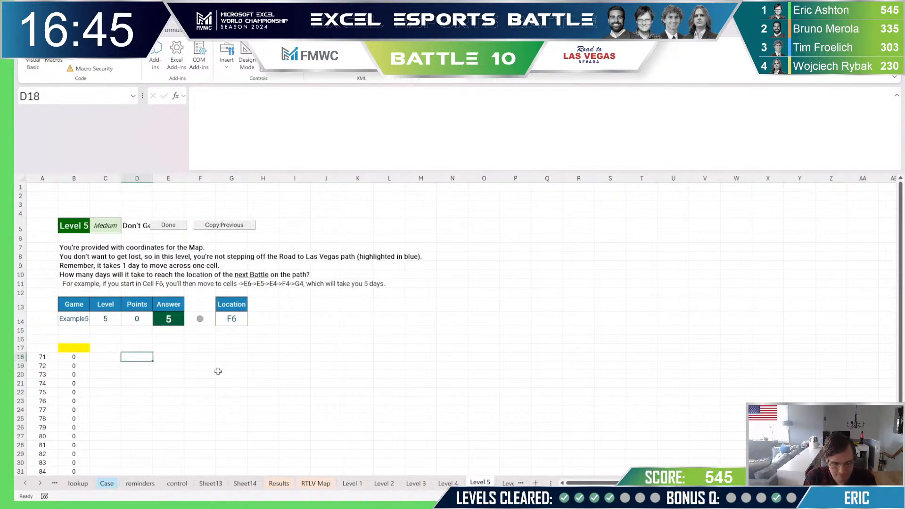
type("=indirect(")
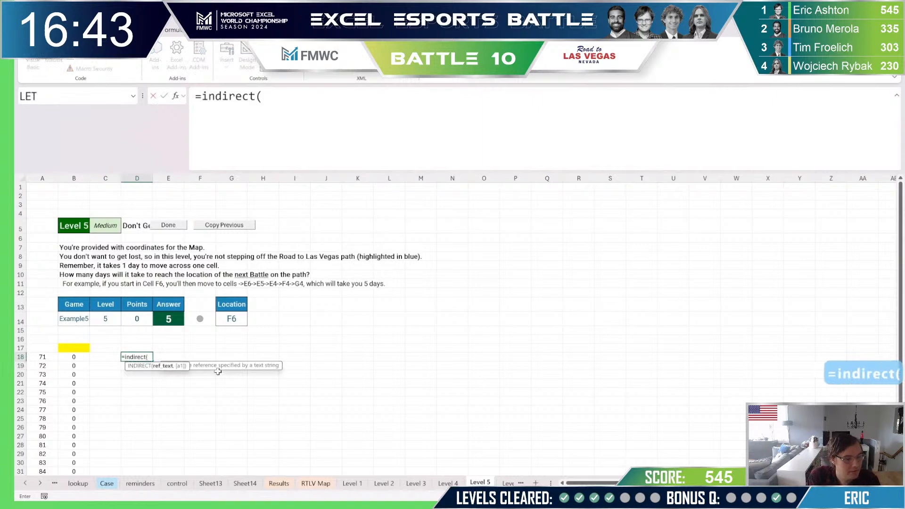
type("\"")
key("BackSpace")
key("BackSpace")
key("BackSpace")
key("BackSpace")
key("BackSpace")
key("BackSpace")
key("BackSpace")
key("BackSpace")
key("BackSpace")
key("BackSpace")
key("BackSpace")
key("BackSpace")
key("BackSpace")
key("BackSpace")
key("BackSpace")
key("BackSpace")
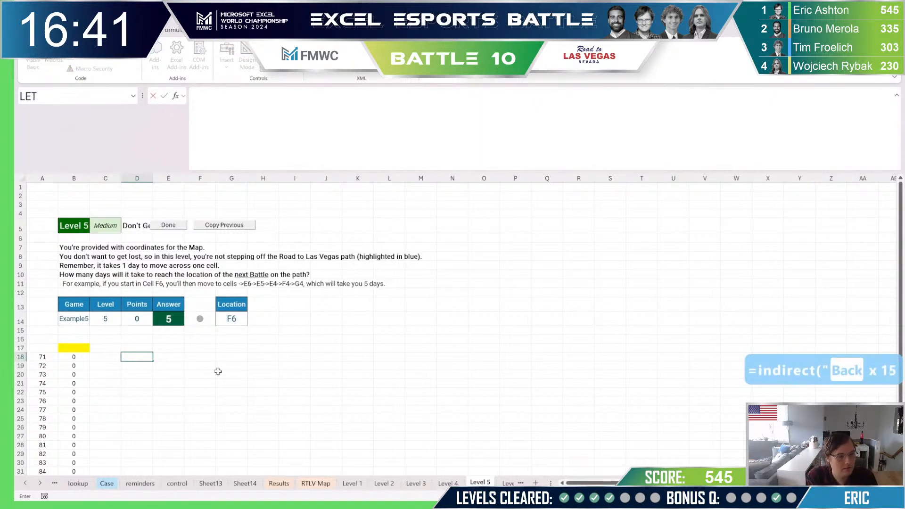
key("Return")
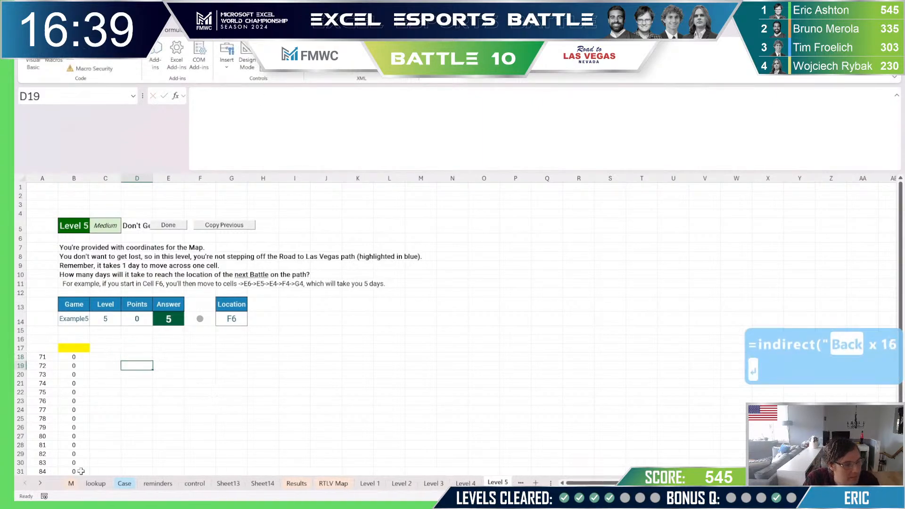
- Enter an INDIRECT formula in D19 of Level 5 that joins "M!" with the example location in G14
type("=indirect(")
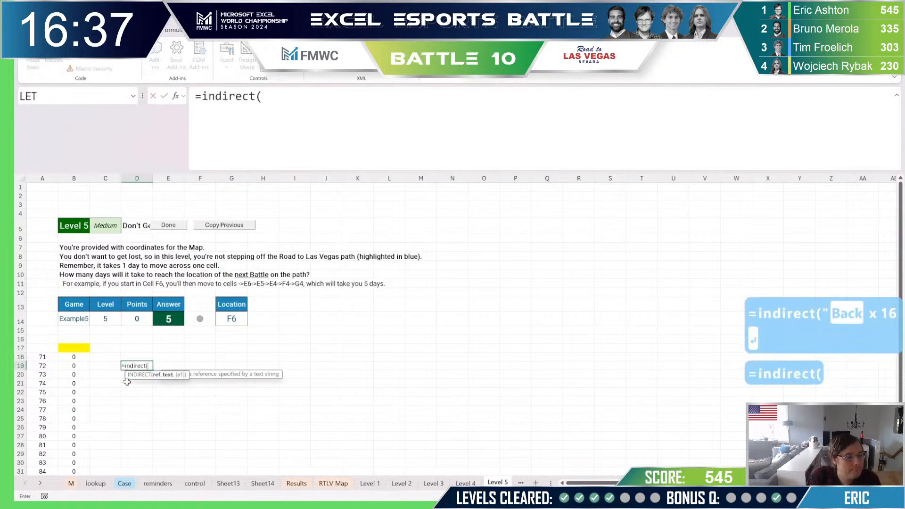
type("\"!M")
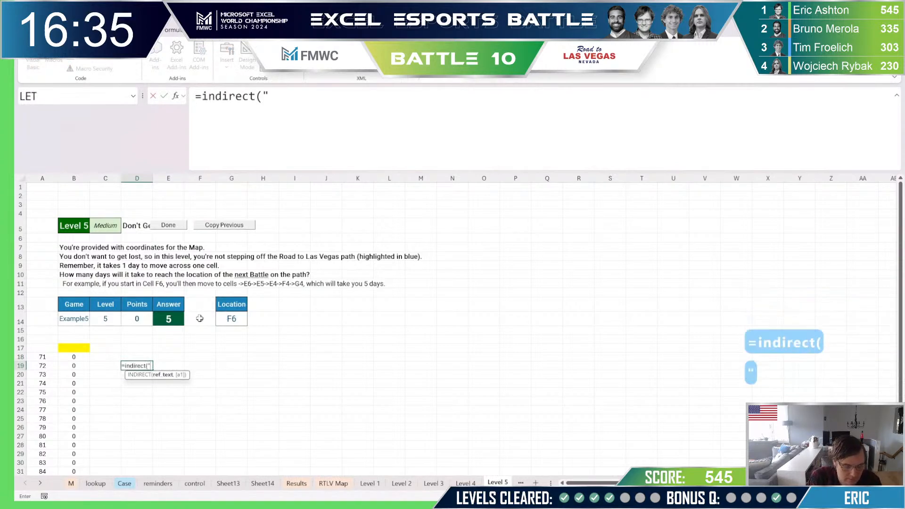
key("BackSpace")
key("BackSpace")
type("M!\"&")
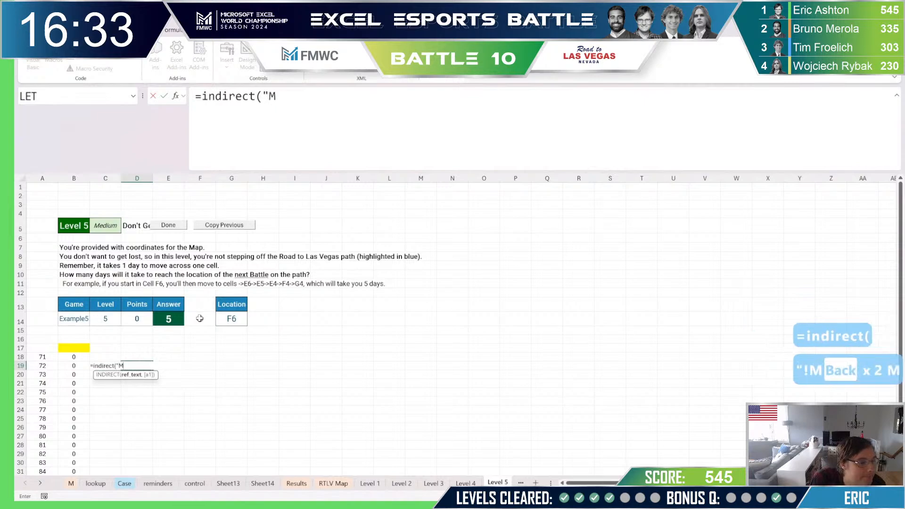
left_click(243, 319)
key("Return")
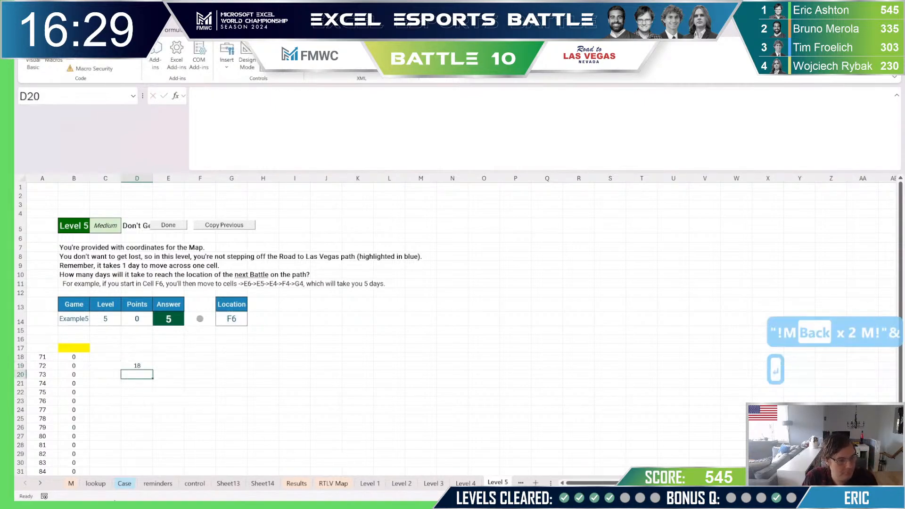
- On the RTLV Map sheet, record battle location G4 in AT10 beside the Doggie Daycare legend entry
left_click(71, 484)
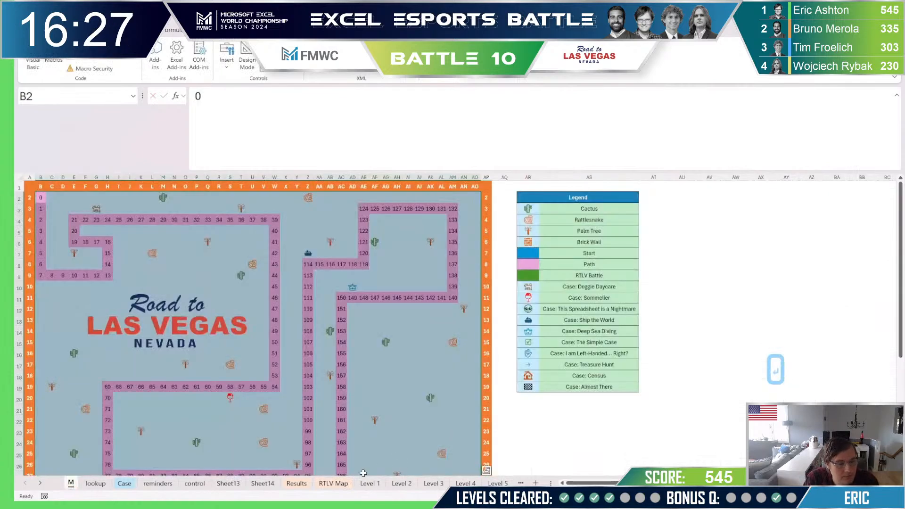
scroll(523, 261, "down", 2)
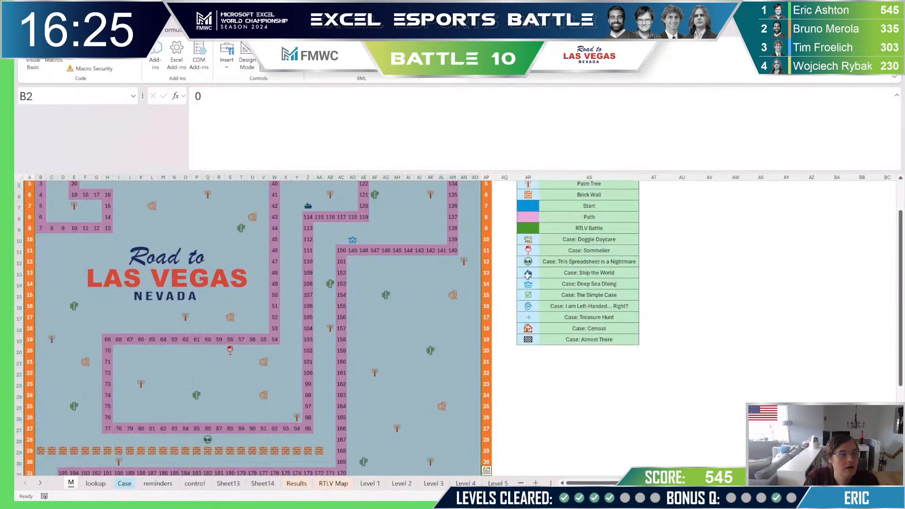
scroll(520, 348, "up", 2)
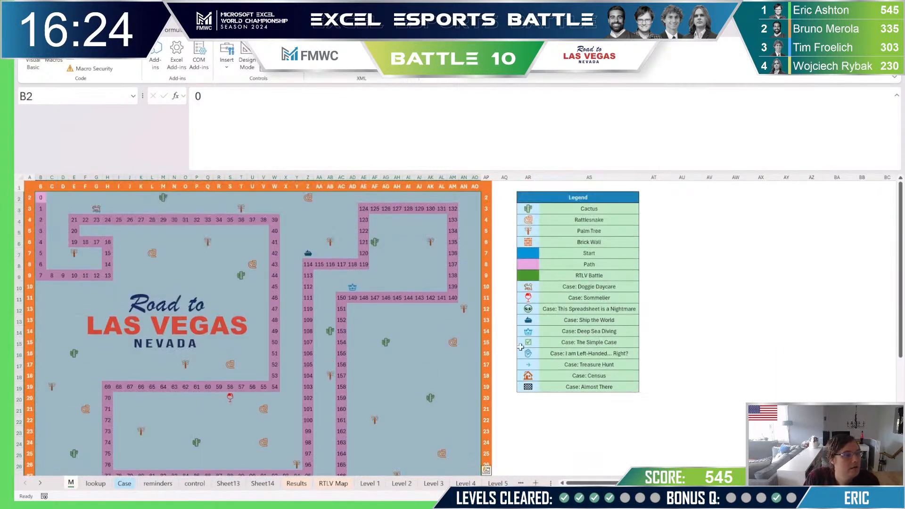
left_click(339, 483)
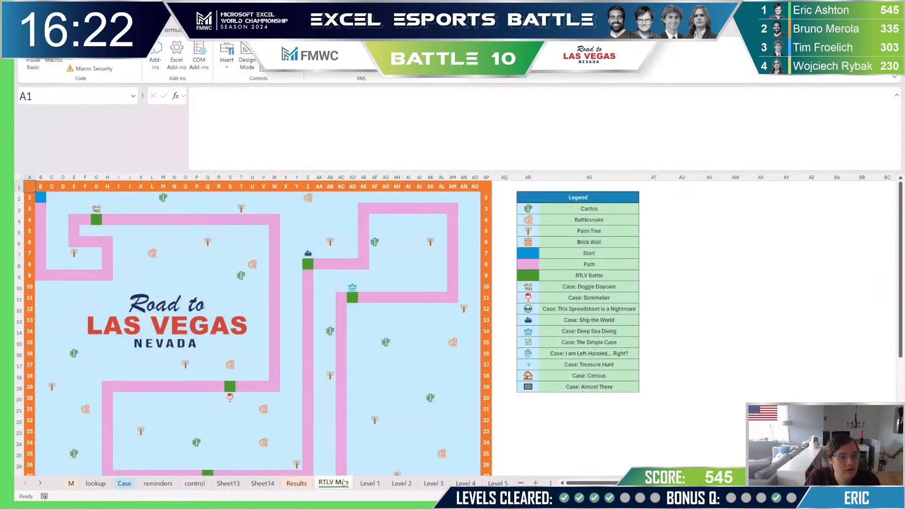
left_click(97, 220)
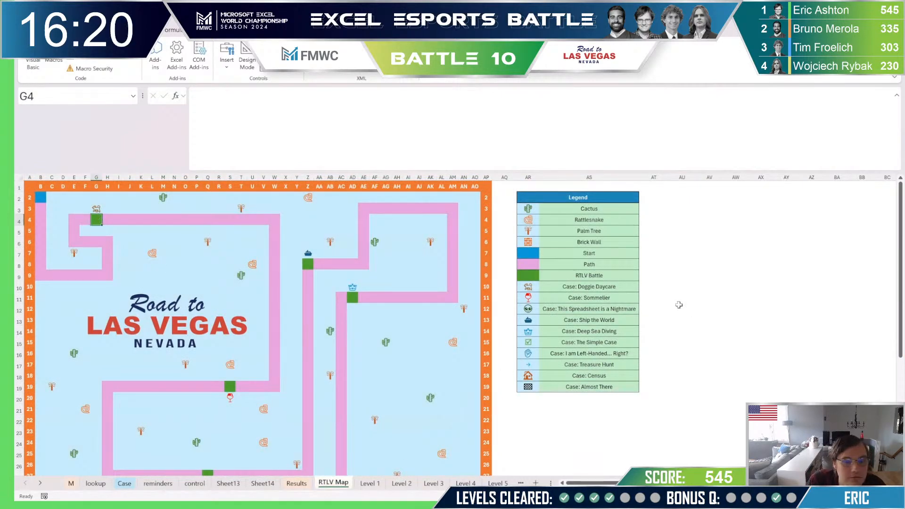
left_click(658, 287)
type("G4")
key("Return")
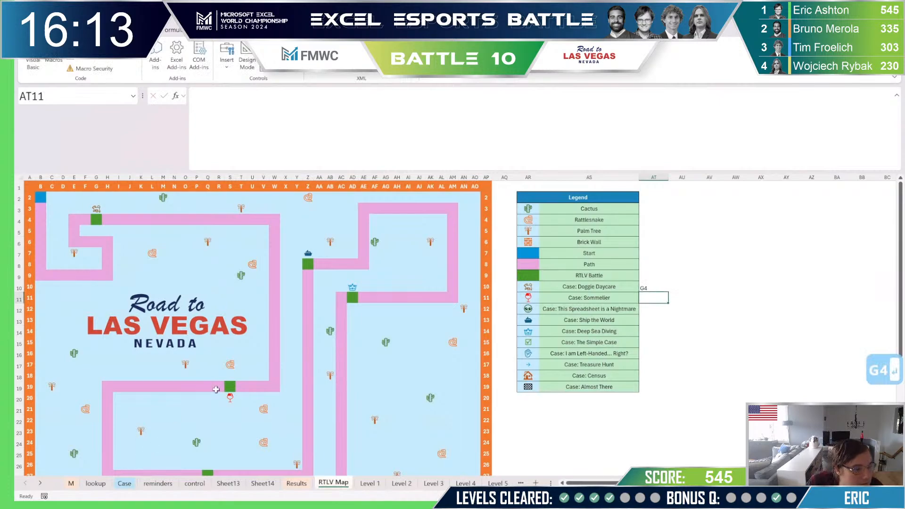
- Record battle locations S19 for Sommelier in AT11 and Q27 for This Spreadsheet is a Nightmare in AT12
left_click(230, 387)
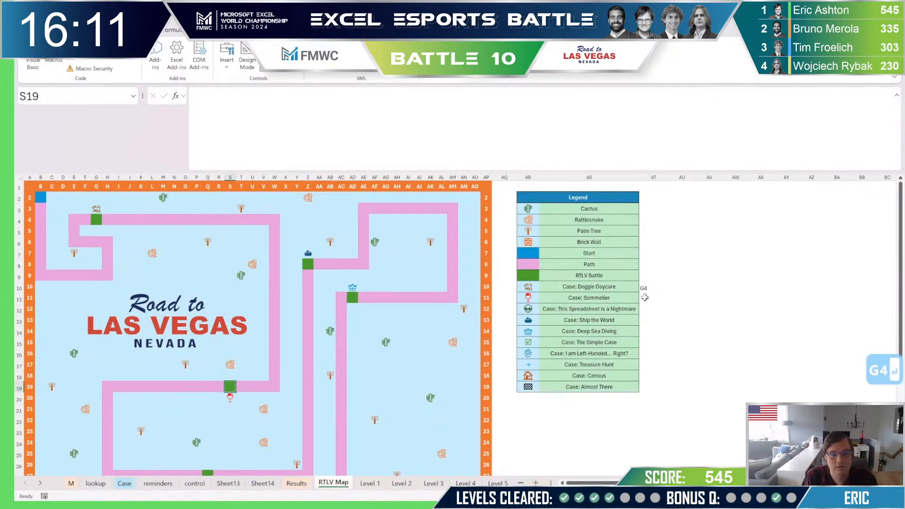
left_click(644, 297)
type("S19")
key("Return")
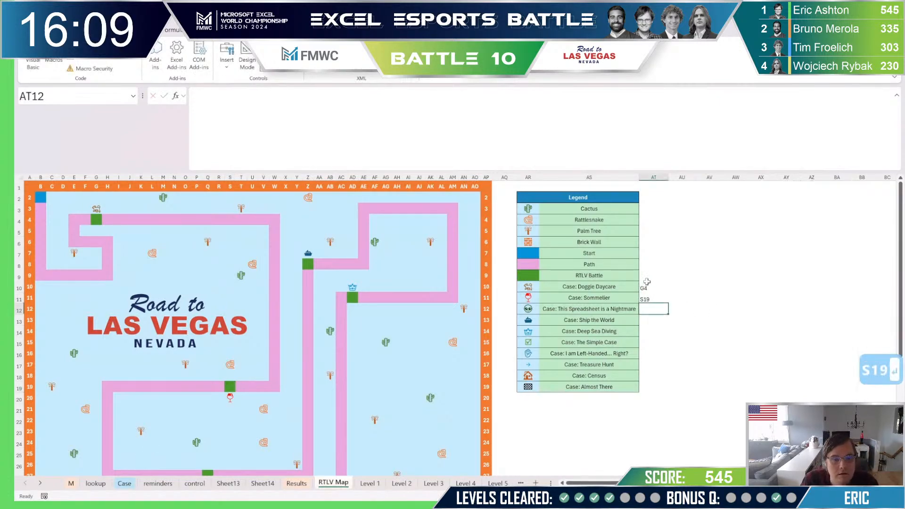
scroll(226, 435, "down", 2)
left_click(208, 451)
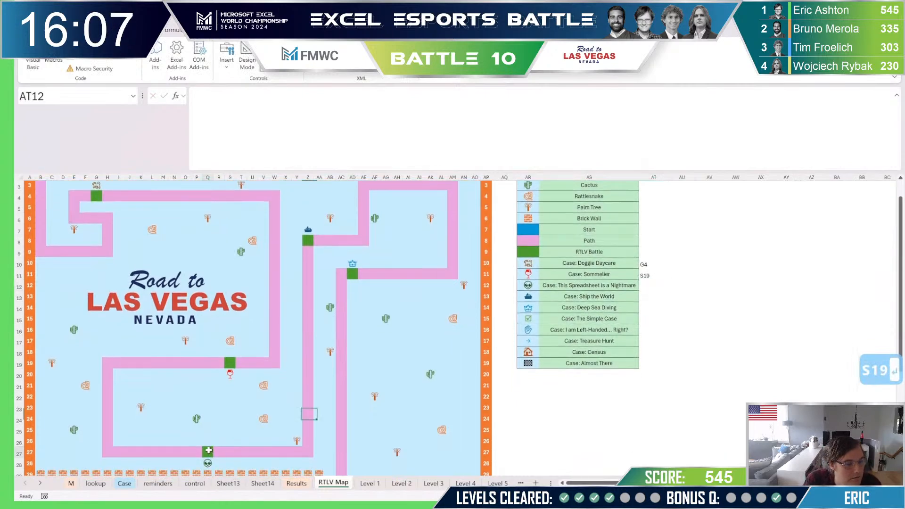
scroll(250, 408, "up", 2)
scroll(250, 408, "down", 2)
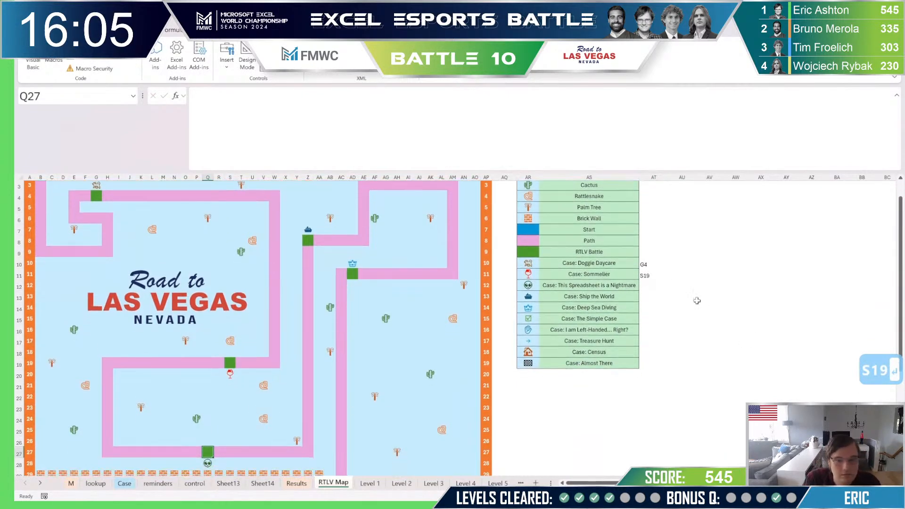
left_click(653, 286)
type("Q2")
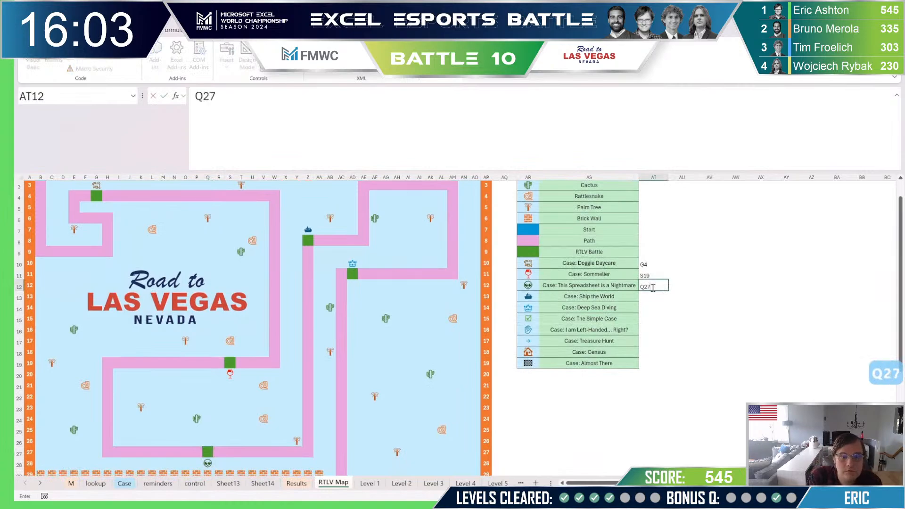
type("7")
key("Return")
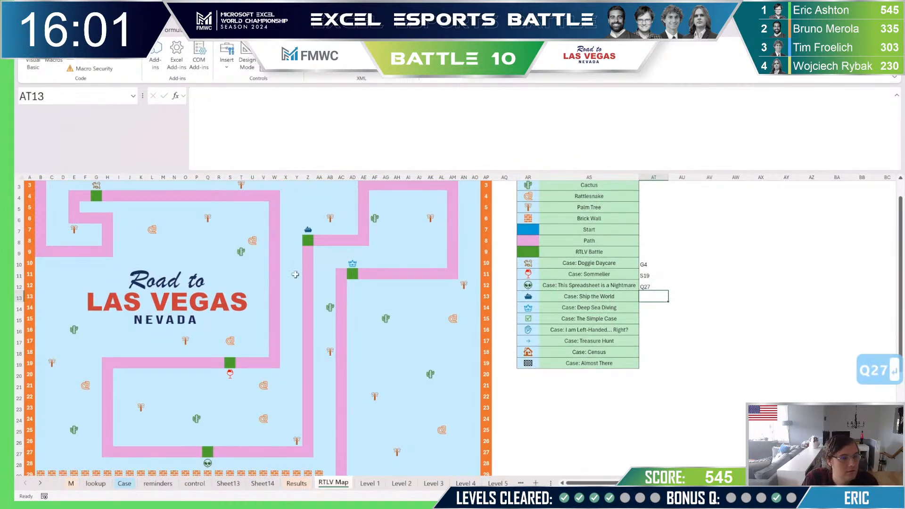
- Record battle locations Z8 for Ship the World in AT13 and AD11 for Deep Sea Diving in AT14
left_click(307, 240)
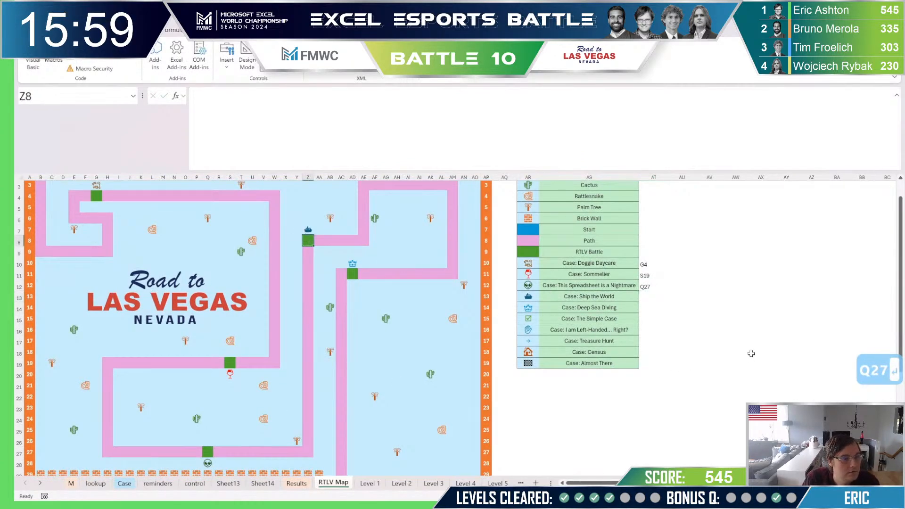
left_click(647, 299)
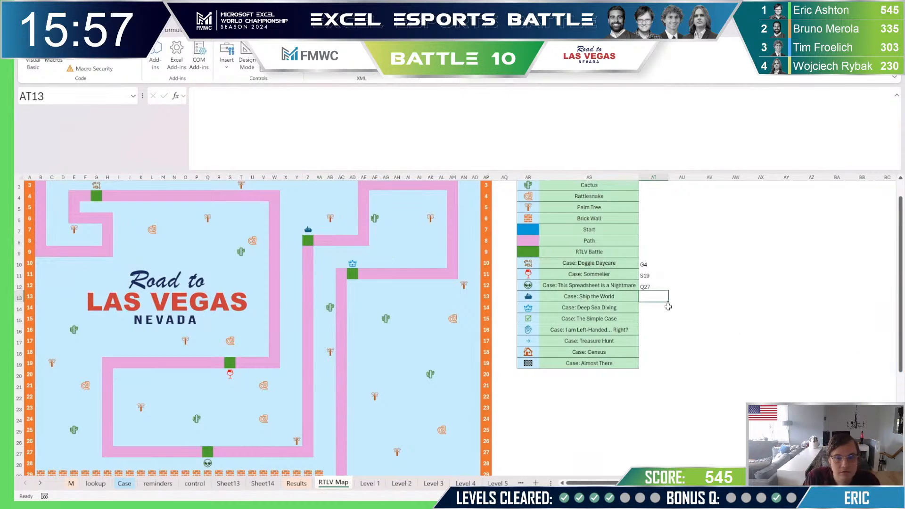
type("S")
key("BackSpace")
key("shift+BackSpace")
type("Z8")
key("Return")
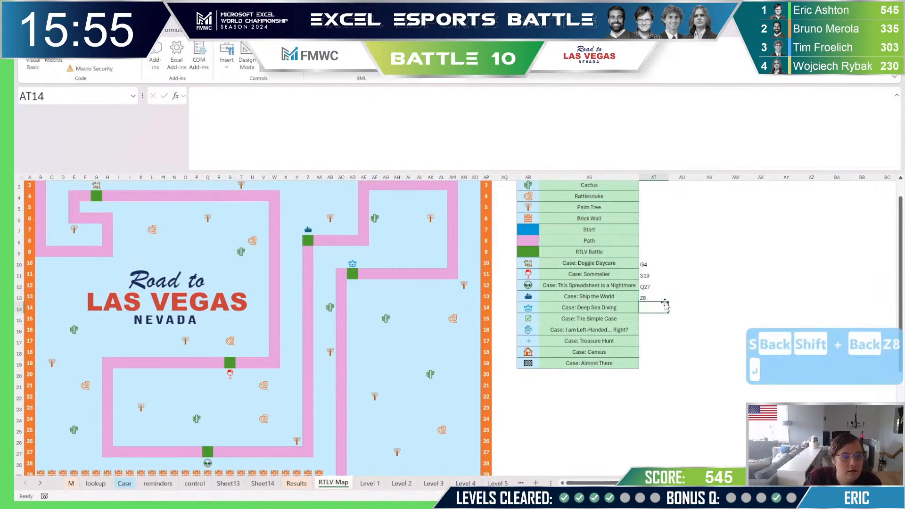
left_click(353, 277)
scroll(368, 292, "up", 1)
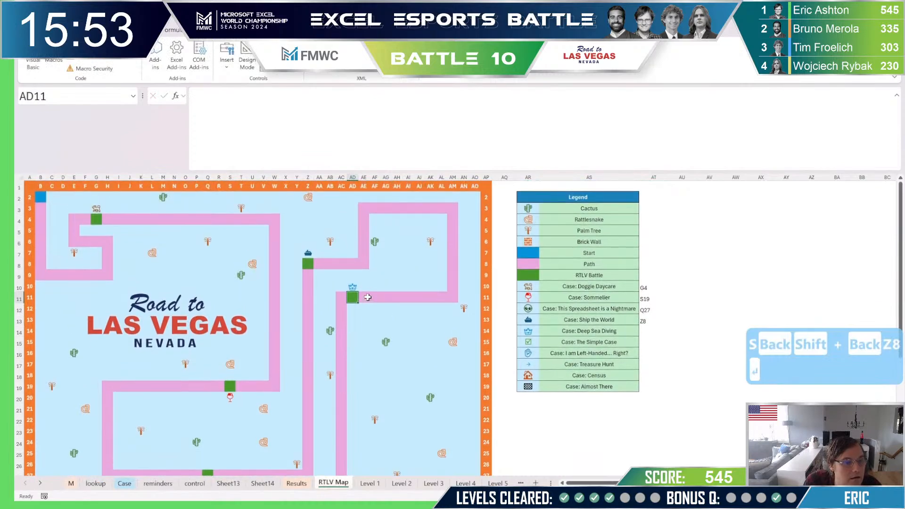
scroll(363, 298, "down", 1)
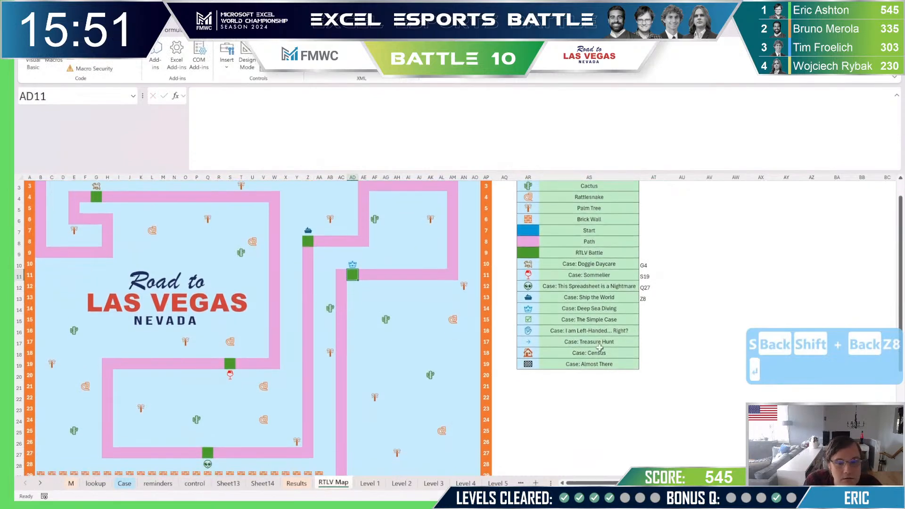
left_click(648, 306)
type("AD11")
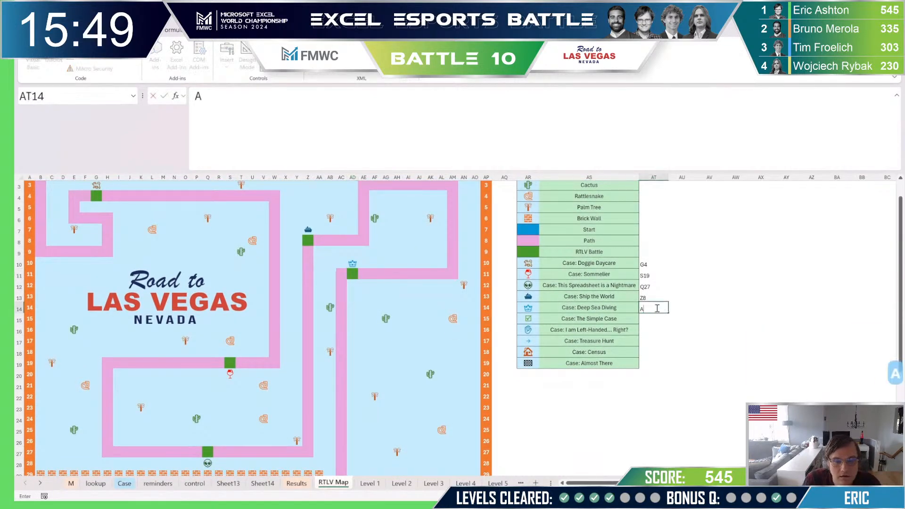
key("Return")
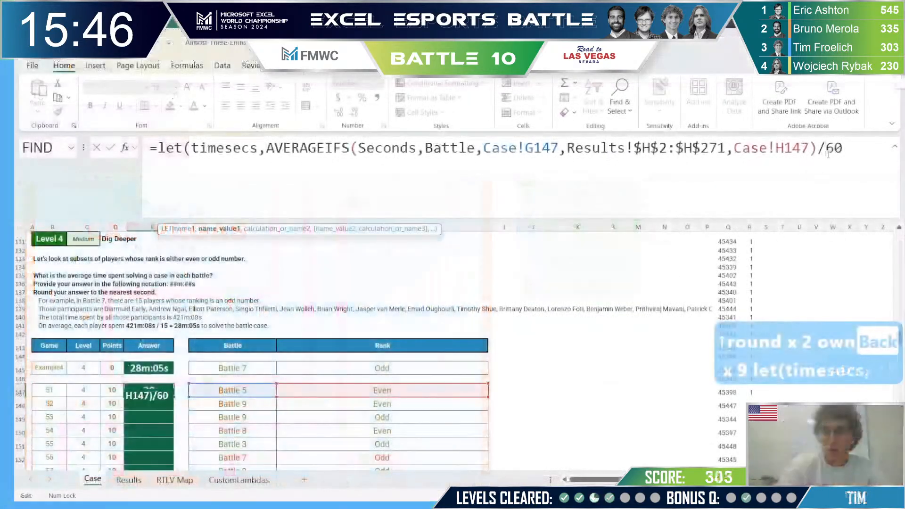
- In the E147 LET formula, remove the /60 after AVERAGEIFS and define minutes as ROUNDDOWN(timesecs/60,0)
key("Right")
key("Right")
key("Right")
key("BackSpace")
key("BackSpace")
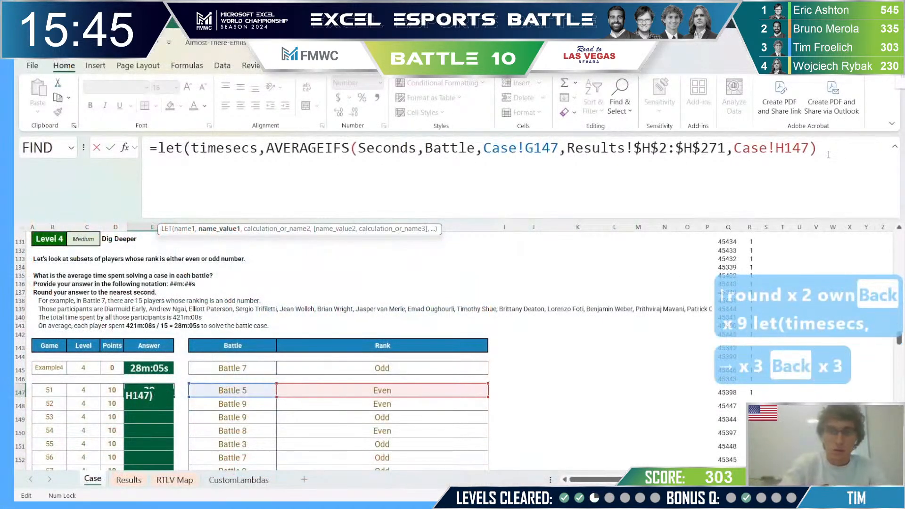
type(",minutes,")
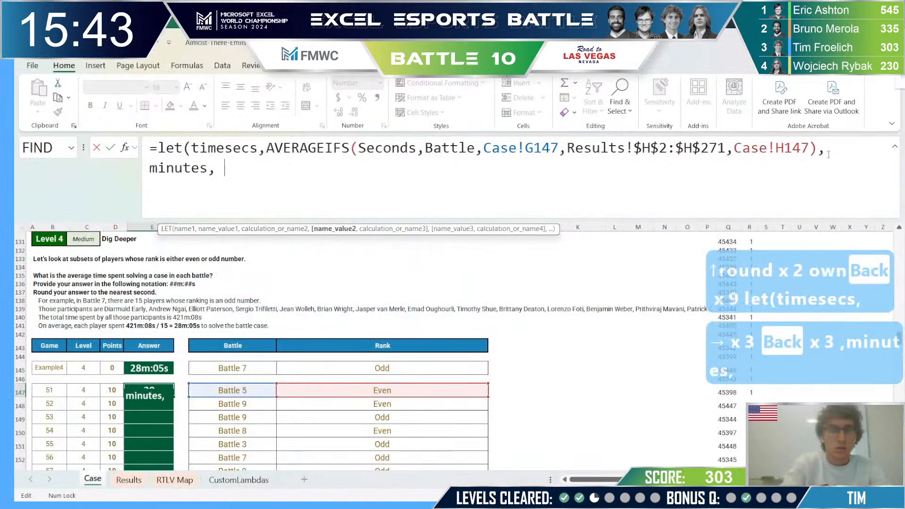
type("rounddown(timese")
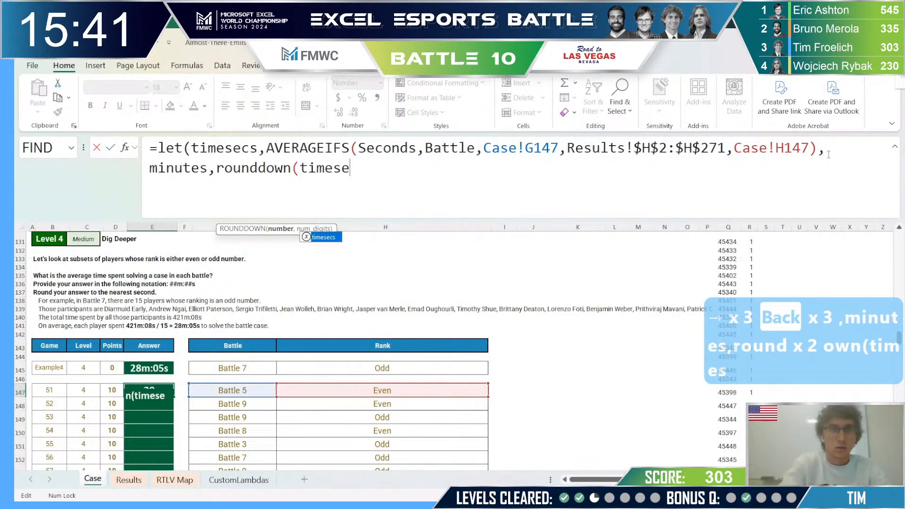
type("cs,")
key("BackSpace")
type("/")
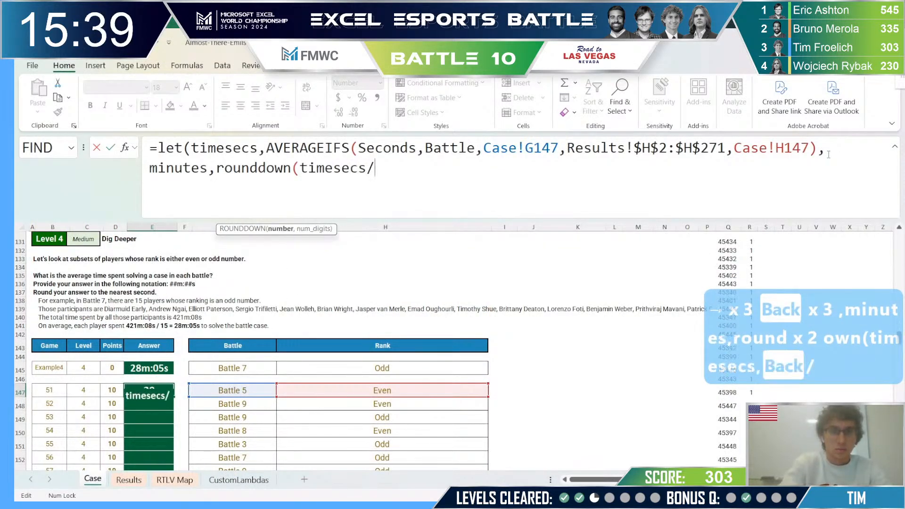
type("60,0),s")
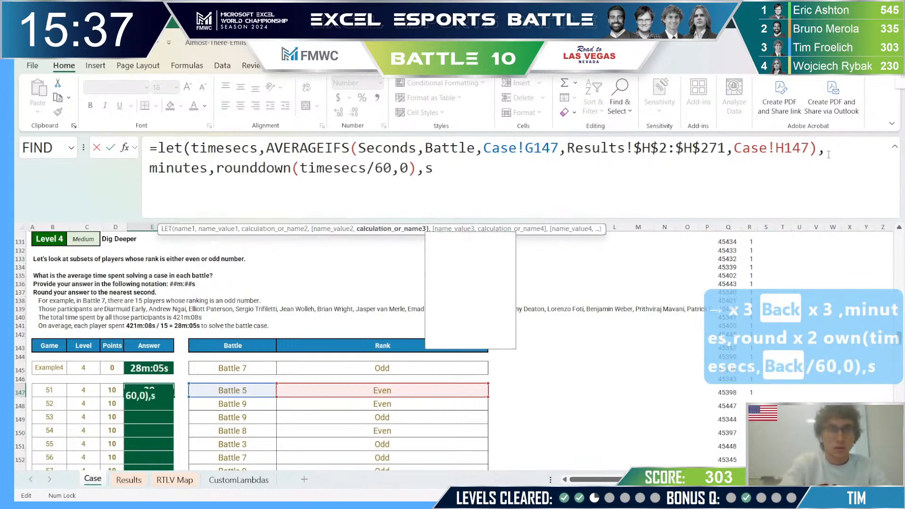
- Define a seconds variable in the LET formula as MOD(timesecs,60)
type("econds,")
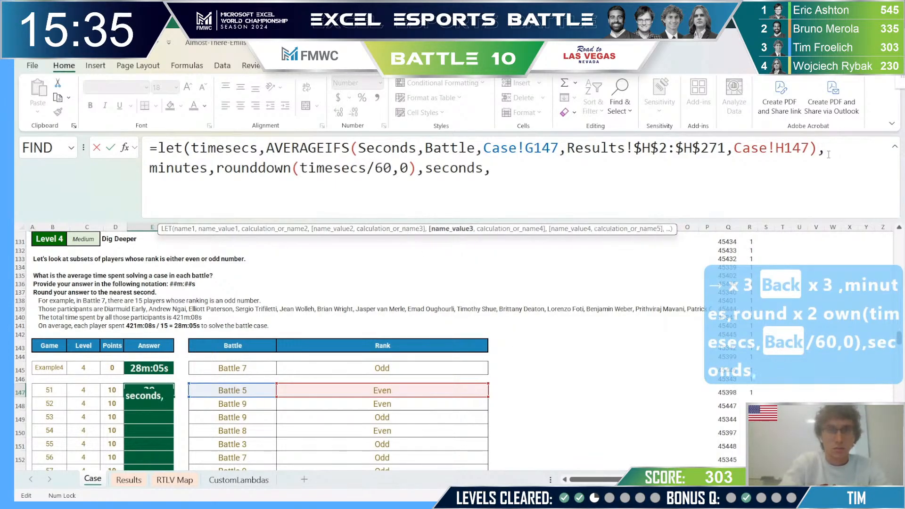
type("mod(ri")
key("BackSpace")
key("BackSpace")
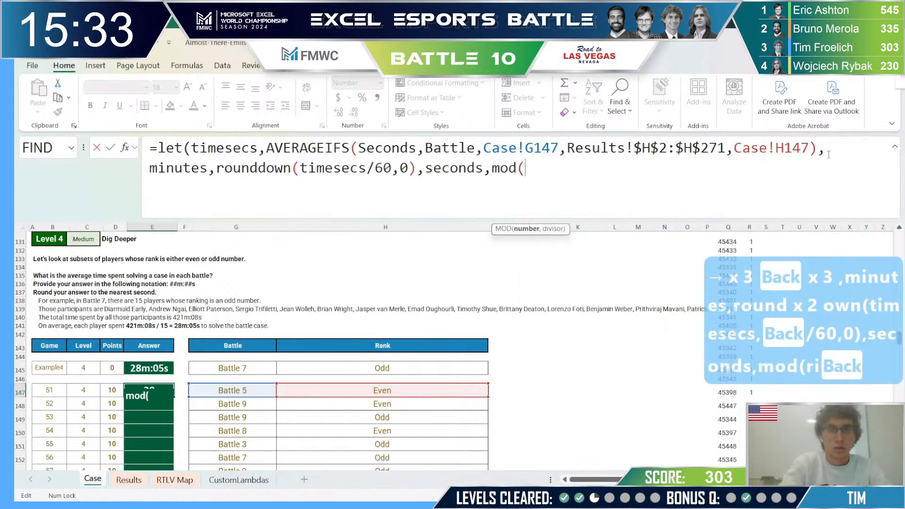
type("time")
key("Down")
key("Down")
key("Down")
key("Tab")
type(",")
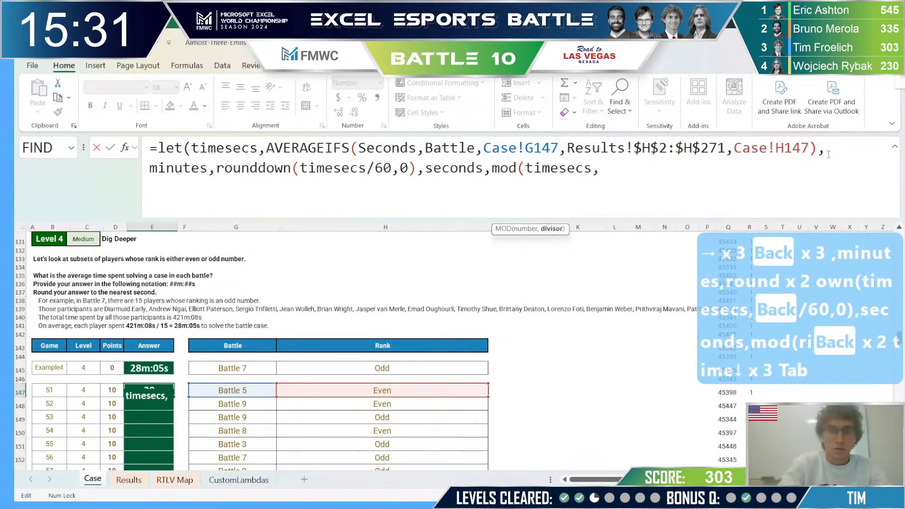
type("60),")
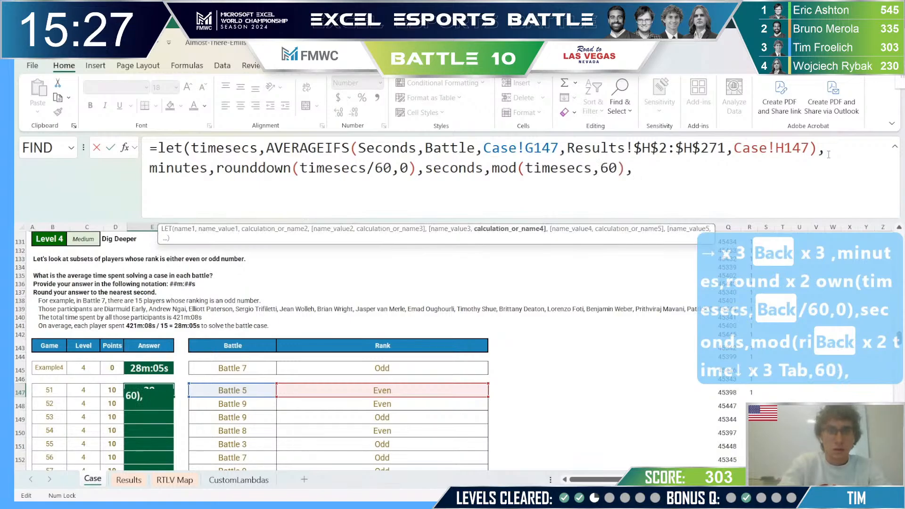
- Complete the E147 formula with the result expression minutes&"m:"&seconds&"s" and enter it
type("minutes")
type("&\"m")
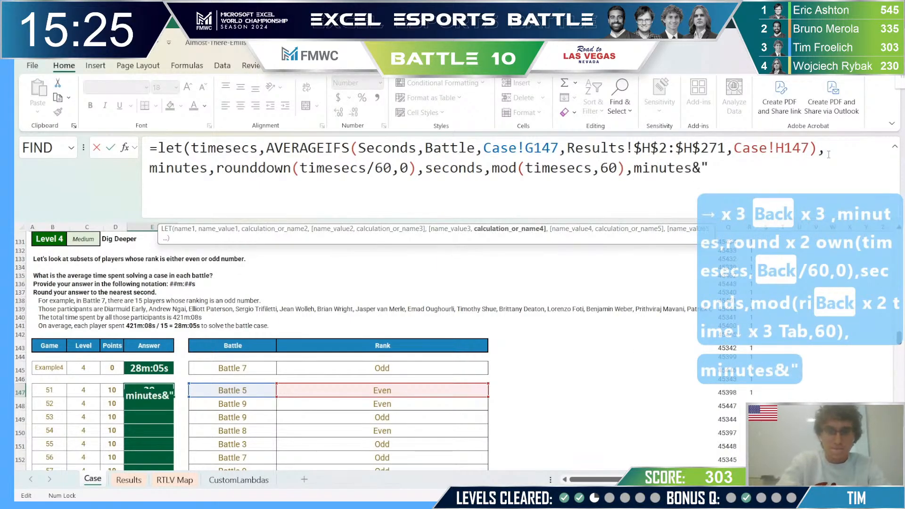
type(":\"")
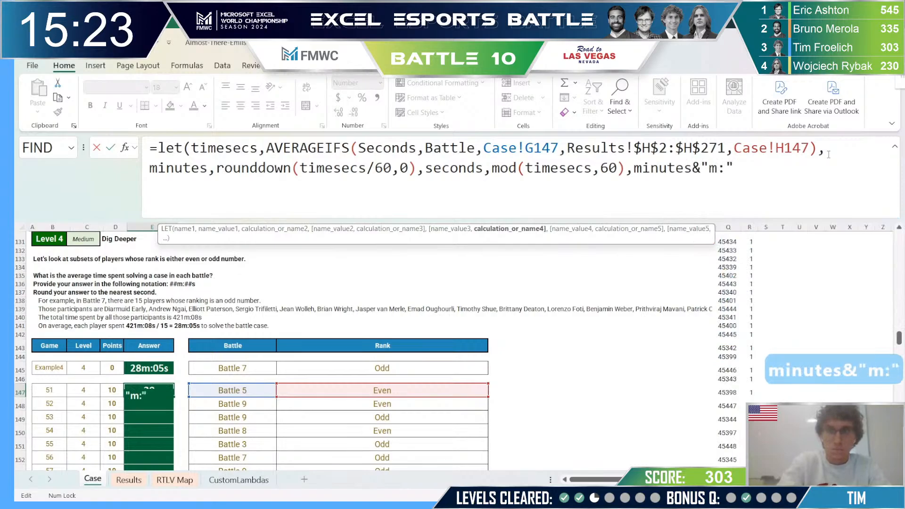
type("&")
type("seco")
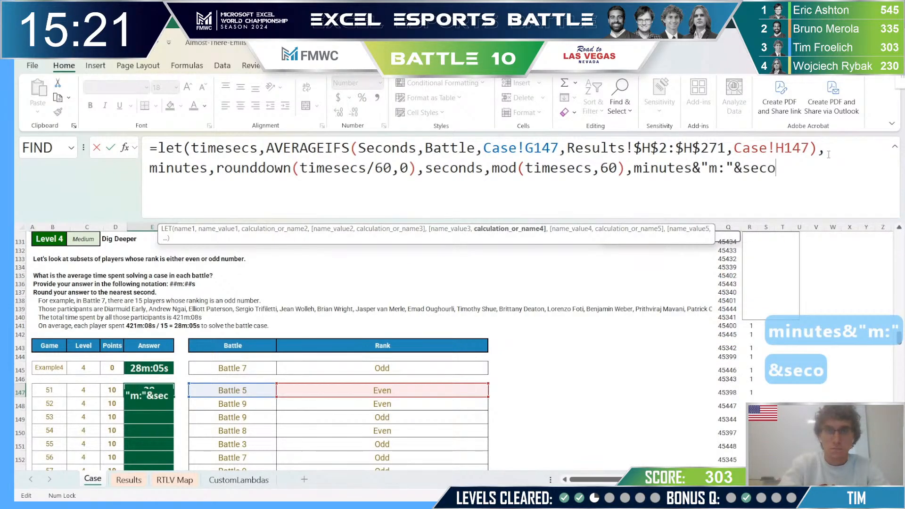
type("nds&\"s\"(")
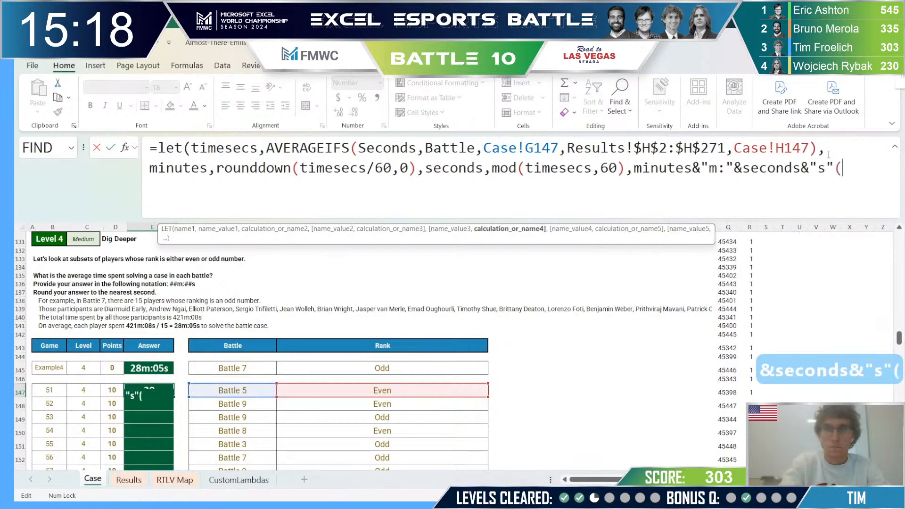
key("shift+BackSpace")
type(")")
key("Return")
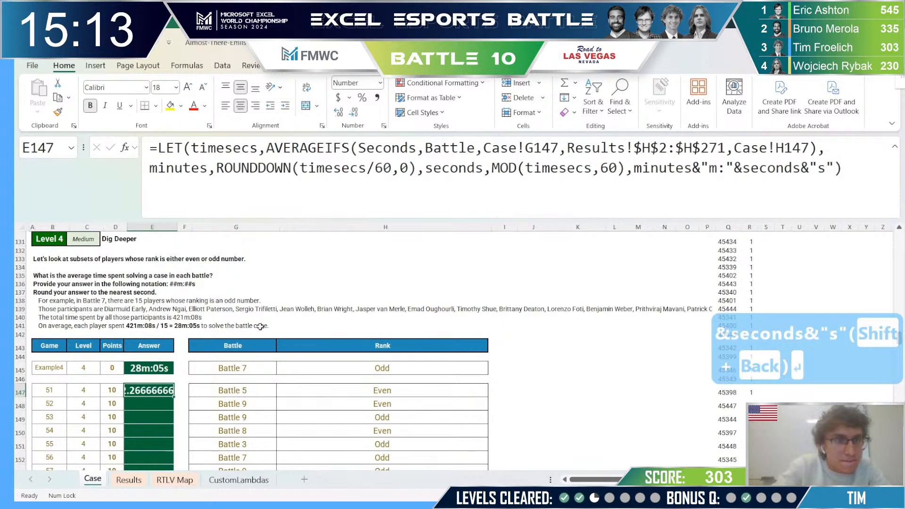
- Wrap the MOD part of the E147 formula in ROUND with 0 digits
left_click(494, 167)
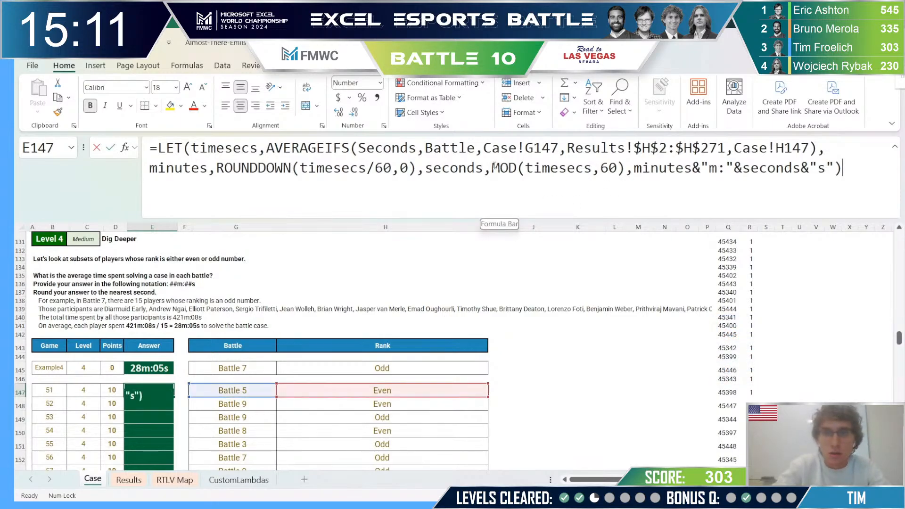
type("round(")
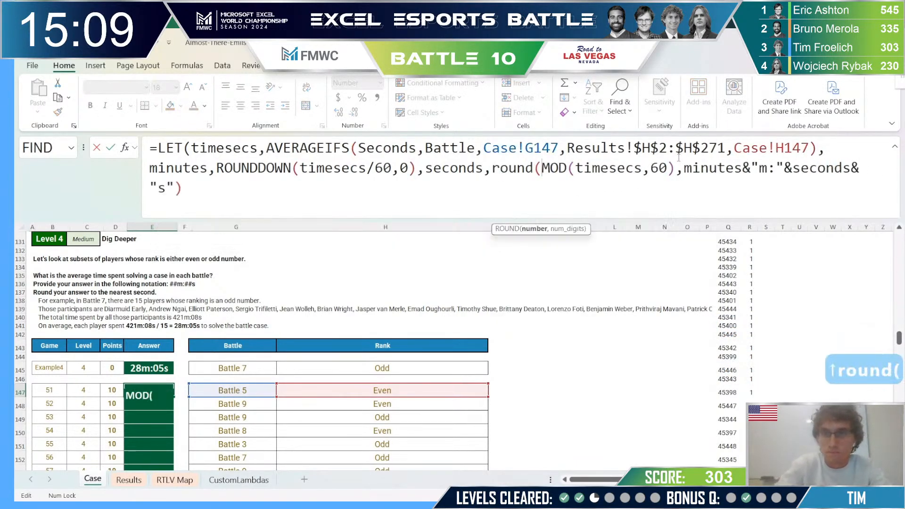
type(",")
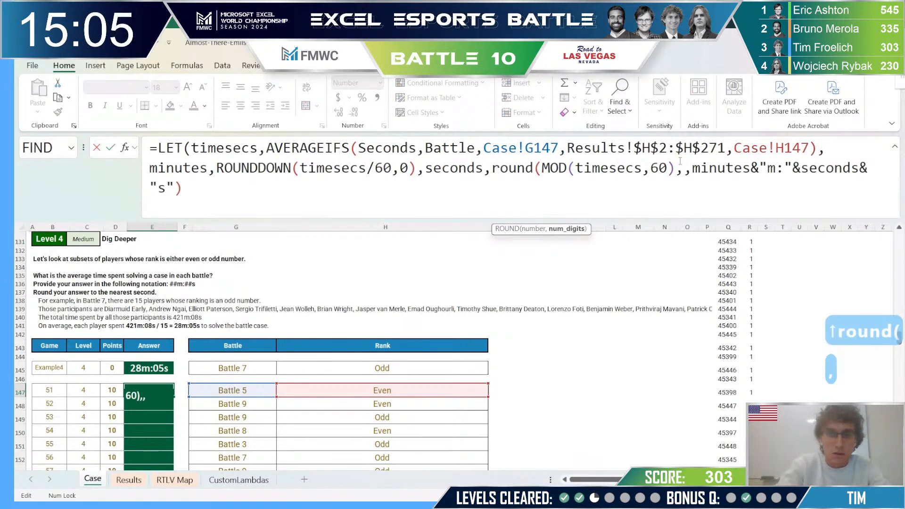
key("BackSpace")
type(",0")
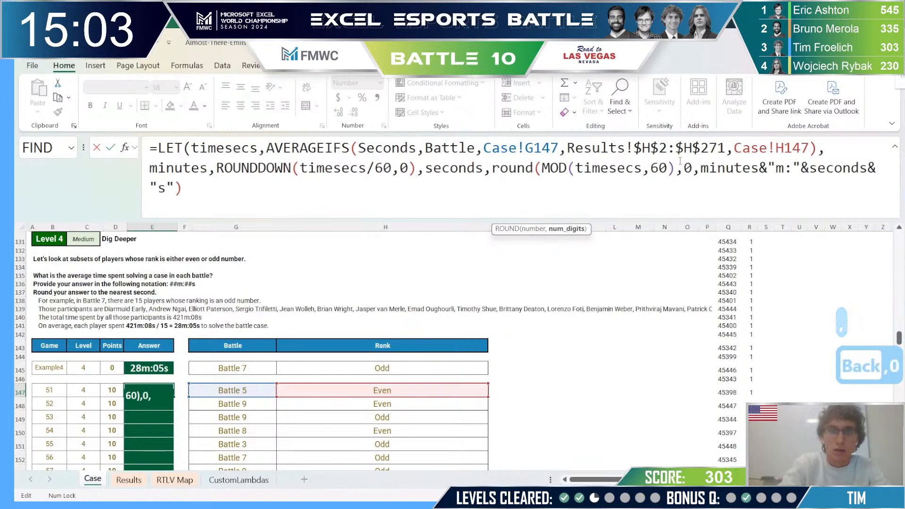
type(")")
key("Return")
- Try the E147 formula on the Example4 answer in E145, and undo the paste
key("Up")
key("ctrl+c")
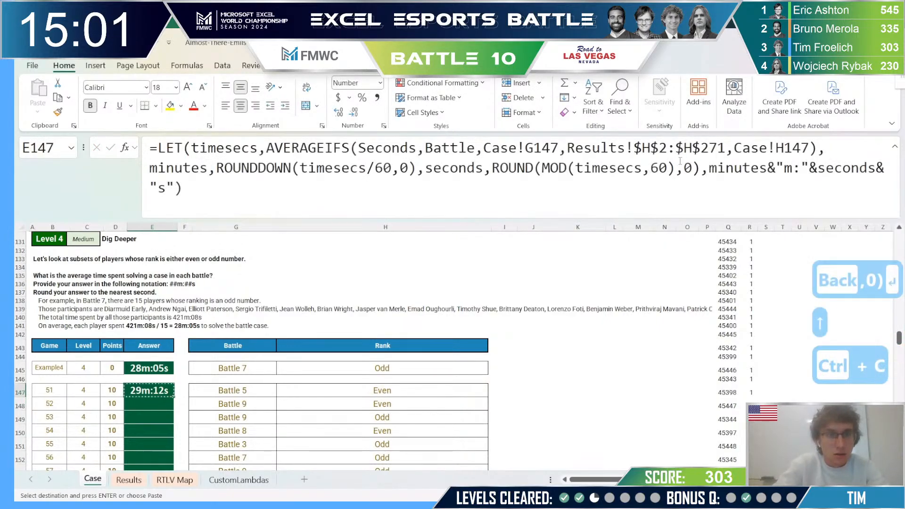
key("Up")
key("Up")
key("ctrl+v")
key("ctrl+z")
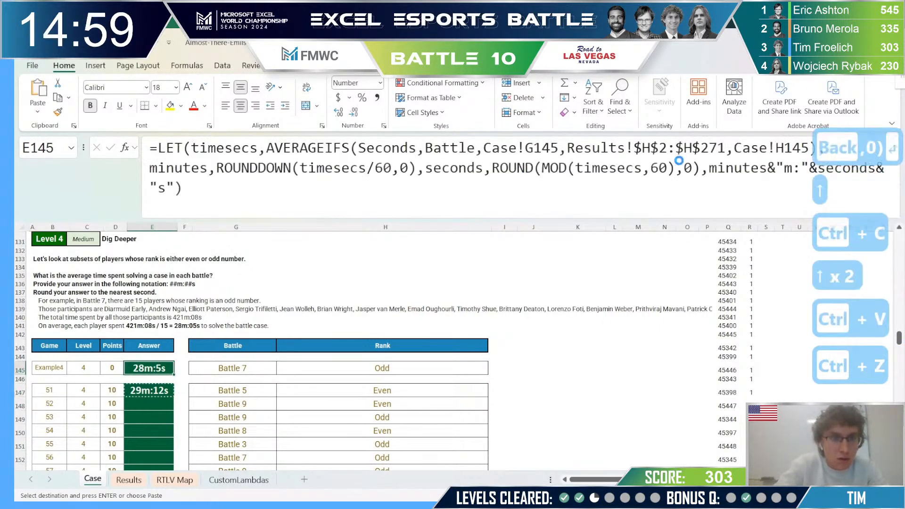
key("Down")
key("Down")
key("Escape")
- Insert IF(LEN(seconds)=1,"0","")& before seconds in the E147 result text to pad single-digit seconds
left_click(498, 168)
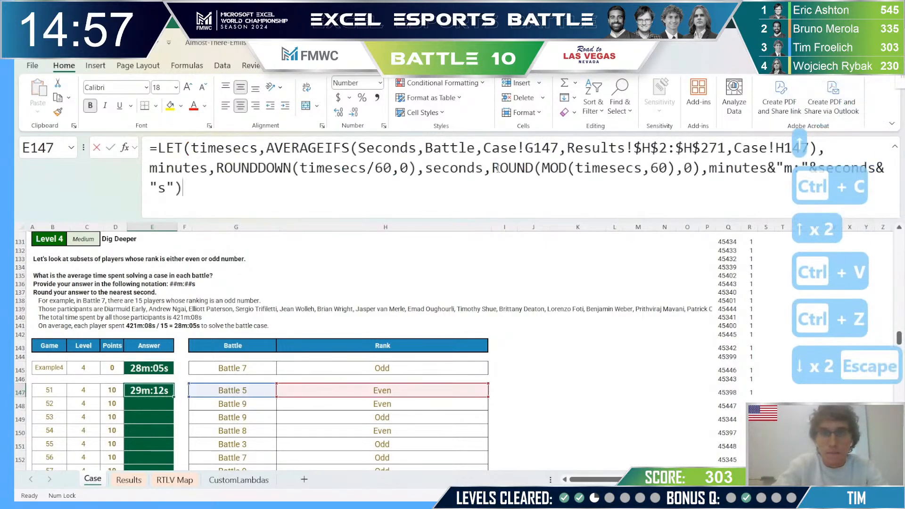
key("Left")
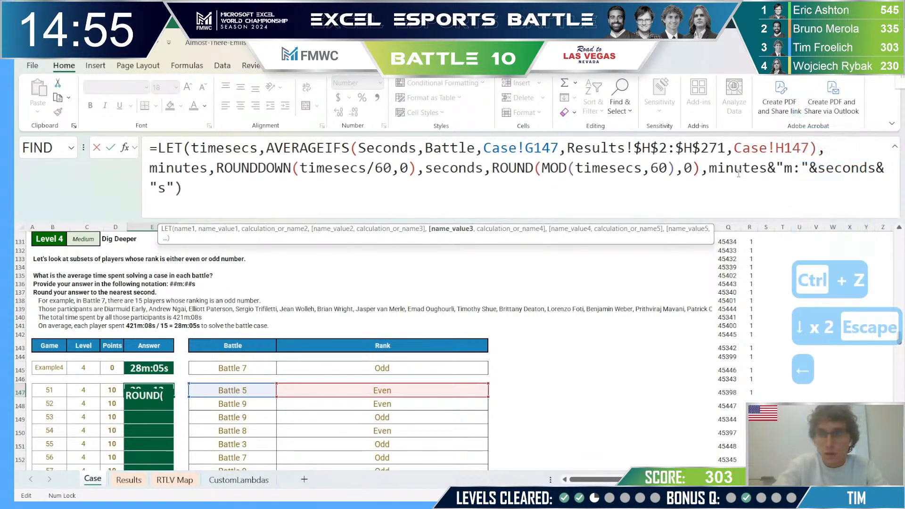
left_click(821, 168)
type("if(")
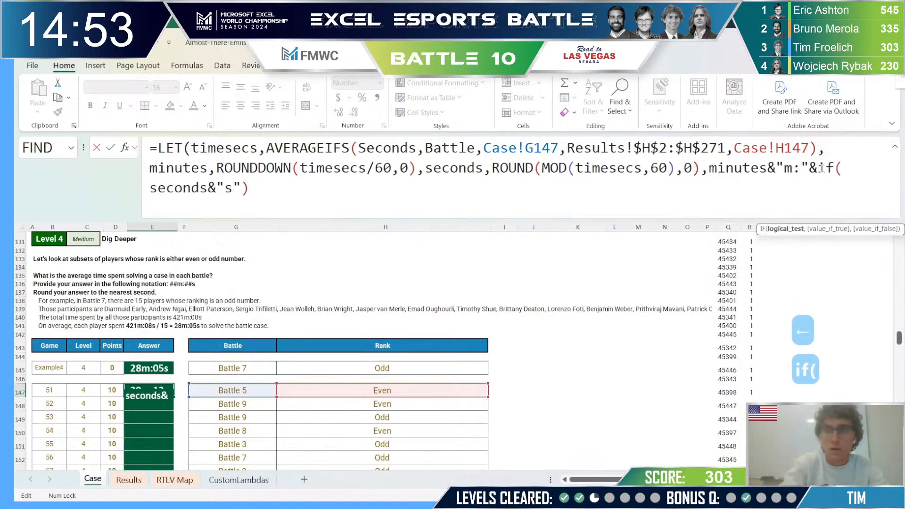
type("len(seconds")
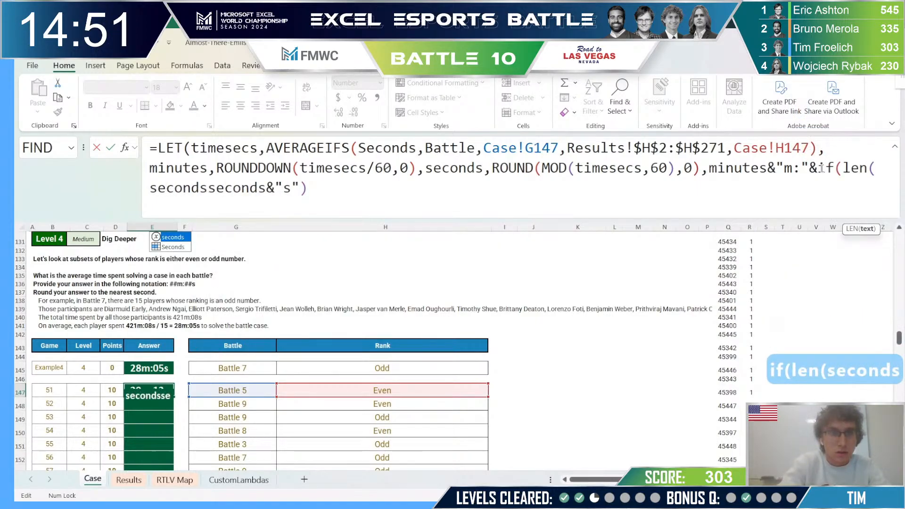
type(")")
type("=1,\"")
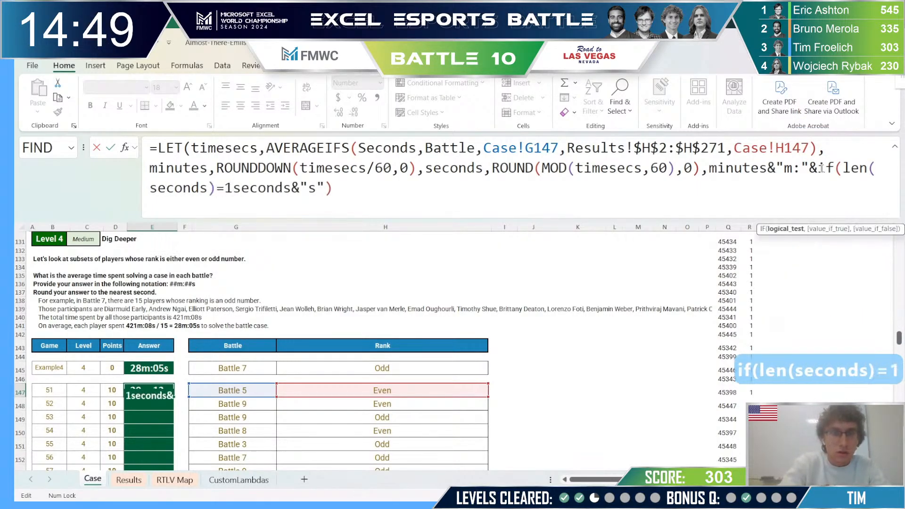
key("BackSpace")
type("\"0\",\"")
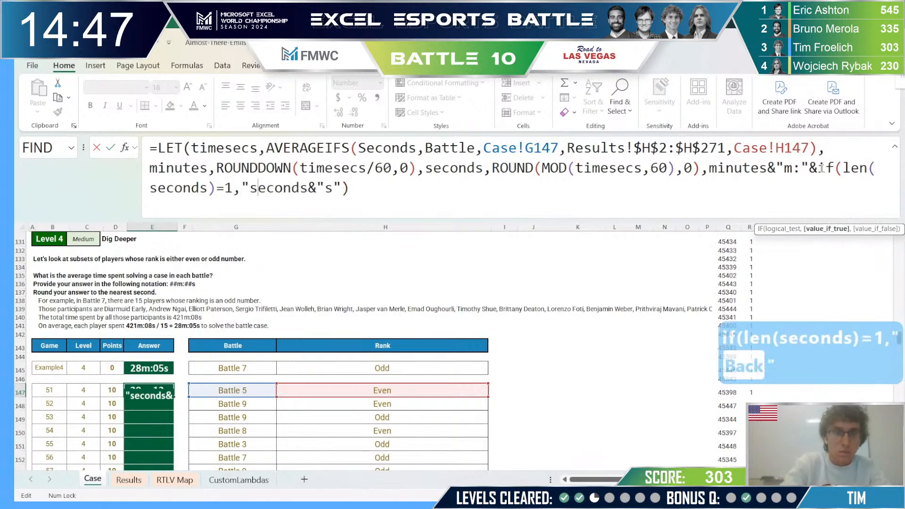
type("\")&")
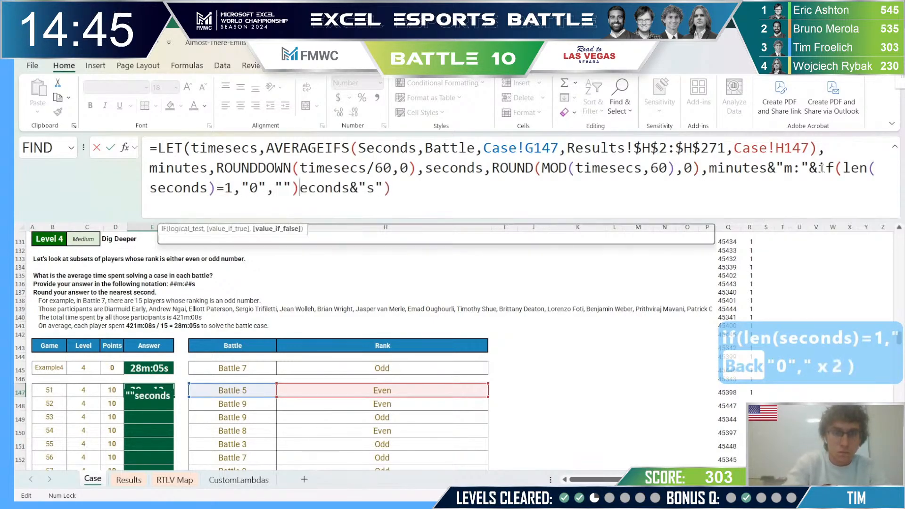
key("Return")
- Copy the revised E147 formula into the Example4 answer cell E145
key("Up")
key("ctrl+c")
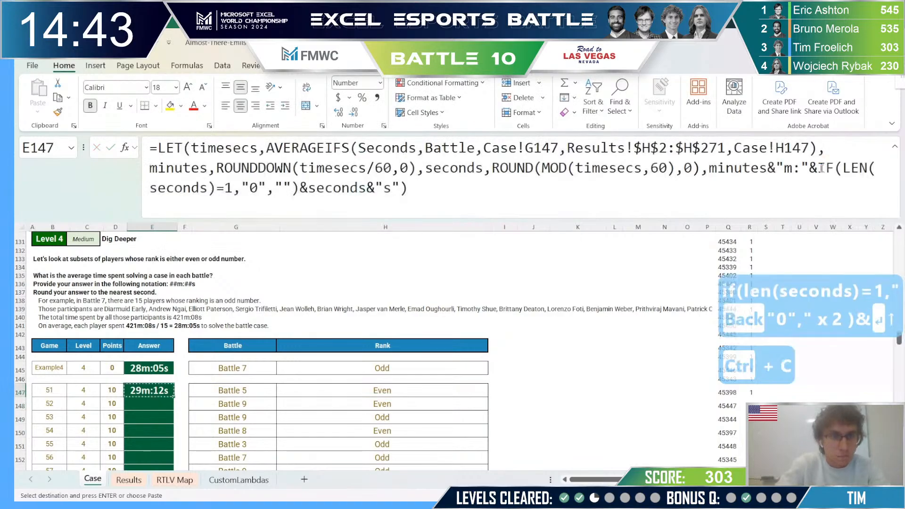
key("Up")
key("Up")
key("ctrl+v")
- Fill the E147 formula down the Level 4 Answer column for games 51 to 70
key("Down")
key("Down")
key("ctrl+c")
key("shift+Down")
key("shift+Down")
key("shift+Down")
key("shift+Down")
key("shift+Down")
key("shift+Down")
key("shift+Down")
key("shift+Down")
key("shift+Down")
key("shift+Down")
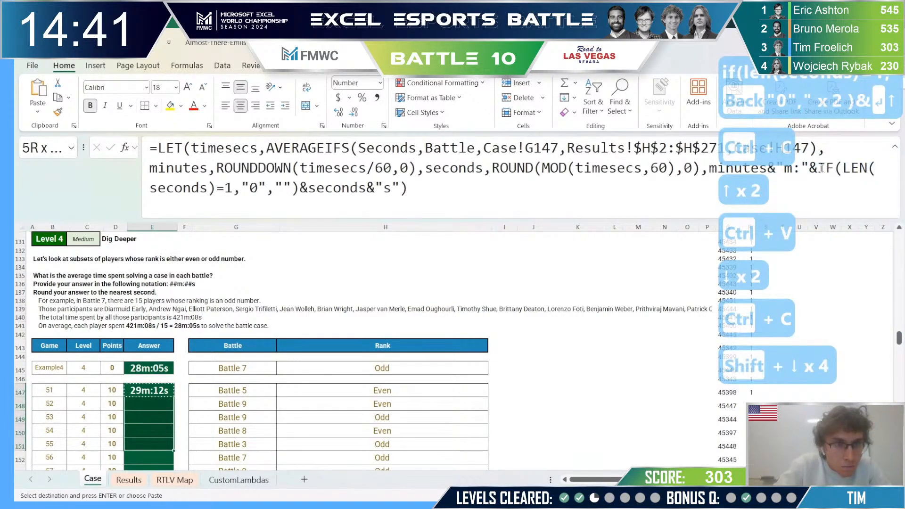
key("shift+Down")
key("shift+Down")
key("shift+Down")
key("shift+Down")
key("shift+Down")
key("shift+Down")
key("shift+Down")
key("shift+Down")
key("shift+Down")
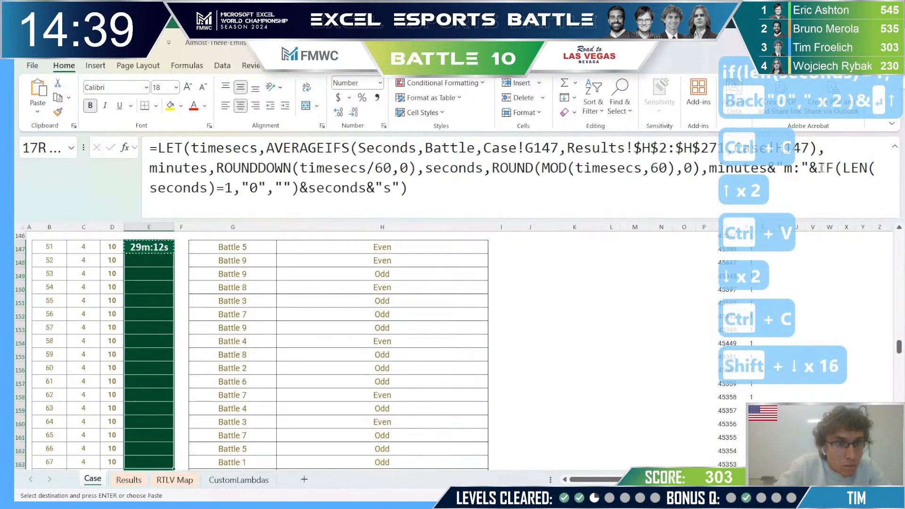
key("shift+Up")
key("ctrl+v")
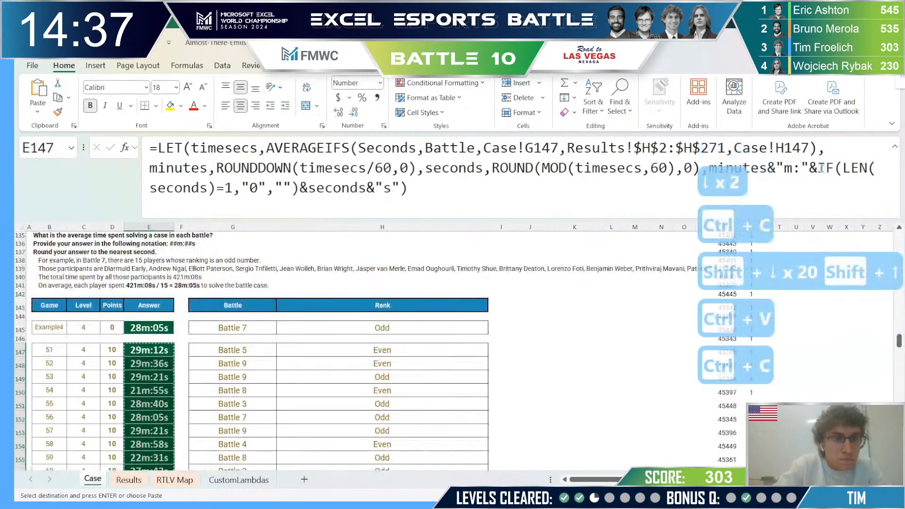
- Switch to the Answers workbook in Excel for the web and paste the Level 4 answers as values from E78
key("alt+Tab")
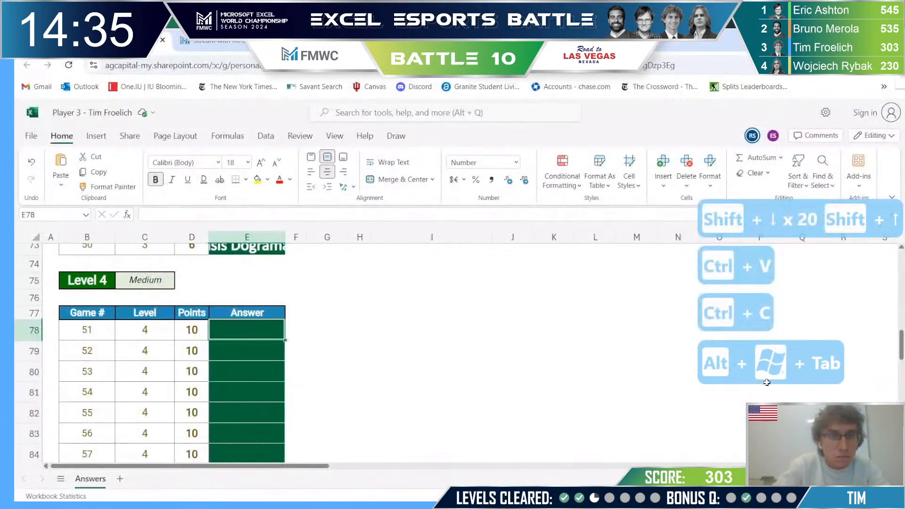
key("ctrl+shift+v")
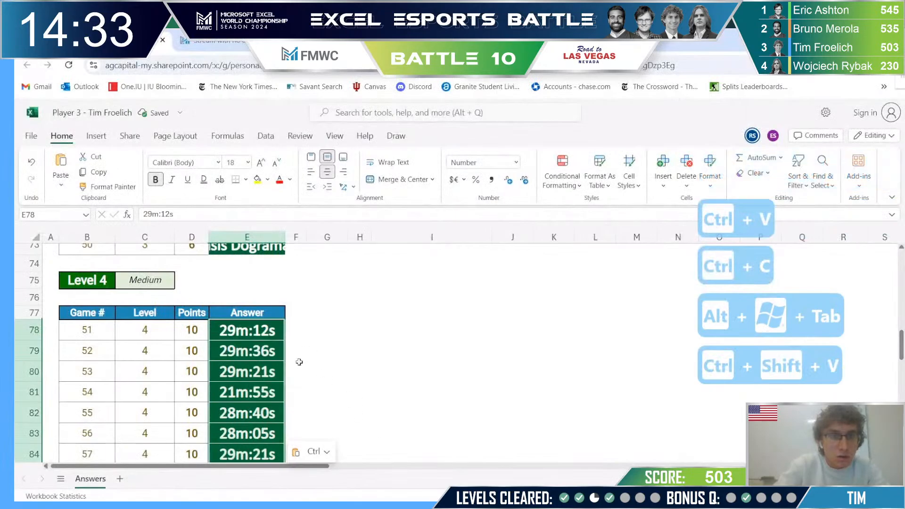
scroll(299, 362, "down", 2)
scroll(299, 362, "down", 7)
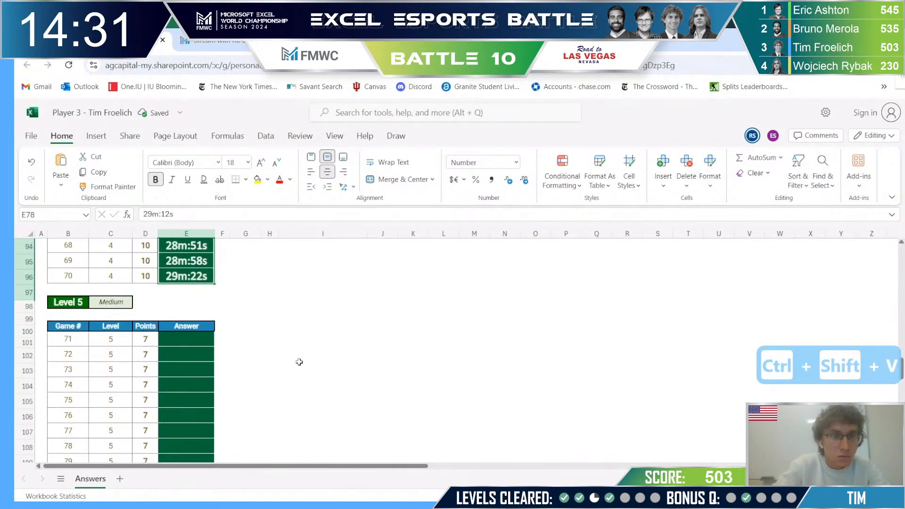
key("ctrl+Page_Down")
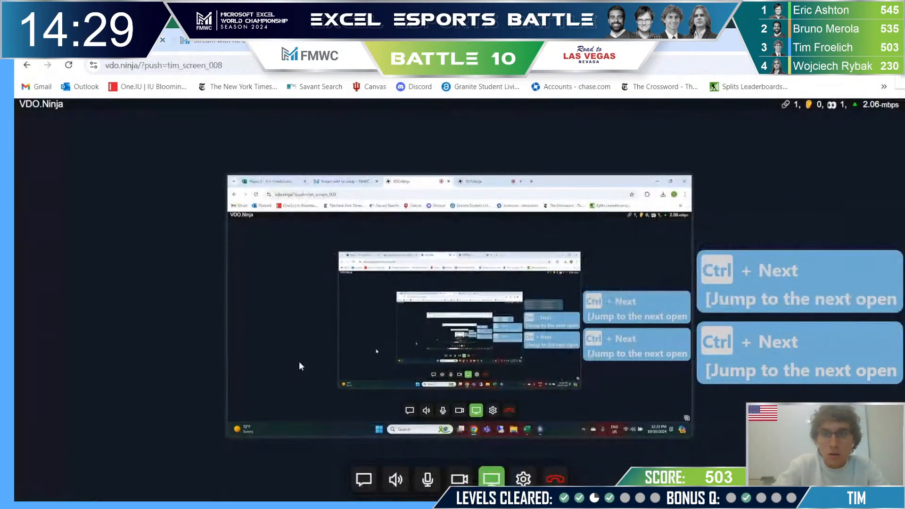
- Return to the Answers workbook in Excel for the web and select the Level 5 answer cell for game 71
key("ctrl+Page_Up")
key("ctrl+Page_Up")
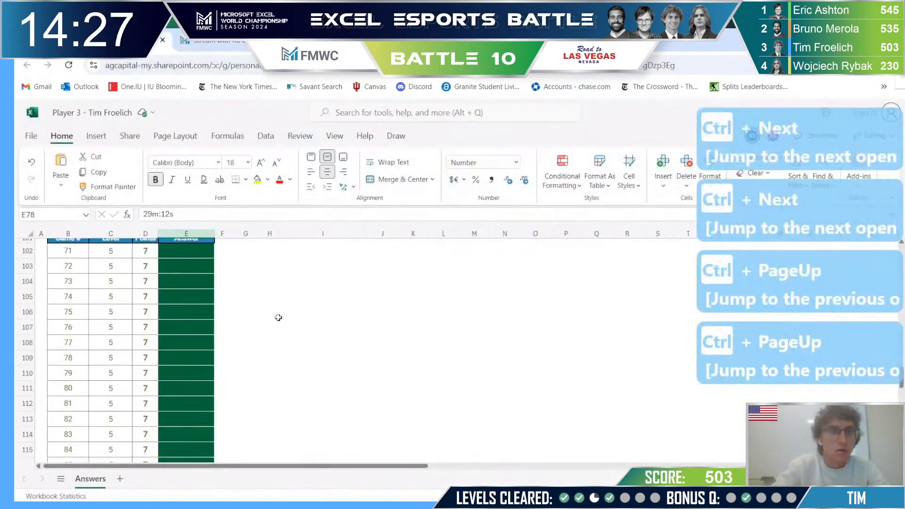
scroll(278, 317, "up", 1)
left_click(187, 283)
- Switch to the case workbook in desktop Excel and examine the Level 5 instructions and the locations listed for games 71 to 90
key("alt+Tab")
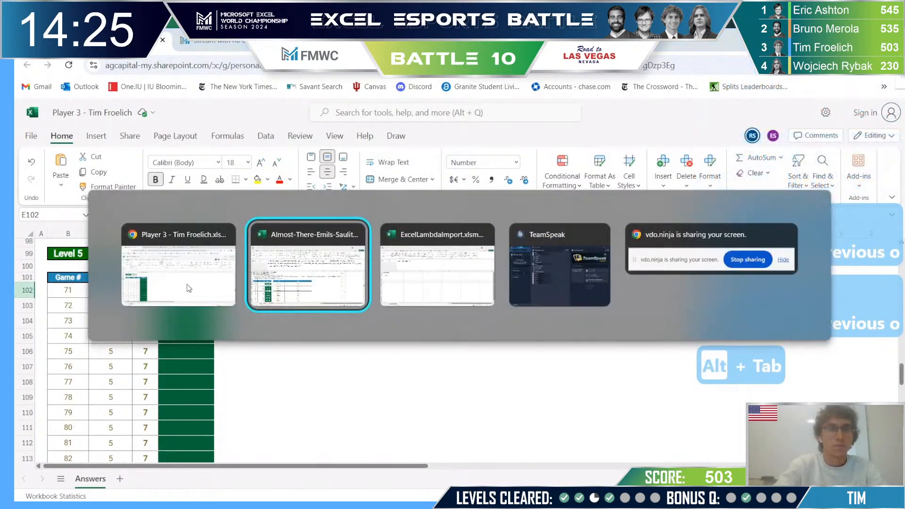
scroll(187, 285, "down", 11)
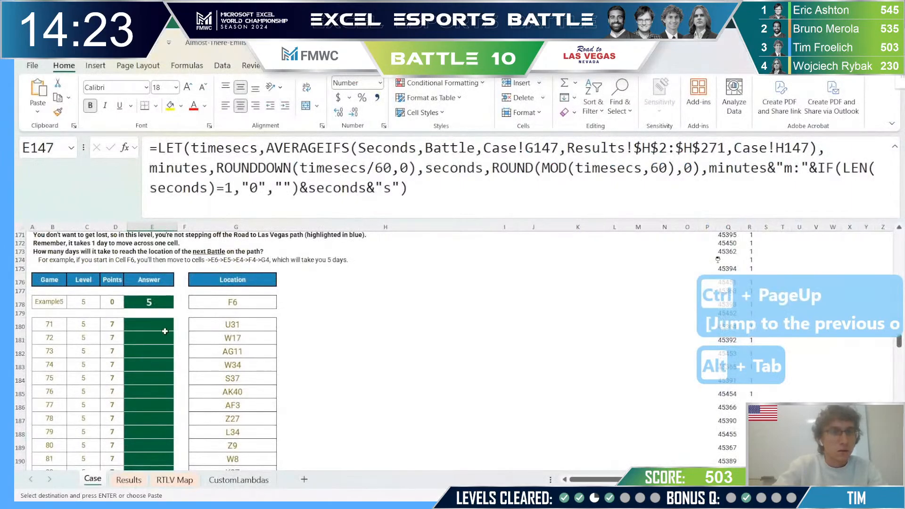
left_click(164, 370)
scroll(308, 344, "left", 1)
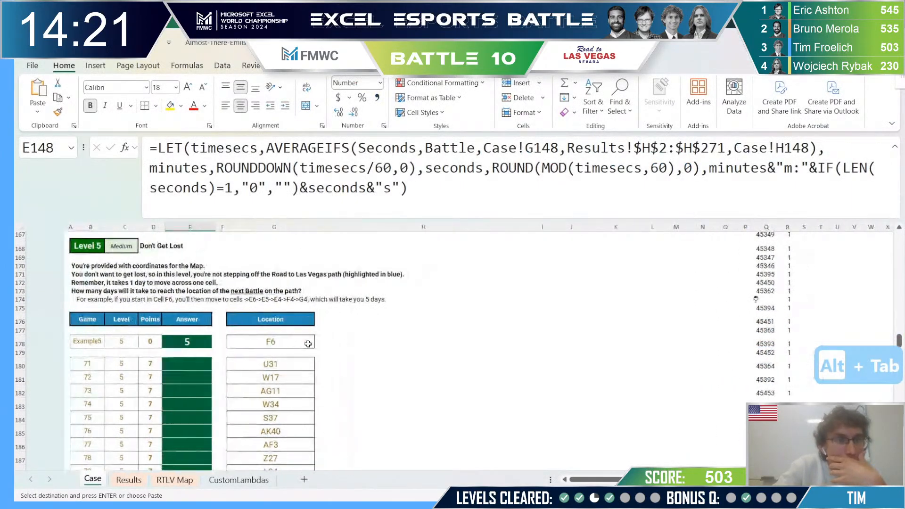
key("Right")
key("Up")
scroll(307, 343, "down", 13)
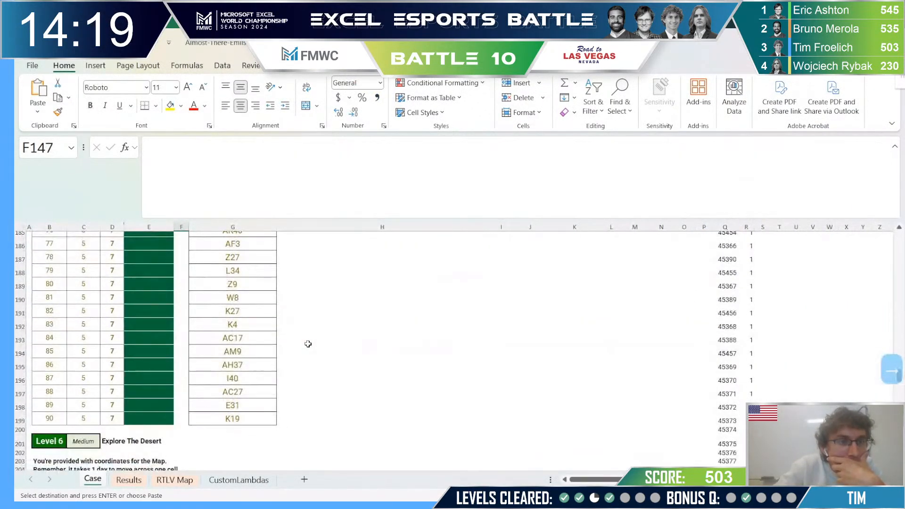
scroll(307, 343, "up", 5)
left_click(172, 332)
scroll(167, 329, "up", 2)
key("Up")
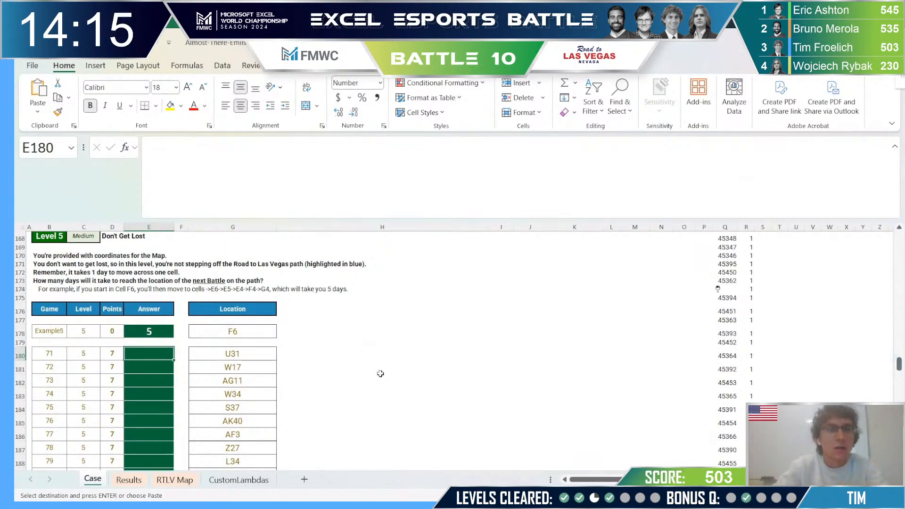
key("Right")
key("Right")
key("Right")
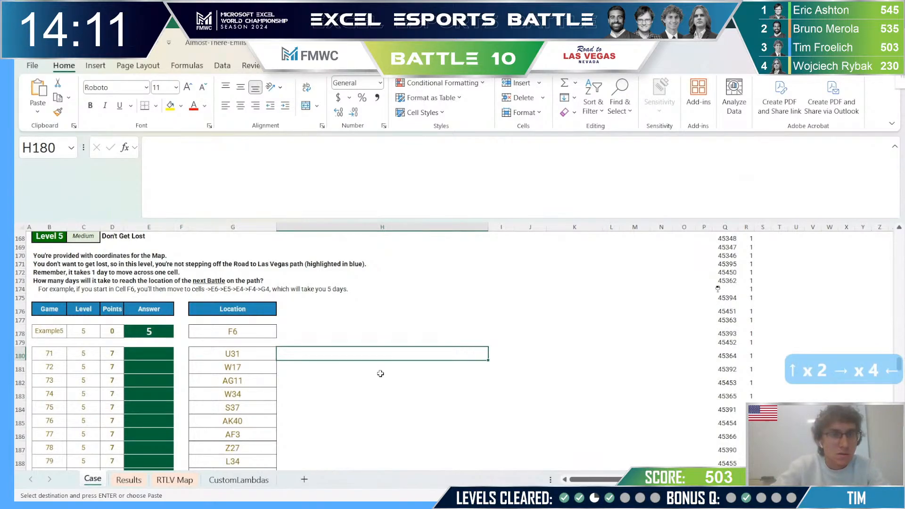
type("=indirec")
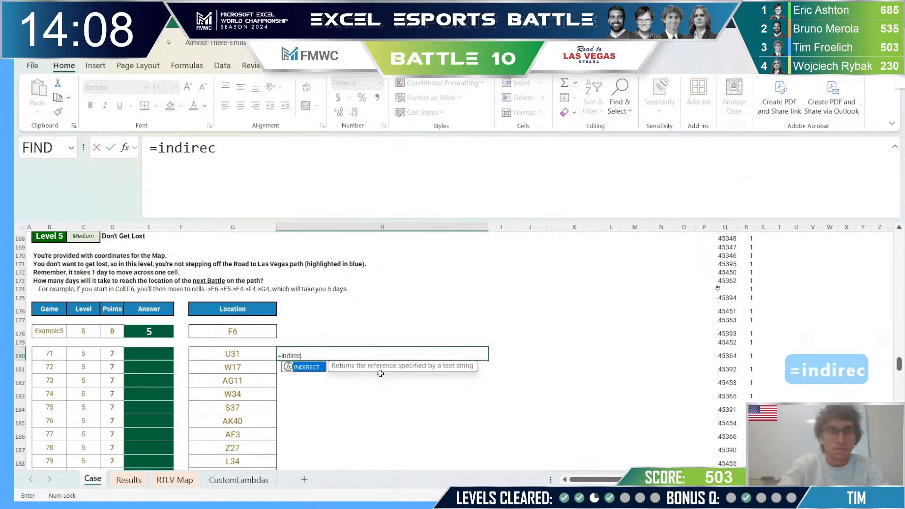
key("Tab")
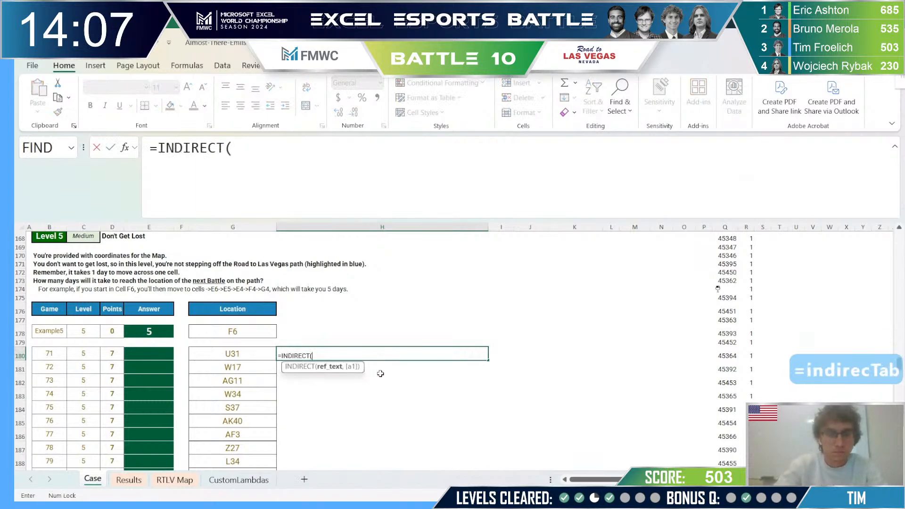
type("\"")
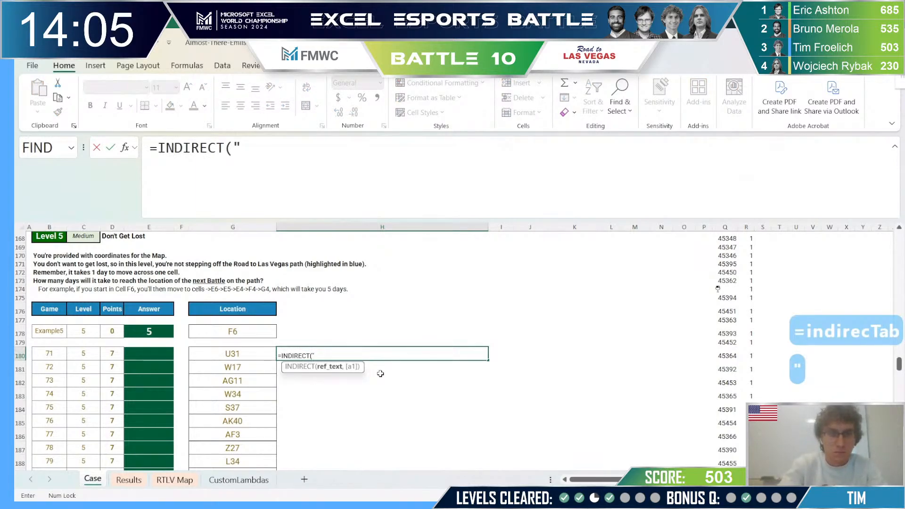
type("T")
key("shift+BackSpace")
type("RT")
key("Escape")
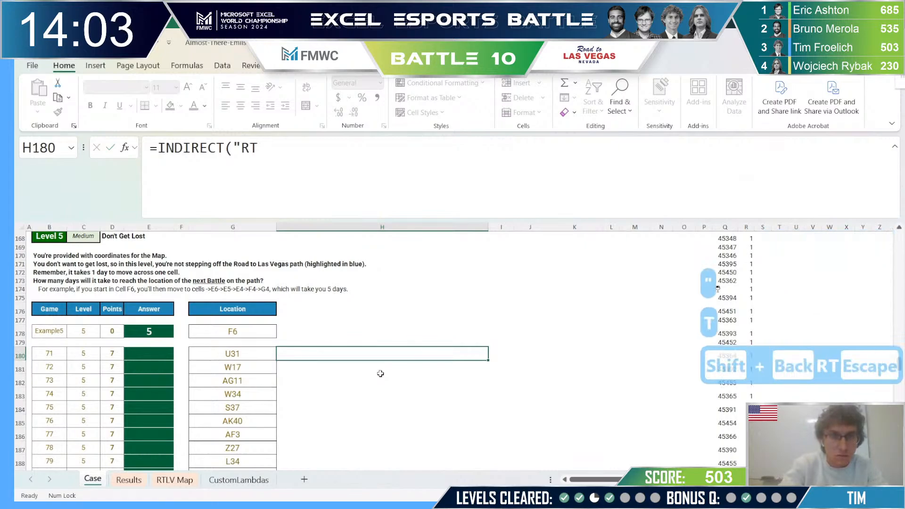
type("=ret")
key("Tab")
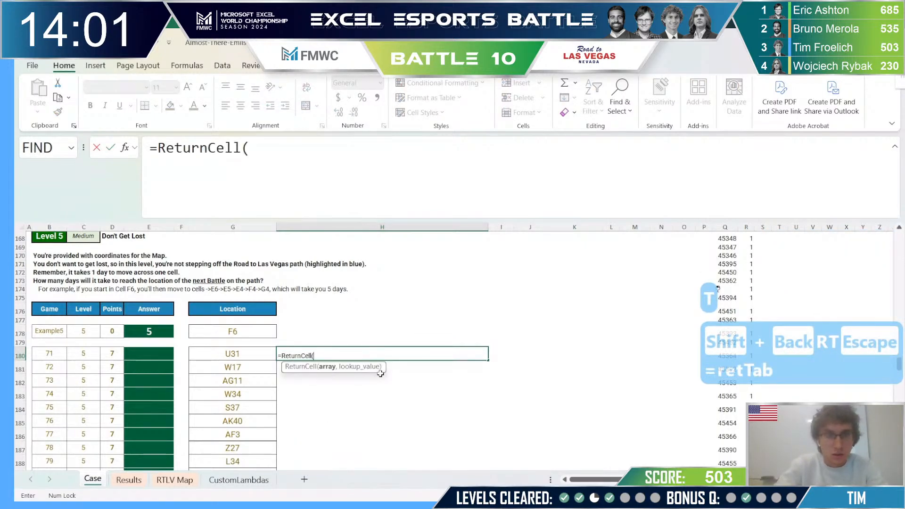
key("Escape")
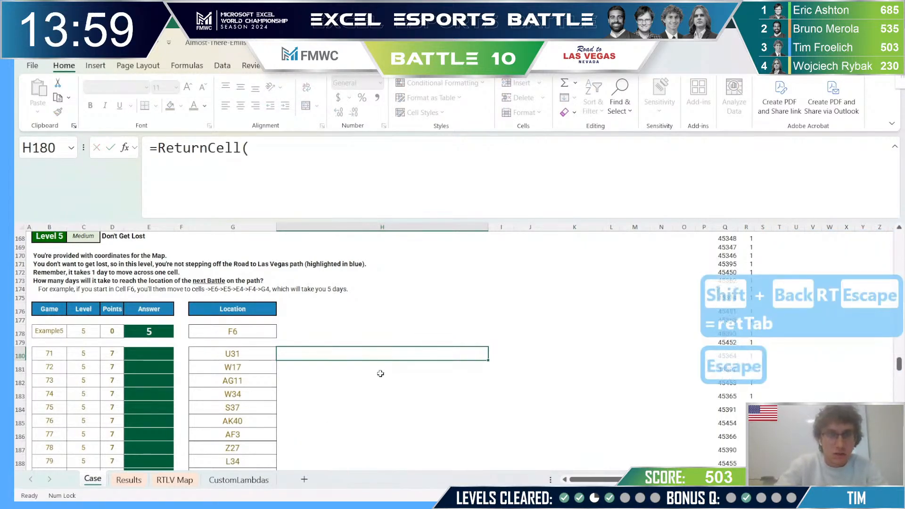
- Begin an INDIRECT formula in H180 beside the game 71 location
type("=indirec(")
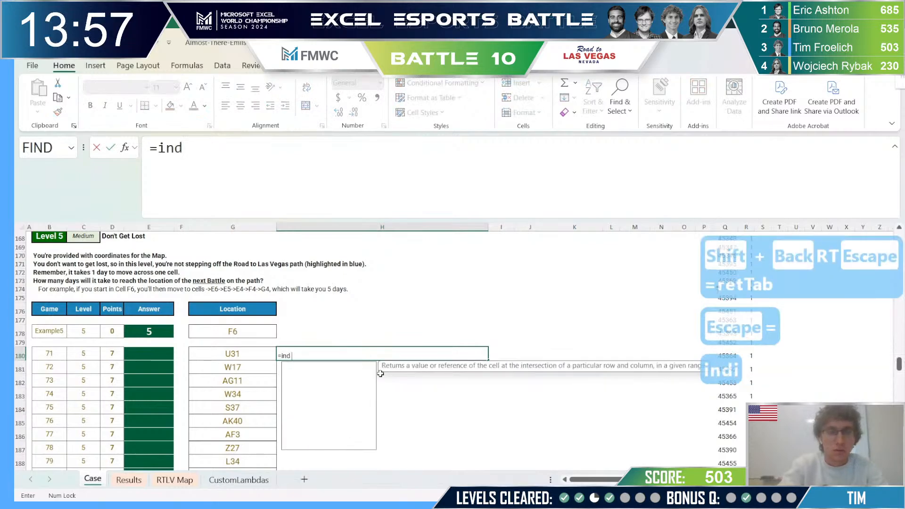
key("BackSpace")
type("t)(")
key("BackSpace")
key("BackSpace")
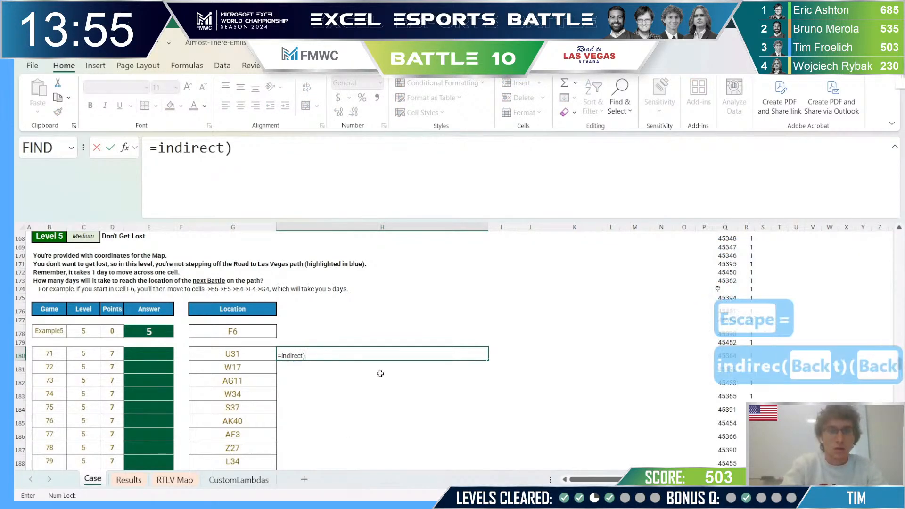
type("(")
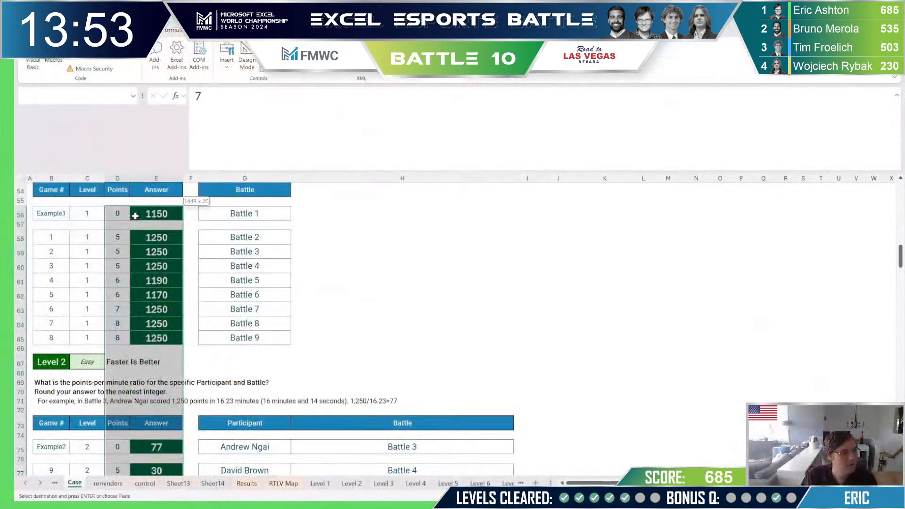
- Look over the bonus questions and Level 1 and 2 tables on the Case sheet, and open the Level 6 sheet
left_click_drag(120, 218, 124, 216)
scroll(141, 264, "up", 7)
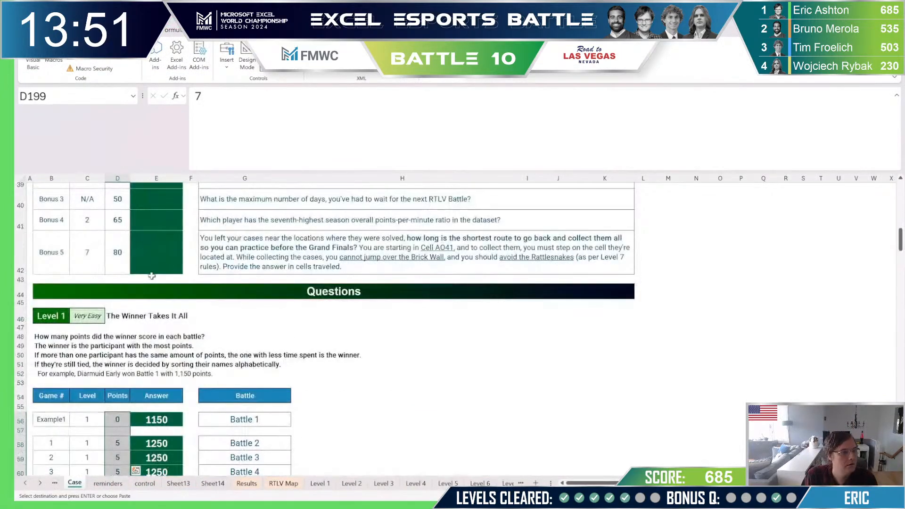
scroll(160, 311, "down", 10)
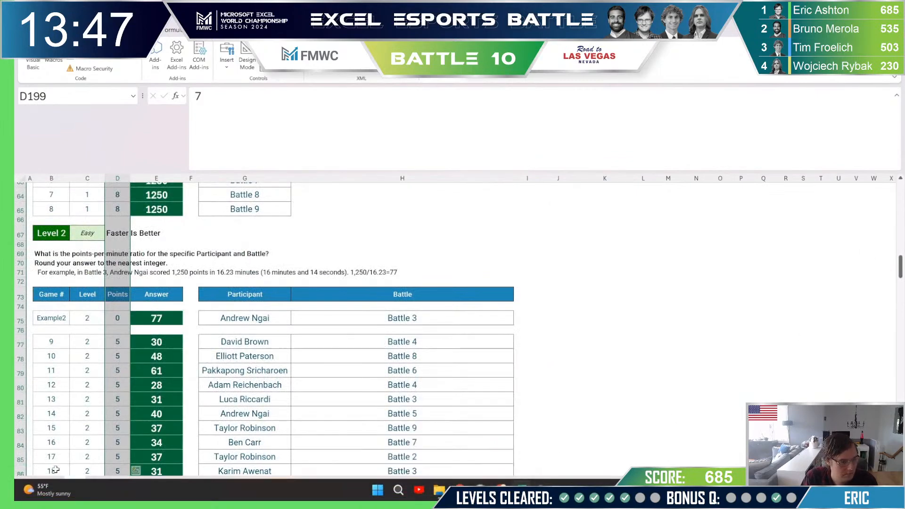
left_click(40, 483)
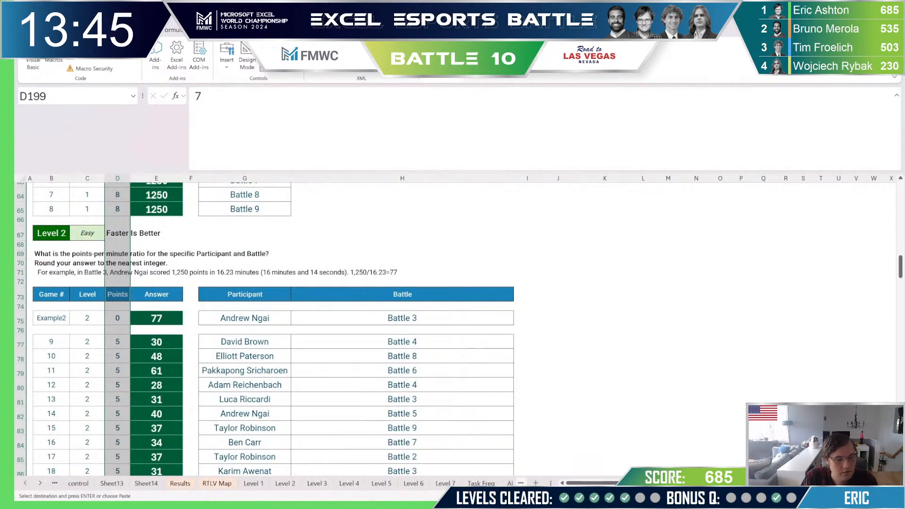
left_click(413, 483)
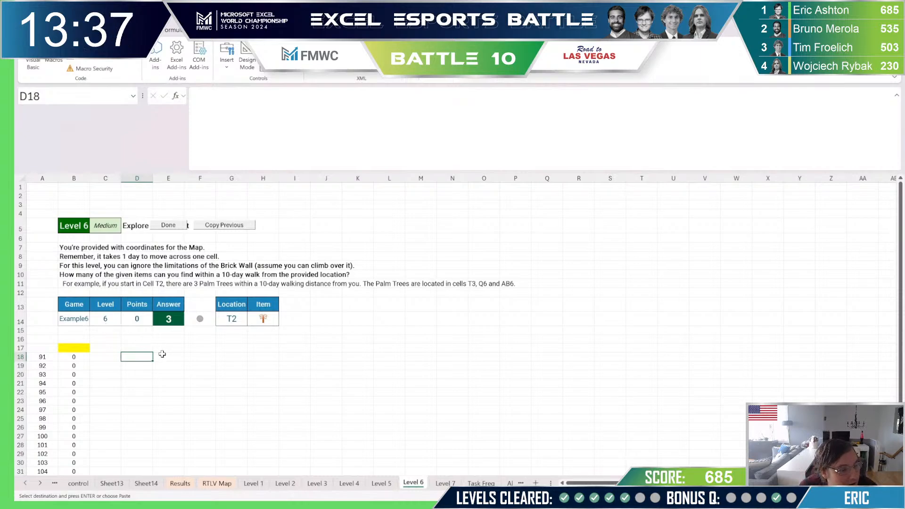
left_click(162, 354)
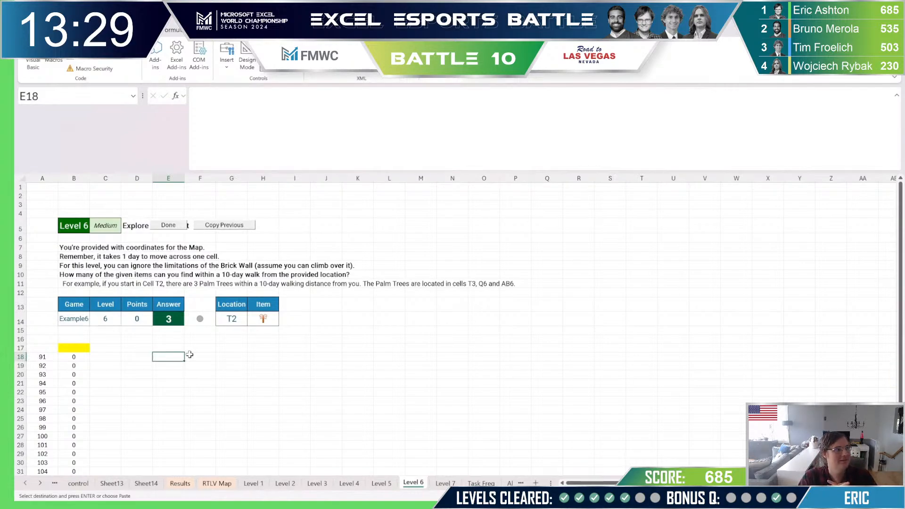
type("=")
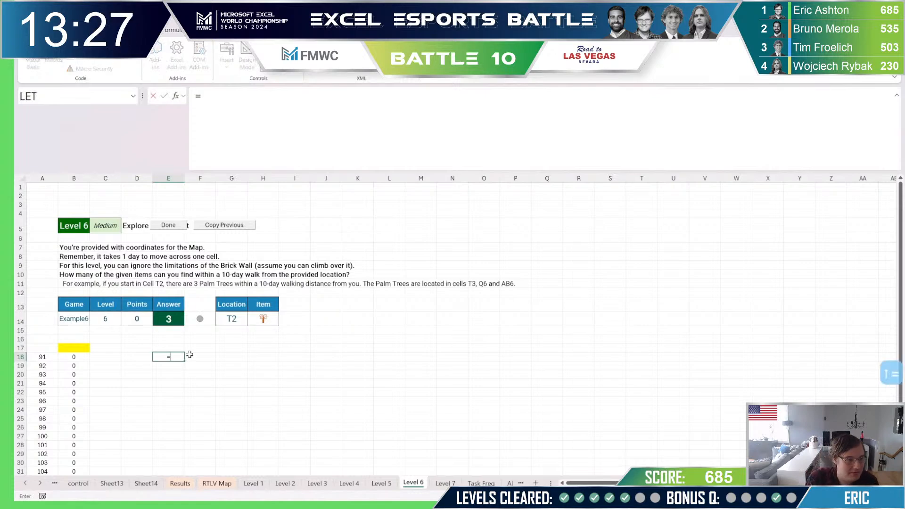
key("BackSpace")
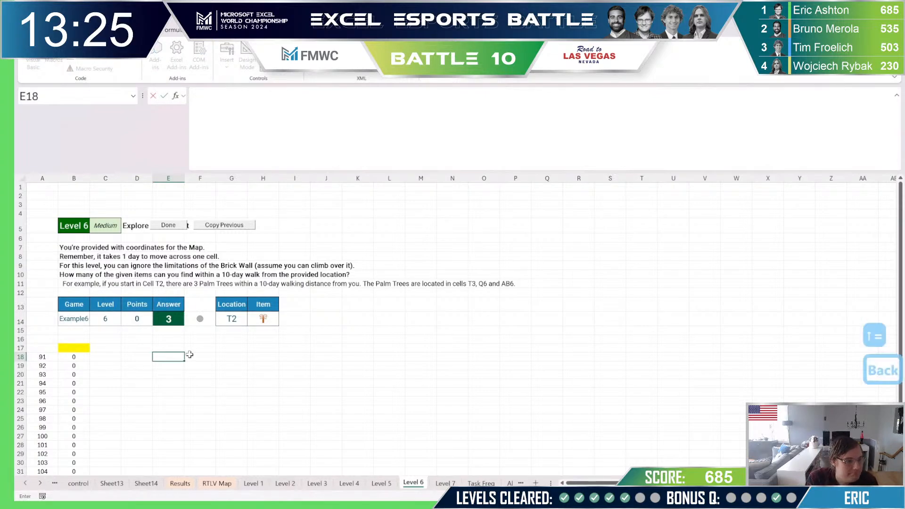
- Enter =reftoRC(G14) in D17 of the Level 6 sheet to convert the example location into row and column numbers
key("Up")
key("Left")
type("=reftoc")
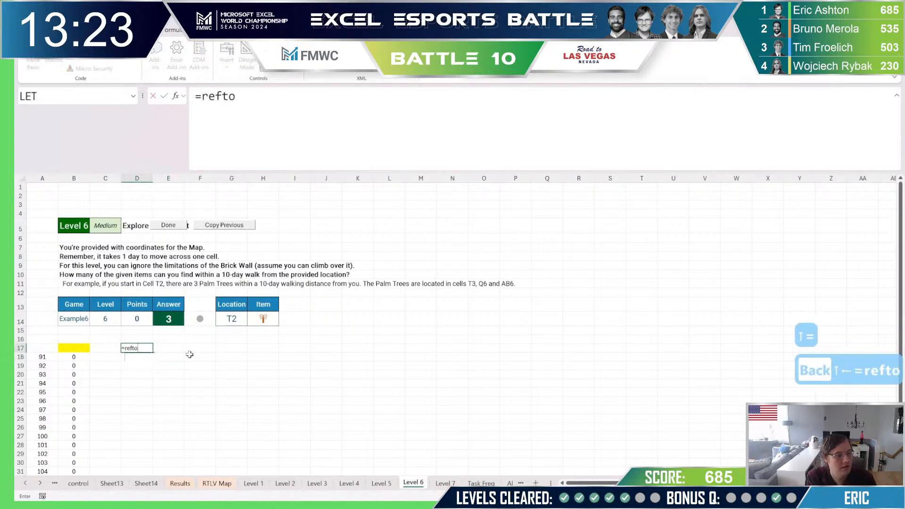
key("BackSpace")
key("BackSpace")
type("oRC")
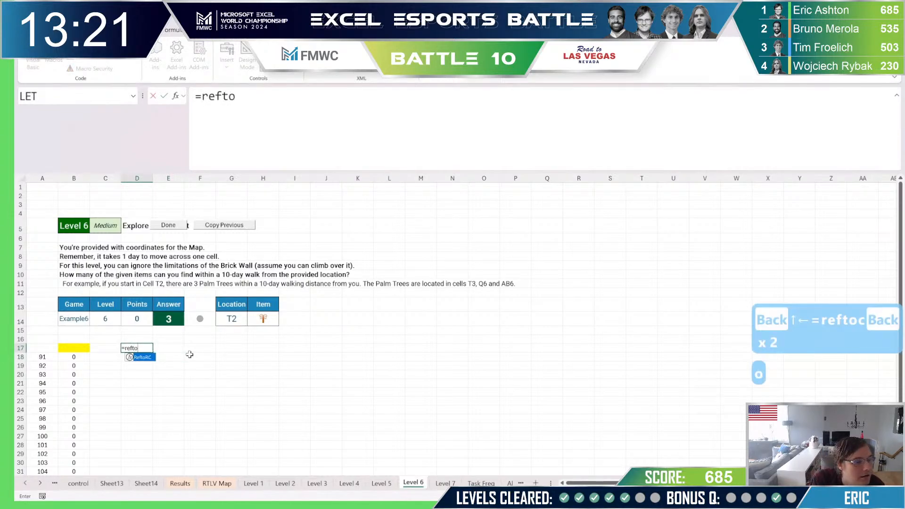
left_click(232, 319)
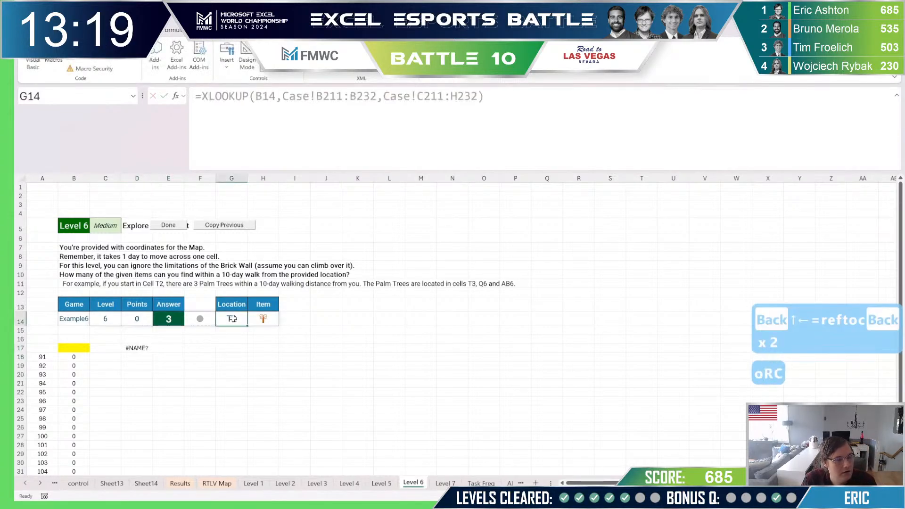
left_click(140, 349)
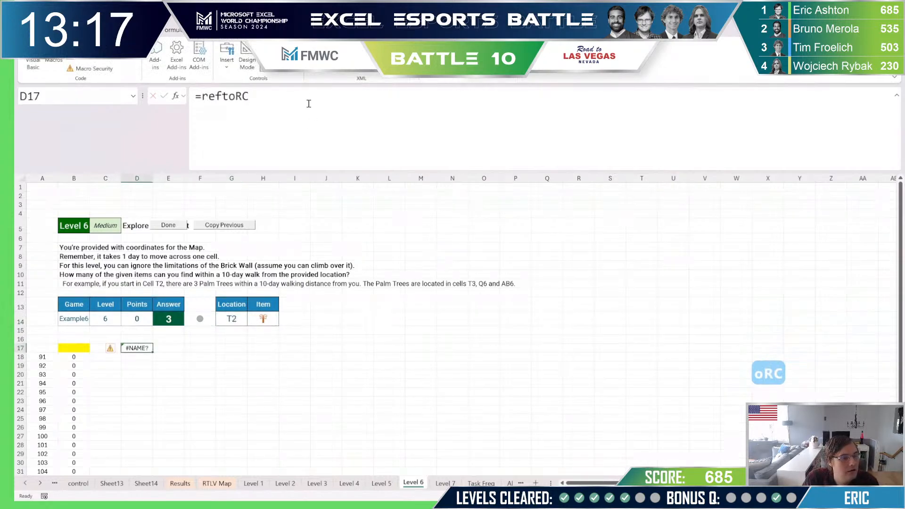
left_click(304, 144)
type("(")
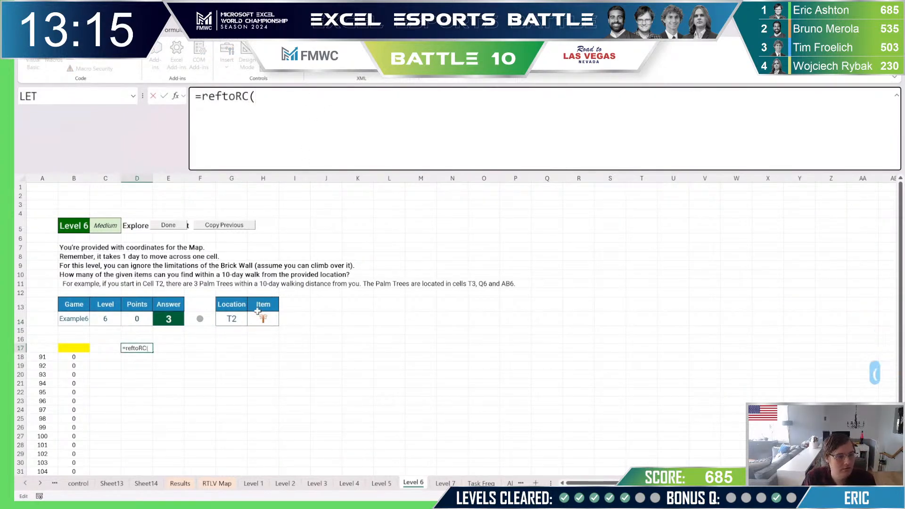
left_click(232, 330)
left_click(231, 319)
key("Return")
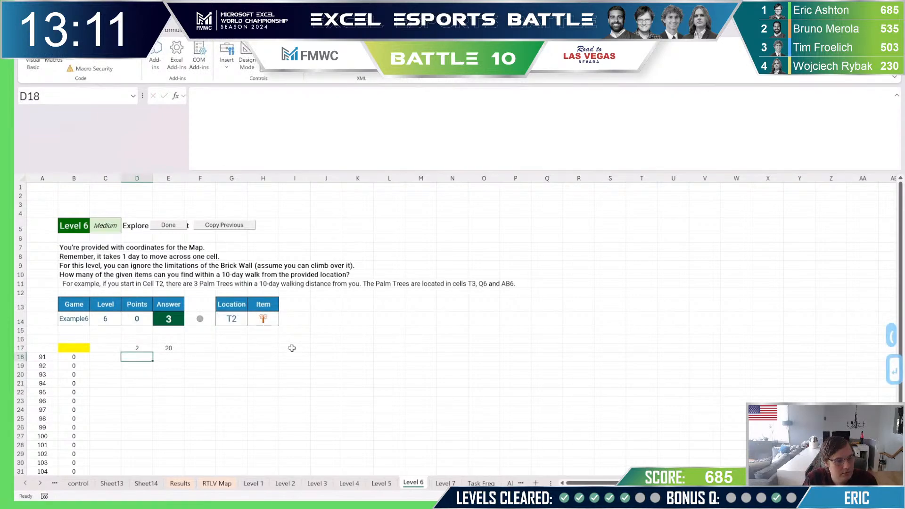
- Enter =allcombos(0,10) in I16 to generate the combinations of row and column offsets
left_click(301, 332)
type("=allcombos(")
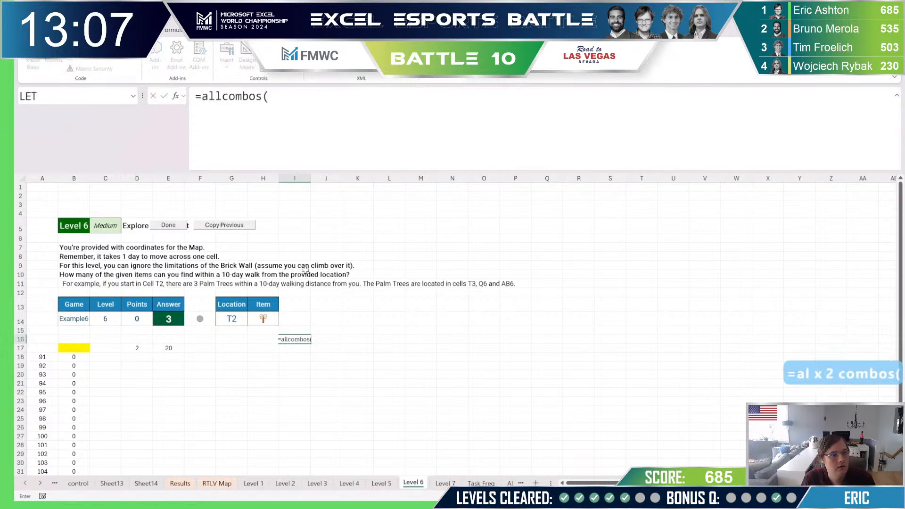
type("0,10")
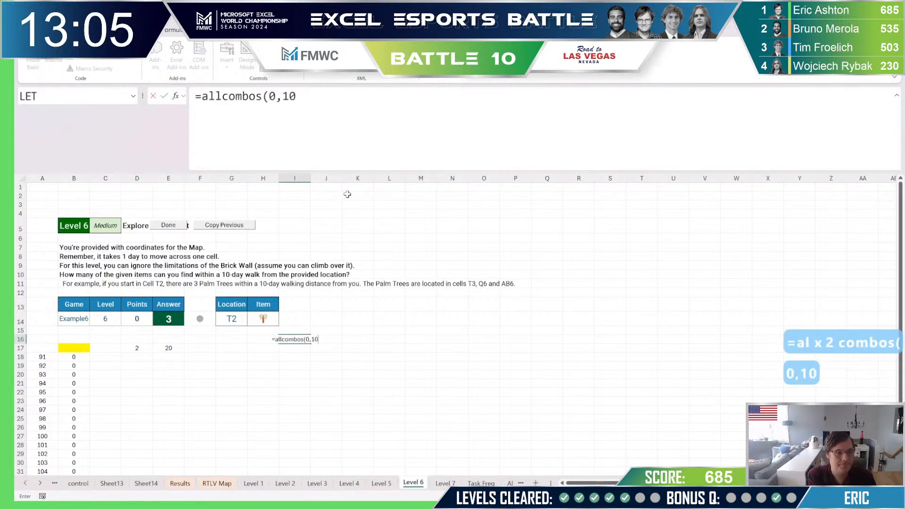
type(")")
key("Up")
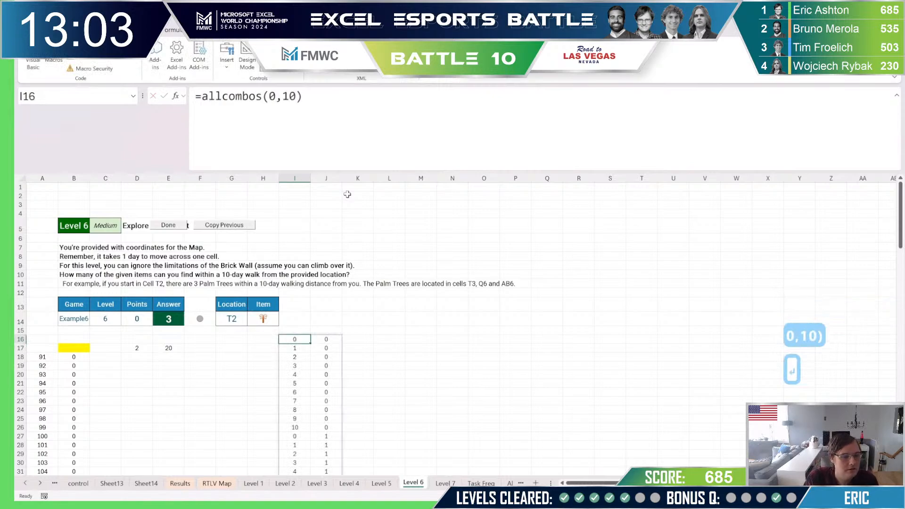
scroll(240, 336, "down", 5)
scroll(246, 344, "up", 4)
left_click(348, 304)
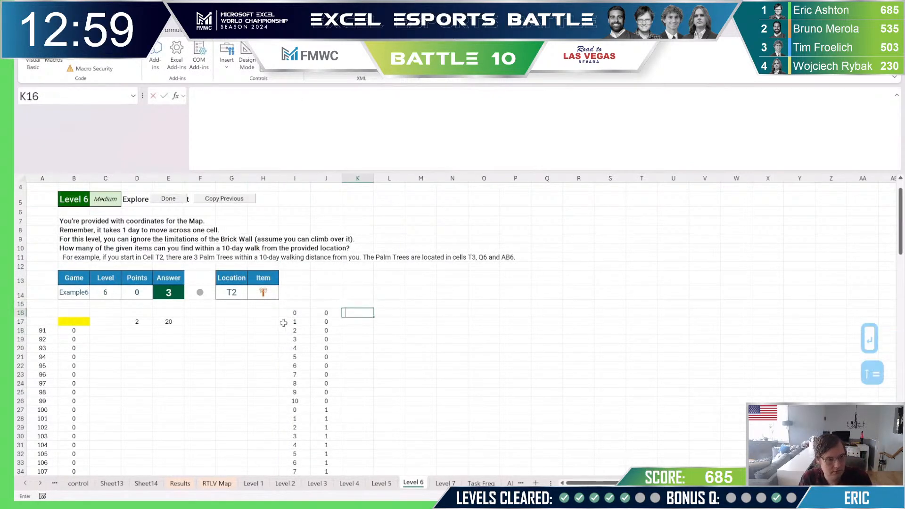
type("=")
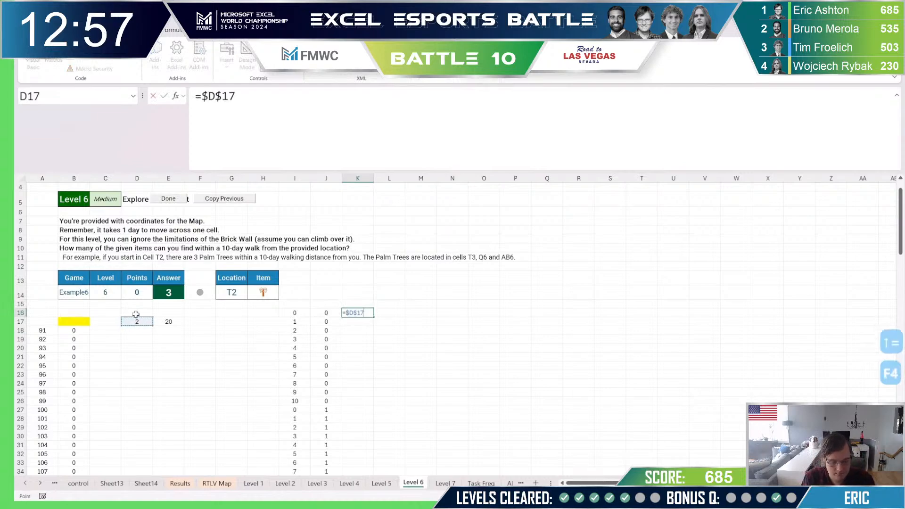
type("+")
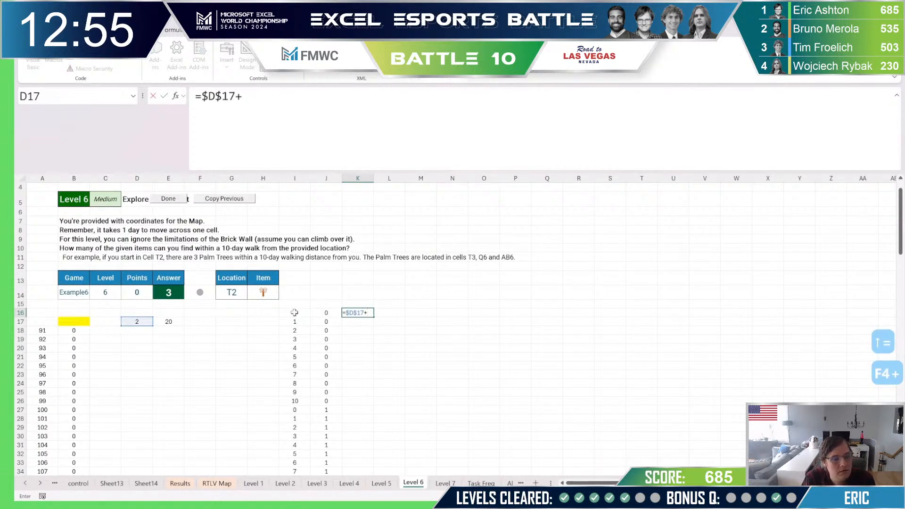
key("BackSpace")
key("BackSpace")
key("BackSpace")
key("BackSpace")
key("BackSpace")
key("BackSpace")
key("BackSpace")
key("BackSpace")
key("BackSpace")
key("BackSpace")
key("BackSpace")
key("BackSpace")
key("BackSpace")
key("Return")
- Change the offset combinations formula in I16 to =allcombos(-10,10) so it covers negative offsets too
left_click(313, 313)
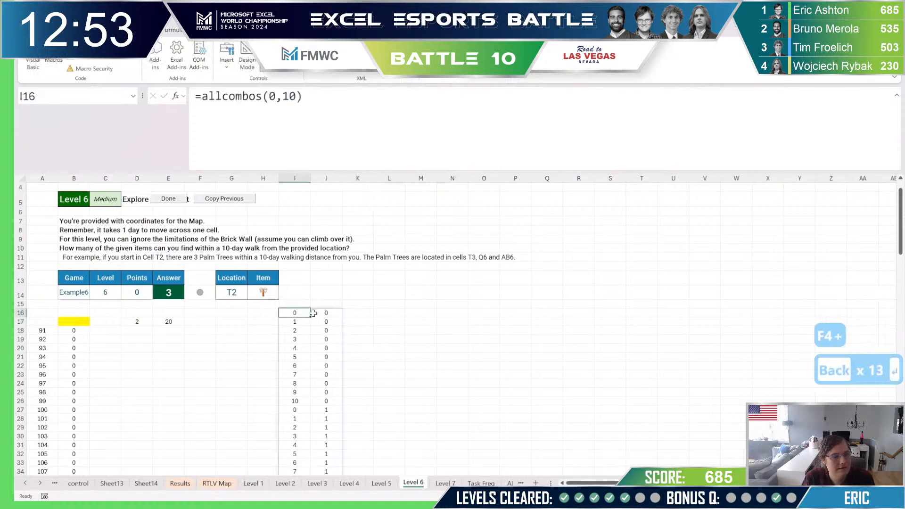
left_click(272, 96)
double_click(272, 97)
type("-10")
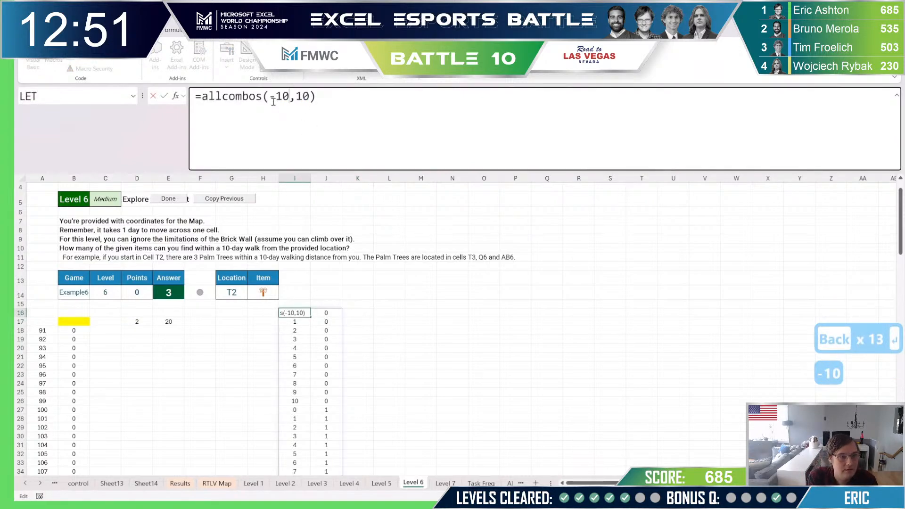
key("Return")
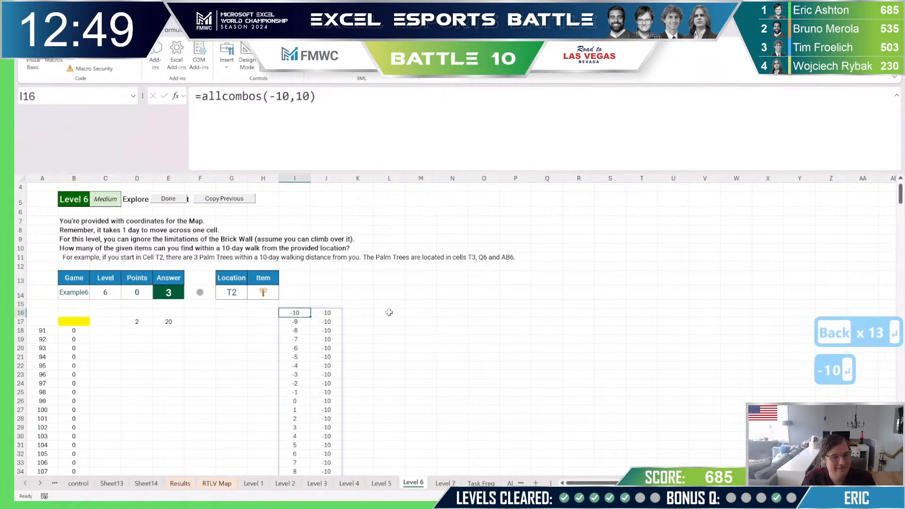
- Enter =$D$17+I16 in K16 to add the first offset to the example location's row number
left_click(364, 312)
type("=")
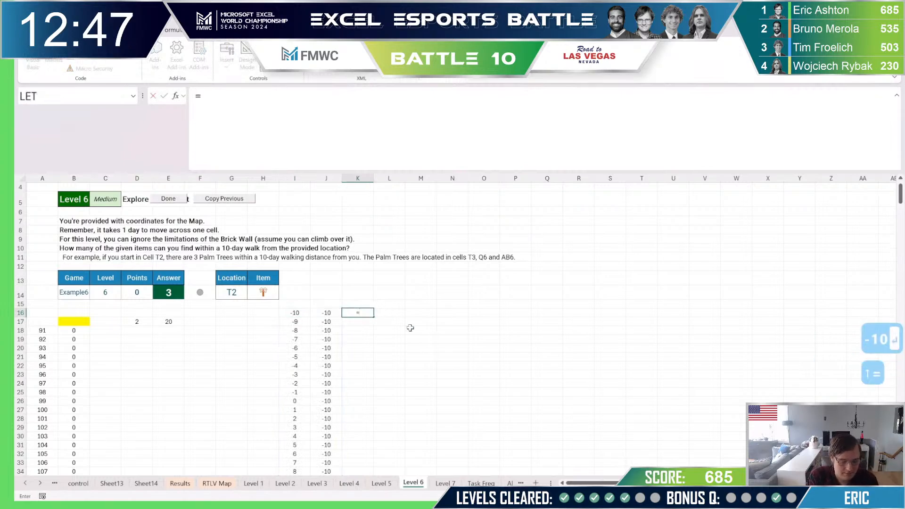
left_click(135, 323)
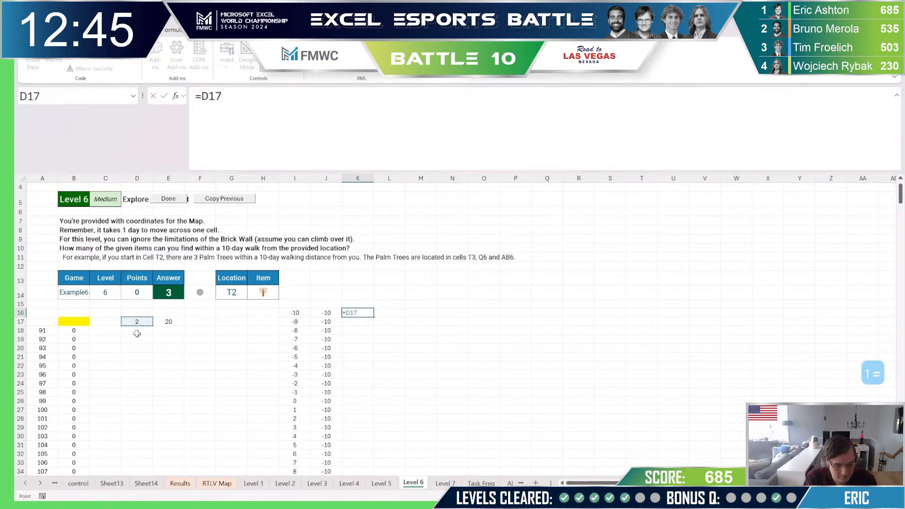
type("+")
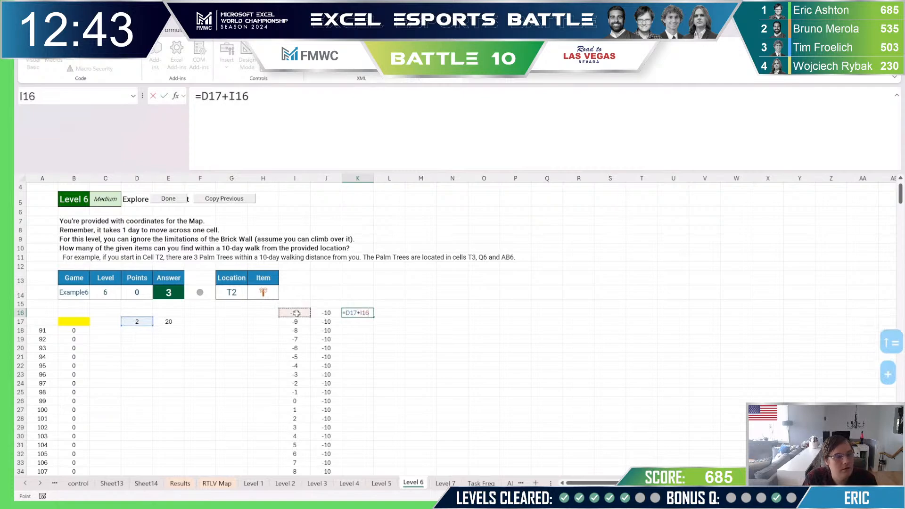
left_click(199, 111)
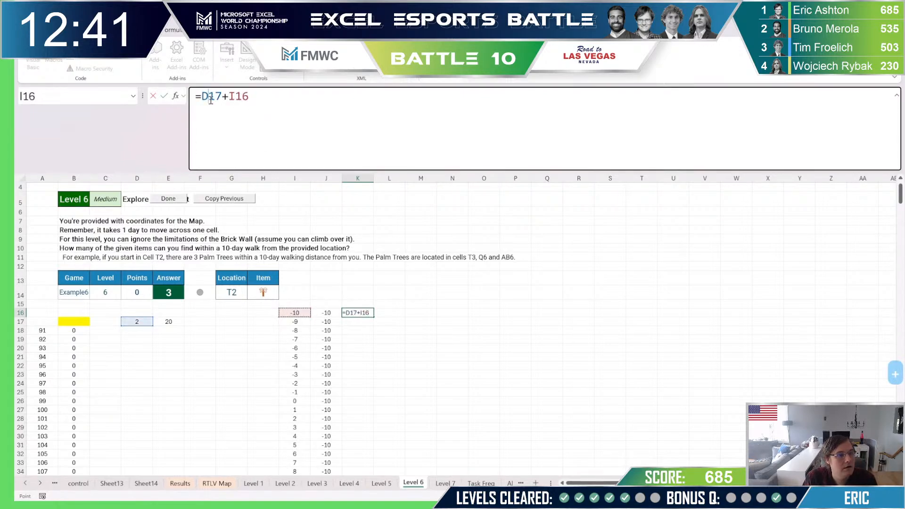
double_click(211, 100)
key("F4")
left_click(285, 98)
key("Return")
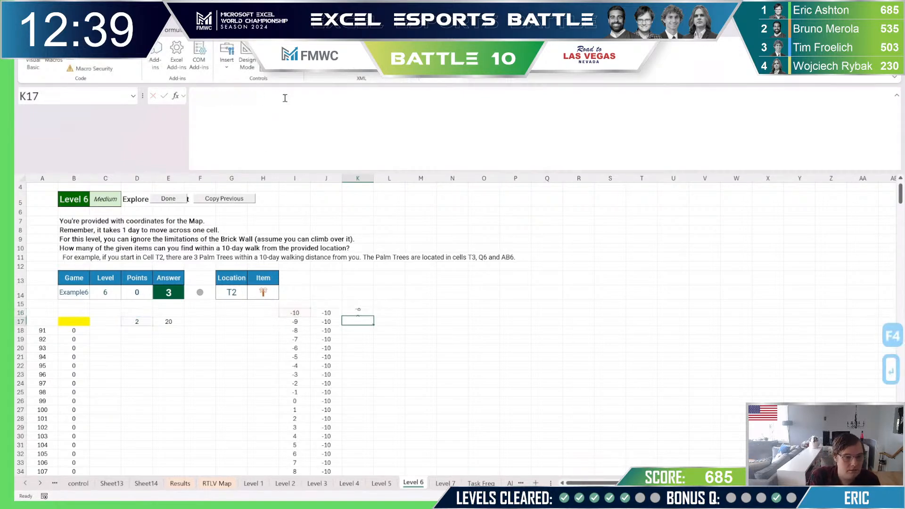
key("Up")
- Enter =$E$17+J16 in L16 to add the second offset to the example location's column number
left_click(385, 312)
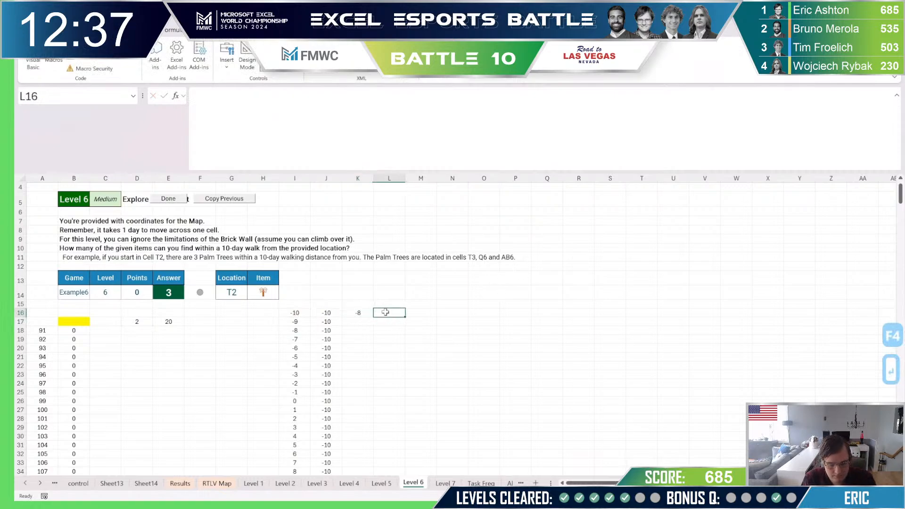
type("=")
left_click(175, 321)
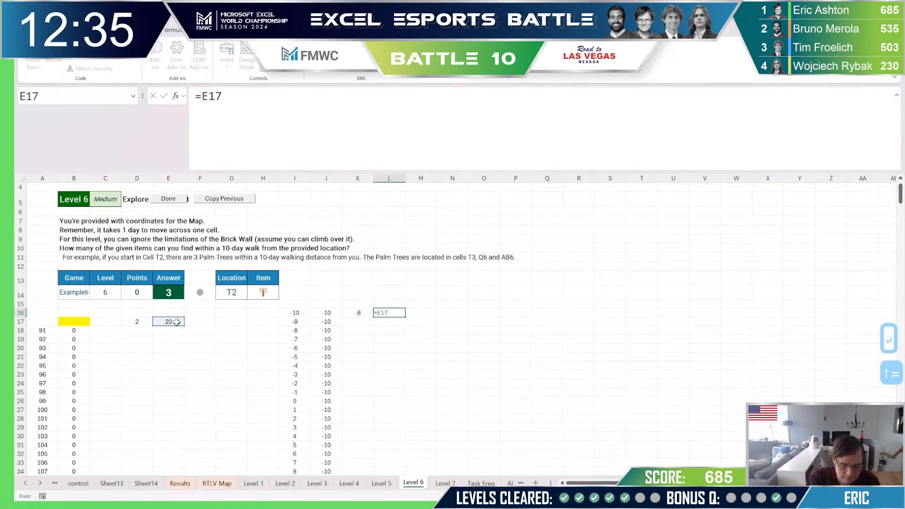
type("+")
left_click(222, 112)
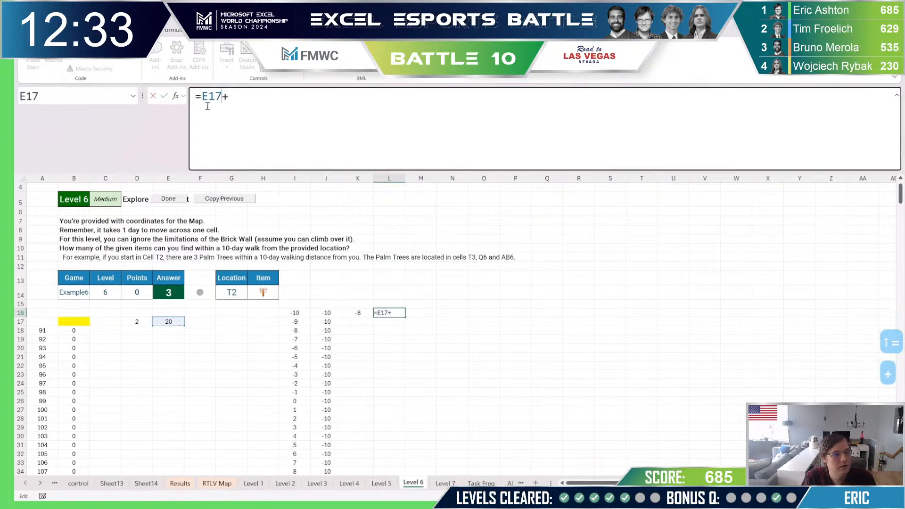
key("F4")
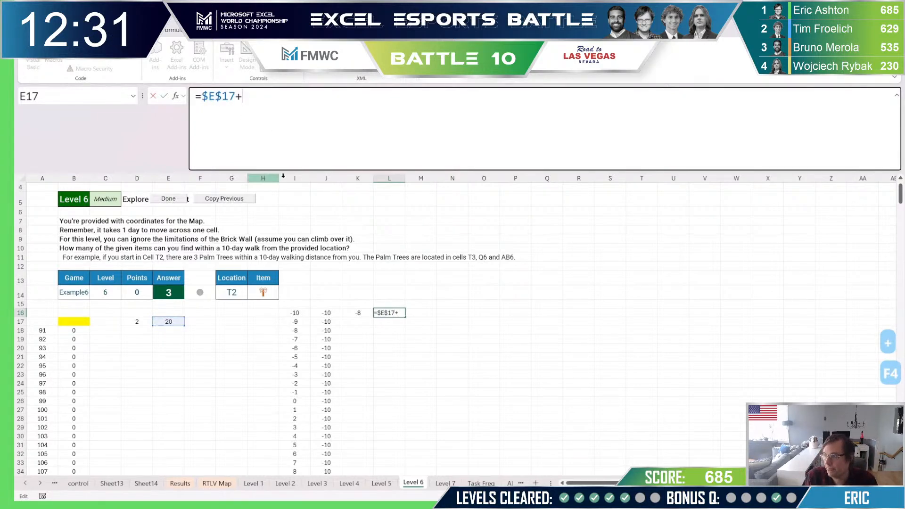
left_click(337, 313)
key("Return")
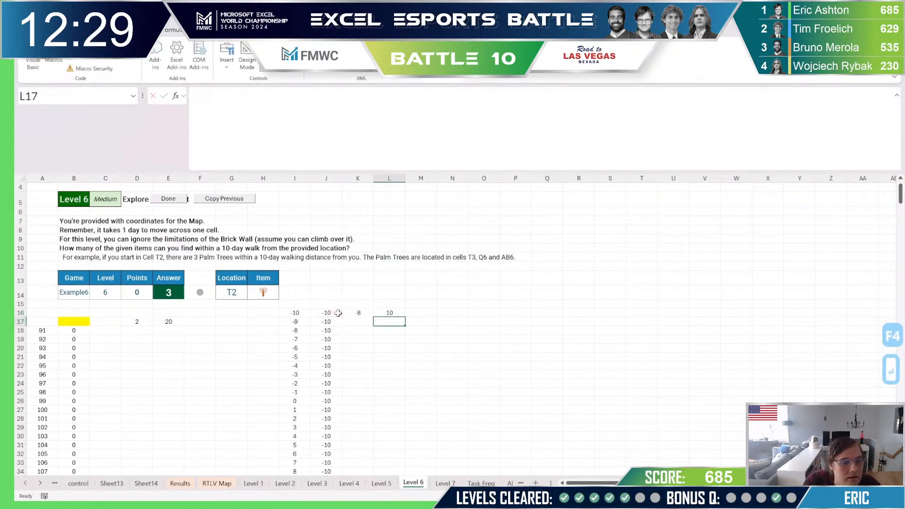
- Fill the K16:L16 formulas down alongside the whole list of offset combinations and check the filled rows
left_click_drag(347, 315, 391, 315)
double_click(405, 317)
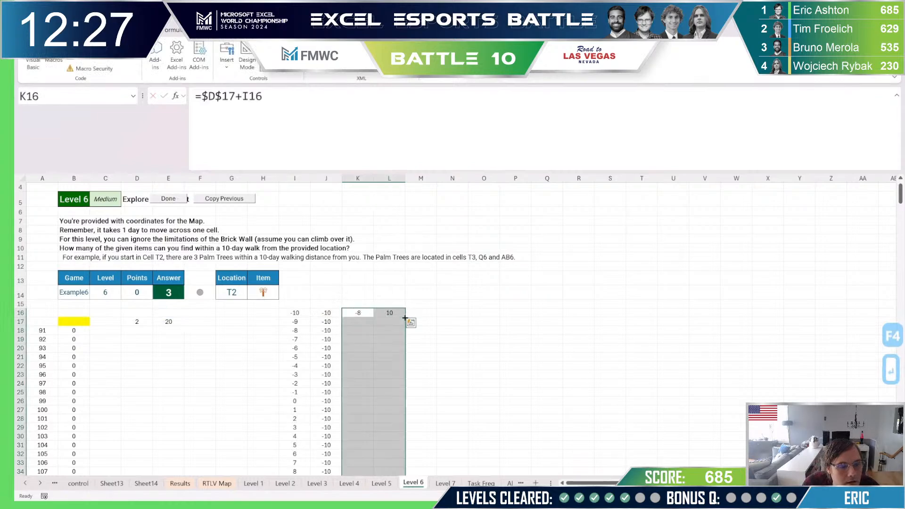
scroll(425, 412, "down", 8)
scroll(427, 406, "up", 6)
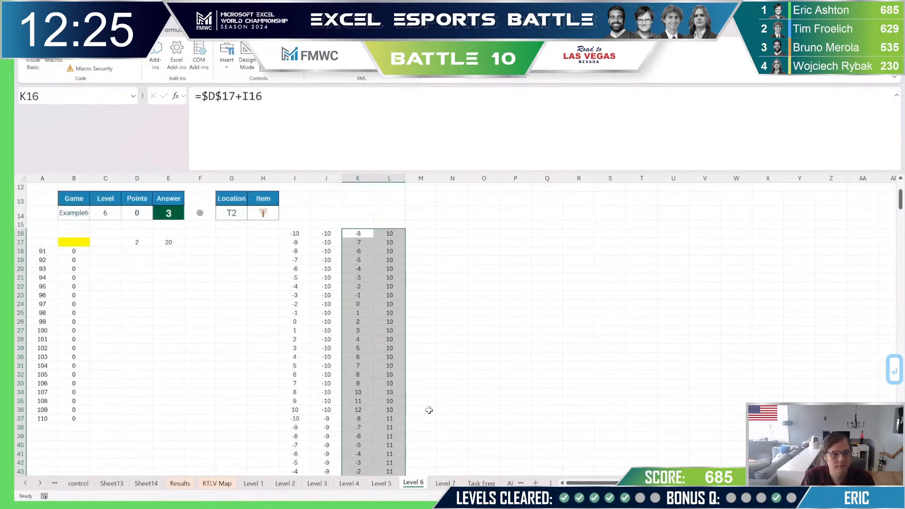
scroll(428, 411, "down", 7)
scroll(429, 414, "down", 20)
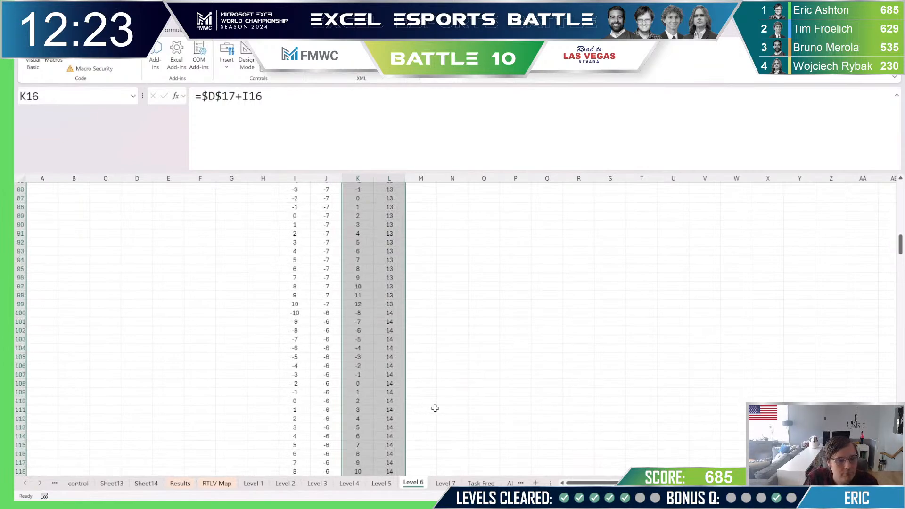
scroll(432, 406, "up", 20)
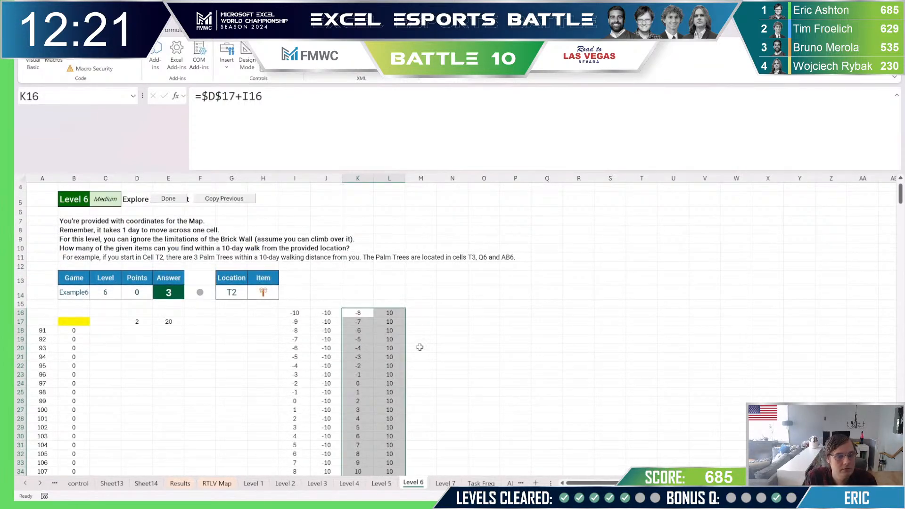
- Enter =rctoref(K16:L16) in M16 to convert row and column numbers into cell references, and fill it down
left_click(420, 303)
type("=rc")
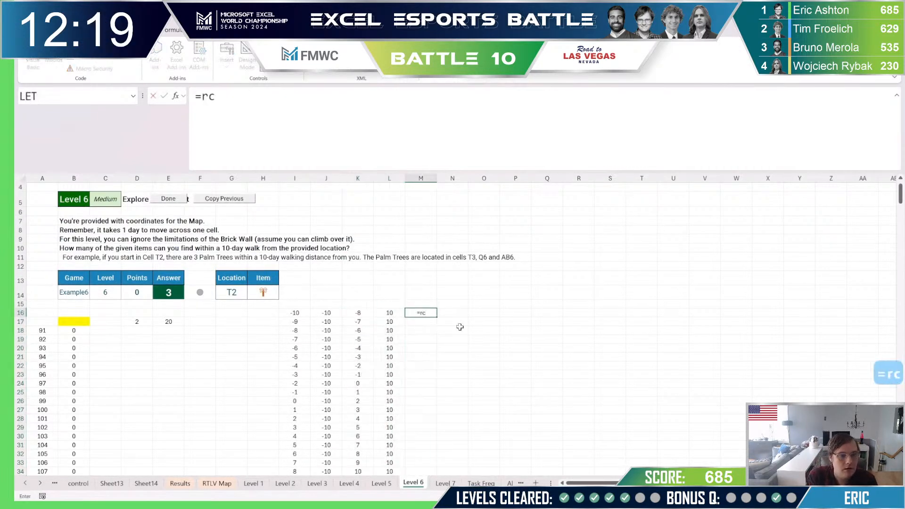
type("toref(")
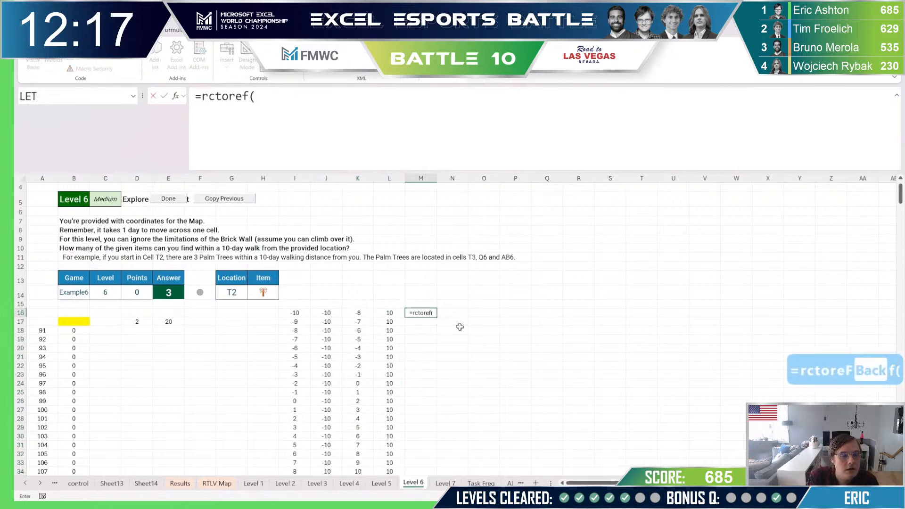
left_click_drag(369, 312, 390, 312)
key("Return")
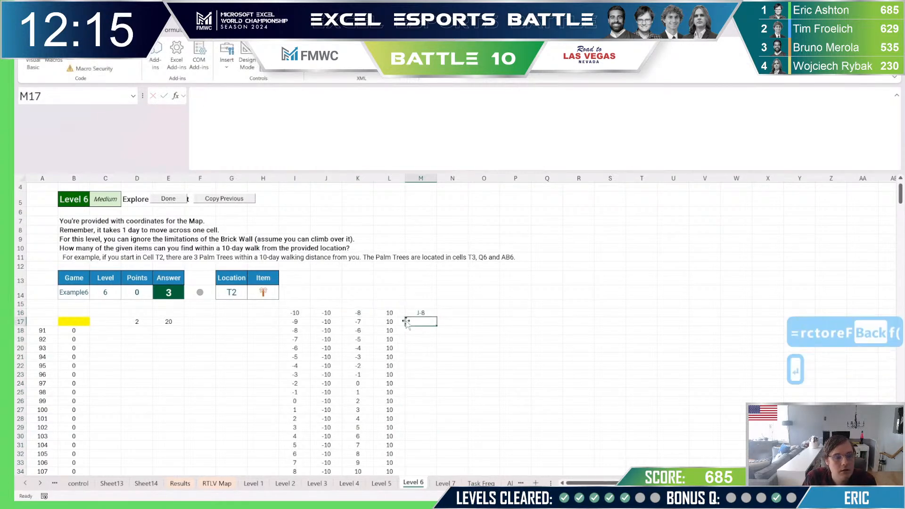
left_click(423, 312)
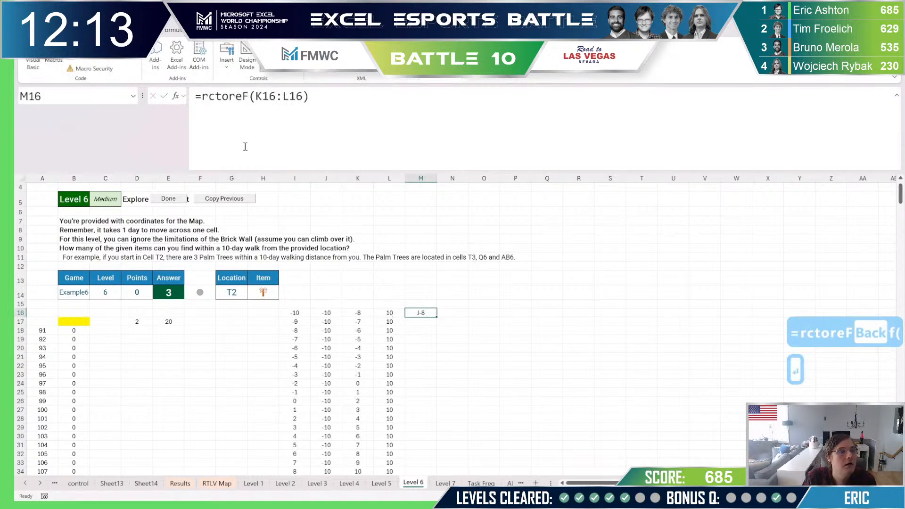
double_click(437, 317)
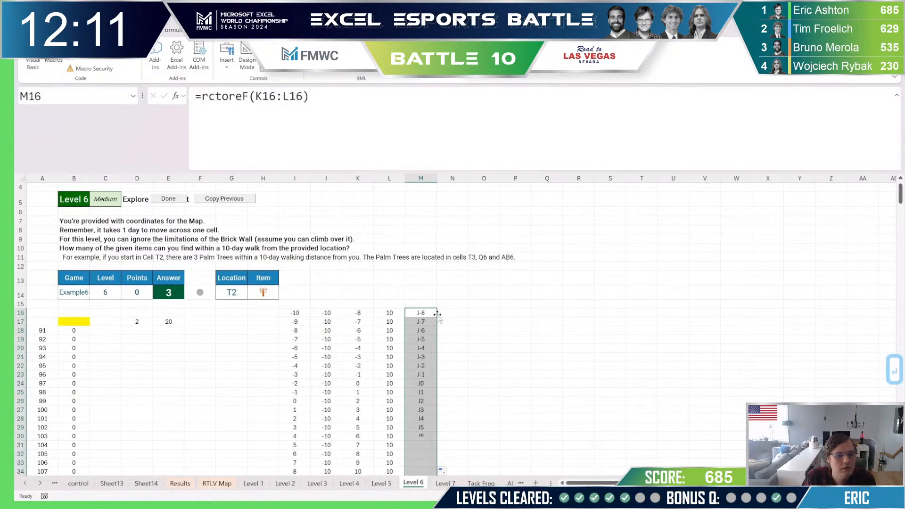
- Try re-entering the RCToRef function name with different capitalisation in the M16 formula
left_click(434, 312)
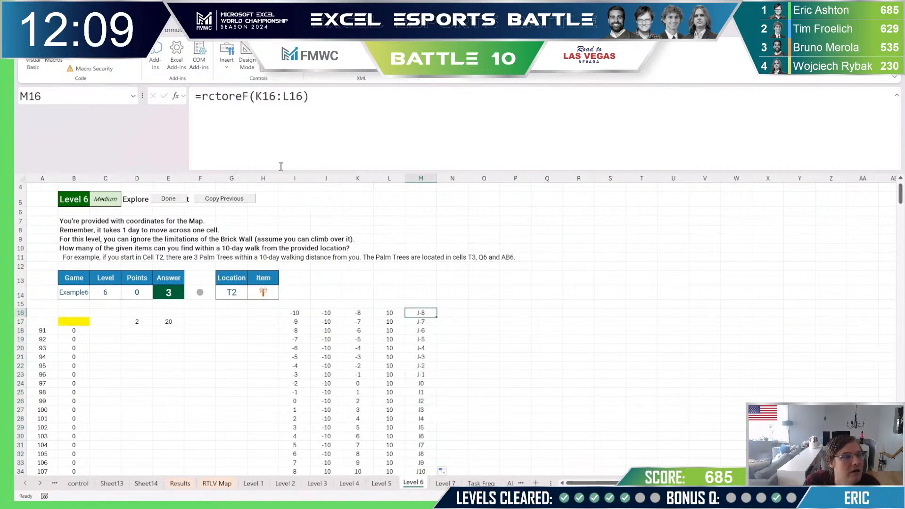
double_click(240, 96)
type("rctOREF")
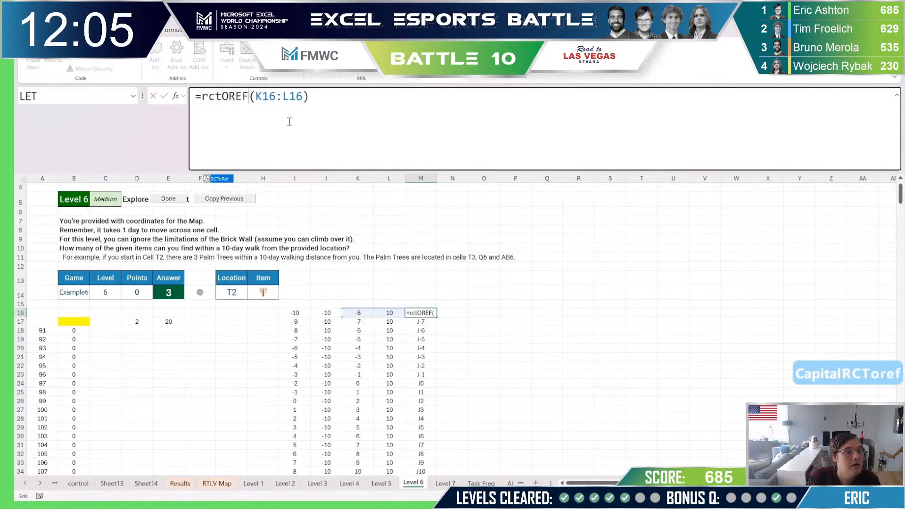
key("Return")
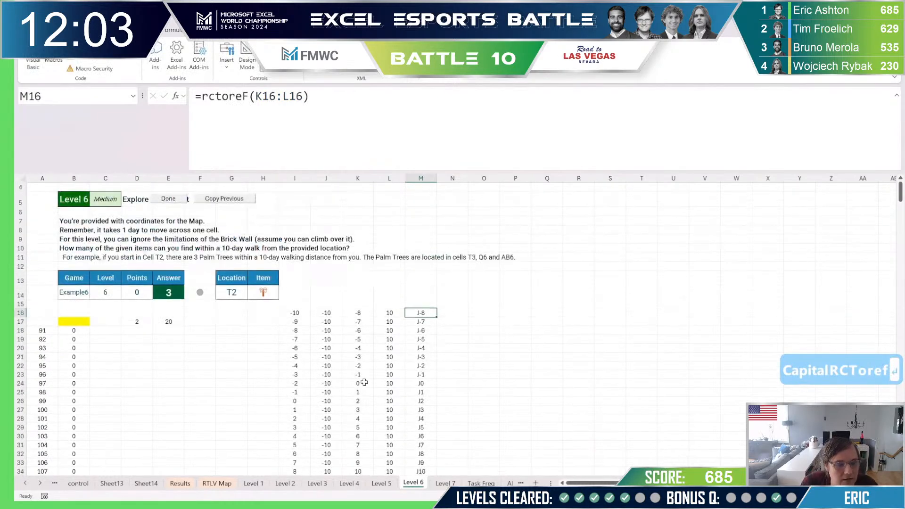
- Replace the formula in M16 with =ADDRESS(K16,L16)
type("=ADDRESS(")
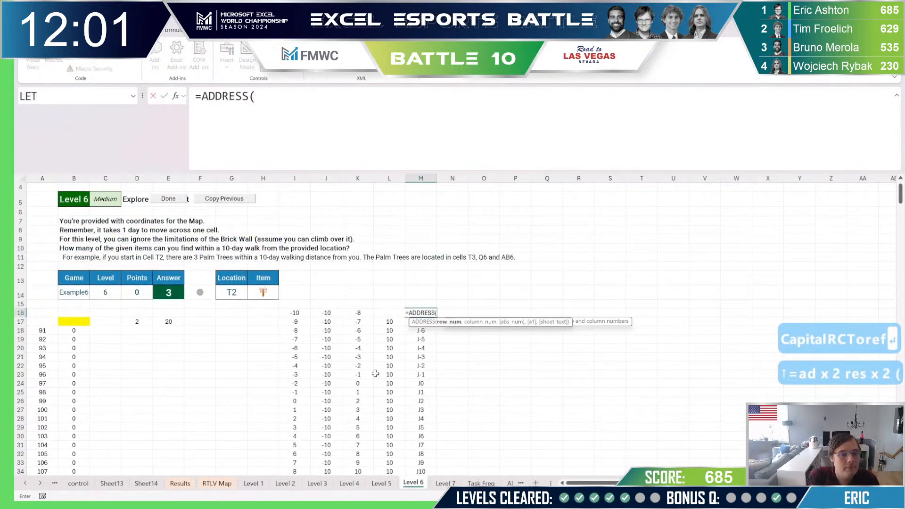
left_click(356, 313)
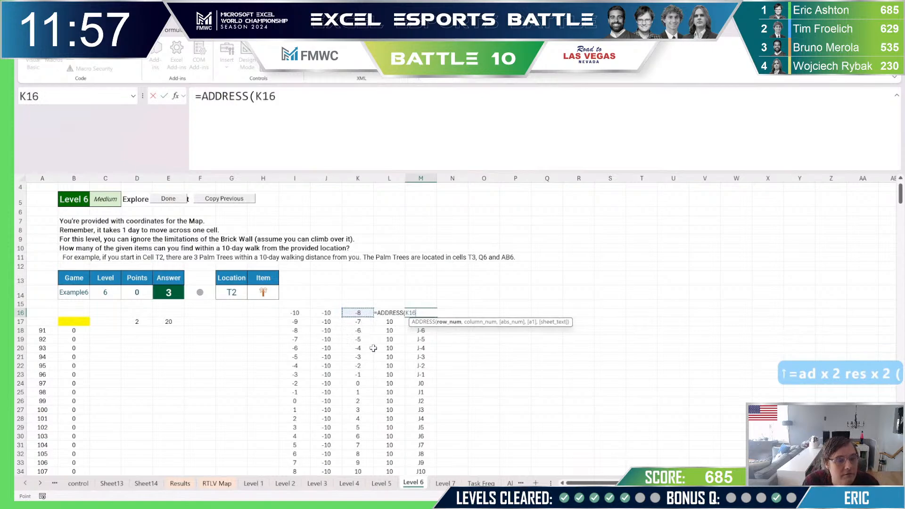
type(",l165")
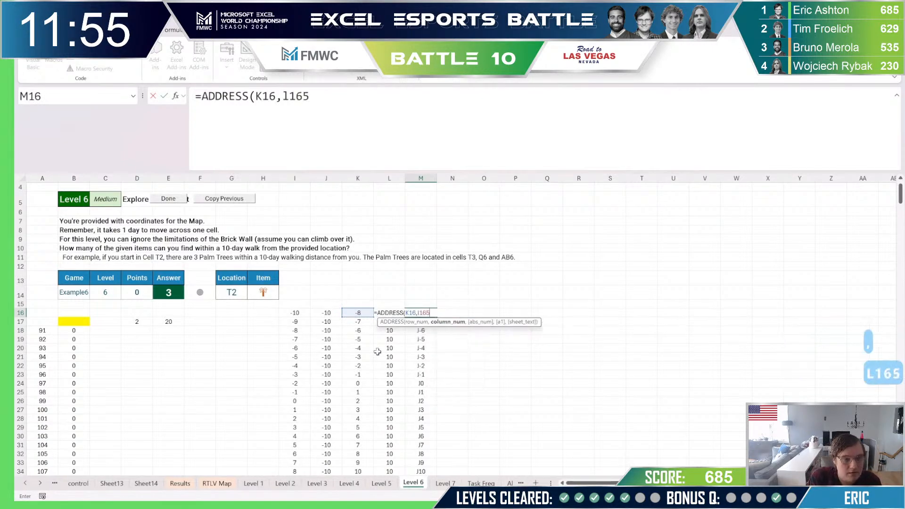
key("BackSpace")
key("BackSpace")
key("BackSpace")
type("16")
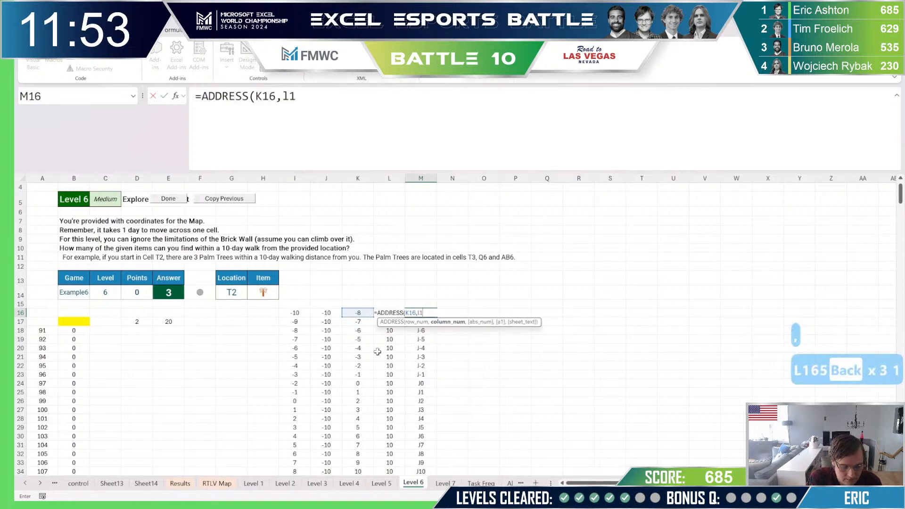
key("Return")
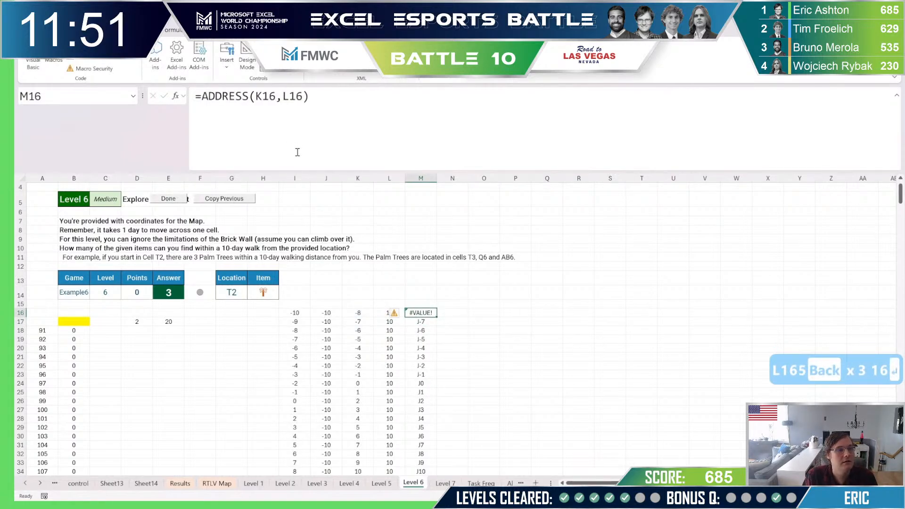
- Examine the ADDRESS formula in M16 and the row and column numbers it refers to
left_click(381, 313)
left_click(427, 313)
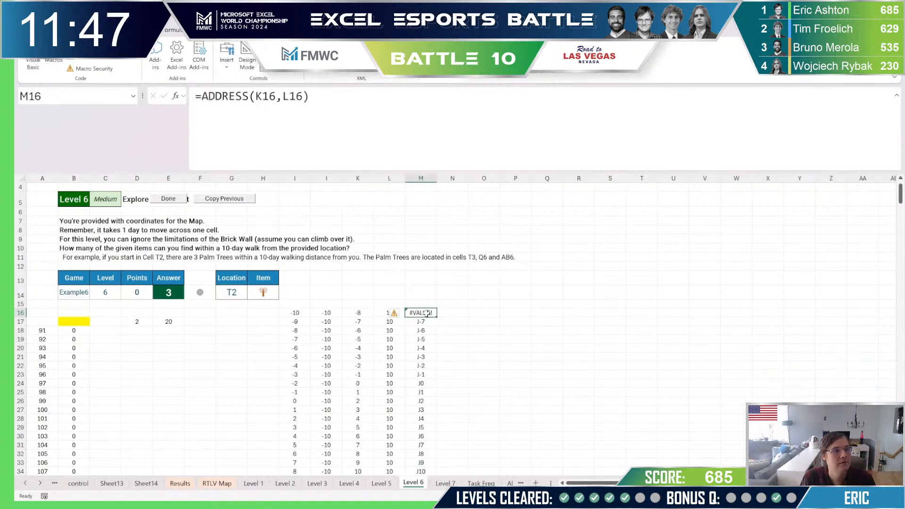
left_click(289, 94)
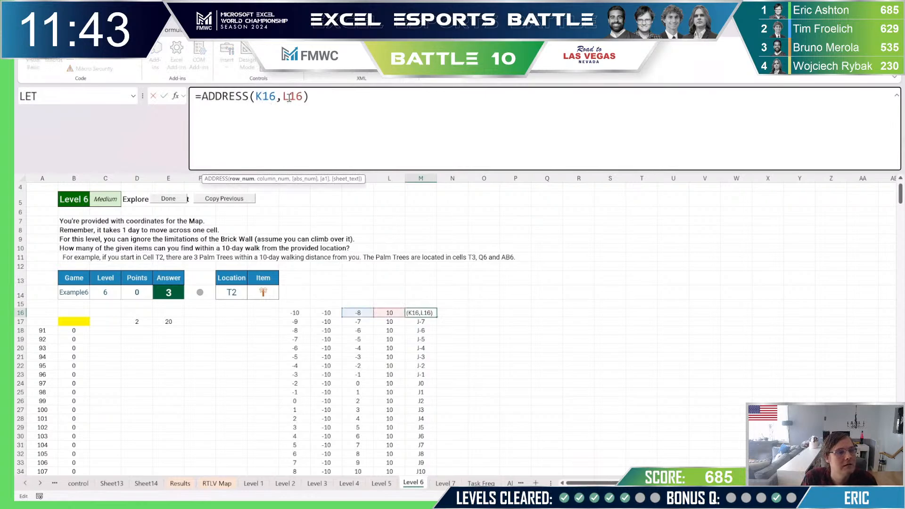
left_click(328, 112)
key("Return")
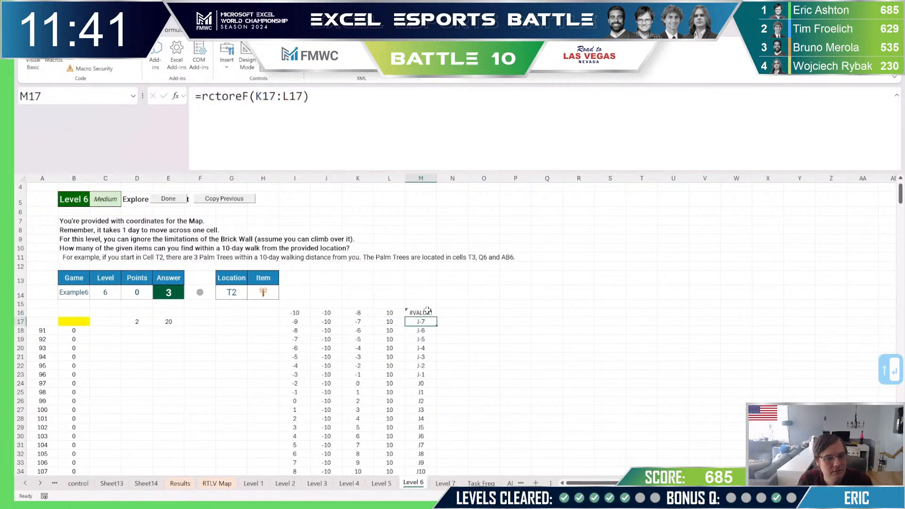
left_click(427, 312)
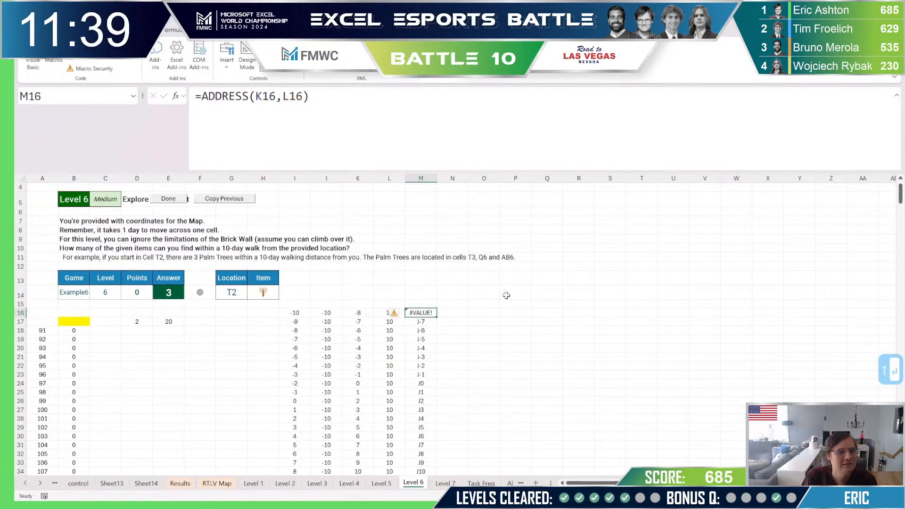
left_click(389, 313)
left_click(415, 313)
left_click(453, 320)
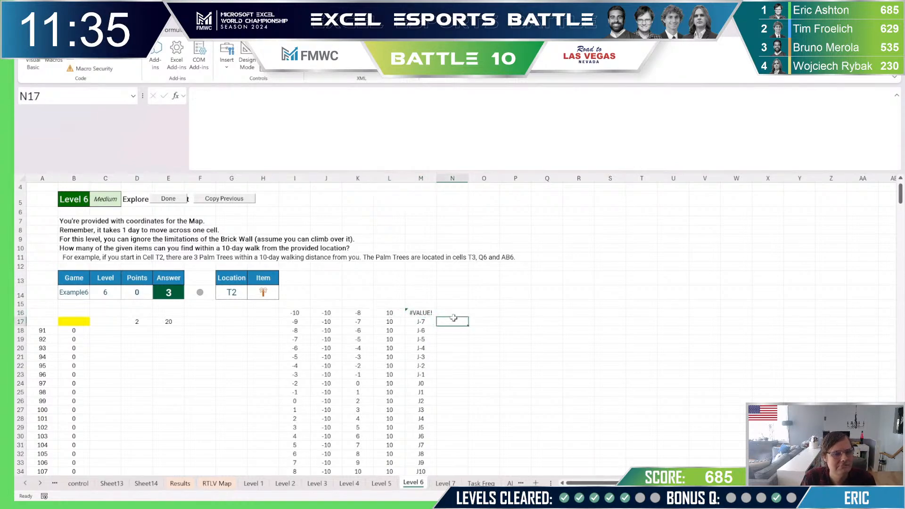
left_click(421, 313)
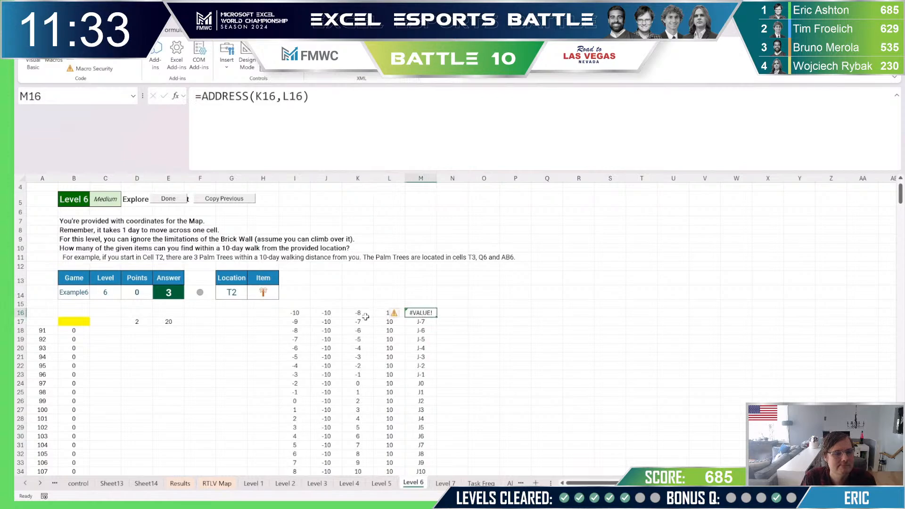
- Fill the ADDRESS formula from M16 down the whole offset list and check the filled rows
scroll(348, 332, "up", 1)
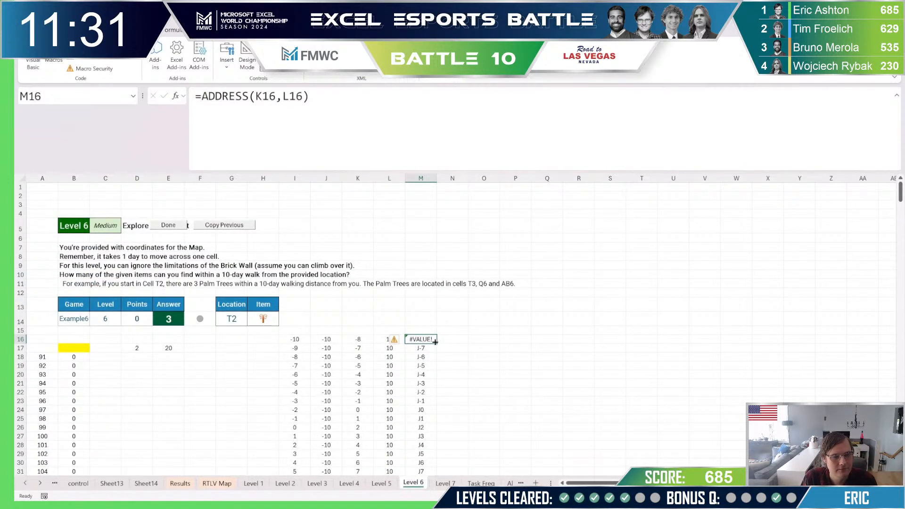
double_click(434, 343)
scroll(408, 321, "down", 3)
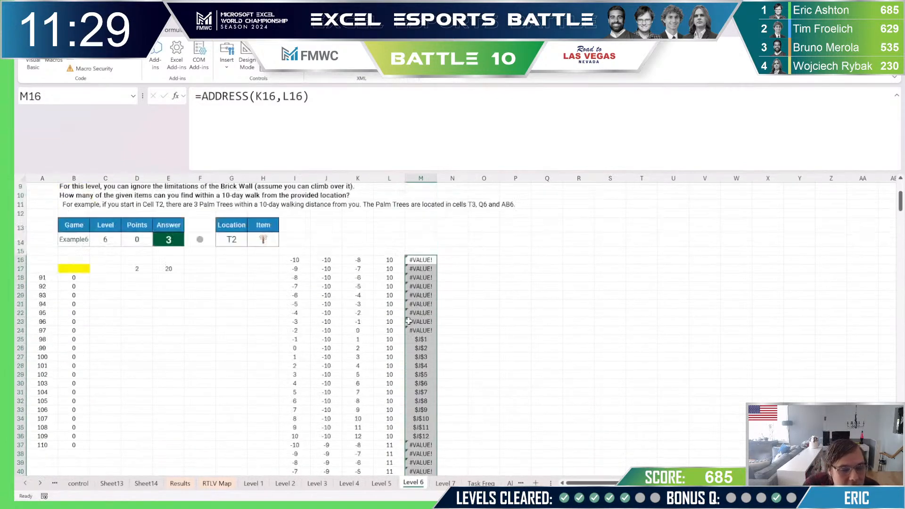
scroll(408, 321, "up", 3)
scroll(377, 283, "down", 3)
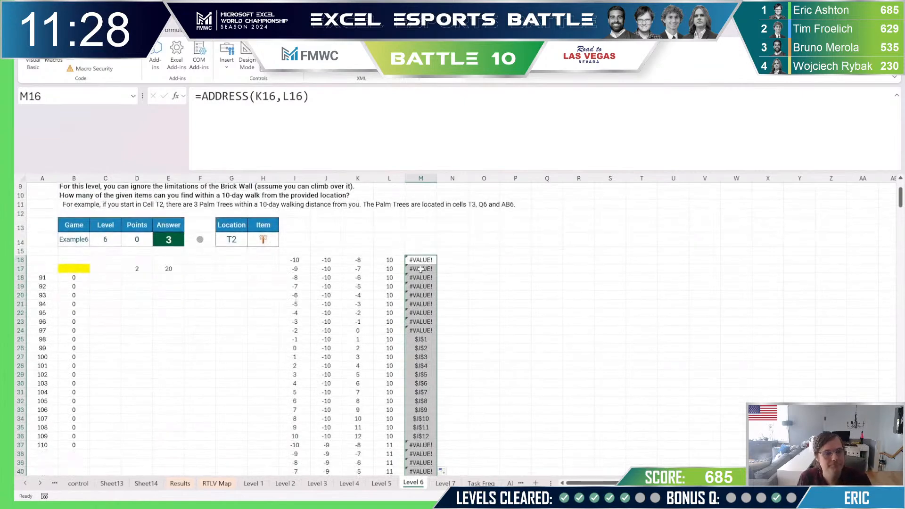
- Change M16 to =IFERROR(ADDRESS(K16,L16),"") and fill it down the offset list
left_click(202, 97)
type("IFERO")
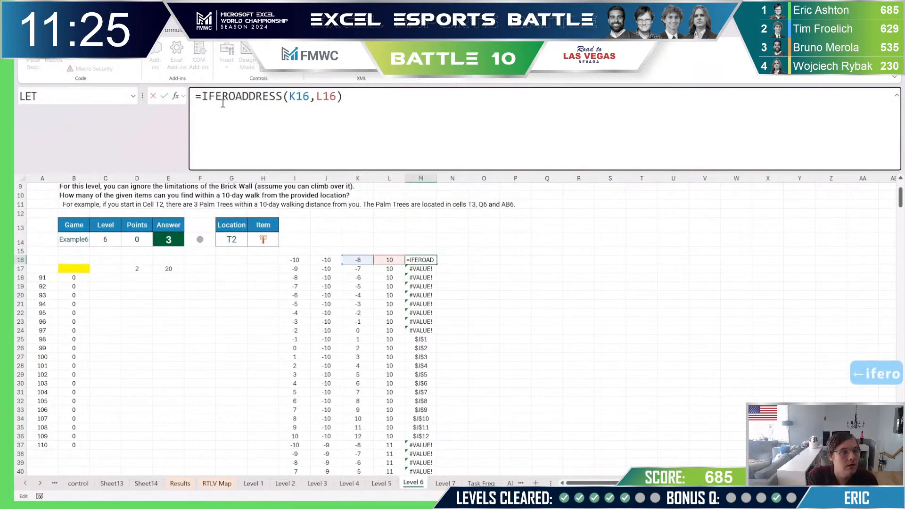
key("BackSpace")
type("ROR(")
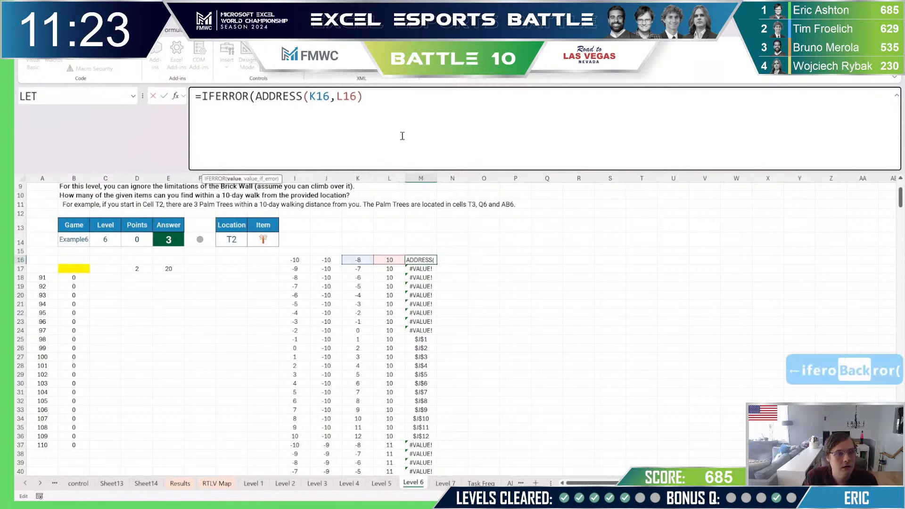
type(",\"\")")
key("Return")
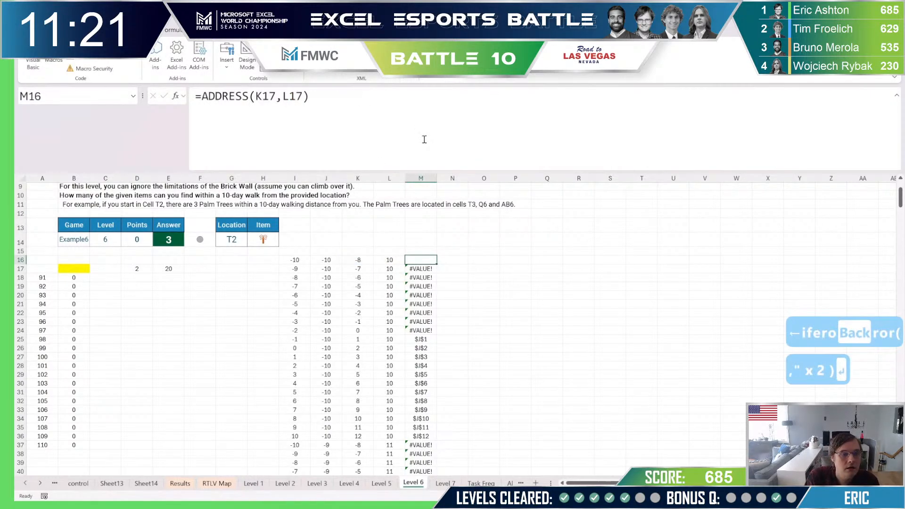
key("Up")
double_click(436, 265)
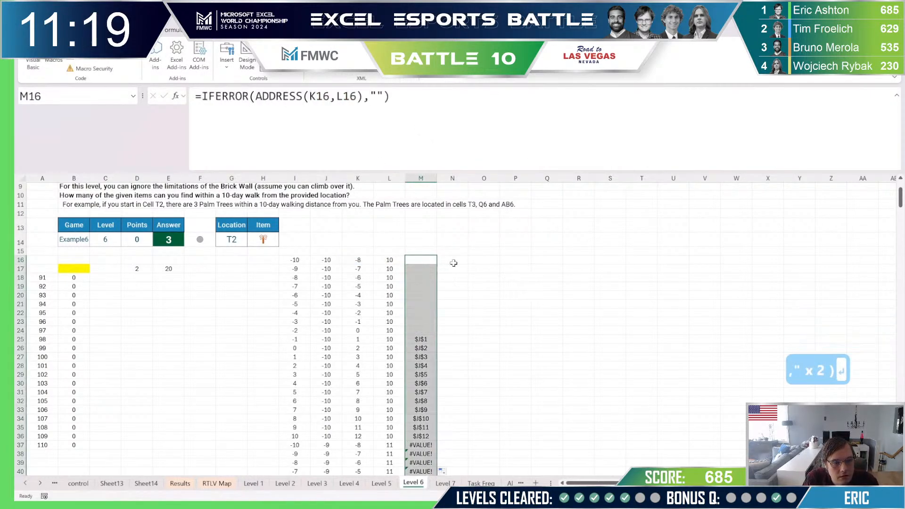
- Begin an INDIRECT formula with a quoted text reference in N16
left_click(452, 260)
type("=INDIrect(\"r")
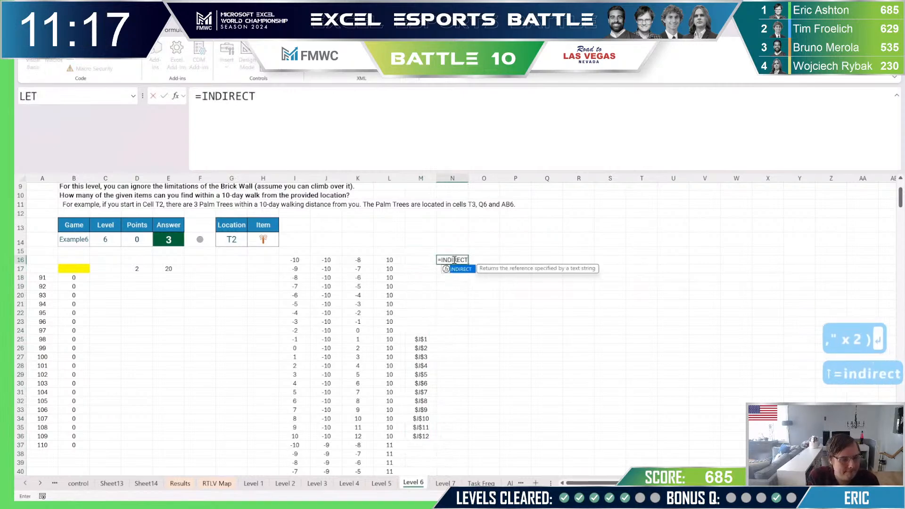
type("tlv")
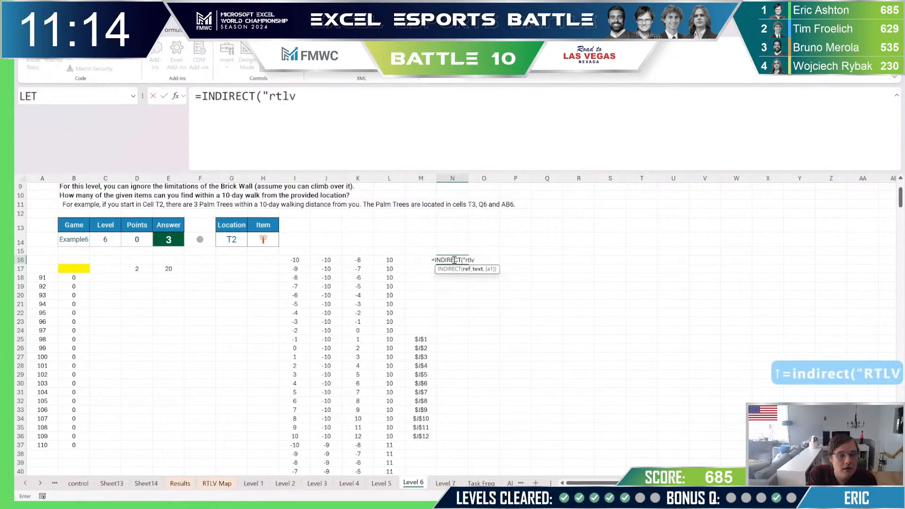
key("BackSpace")
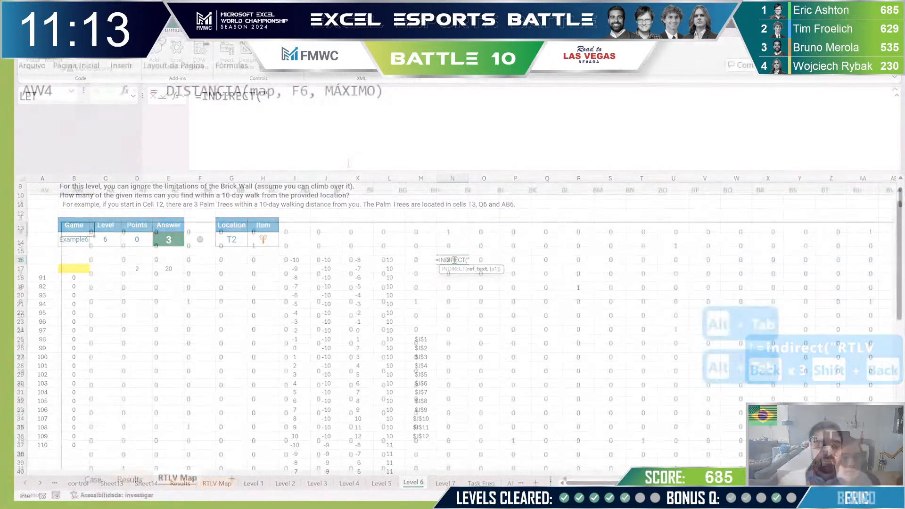
- Switch to the Case sheet and read the Level 6 and Level 7 instructions
key("ctrl+Page_Up")
key("ctrl+Page_Up")
key("Page_Down")
key("Page_Down")
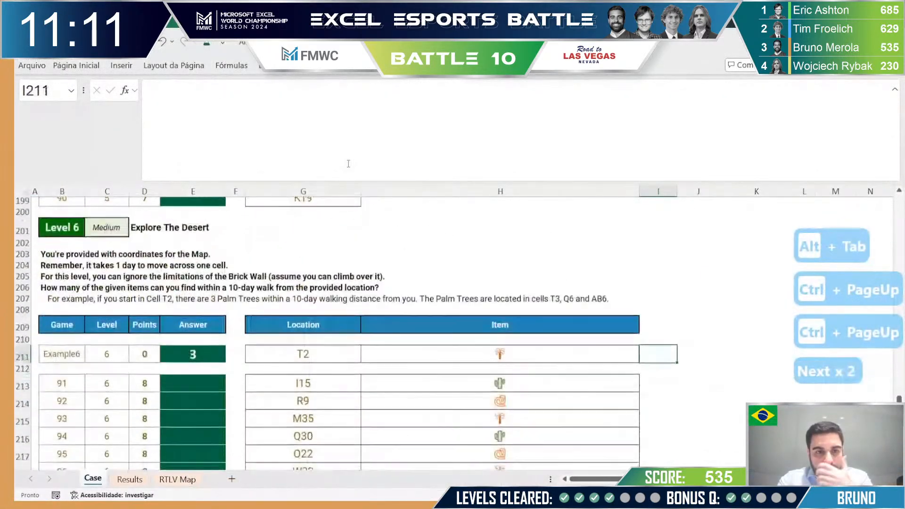
key("Page_Down")
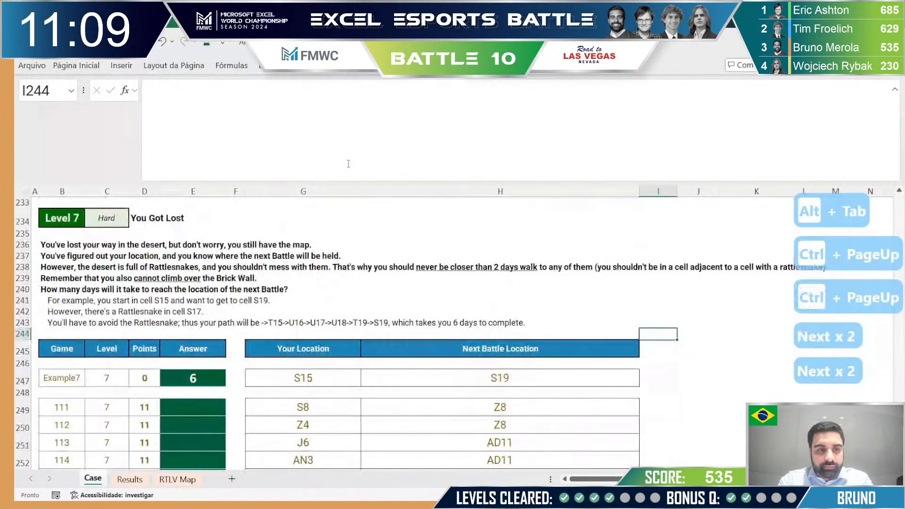
- Go back to Level 5 on the Case sheet and examine its instructions, answer cells and locations
key("Page_Up")
key("Page_Up")
key("ctrl+Left")
key("ctrl+Left")
key("Down")
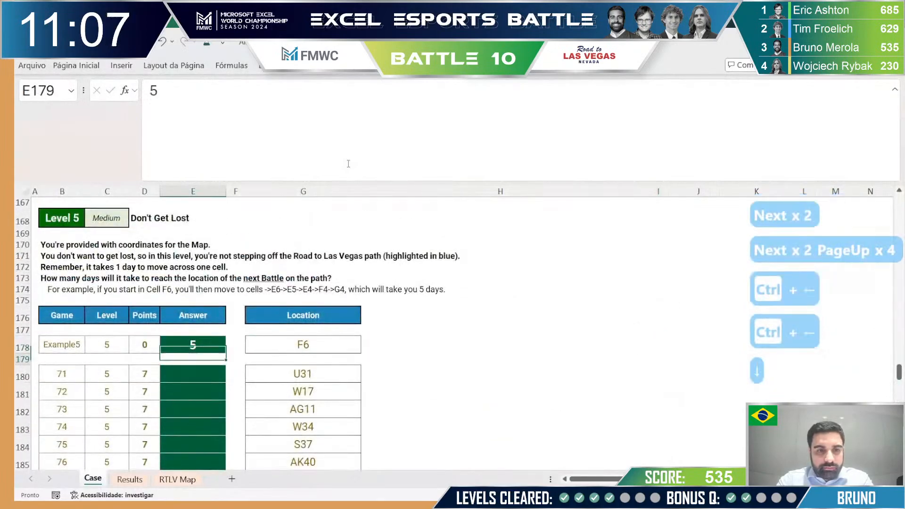
key("Left")
key("Down")
key("ctrl+shift+Down")
key("Up")
key("Right")
key("Up")
key("ctrl+Up")
key("ctrl+Up")
key("ctrl+Down")
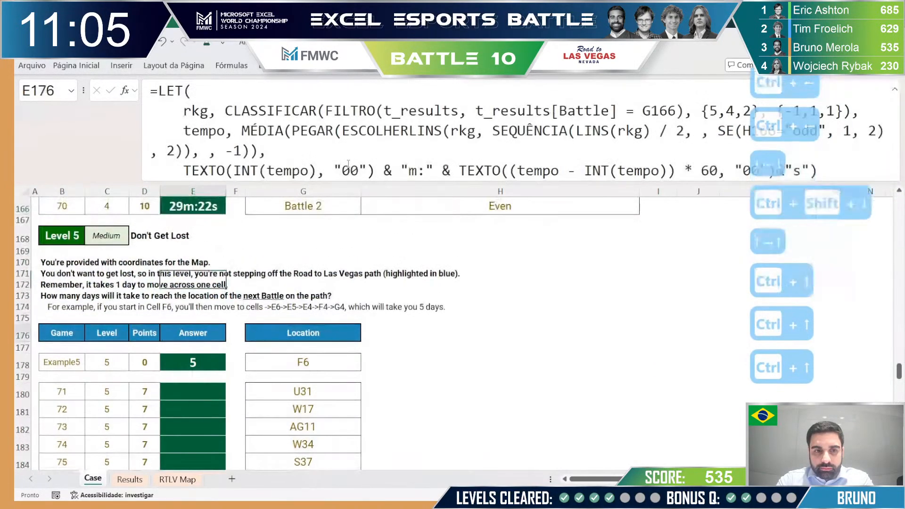
key("Down")
key("Down")
key("Down")
key("Down")
key("Up")
key("Right")
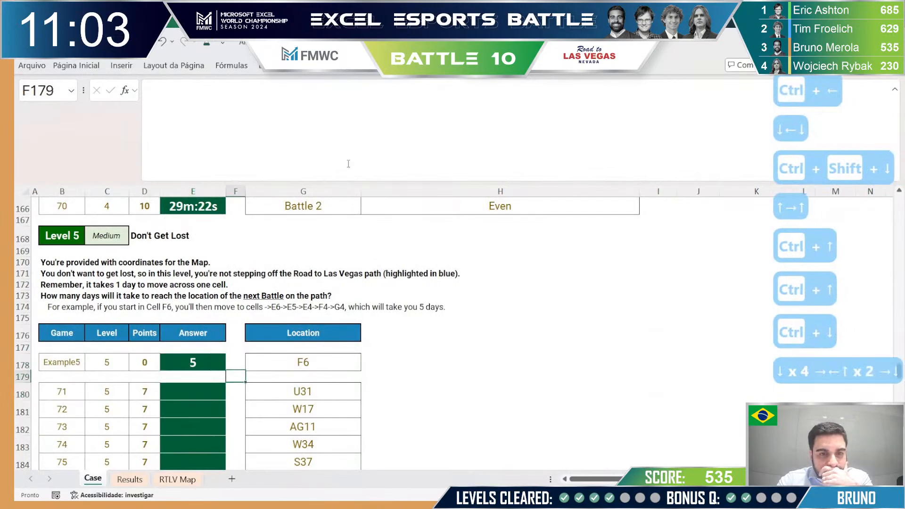
key("Down")
key("Left")
- Examine the start of the blue path on the RTLV Map sheet around the example cells F4 to F6
key("ctrl+Page_Down")
key("ctrl+Page_Down")
key("ctrl+Page_Up")
key("ctrl+Page_Up")
key("ctrl+Page_Down")
key("ctrl+Page_Down")
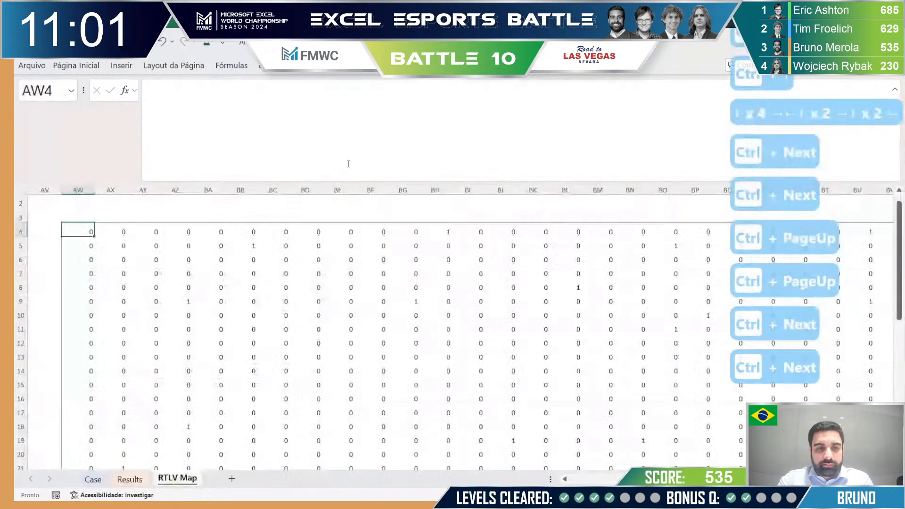
key("ctrl+Up")
key("ctrl+Left")
key("ctrl+Up")
key("ctrl+Left")
key("ctrl+Left")
key("ctrl+Up")
key("ctrl+Left")
key("Right")
key("Down")
key("Right")
key("Down")
key("Right")
key("Down")
key("Right")
key("Right")
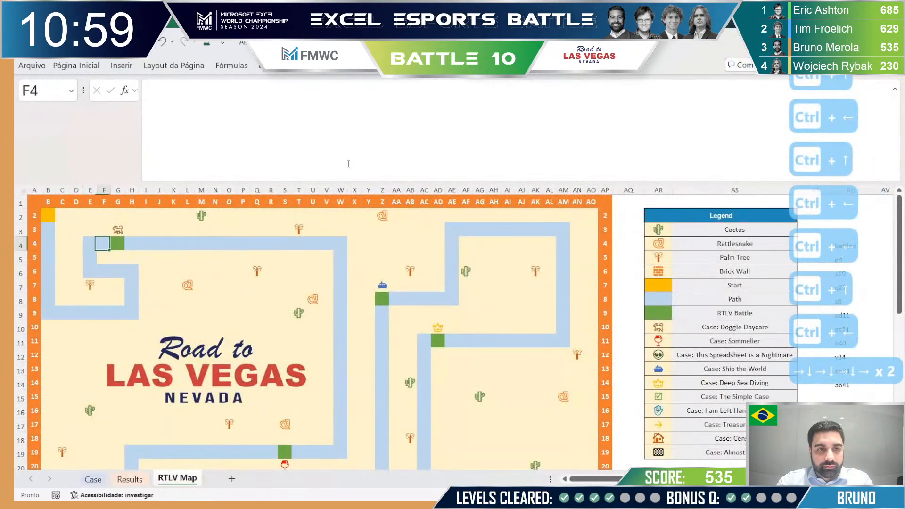
key("Down")
key("Left")
key("Down")
key("Right")
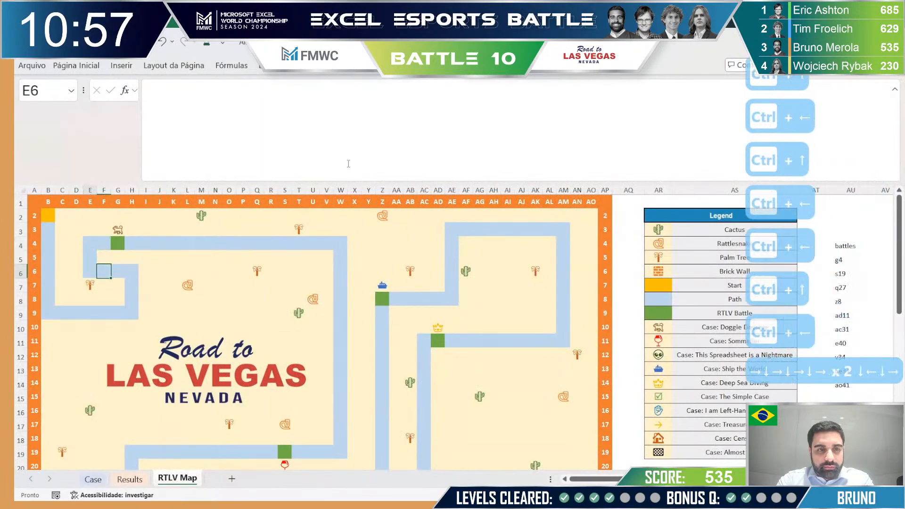
- Copy the whole map range B2:AO41 and paste the duplicate below it at B44
key("Up")
key("Up")
key("Up")
key("Left")
key("Left")
key("Up")
key("Left")
key("Up")
key("Right")
key("Down")
key("Left")
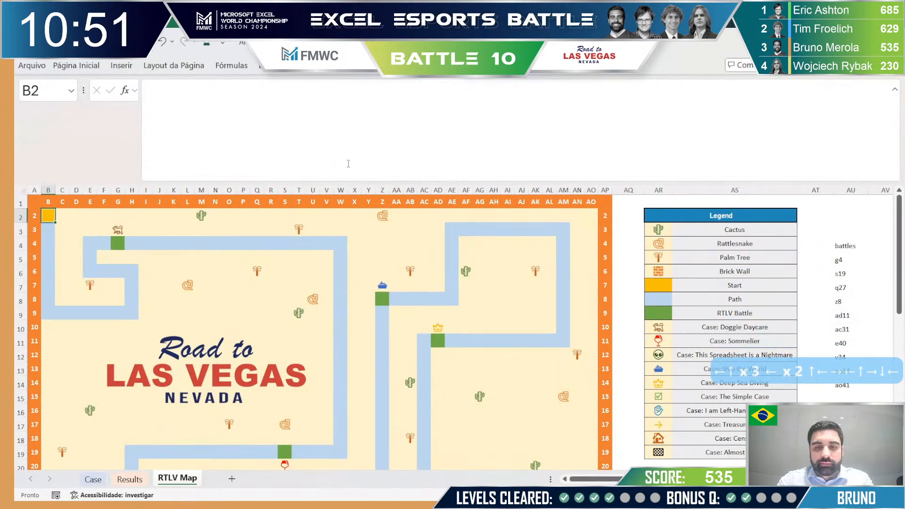
scroll(598, 321, "down", 10)
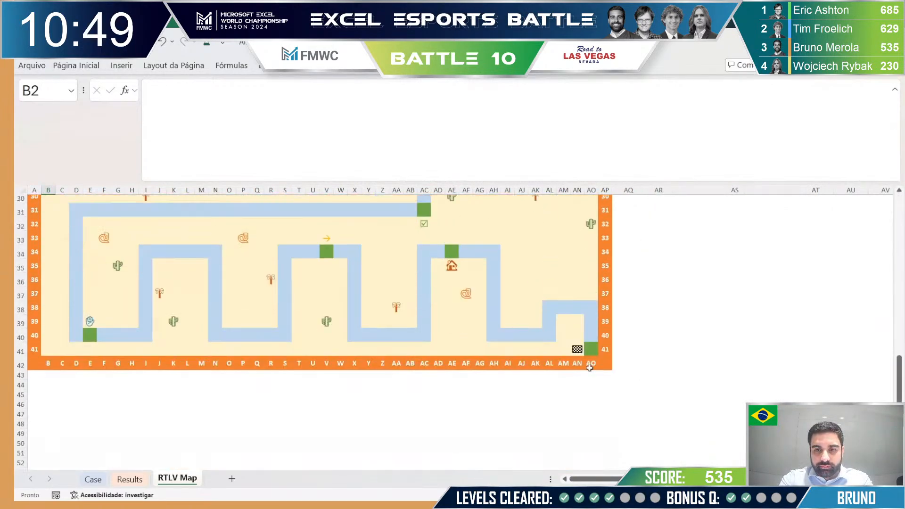
left_click(589, 355, "shift")
key("ctrl+c")
left_click(48, 384)
key("ctrl+v")
- Open Find and Replace and take the search format from the blue path cell F46 in the copied map
left_click(103, 399)
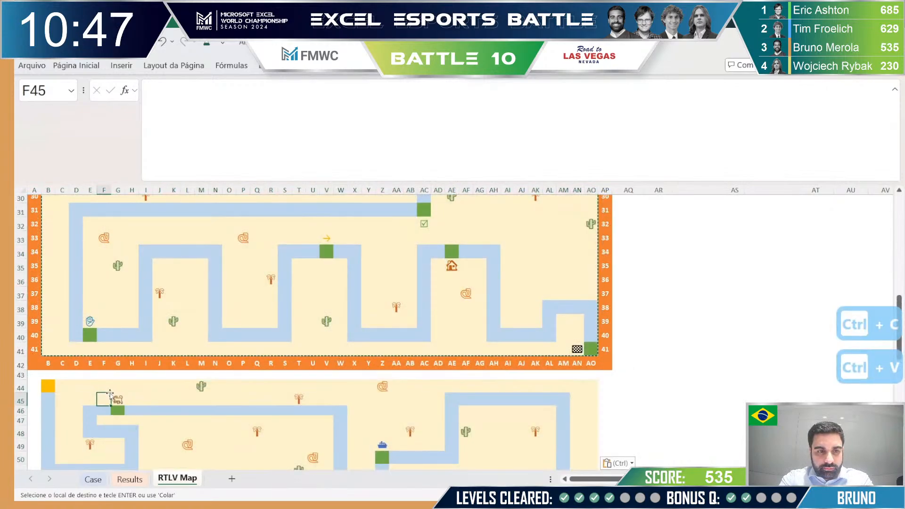
left_click(95, 411)
key("ctrl+l")
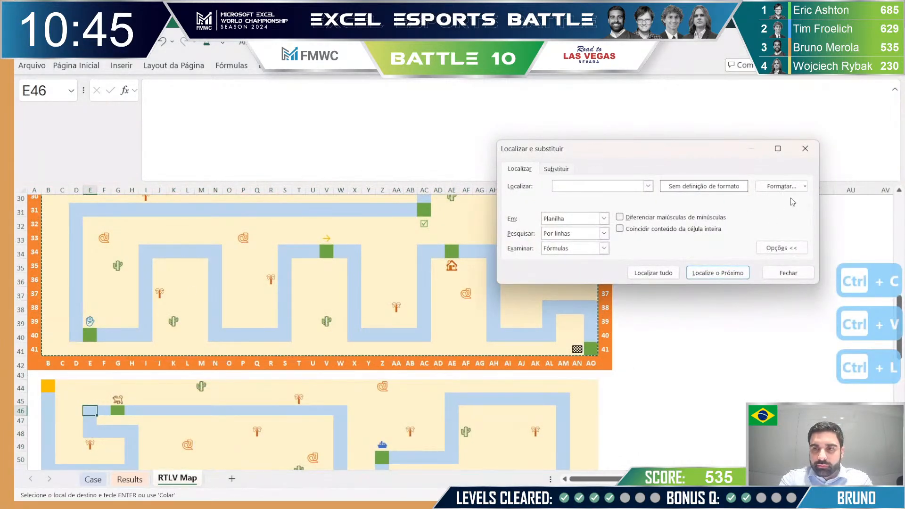
left_click(804, 186)
left_click(791, 216)
left_click(104, 412)
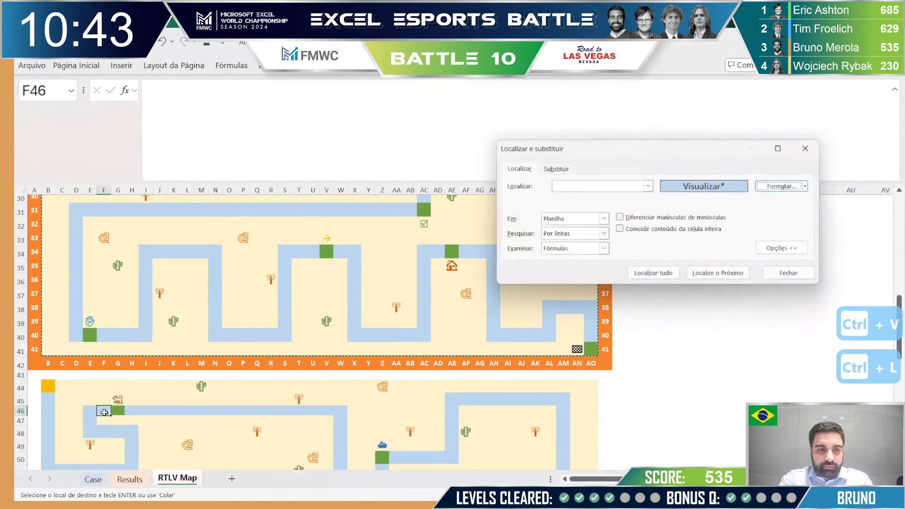
- Replace all path-formatted cells in the copied map B44:AO83 with 1 and close the dialog
left_click(556, 169)
left_click(49, 386)
scroll(350, 393, "down", 4)
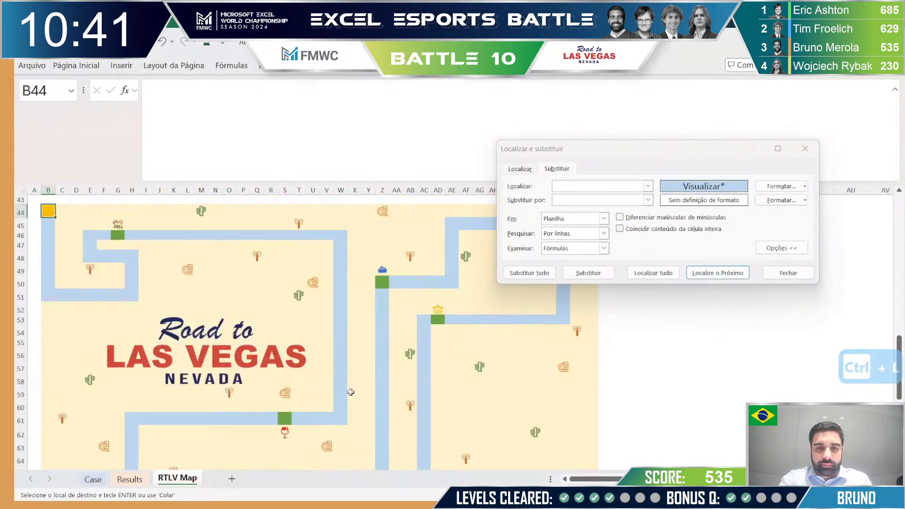
scroll(351, 392, "down", 9)
left_click(595, 344, "shift")
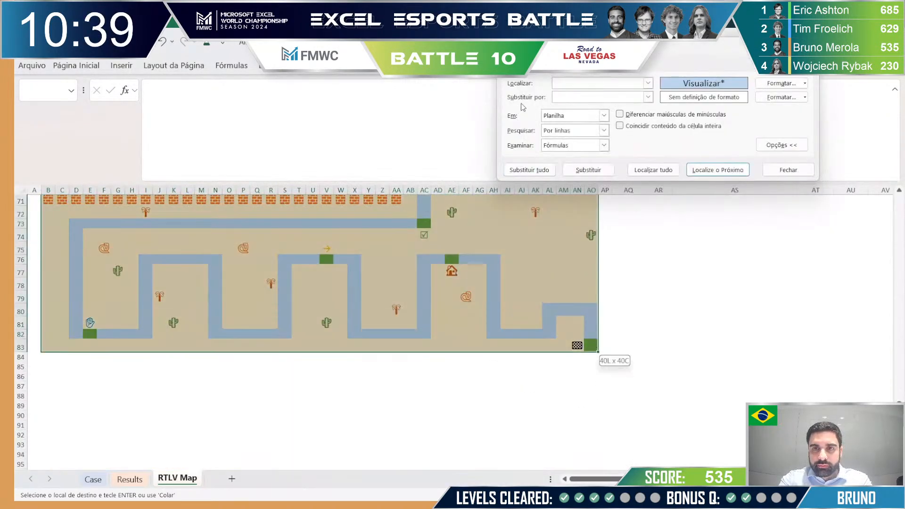
type("1")
left_click(528, 170)
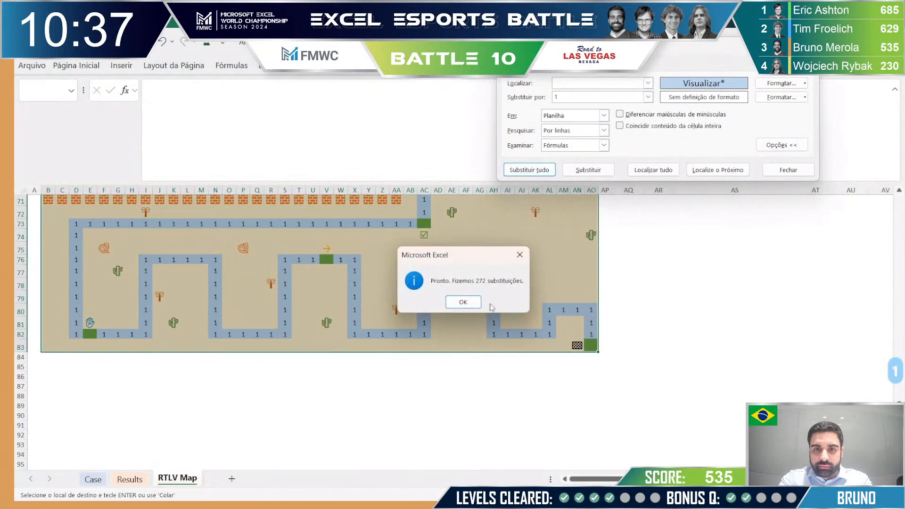
left_click(476, 303)
left_click(789, 170)
- Check the copied map for the numbered path cells and the green battle cells along the route
left_click(369, 310)
scroll(187, 307, "up", 6)
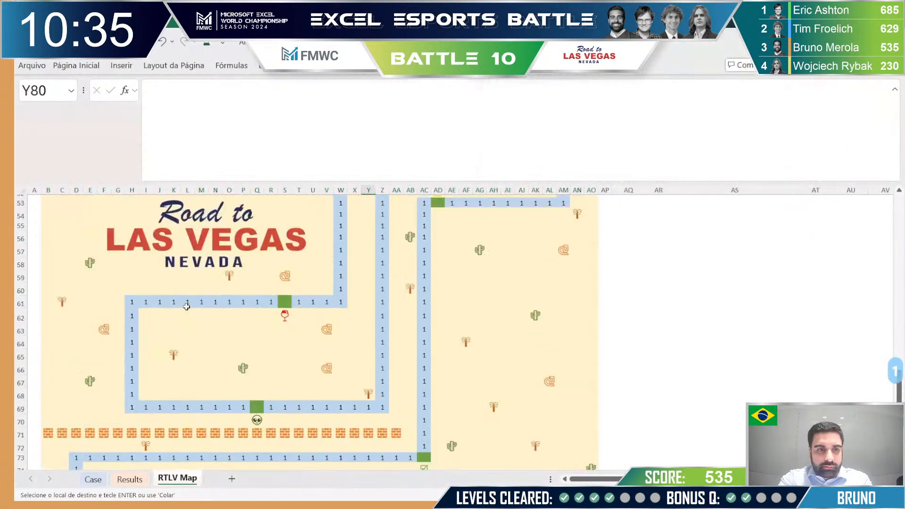
scroll(186, 307, "up", 2)
left_click(117, 307)
left_click(160, 387)
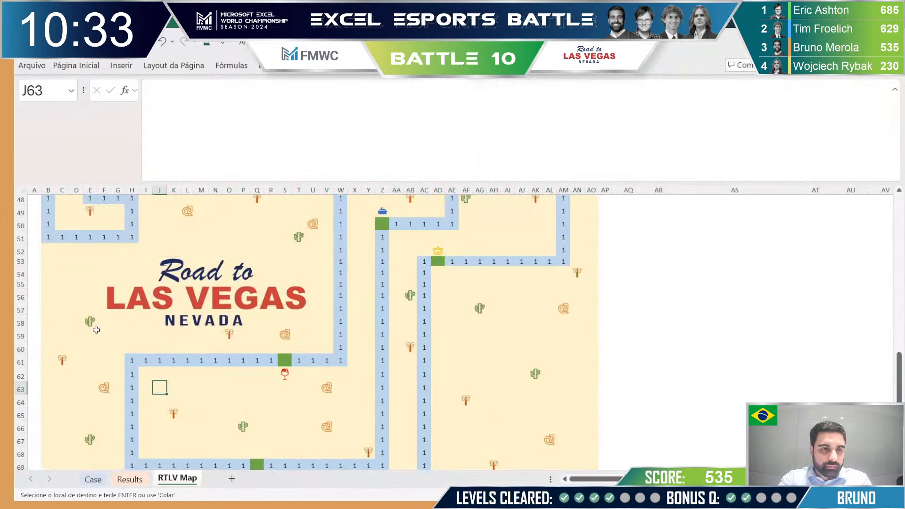
left_click(144, 361)
left_click(92, 322)
left_click(96, 348)
scroll(99, 348, "up", 5)
left_click(121, 360)
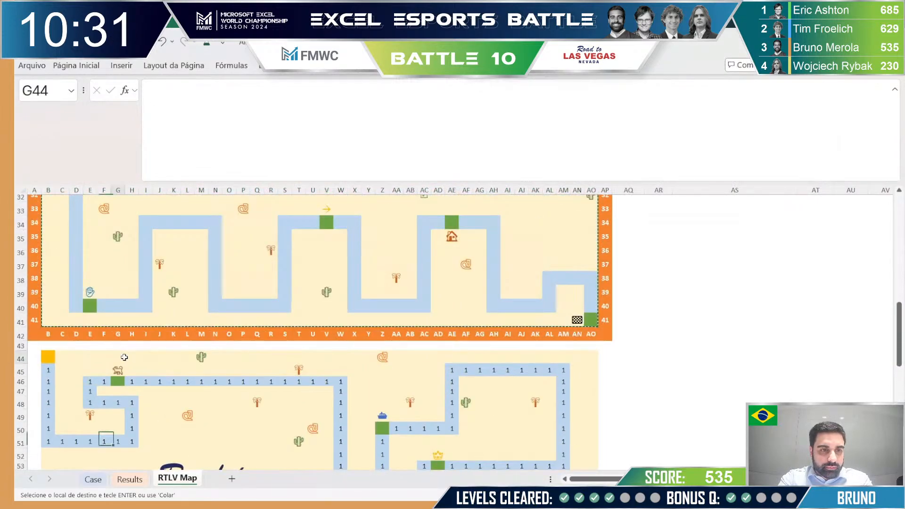
- Name the copied map range B44:AO83 mapa_caminho
left_click(119, 391)
left_click(131, 359)
left_click(132, 371)
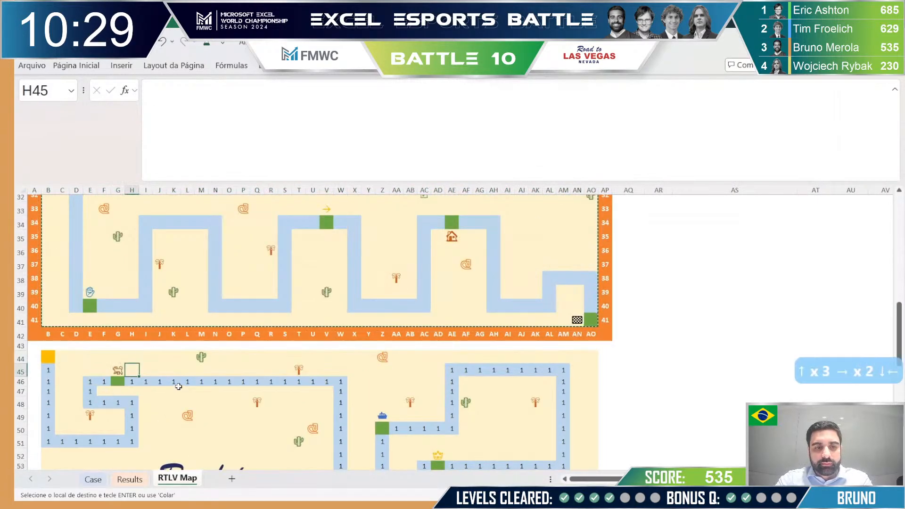
left_click(53, 357)
left_click_drag(58, 355, 592, 410)
type("mapa_caminho")
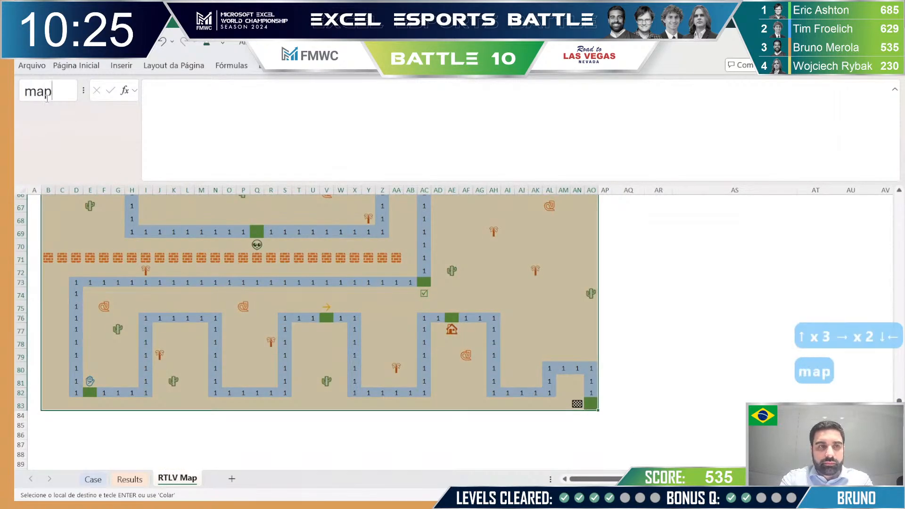
key("Return")
- Enter =_ENDERECOS(map) in AR44, beside the copied map, to list the cell addresses of the original map
key("Up")
key("Right")
key("Right")
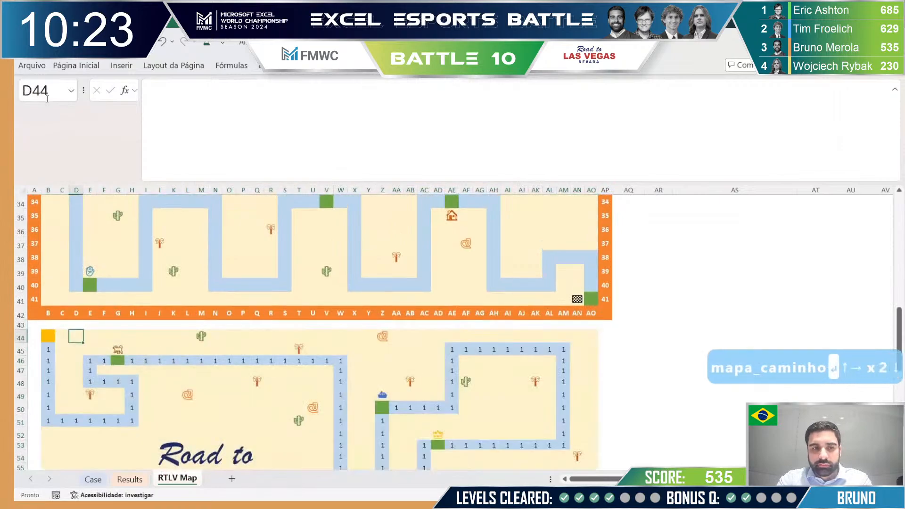
key("Down")
key("Right")
key("Right")
key("Right")
key("Right")
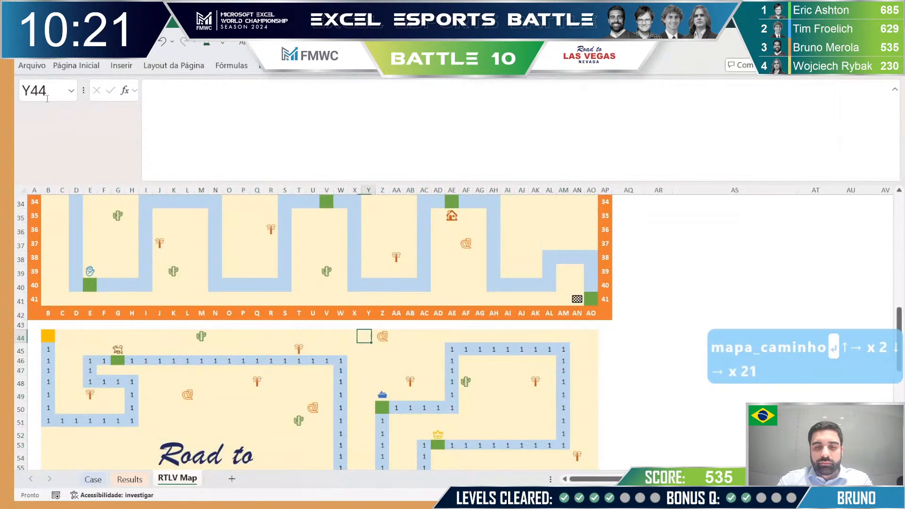
key("Right")
key("Right")
key("Right")
key("Right")
key("Right")
key("Right")
key("Right")
key("Right")
key("Right")
key("Right")
key("Right")
key("Right")
key("Right")
key("Right")
key("Right")
key("Right")
key("Right")
key("Right")
key("Left")
key("Up")
key("Right")
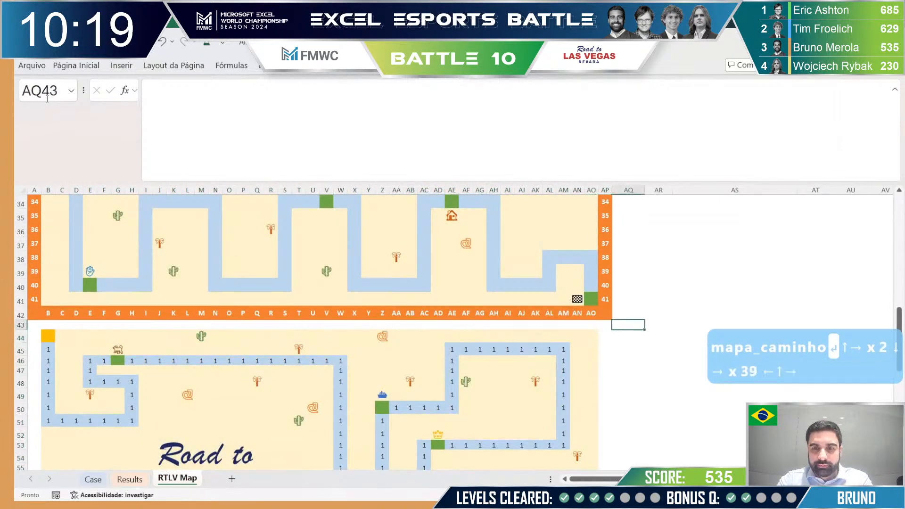
key("Down")
key("Right")
type("=")
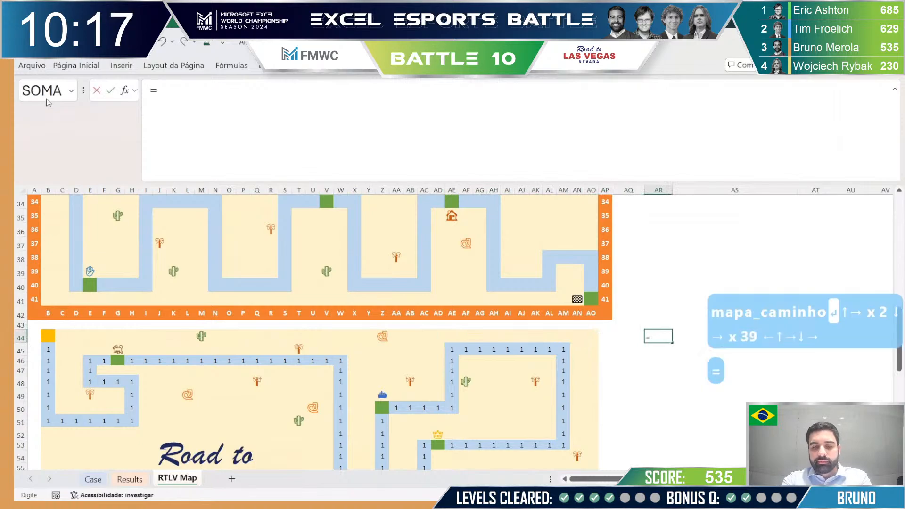
type("endere")
key("Down")
key("Tab")
type("map")
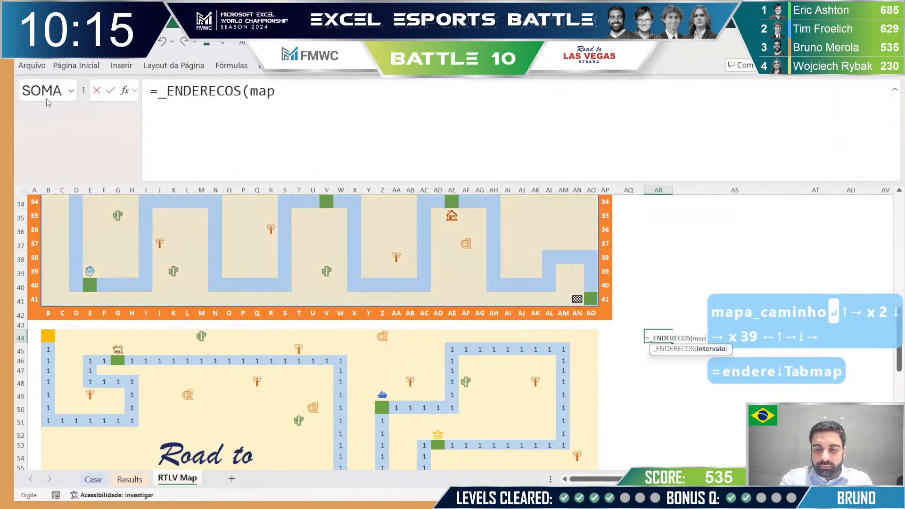
type(")")
key("Return")
key("Up")
key("Right")
key("Left")
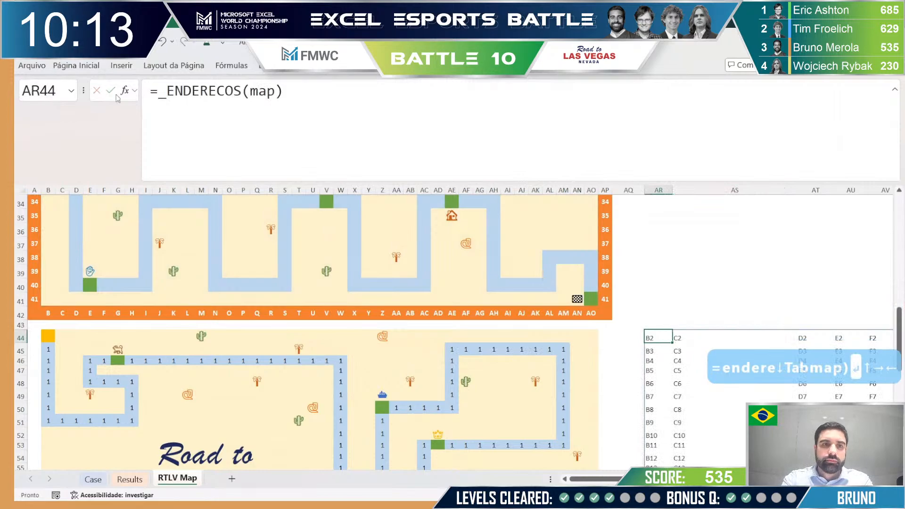
- Wrap the AR44 address formula in PARACOL so the addresses spill as a single column
left_click(158, 100)
type("paracl")
key("BackSpace")
type("o")
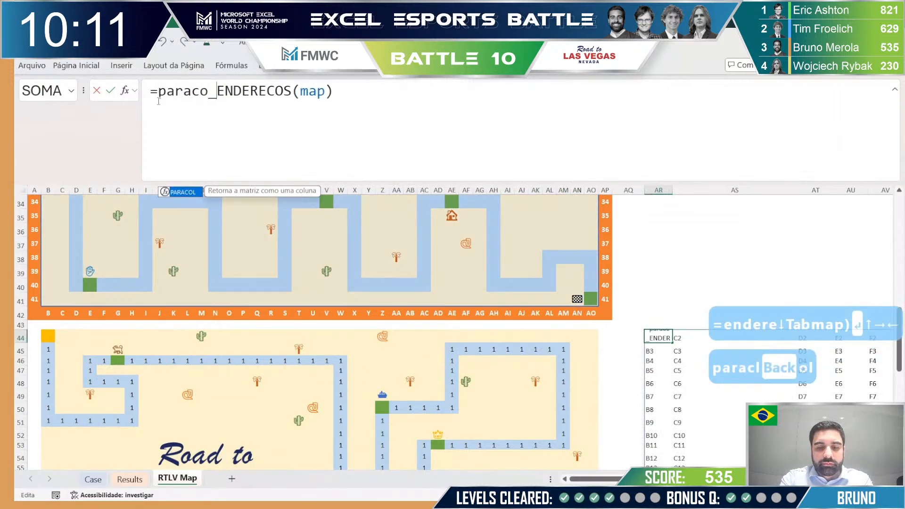
type("l(")
key("End")
key("End")
type(")")
key("Return")
key("Up")
key("Right")
key("Left")
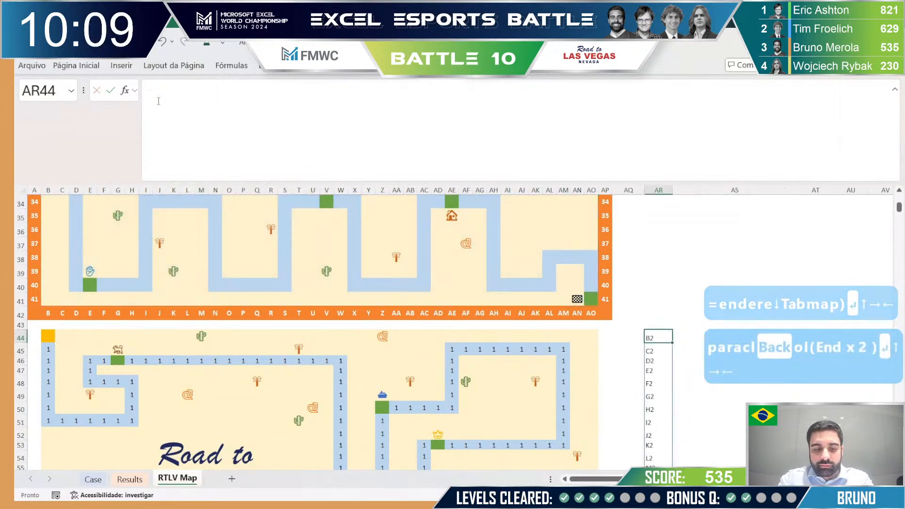
- Move the PARACOL address formula from AR44 to AS44
key("ctrl+x")
key("Right")
key("ctrl+v")
key("Left")
- Enter =PARACOL(mapa_caminho) in AR44 to list the copied map's values beside their addresses
type("=paracol(m")
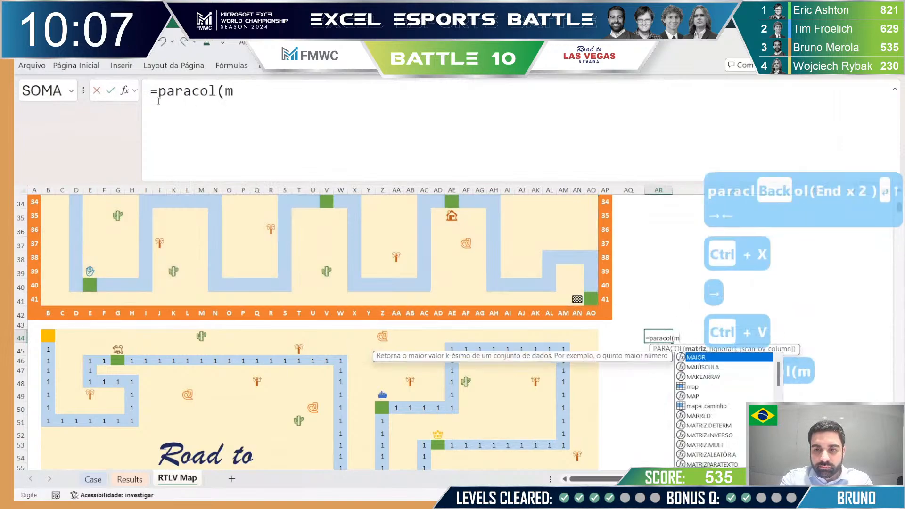
type("apa")
key("Tab")
type(")")
key("Return")
key("Up")
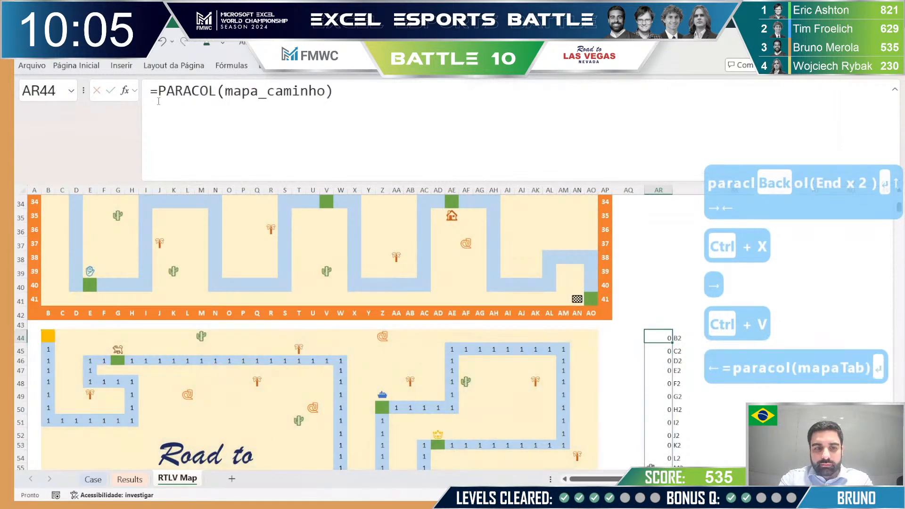
- Review the Level 5 question and locations on the Case sheet and the value and address columns on the RTLV Map sheet
key("ctrl+Page_Up")
key("ctrl+Page_Up")
key("ctrl+Page_Down")
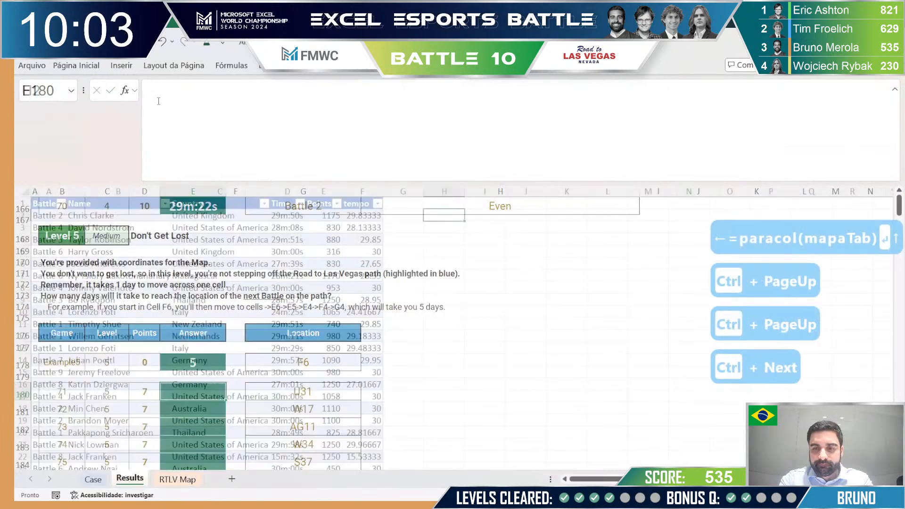
key("ctrl+Page_Down")
key("Right")
key("Right")
key("Right")
key("Right")
key("Right")
key("Left")
key("Left")
key("Left")
key("Left")
key("Up")
key("Right")
key("Left")
key("Down")
key("Left")
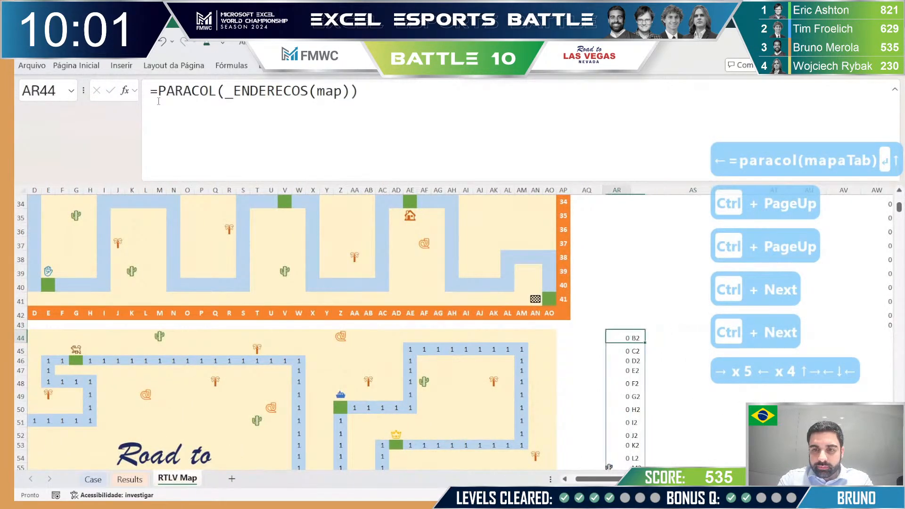
key("Up")
key("Right")
key("Down")
key("Right")
key("Right")
key("Right")
key("Right")
key("Right")
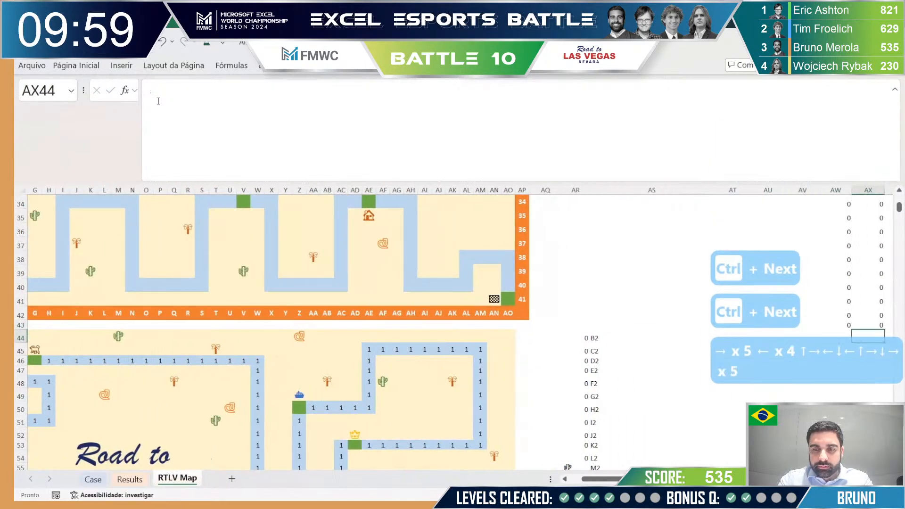
key("Right")
key("Left")
key("Left")
key("Left")
key("Left")
key("Left")
key("Left")
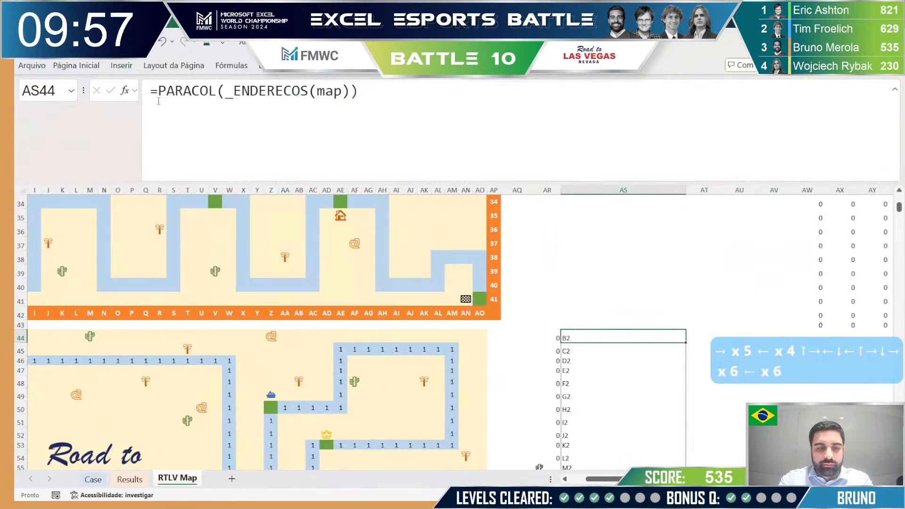
key("ctrl+Page_Up")
key("ctrl+Page_Up")
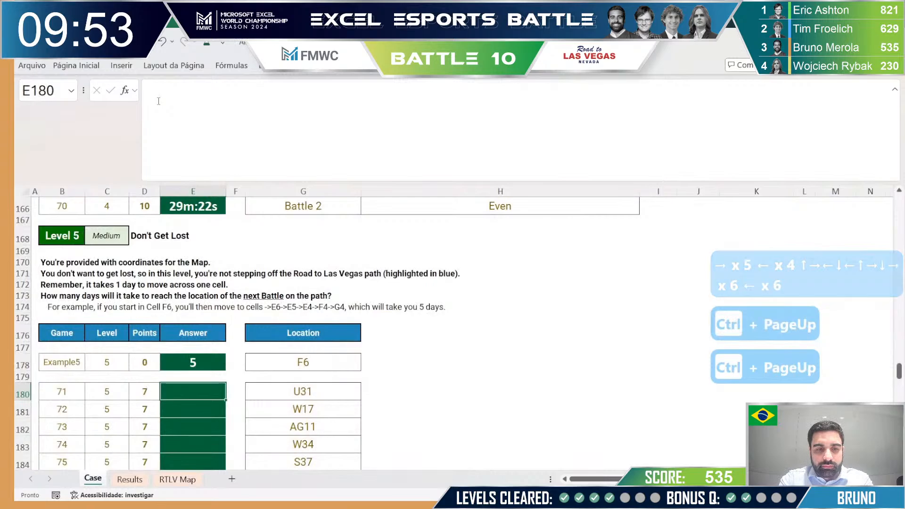
- Start a formula beginning with =caminh on the RTLV Map sheet, near the value and address columns
key("ctrl+Page_Down")
key("ctrl+Page_Down")
key("Right")
key("Right")
key("Right")
key("Right")
key("Right")
key("Right")
key("Right")
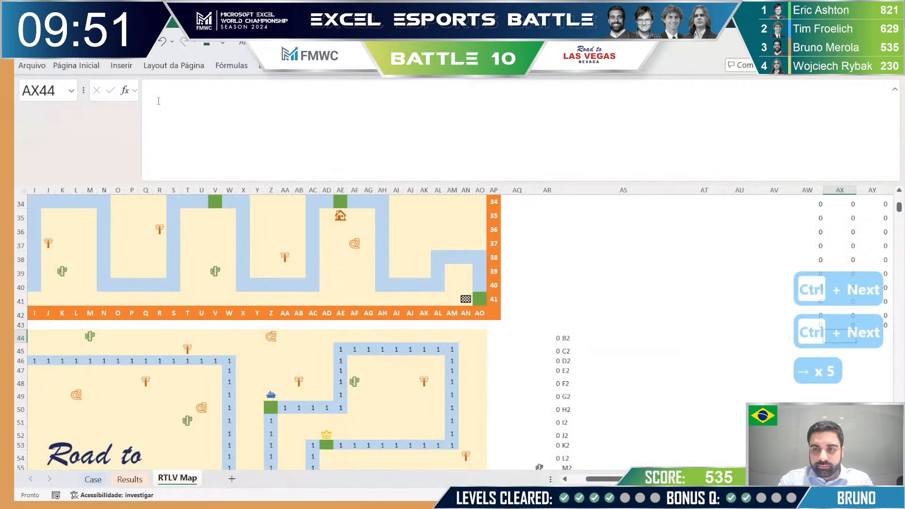
key("Left")
key("Left")
key("Left")
key("Down")
key("Left")
key("Down")
type("=caminh")
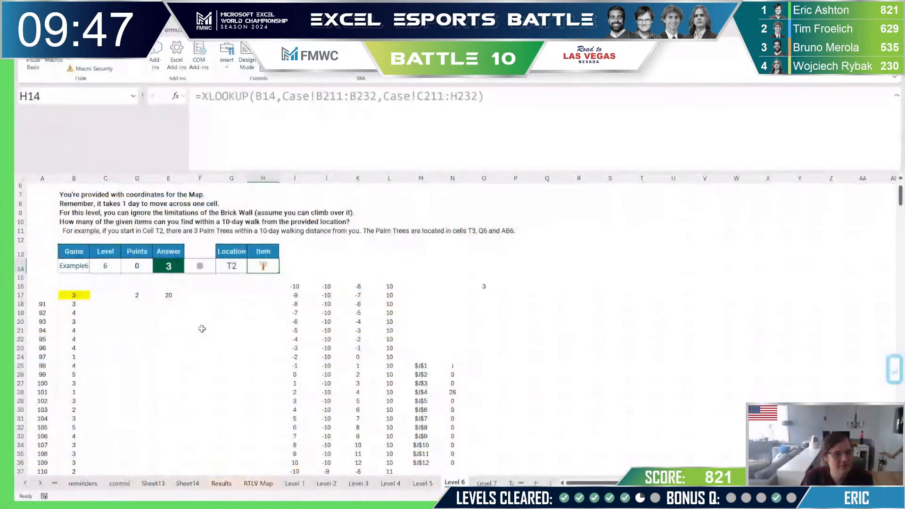
- Examine the Level 6 sheet's coordinate offset combinations, looked-up map cells and answer list
scroll(259, 386, "down", 11)
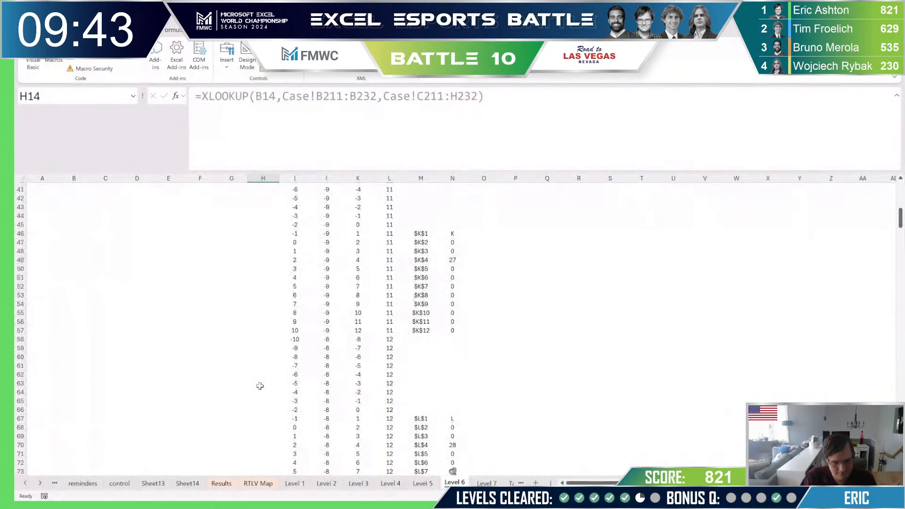
scroll(260, 386, "up", 9)
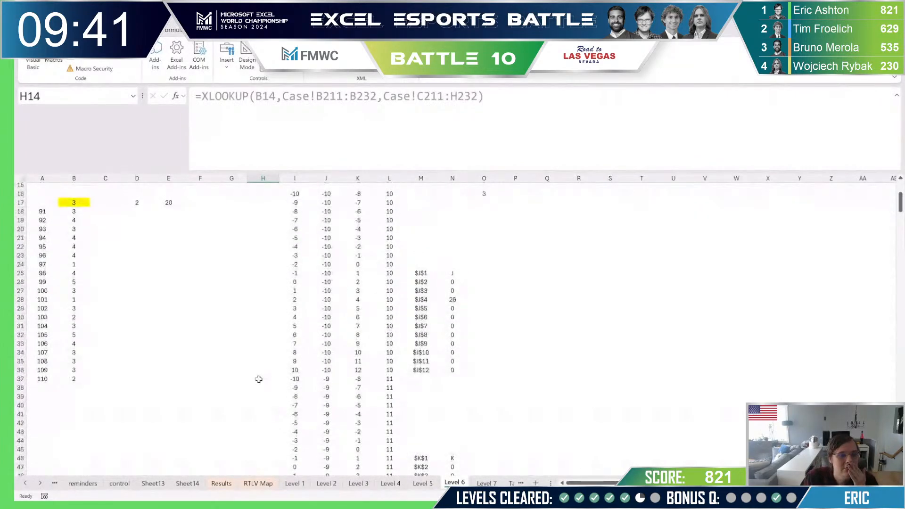
scroll(259, 380, "up", 2)
scroll(259, 380, "down", 8)
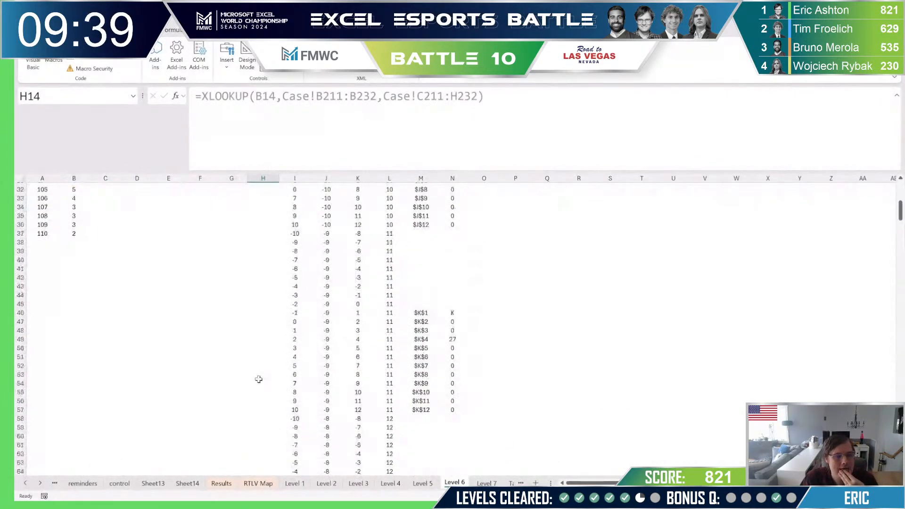
scroll(259, 379, "down", 12)
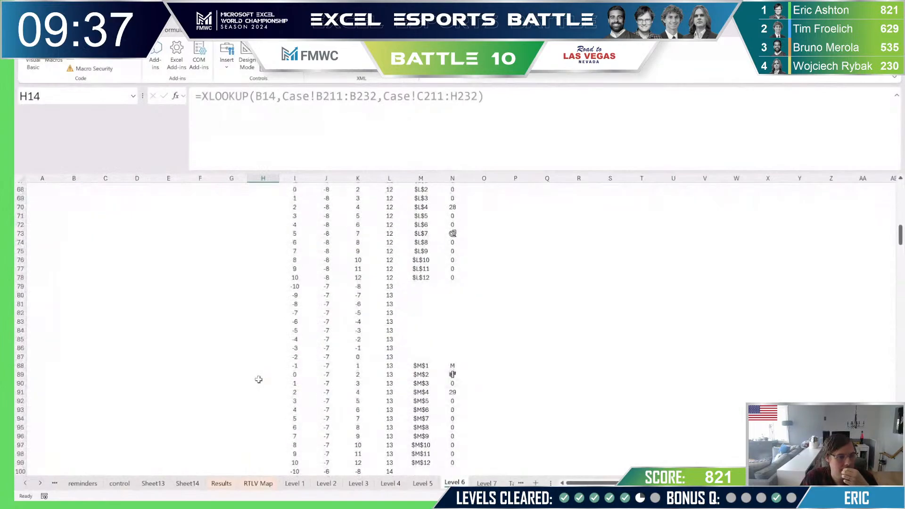
scroll(259, 379, "up", 19)
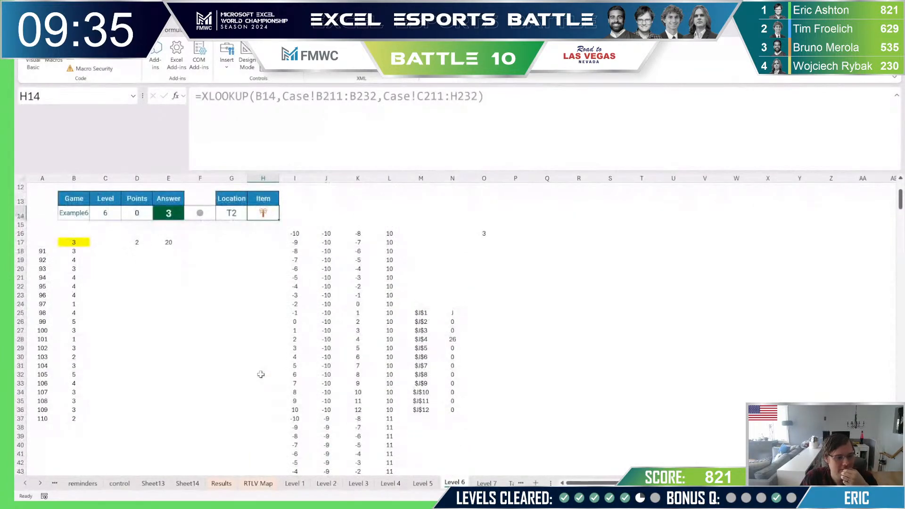
scroll(261, 374, "down", 15)
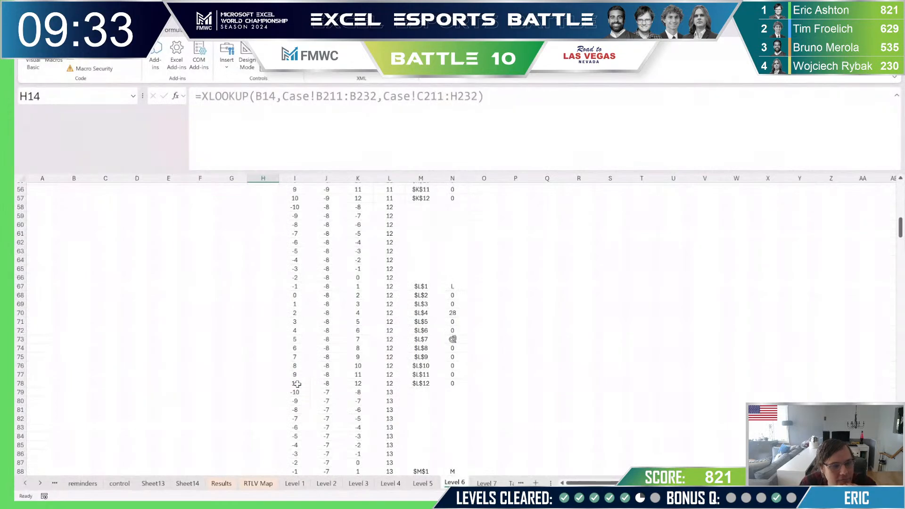
left_click_drag(297, 383, 358, 383)
scroll(225, 388, "up", 9)
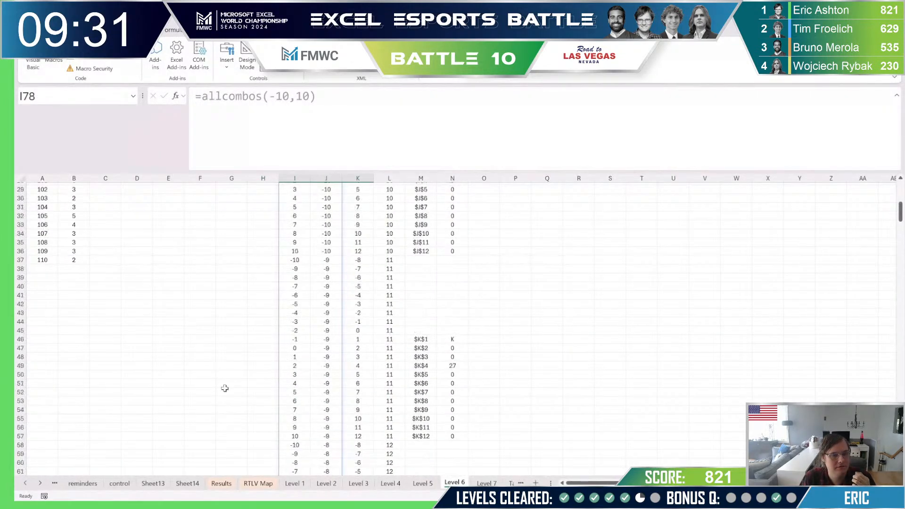
scroll(225, 388, "up", 9)
scroll(225, 388, "down", 5)
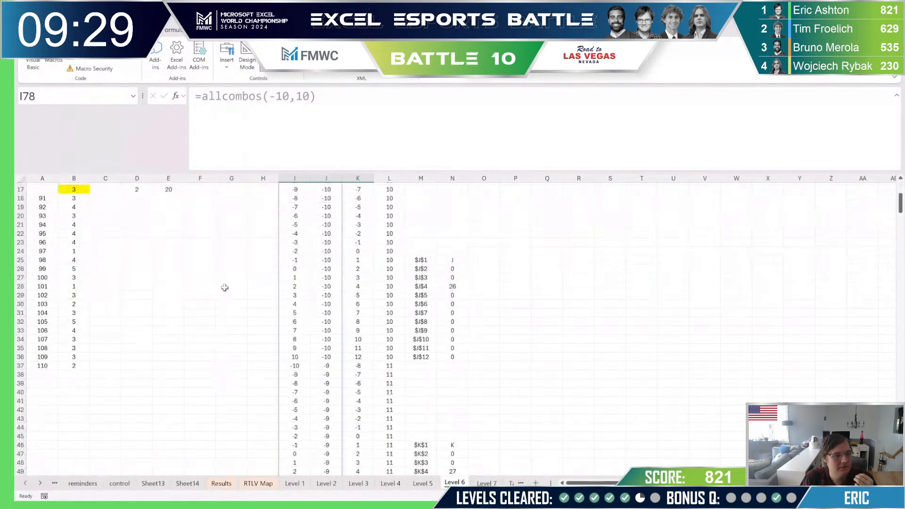
left_click(113, 192)
scroll(117, 214, "up", 4)
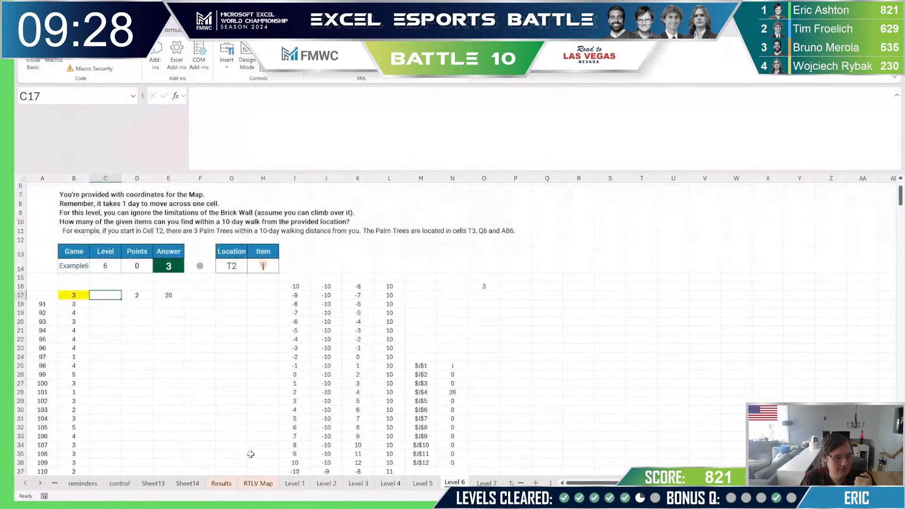
- Consult the function list on the reminders sheet and the Bonus 3 question about the maximum wait for the next battle
left_click(78, 484)
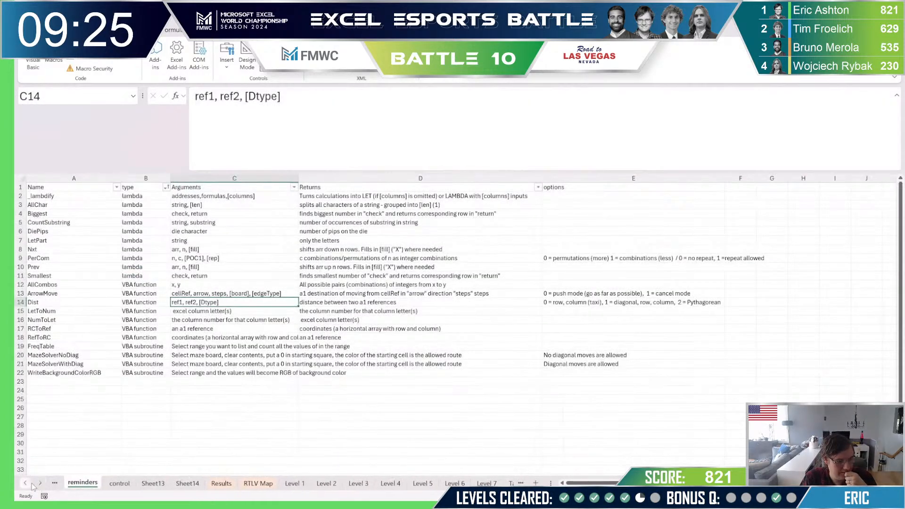
left_click(25, 484)
left_click(26, 483)
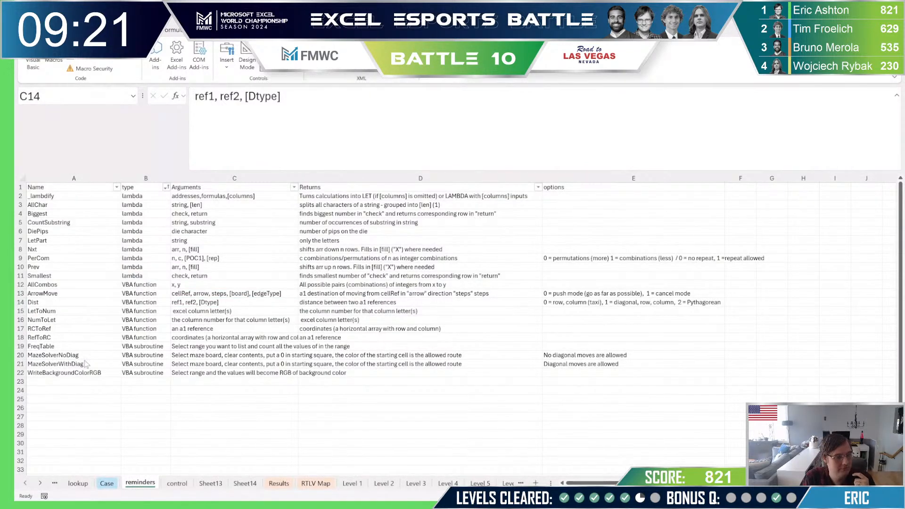
left_click(108, 483)
scroll(258, 369, "up", 4)
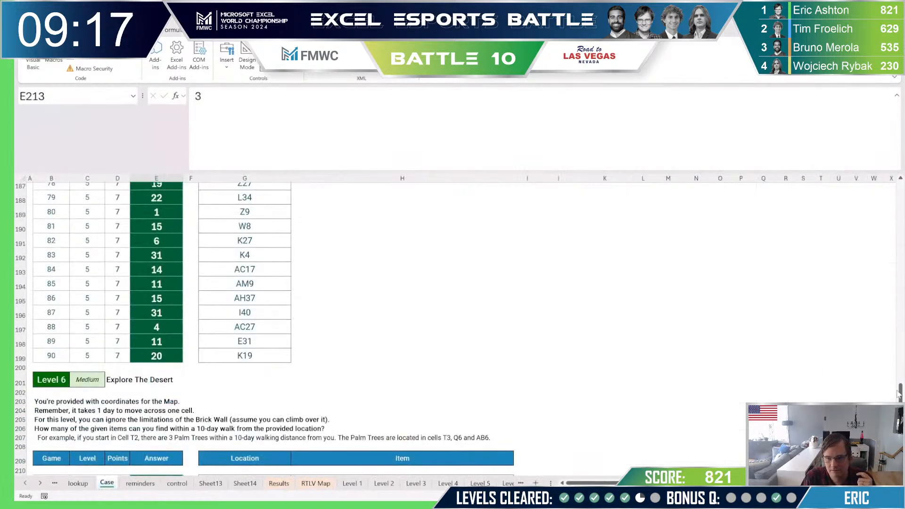
left_click_drag(898, 394, 888, 232)
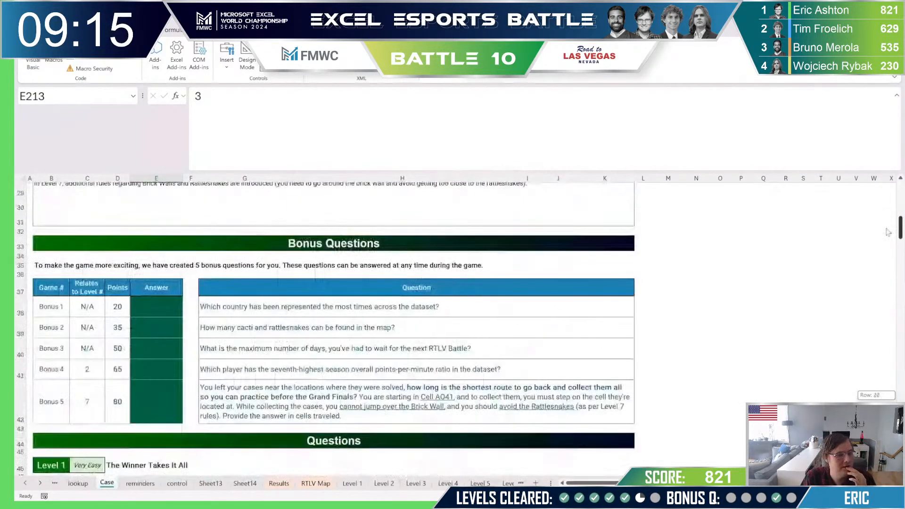
left_click(281, 348)
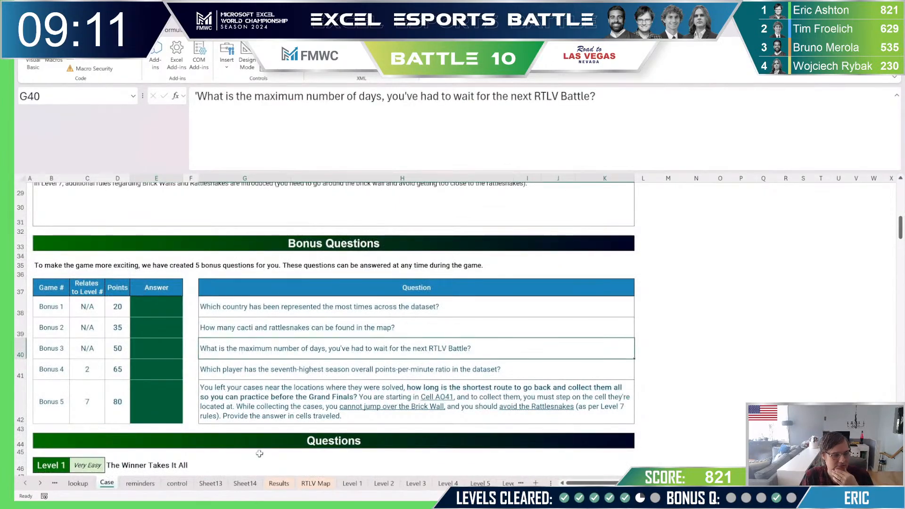
- Show the RTLV Map sheet's table of case locations with their path distances
left_click(394, 485)
left_click(415, 486)
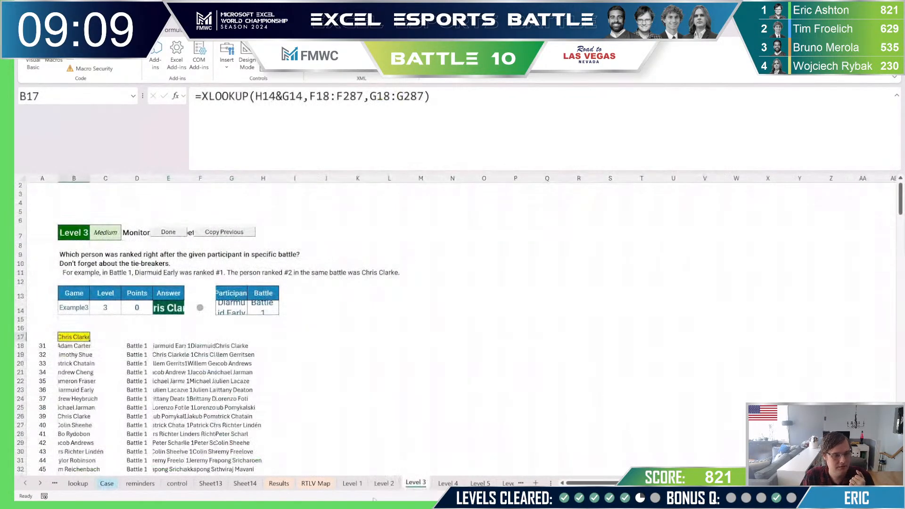
left_click(315, 486)
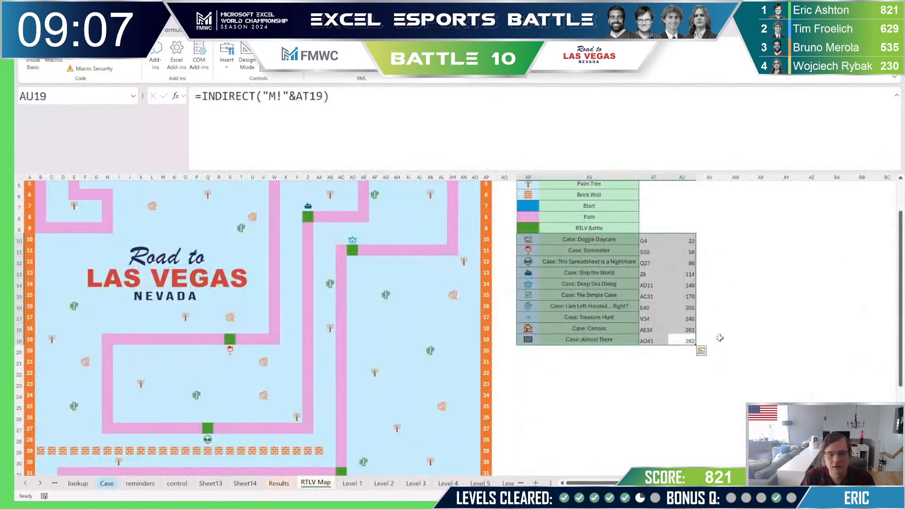
- Subtract the preceding path distance from each one in AV10:AV19, using =AU19-AU18 as the pattern for all case rows
left_click(720, 337)
type("=")
left_click(683, 340)
type("-")
left_click(685, 330)
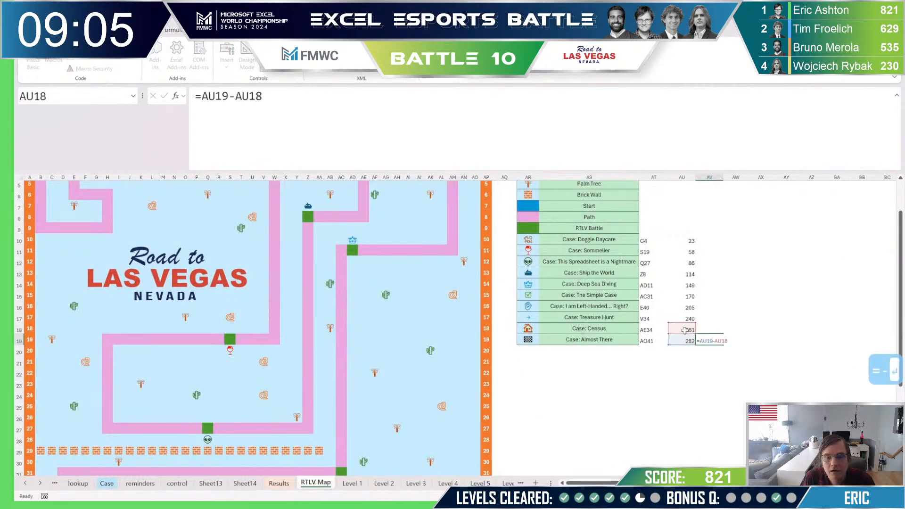
key("Return")
key("ctrl+c")
left_click(710, 241, "shift")
key("ctrl+v")
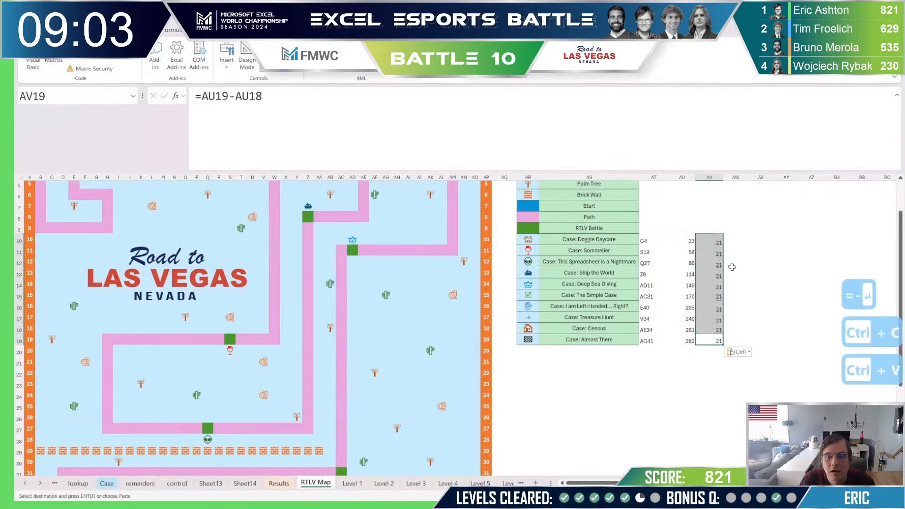
- Calculate the maximum of AV10:AV19 in AX15 and submit 35 as the Bonus 3 answer
left_click(752, 295)
type("=MAX")
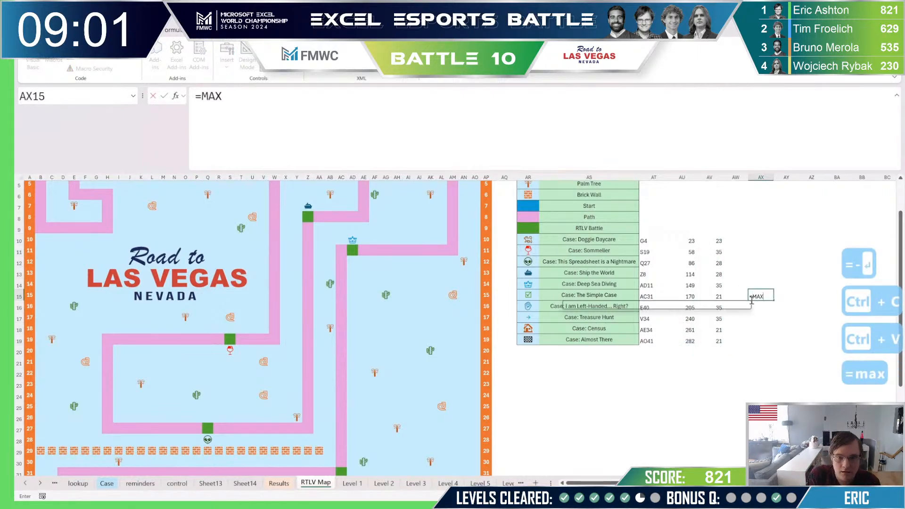
type("(")
left_click_drag(716, 239, 702, 341)
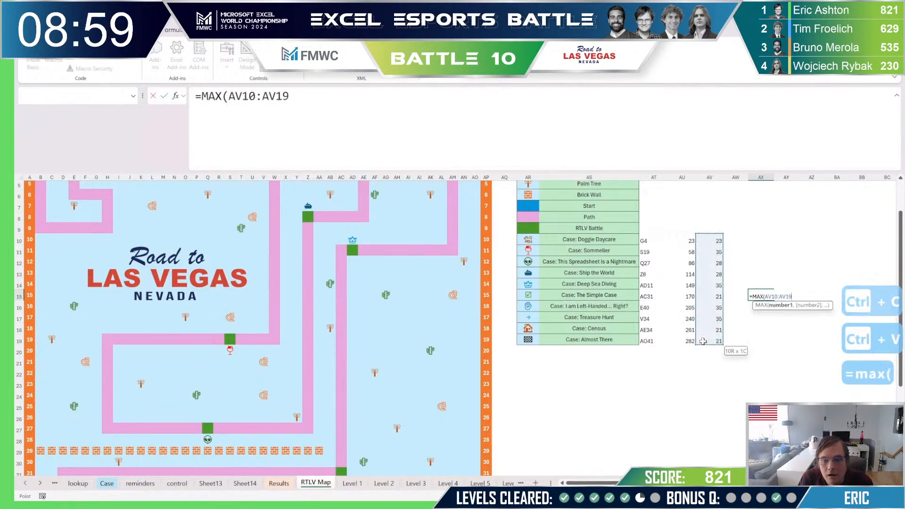
key("Return")
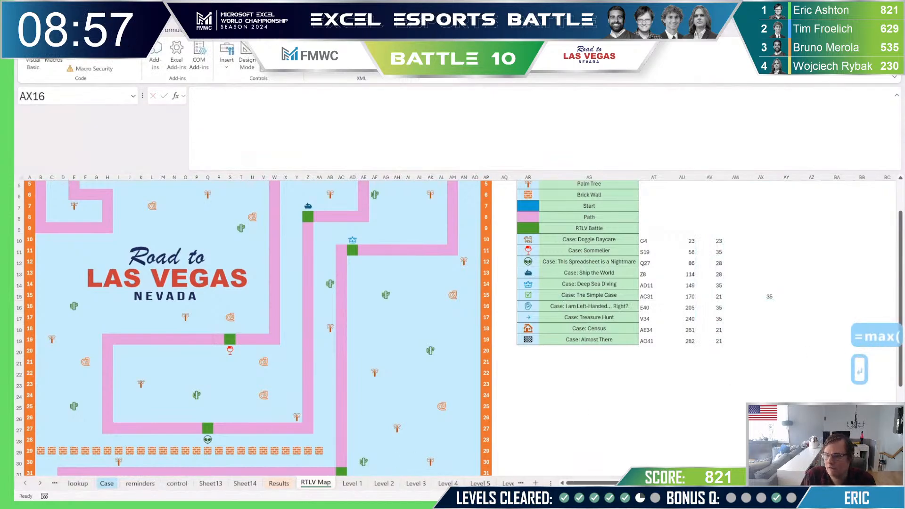
type("35")
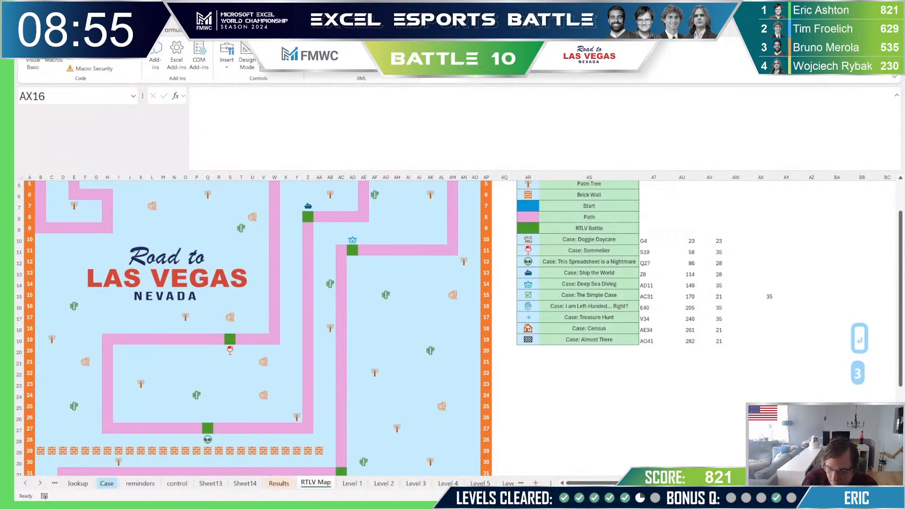
key("Return")
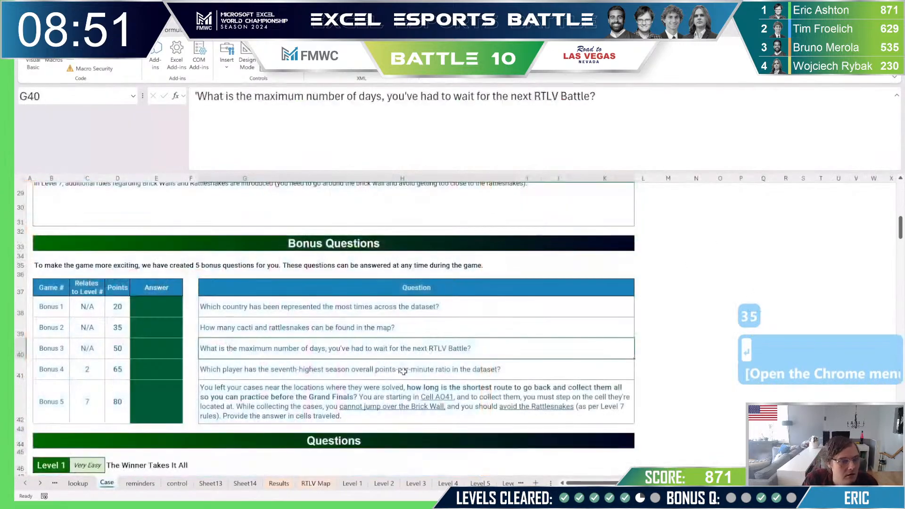
- On the Level 7 sheet, enter =DIST(G14,H14,0) in E18 to compute the example route between its two locations
left_click(108, 484)
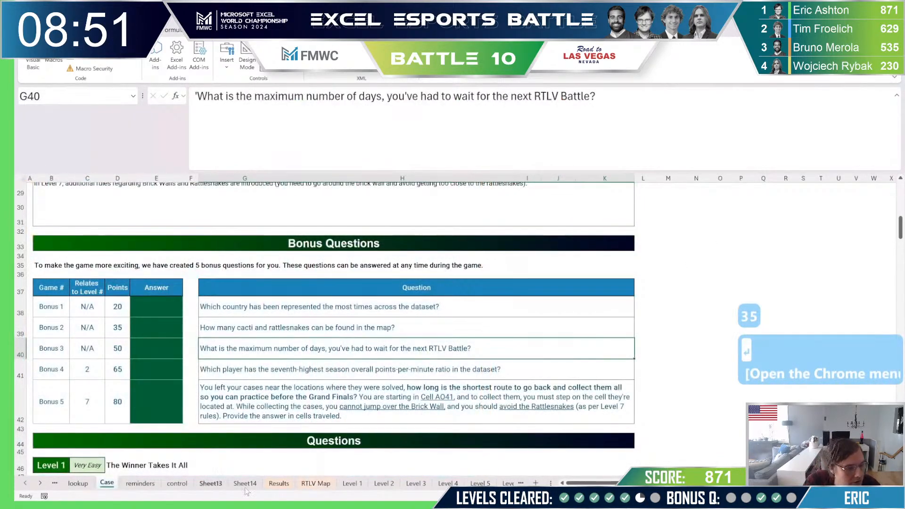
left_click(40, 484)
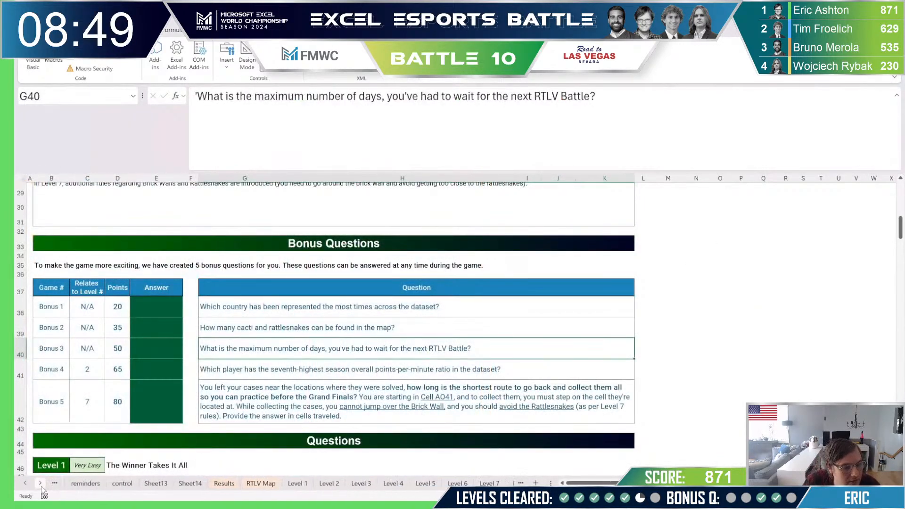
left_click(41, 483)
left_click(413, 484)
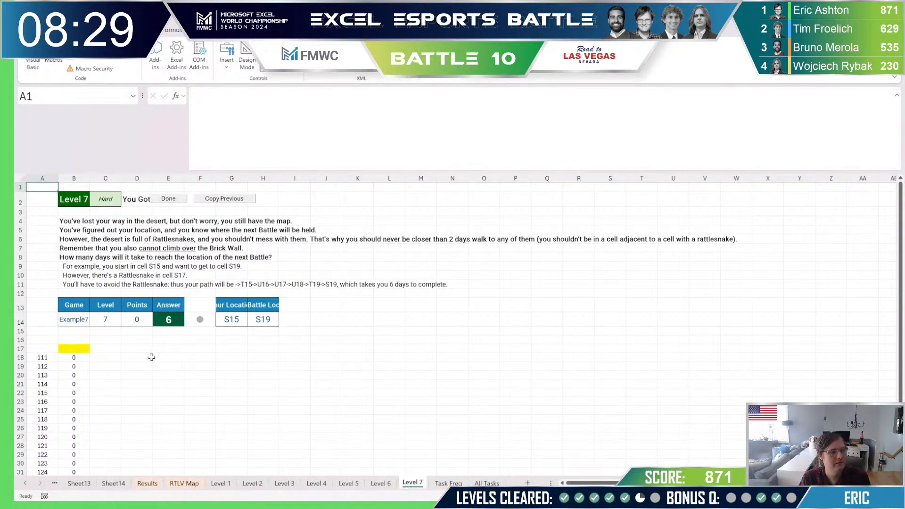
left_click(163, 359)
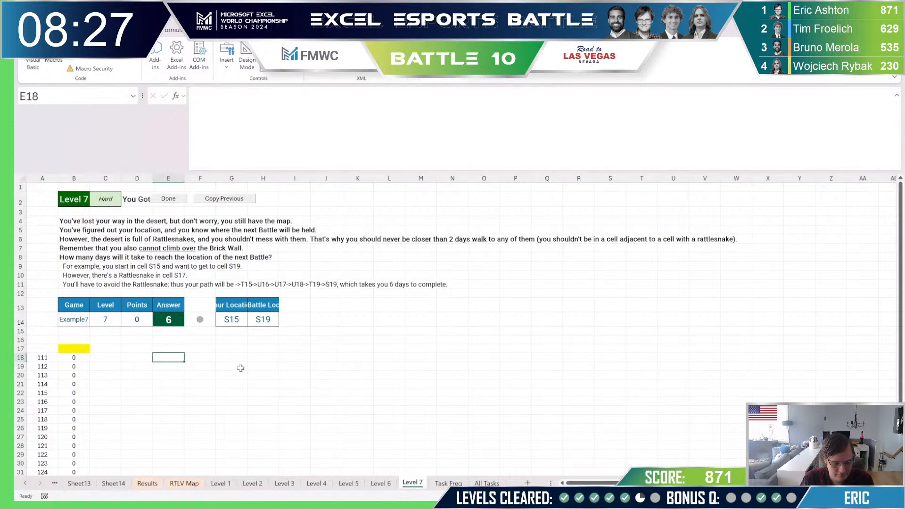
type("=DIS")
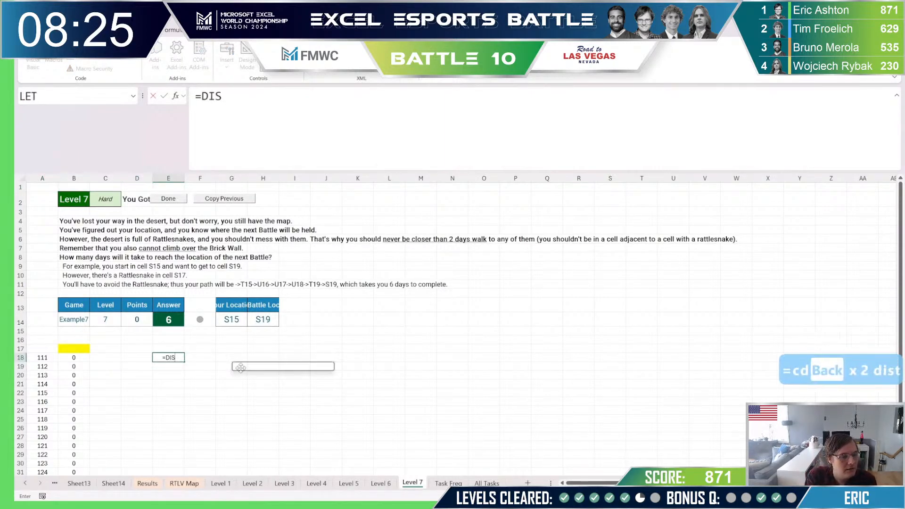
type("T(")
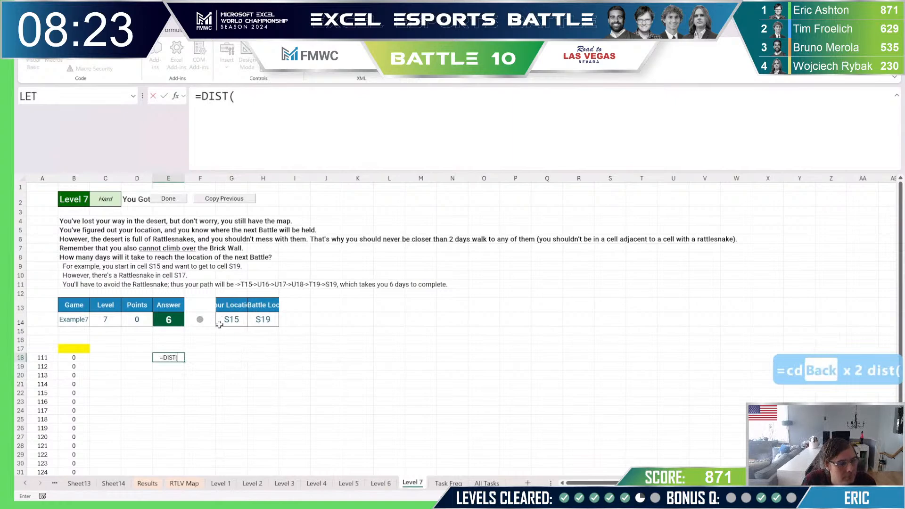
left_click(221, 322)
type(",")
left_click(259, 321)
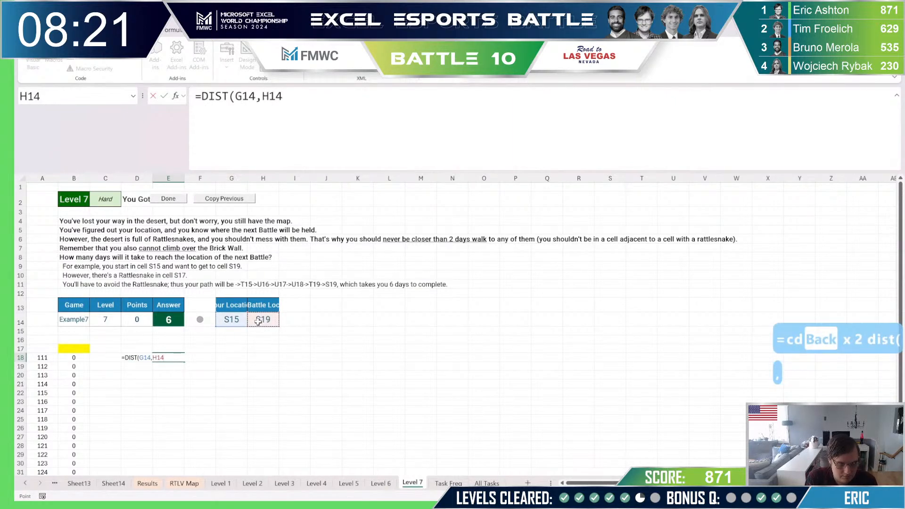
type(",0")
key("Return")
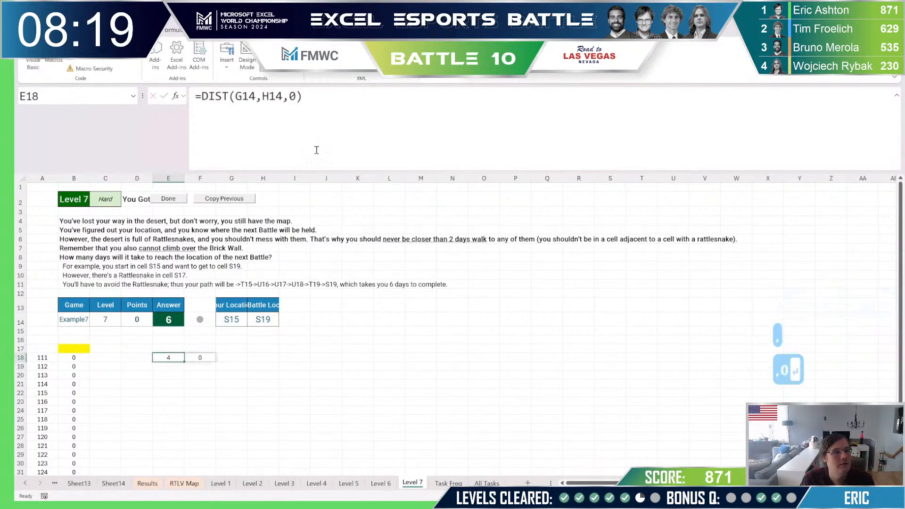
- Change the third argument of the DIST formula in E18 to 1, and sum its spilled result with =SUM(E18#) in B17
double_click(292, 99)
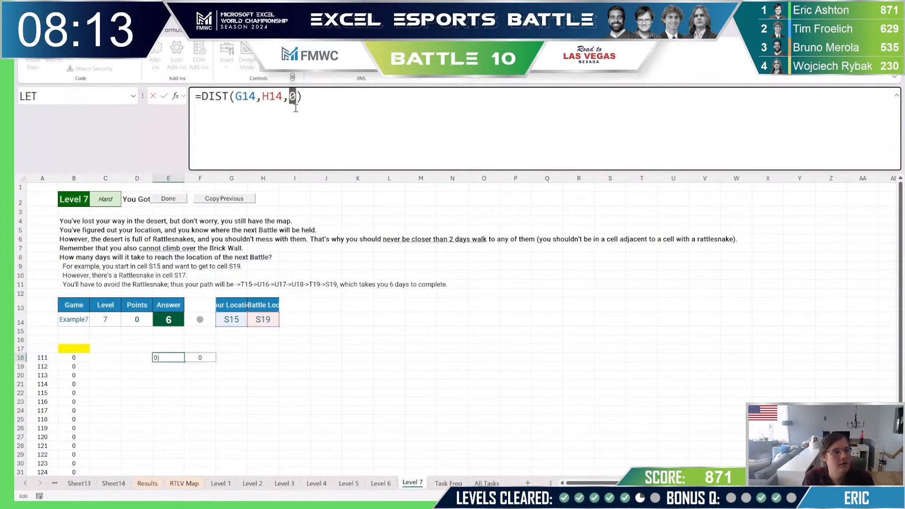
type("1")
key("ctrl+Return")
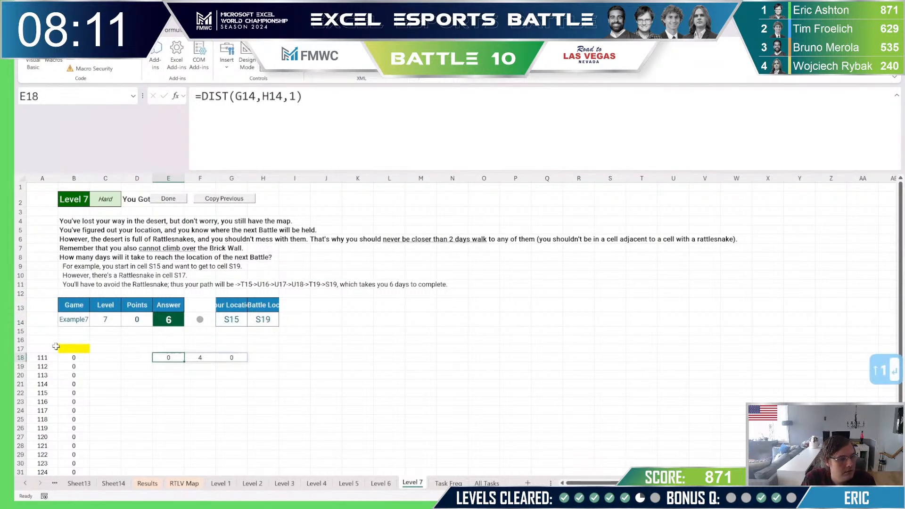
left_click(61, 348)
type("=sum(")
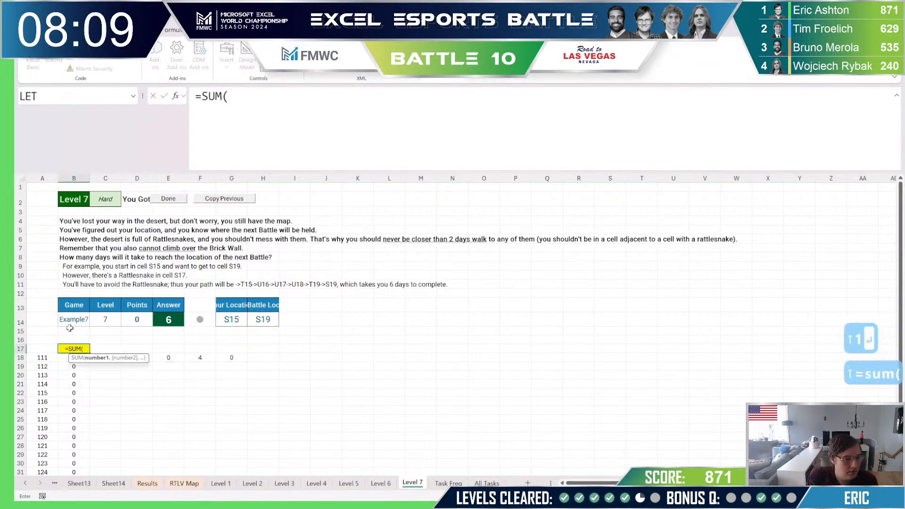
left_click(168, 357)
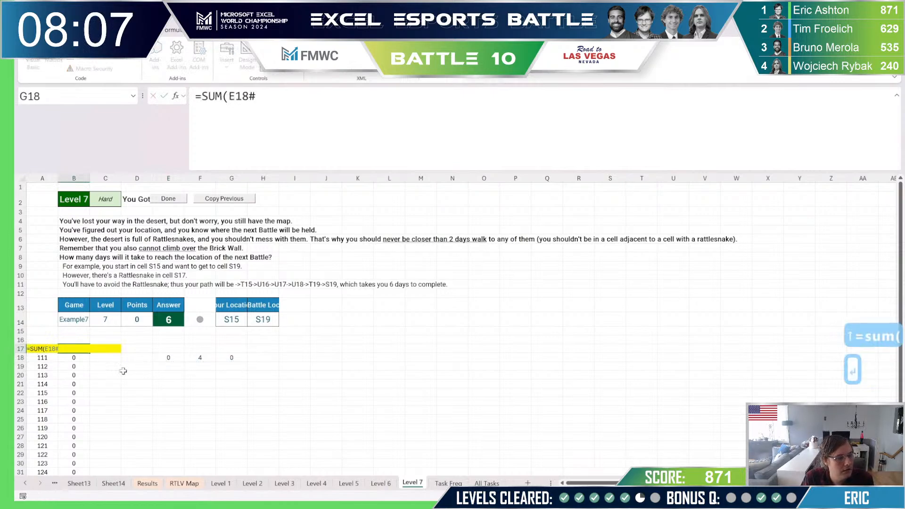
key("Return")
- Run the Level 7 Done macro to fill the case answers, submit them, and dismiss the missing-sheet message
left_click(168, 203)
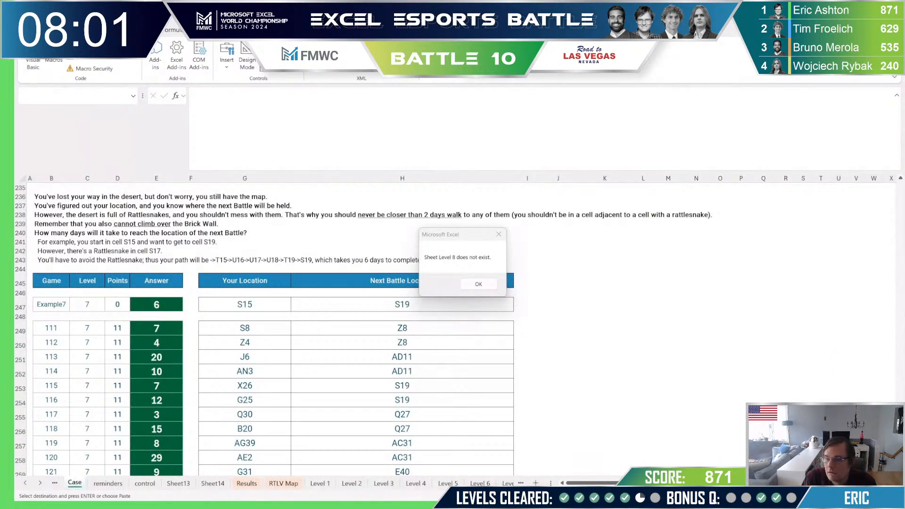
key("ctrl+shift+v")
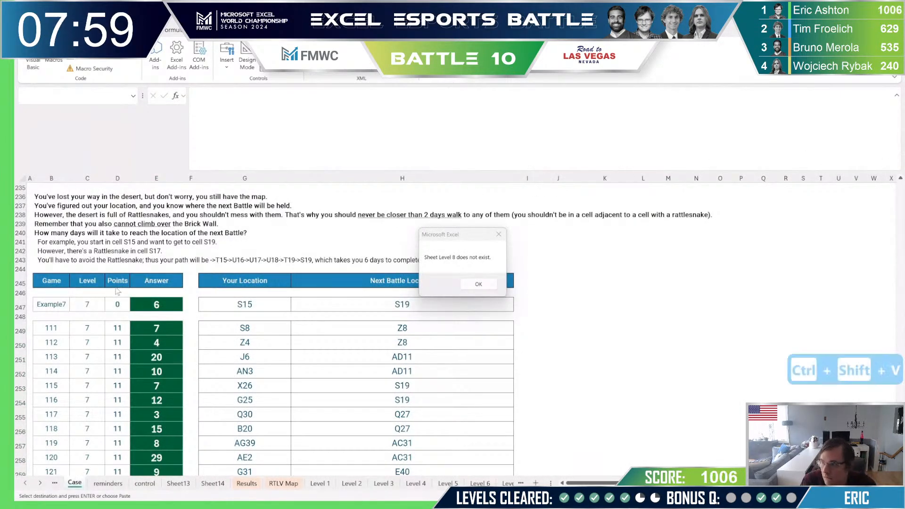
left_click(297, 375)
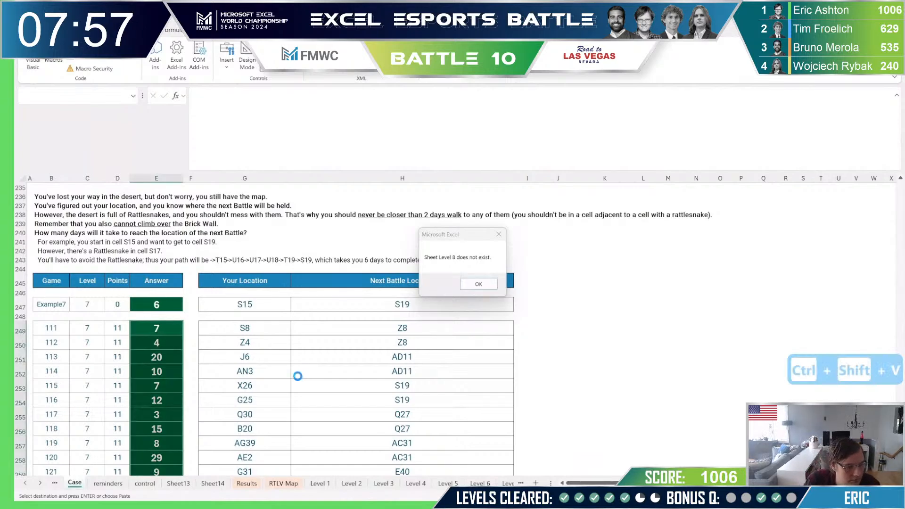
left_click(473, 285)
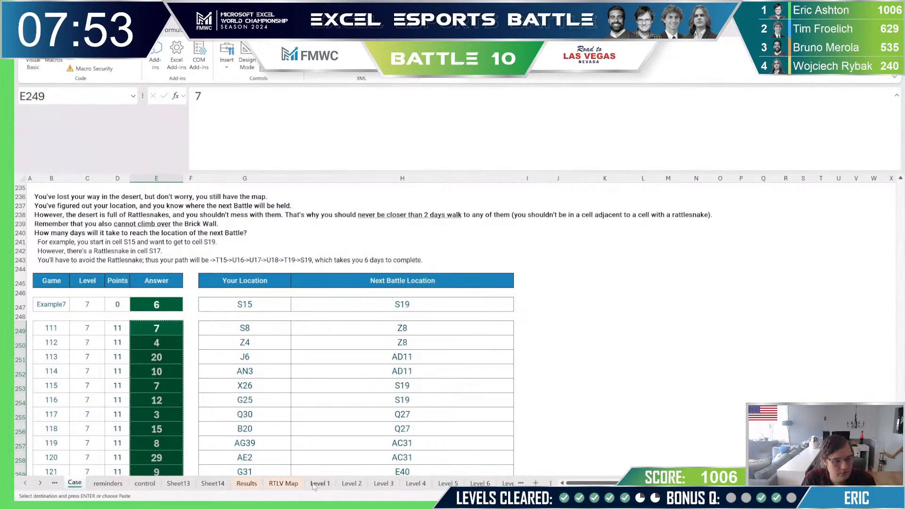
- Read the Bonus 5 question on the Case sheet about the shortest route to collect all the cases from cell AO41
scroll(542, 420, "up", 20)
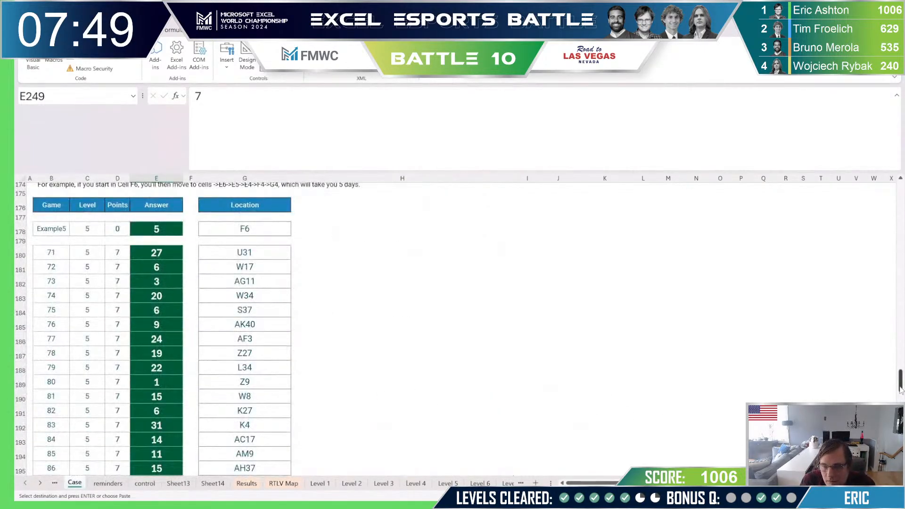
left_click_drag(900, 380, 899, 214)
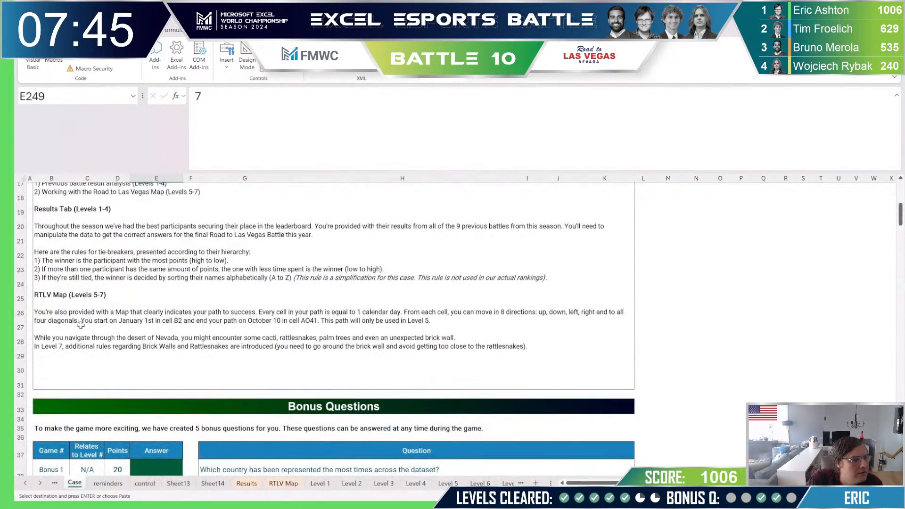
scroll(81, 343, "down", 1)
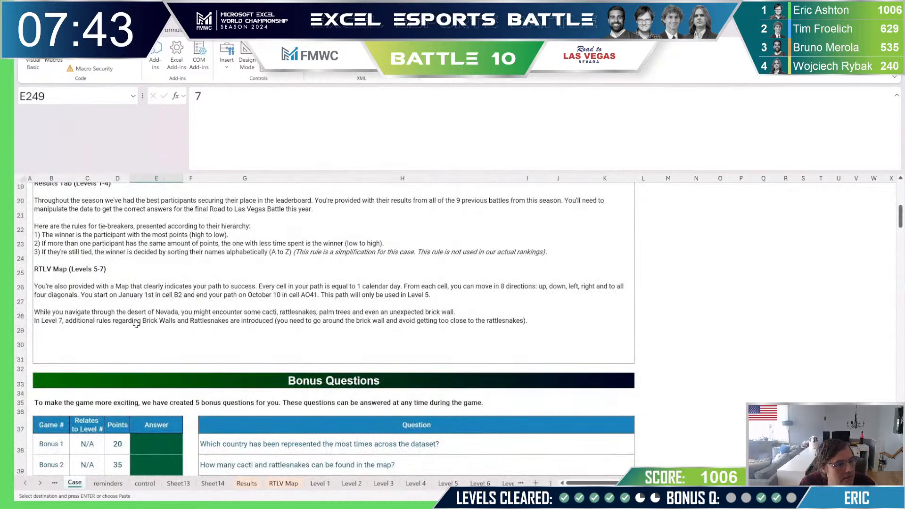
scroll(141, 326, "down", 3)
left_click(293, 428)
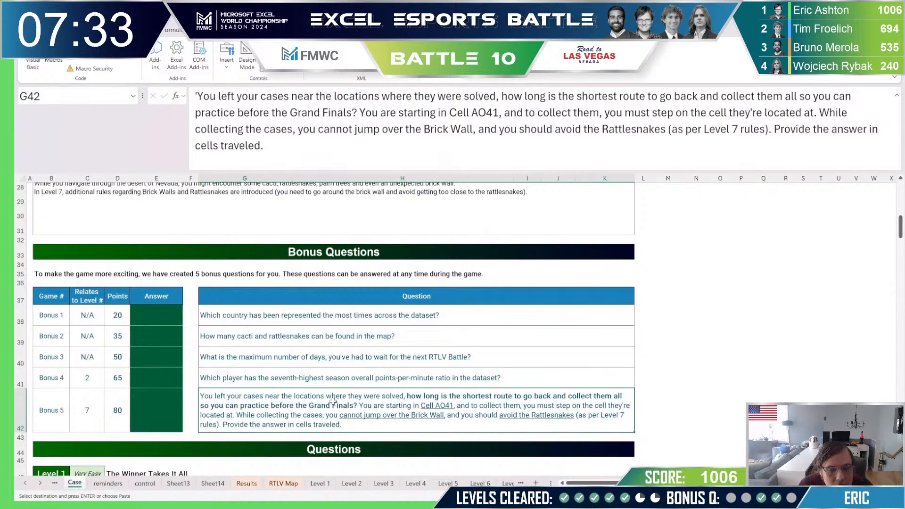
scroll(333, 401, "down", 1)
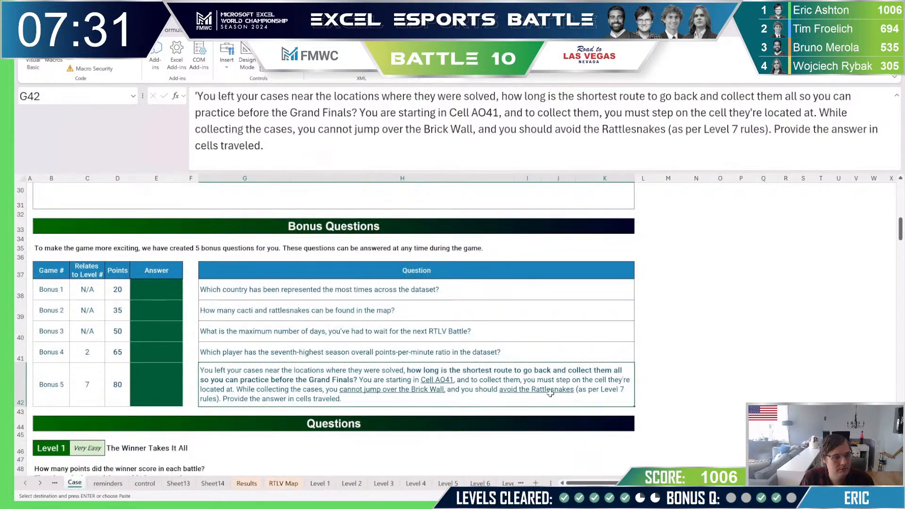